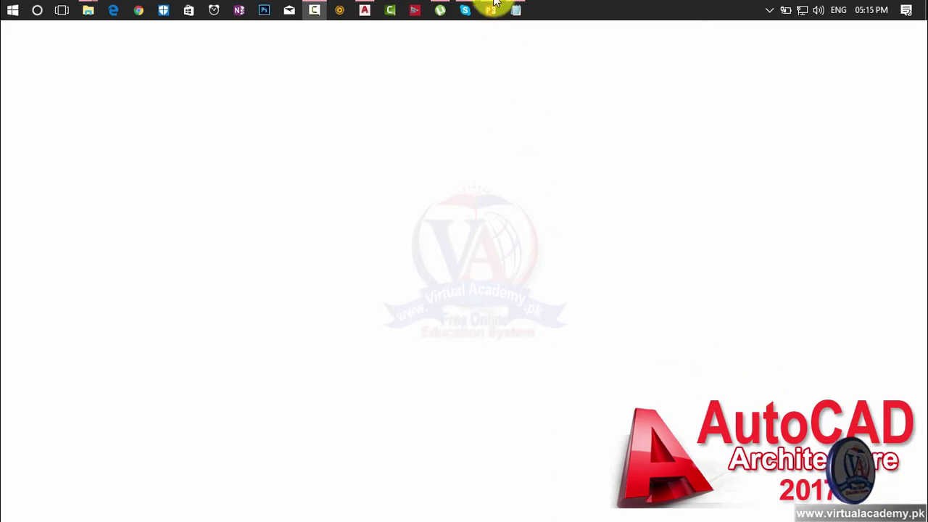
# - Restore AutoCAD, confirm units stay Inches with Architectural lengths, and start CIRCLE
pyautogui.click(369, 12)
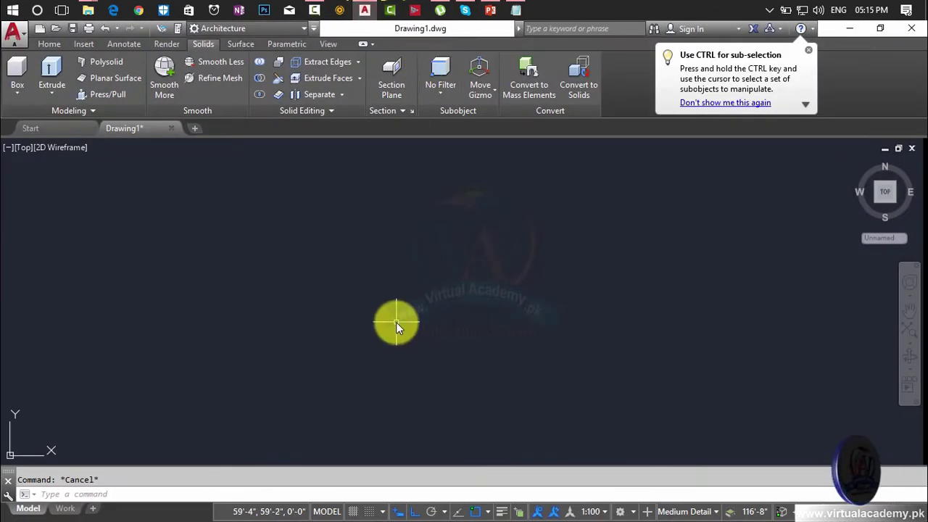
pyautogui.write('un')
pyautogui.press('Return')
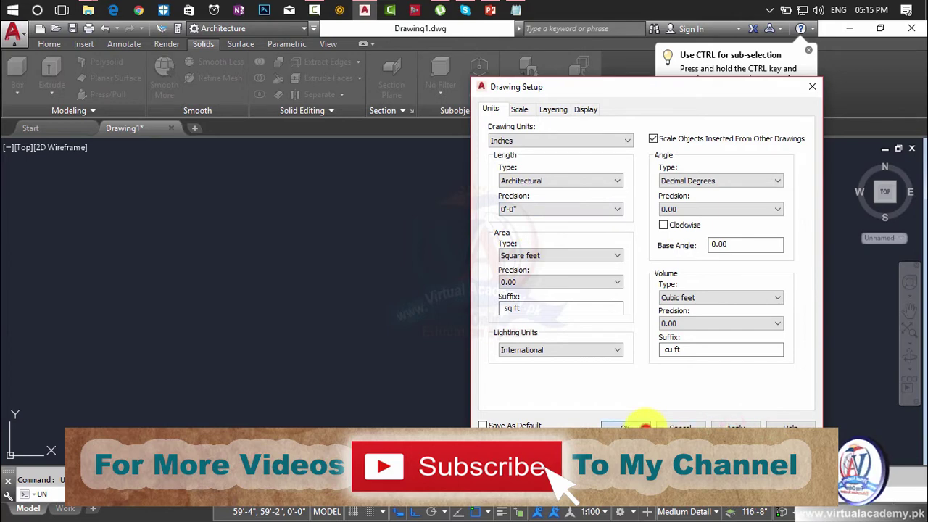
pyautogui.click(625, 427)
pyautogui.write('c')
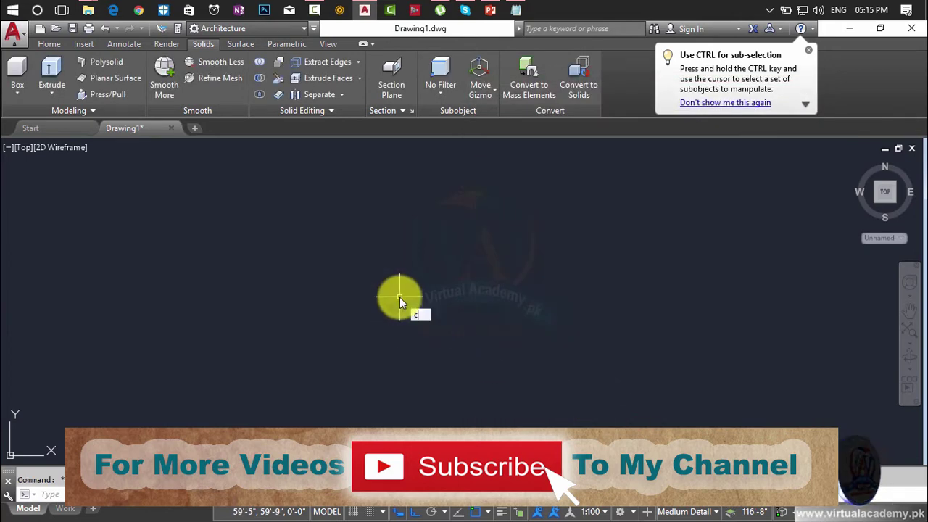
pyautogui.press('Return')
# - Draw a 4' radius circle after erasing a mistaken 4-inch one
pyautogui.click(404, 281)
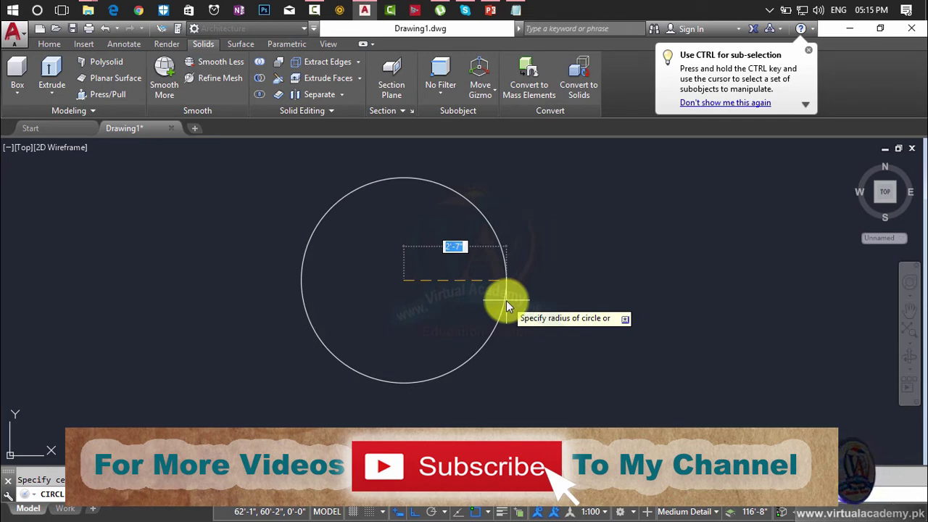
pyautogui.write('4')
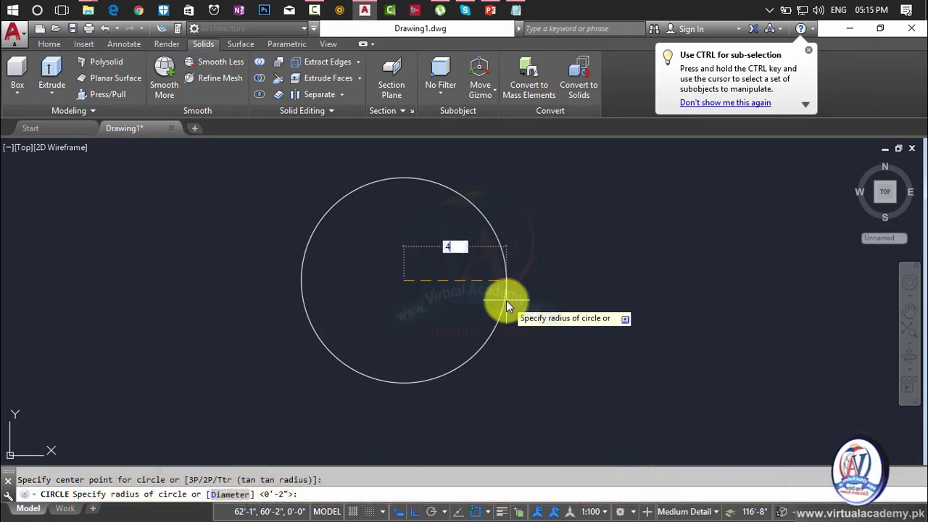
pyautogui.press('Return')
pyautogui.moveTo(440, 237); pyautogui.dragTo(368, 309)
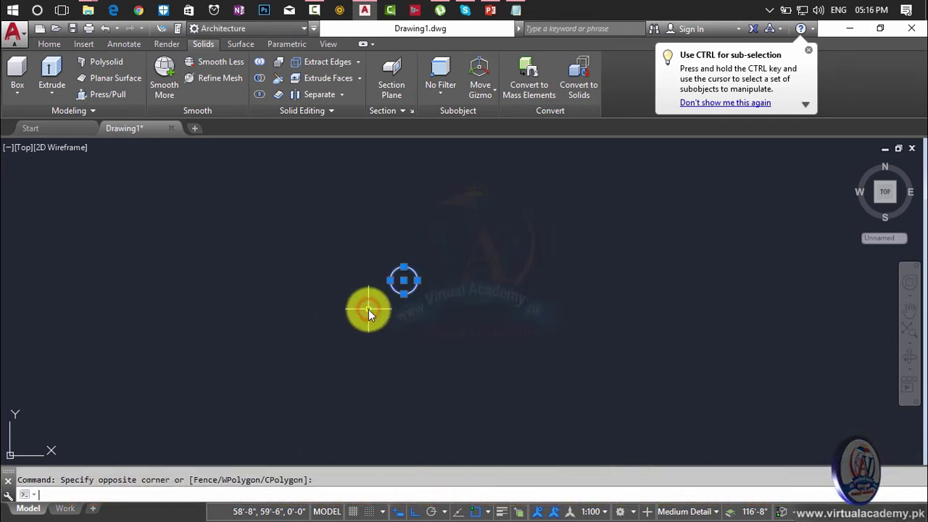
pyautogui.press('Delete')
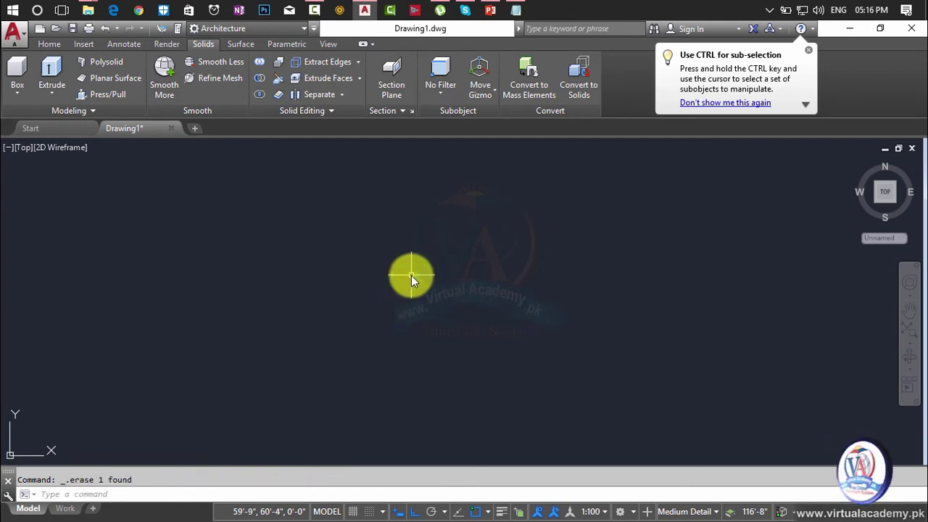
pyautogui.write('c')
pyautogui.press('Return')
pyautogui.click(394, 247)
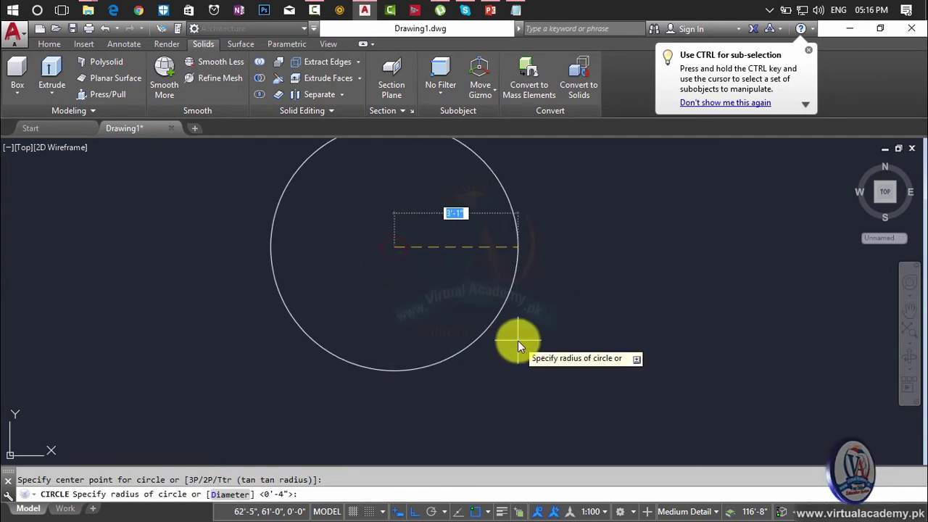
pyautogui.write("4'")
pyautogui.press('Return')
pyautogui.scroll(-5, 451, 306)
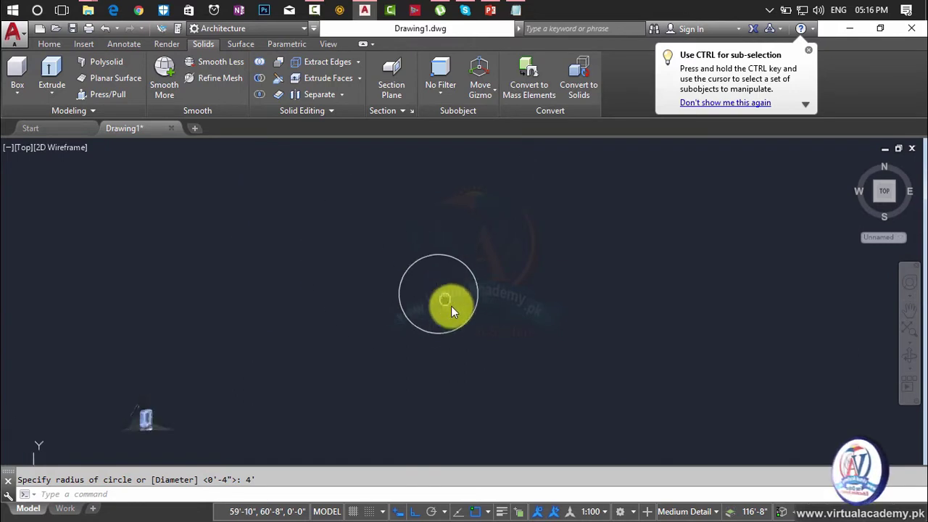
pyautogui.scroll(3, 451, 296)
pyautogui.press('Escape')
# - Draw a vertical line from the circle's centre up to its top quadrant
pyautogui.write('l')
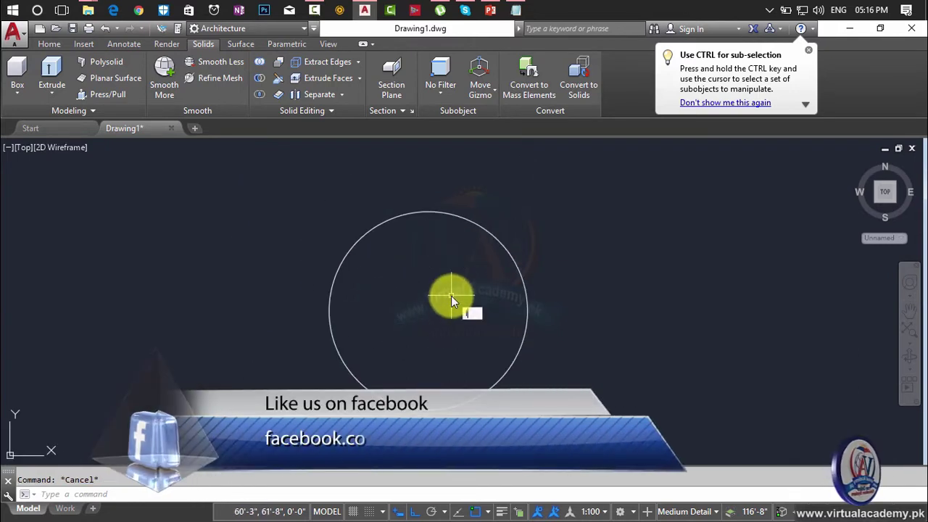
pyautogui.press('Return')
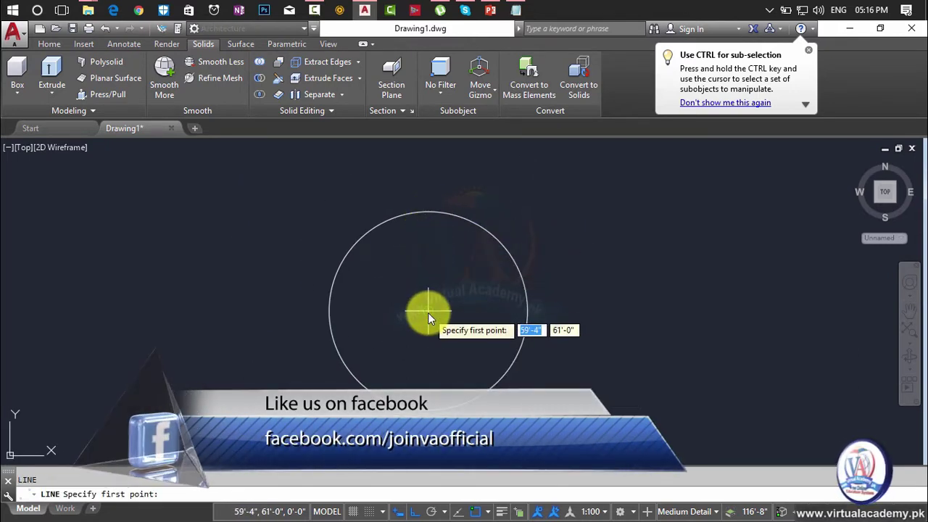
pyautogui.click(428, 311)
pyautogui.click(429, 211)
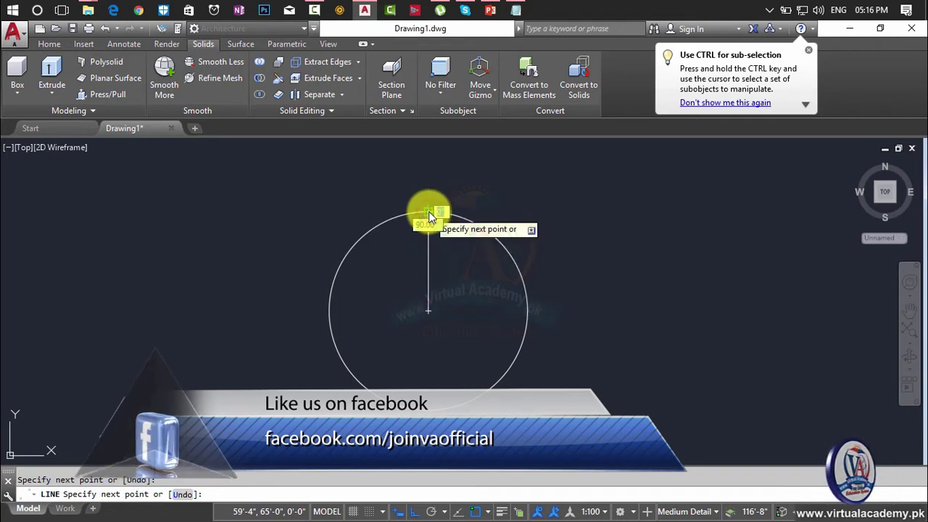
pyautogui.press('Escape')
pyautogui.write('ar')
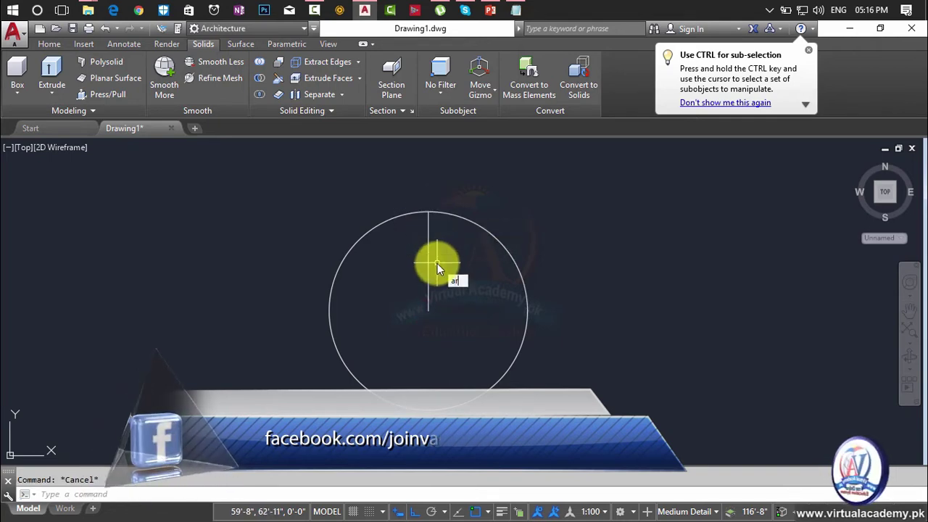
pyautogui.press('Return')
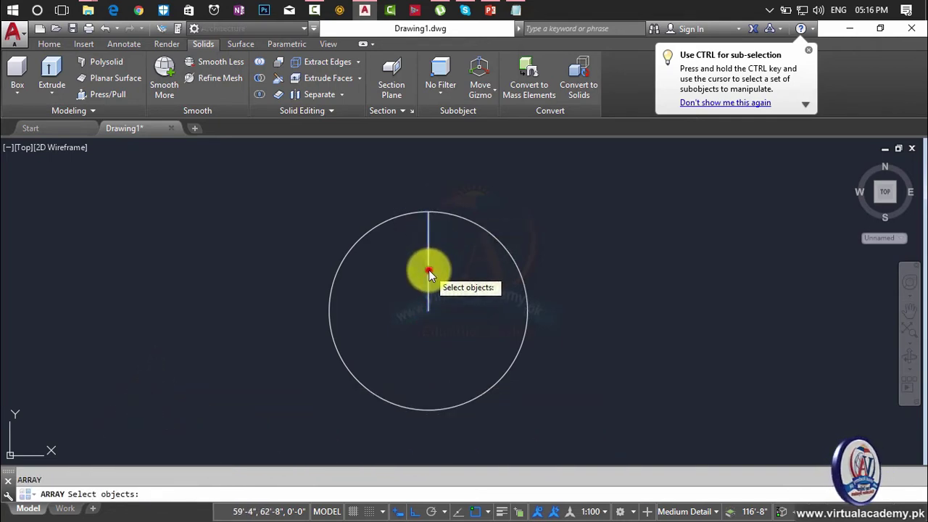
# - Undo a first polar array of the line that was centred off the circle's centre
pyautogui.click(429, 270)
pyautogui.press('Return')
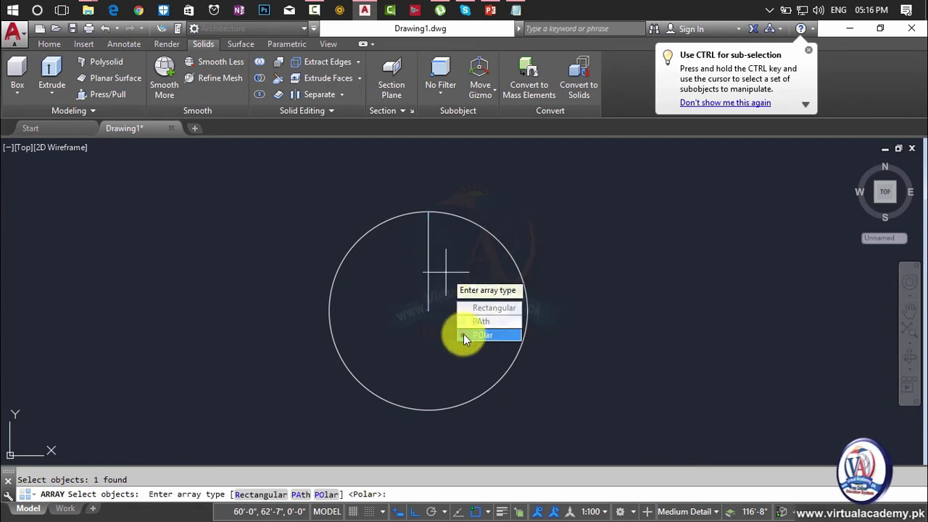
pyautogui.click(479, 334)
pyautogui.click(445, 273)
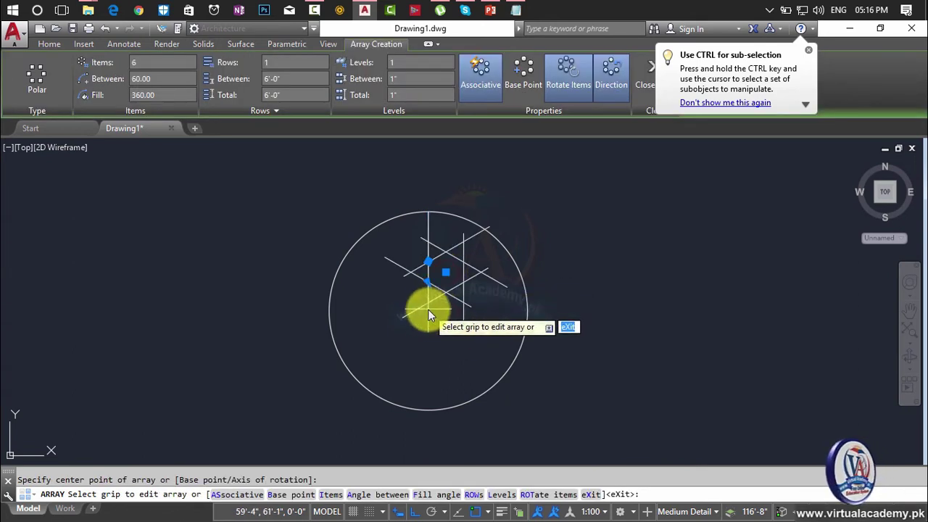
pyautogui.press('Escape')
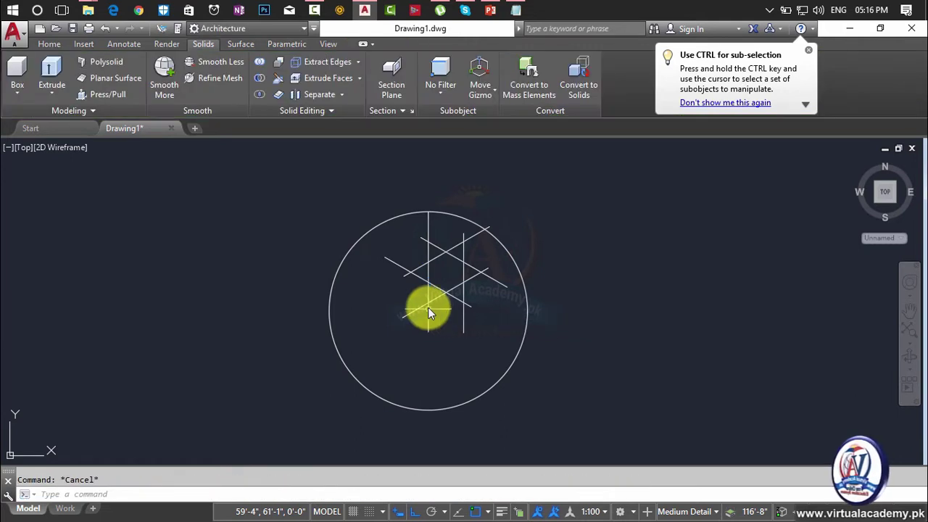
pyautogui.hotkey('ctrl', 'z')
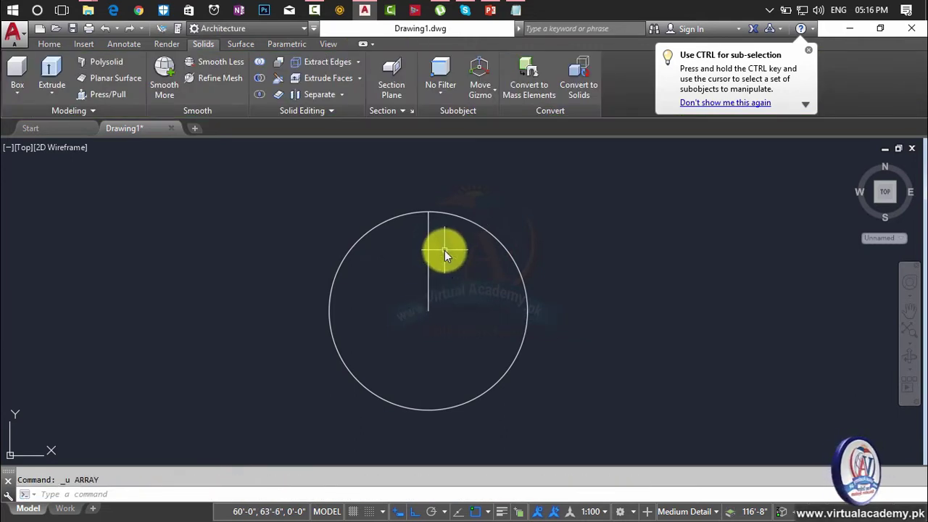
pyautogui.press('Escape')
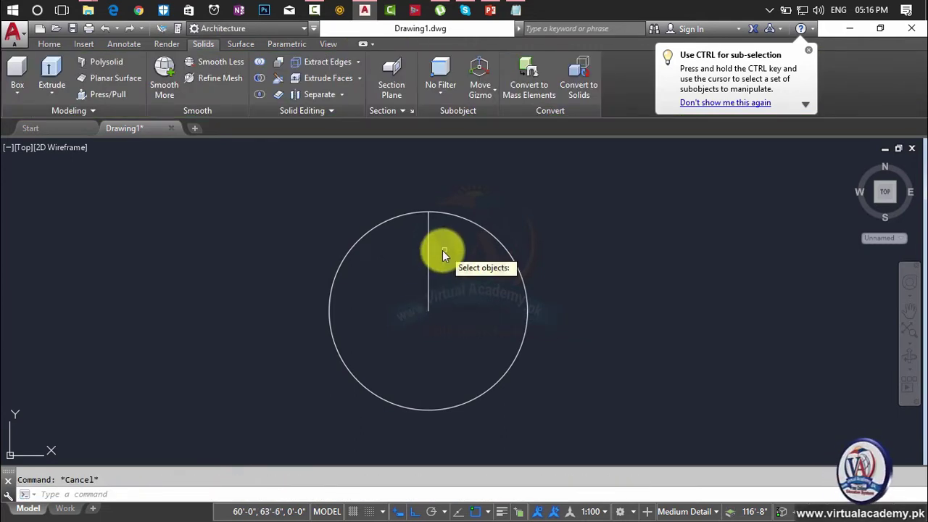
# - Polar-array the vertical line into 17 items around the circle's centre
pyautogui.click(427, 266)
pyautogui.press('Return')
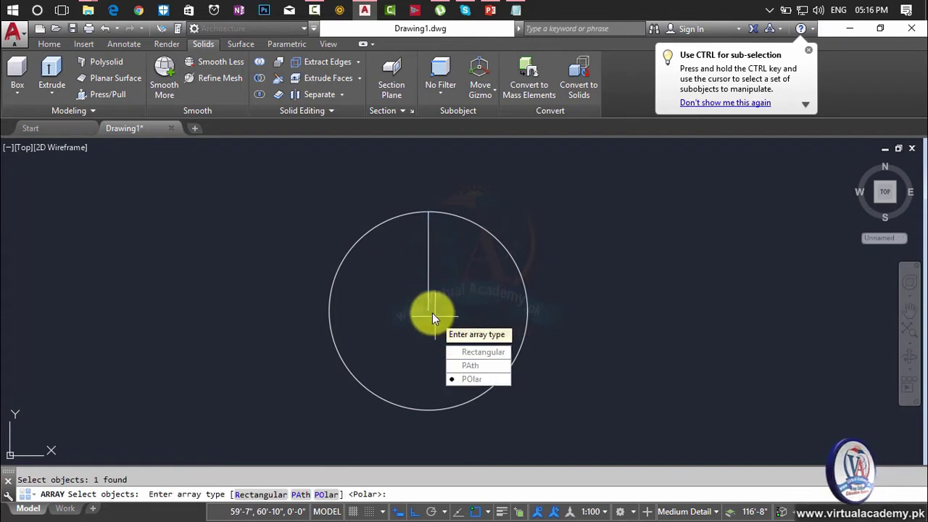
pyautogui.click(461, 380)
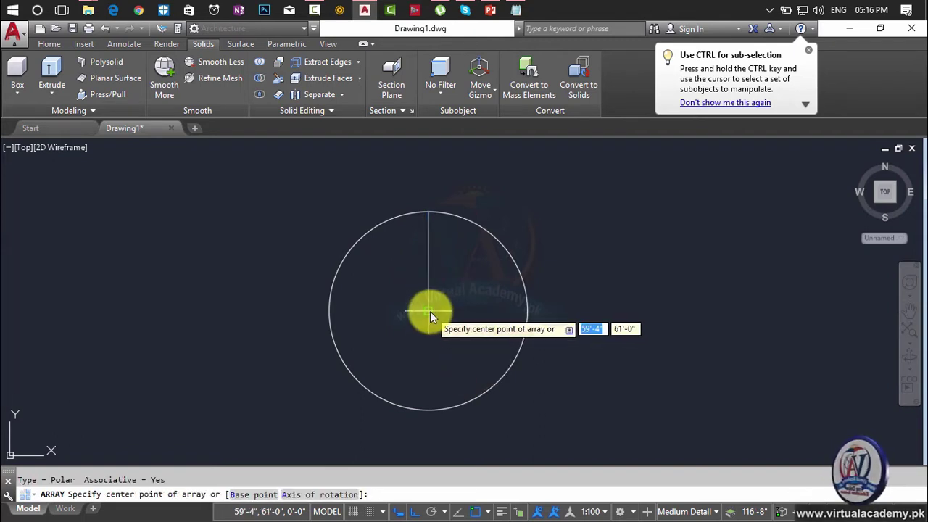
pyautogui.click(430, 311)
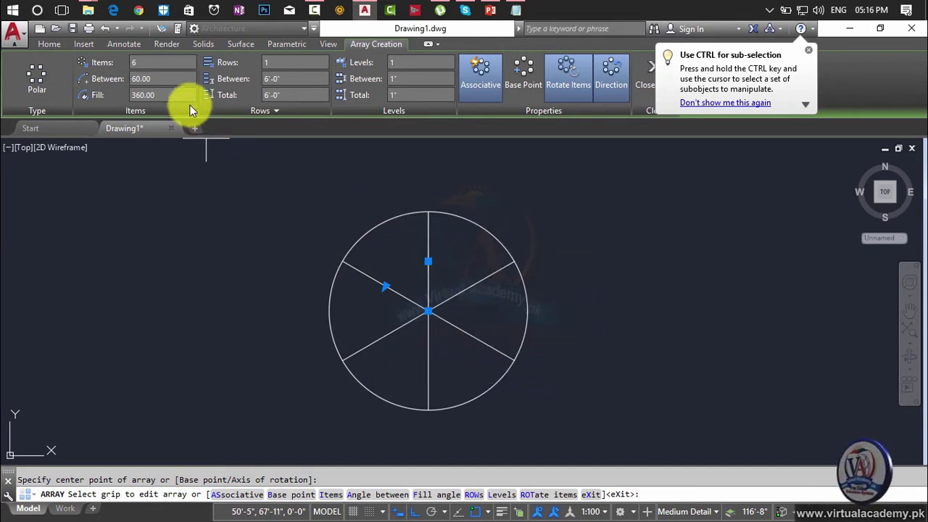
pyautogui.click(136, 61)
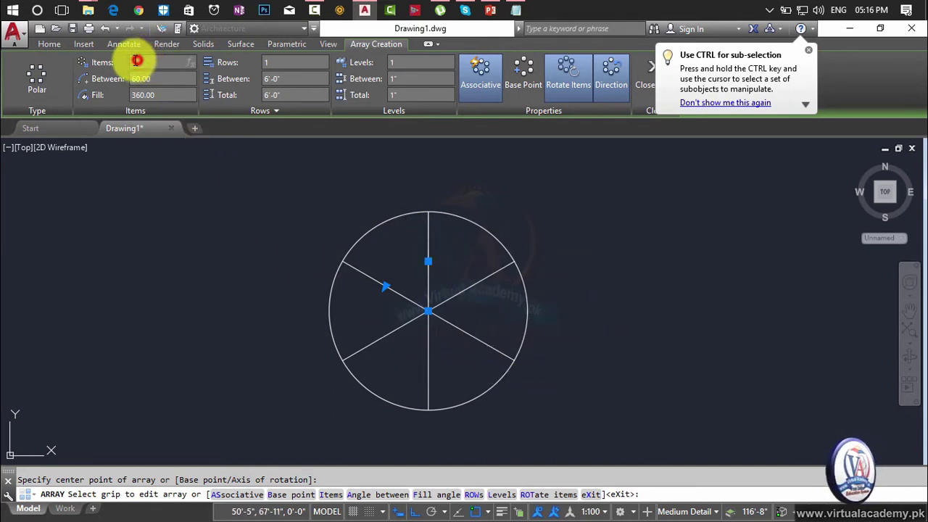
pyautogui.write('17')
pyautogui.press('Return')
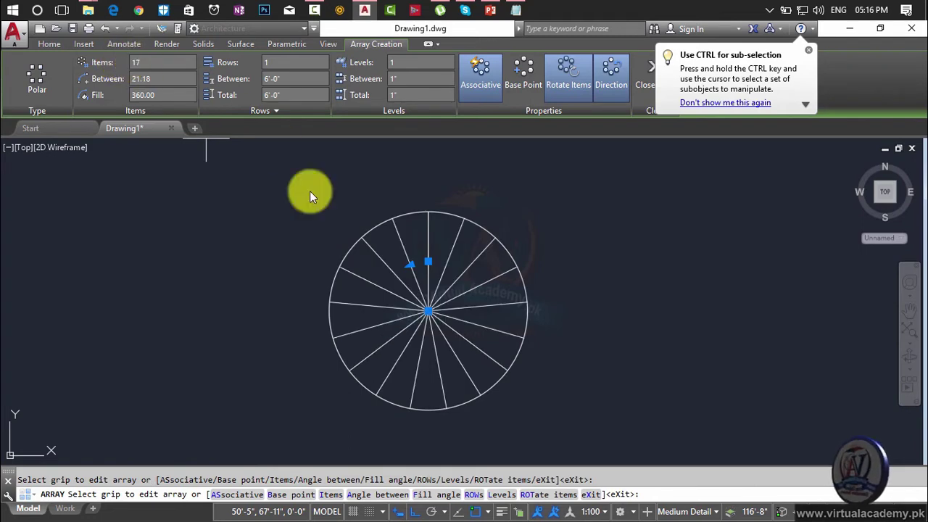
pyautogui.press('Return')
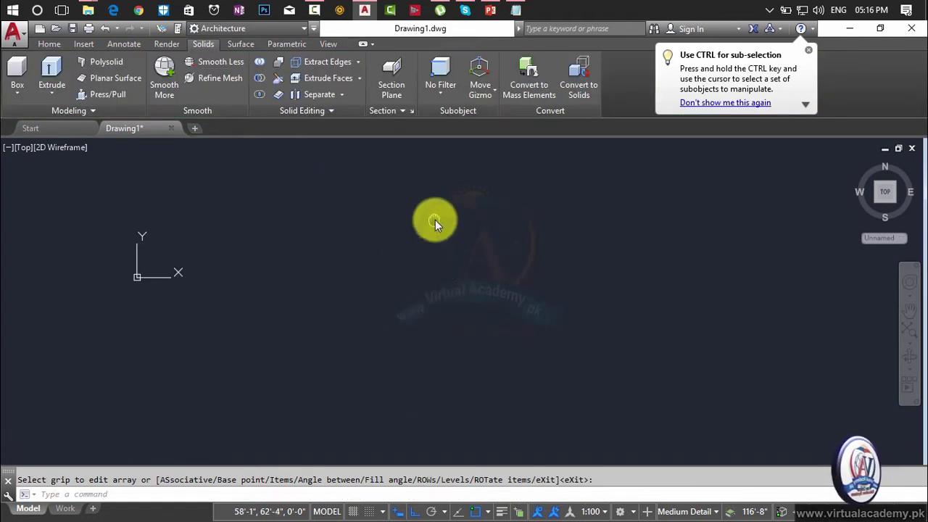
# - Select the finished 17-spoke array to inspect it, then deselect it
pyautogui.scroll(5, 435, 220)
pyautogui.scroll(-10, 453, 254)
pyautogui.scroll(4, 451, 293)
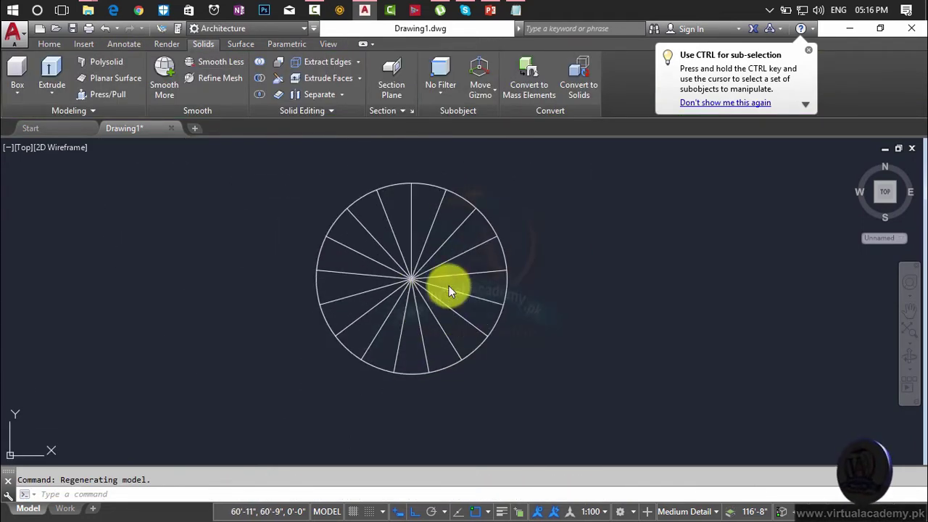
pyautogui.press('Escape')
pyautogui.click(446, 239)
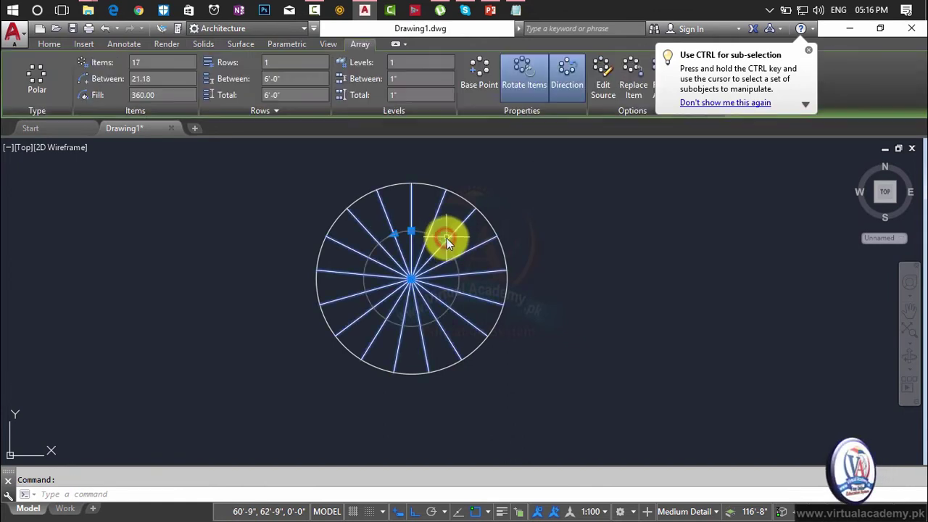
pyautogui.press('Escape')
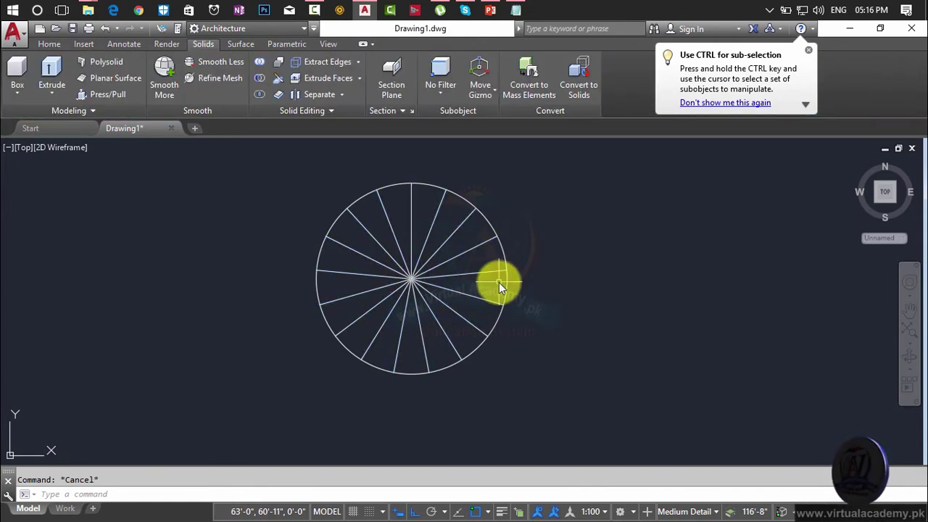
# - Explode the spoke array using a crossing window around the whole wheel
pyautogui.write('x')
pyautogui.press('Return')
pyautogui.click(546, 201)
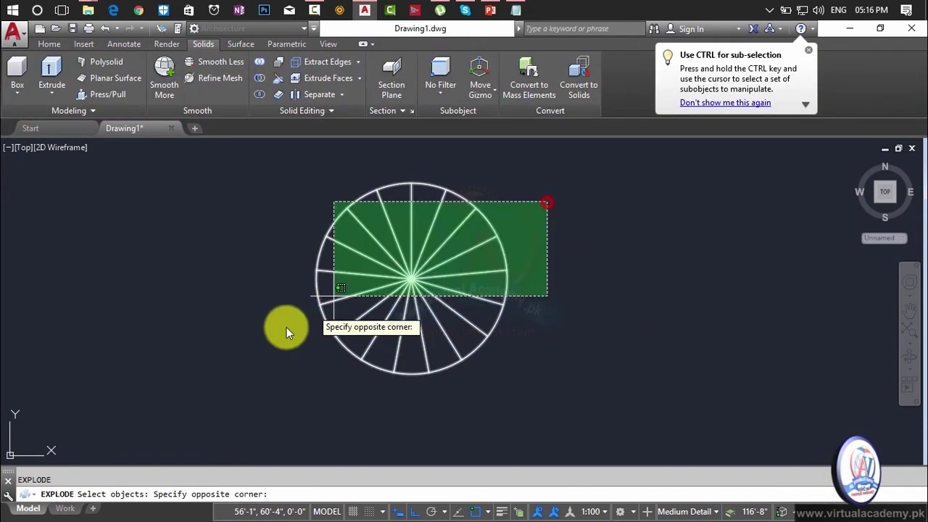
pyautogui.click(241, 379)
pyautogui.click(566, 153)
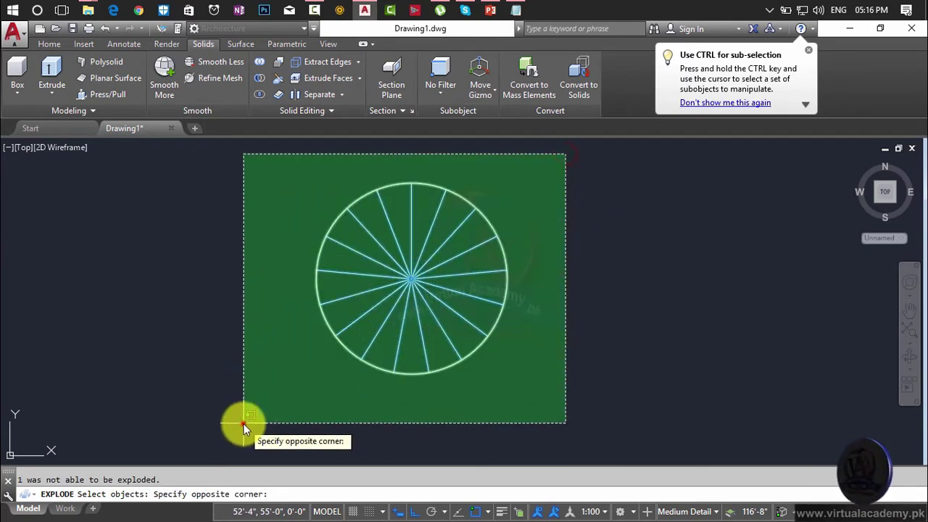
pyautogui.click(243, 428)
pyautogui.press('Return')
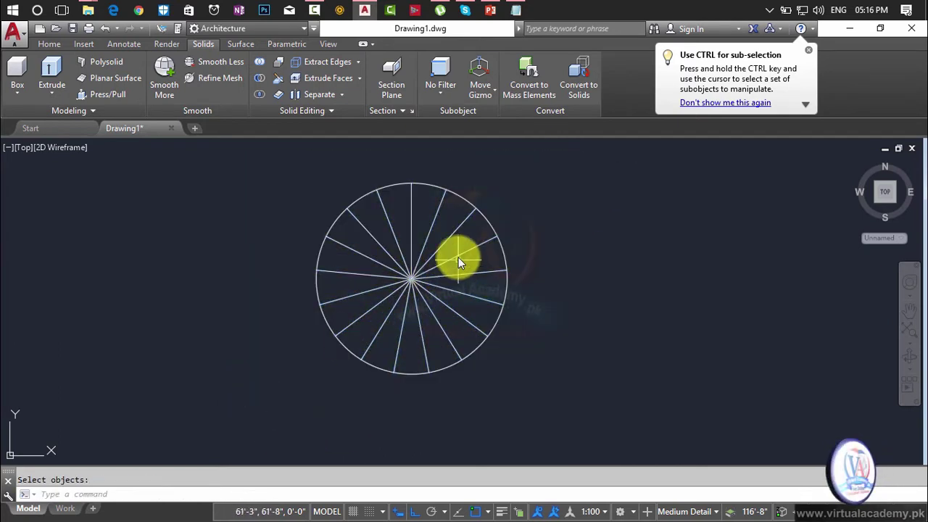
pyautogui.scroll(5, 426, 276)
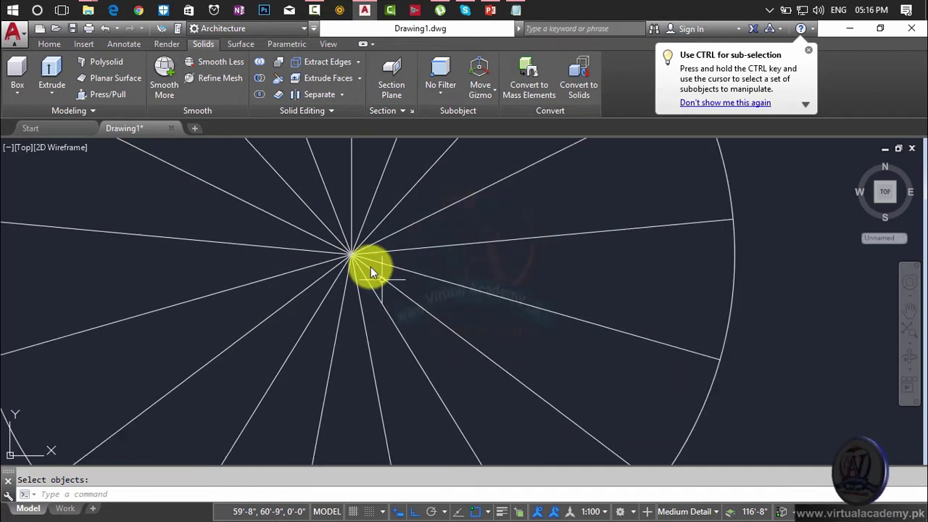
pyautogui.moveTo(370, 267); pyautogui.dragTo(503, 296, button='middle')
pyautogui.press('Escape')
# - Draw a radius-4 circle centred on the hub
pyautogui.write('c')
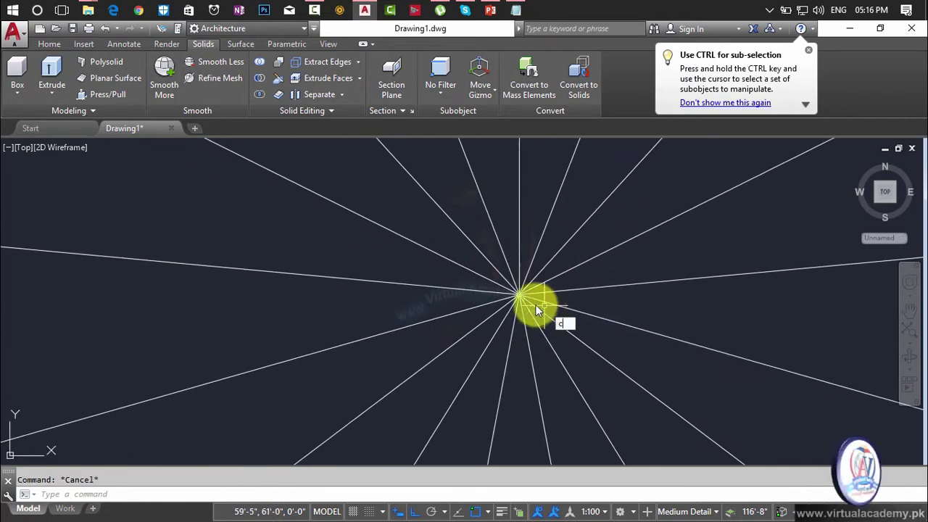
pyautogui.press('Return')
pyautogui.click(519, 295)
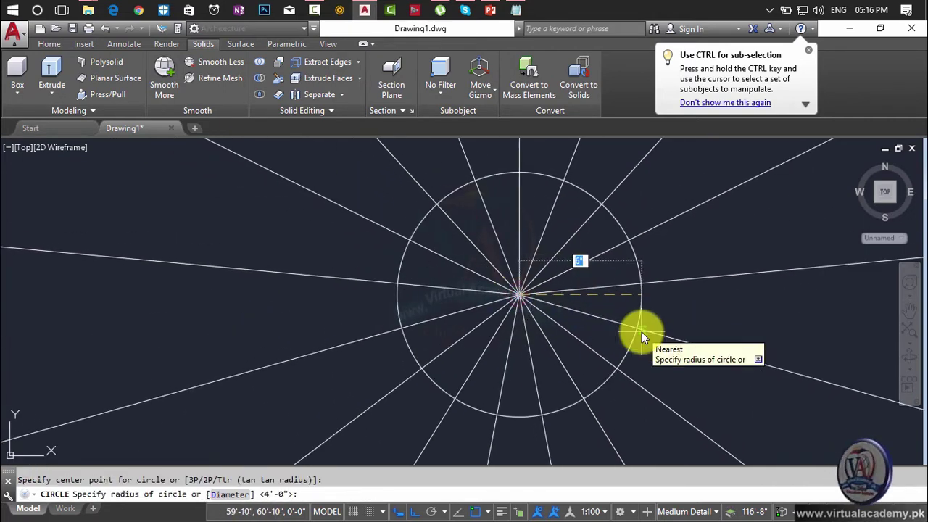
pyautogui.write('4')
pyautogui.press('Return')
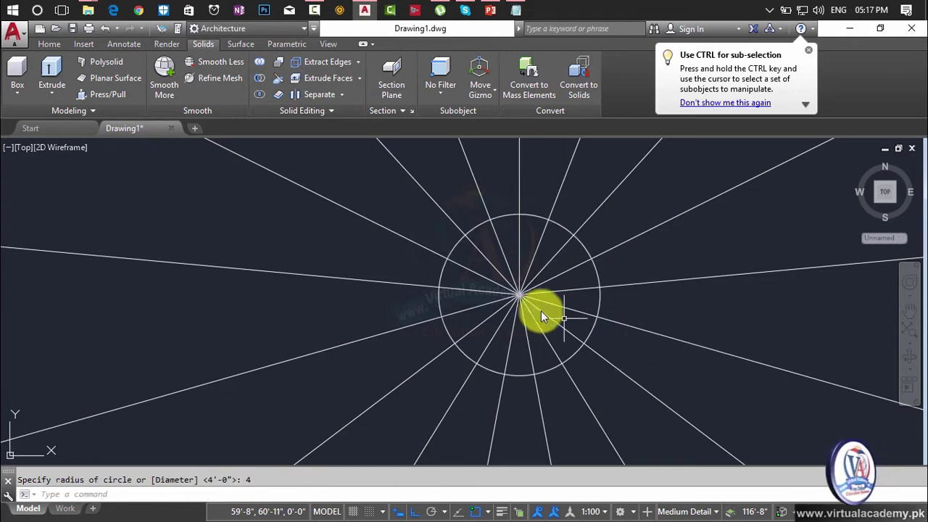
pyautogui.scroll(2, 522, 286)
pyautogui.press('Escape')
# - Trim the spoke ends inside the radius-4 hub circle
pyautogui.write('T')
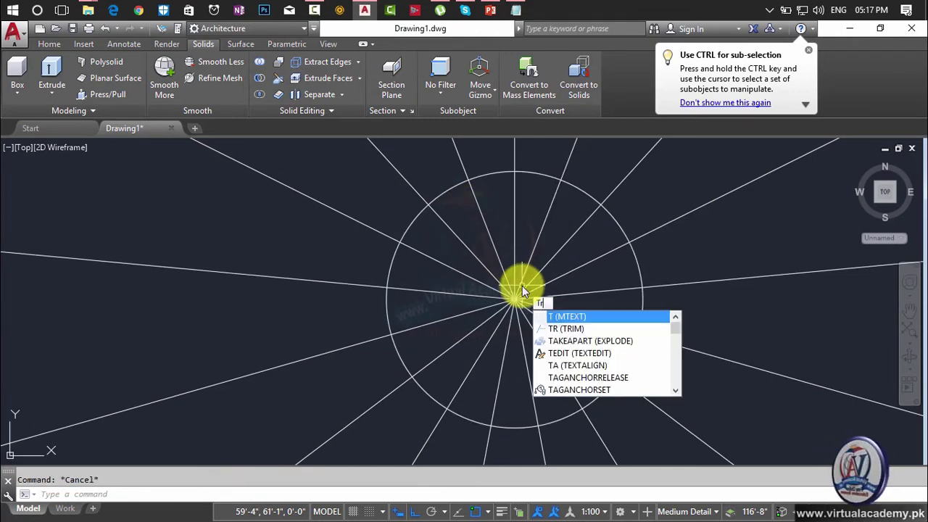
pyautogui.write('R')
pyautogui.press('Return')
pyautogui.click(584, 245)
pyautogui.click(459, 345)
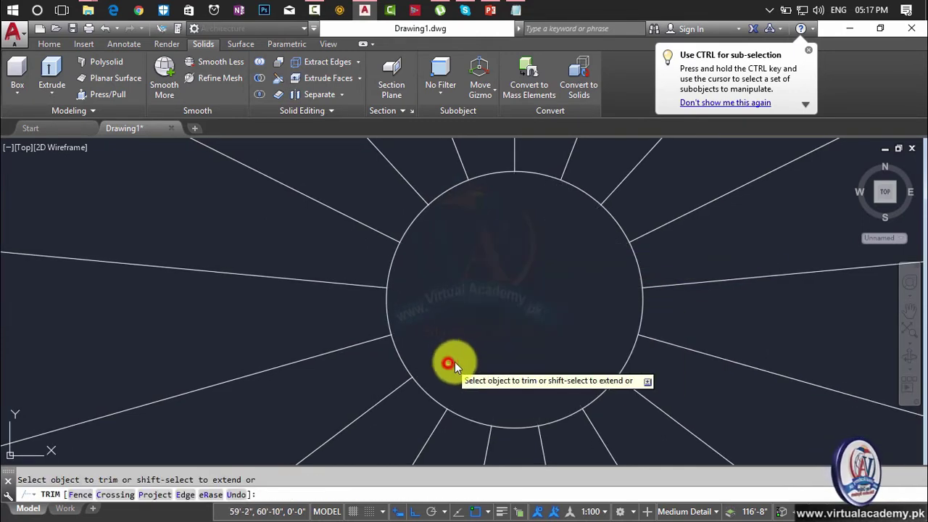
pyautogui.scroll(2, 468, 355)
pyautogui.scroll(-3, 468, 356)
pyautogui.press('Escape')
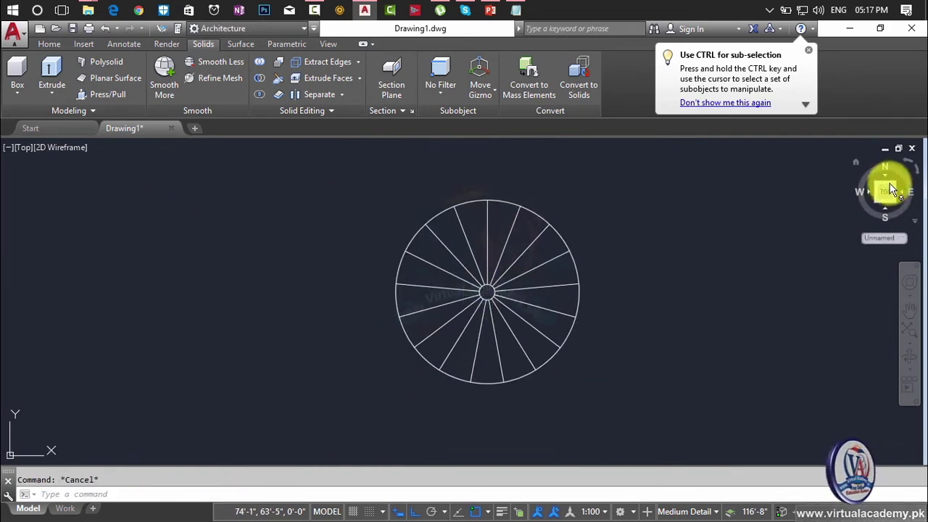
# - Orbit to a tilted 3D view and press-pull the hub circle into a 10'6 column
pyautogui.keyDown('shift'); pyautogui.moveTo(853, 166); pyautogui.dragTo(493, 329, button='middle'); pyautogui.keyUp('shift')
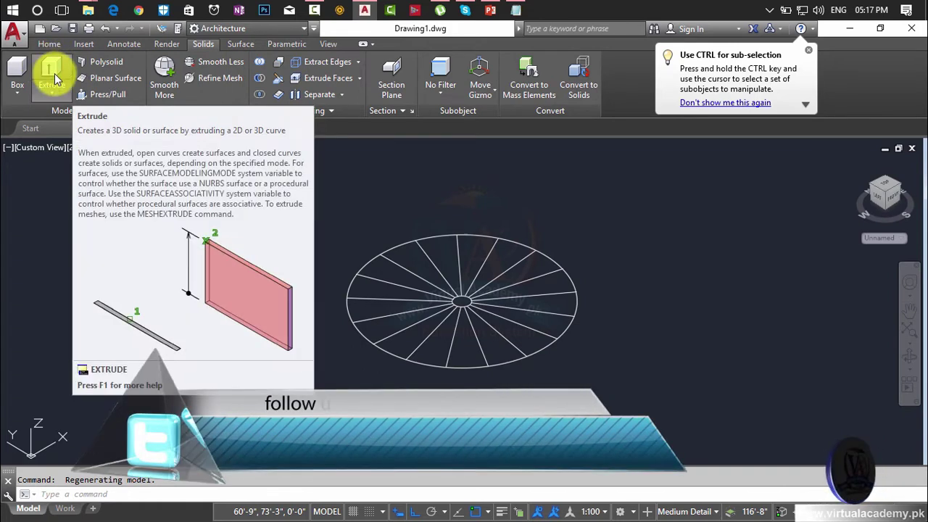
pyautogui.click(107, 95)
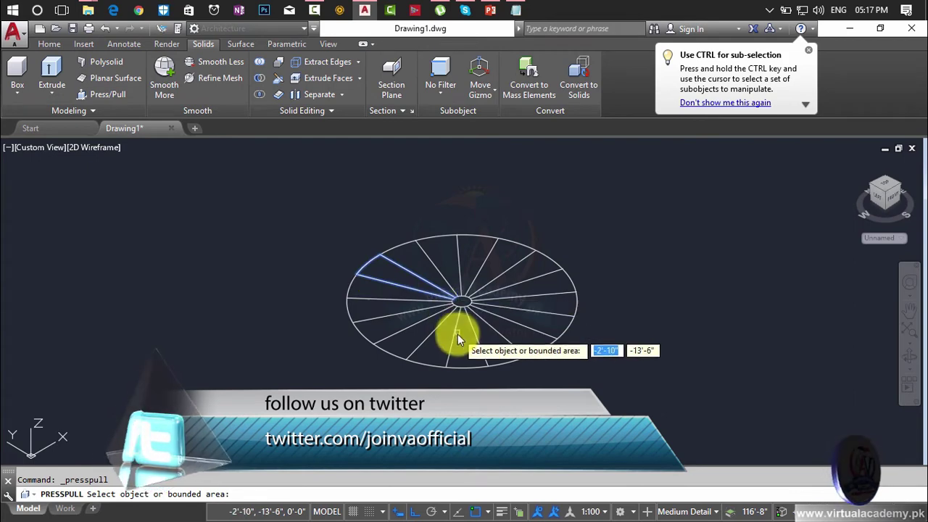
pyautogui.scroll(4, 461, 340)
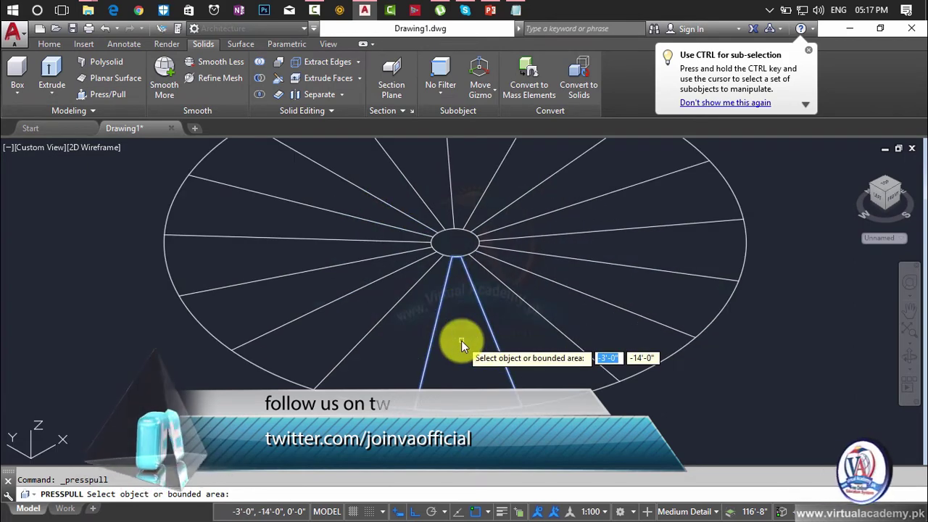
pyautogui.click(460, 246)
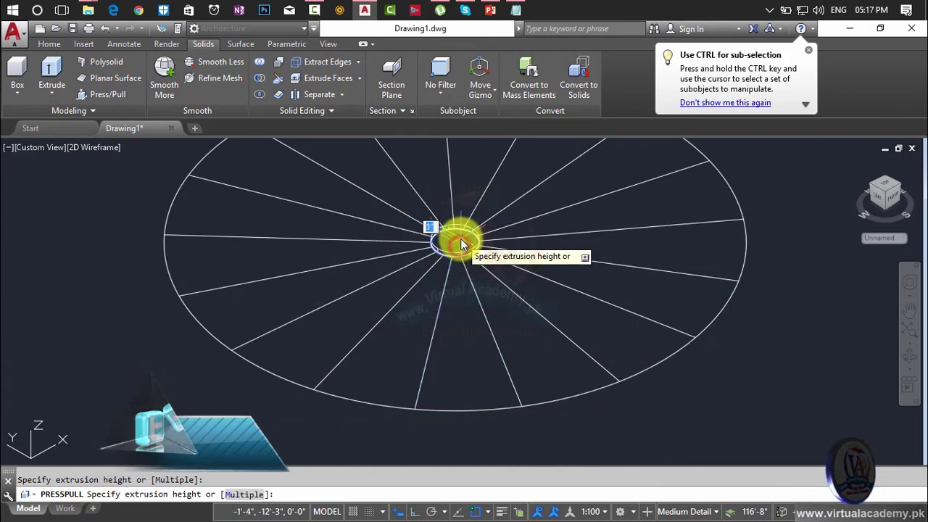
pyautogui.scroll(-2, 464, 325)
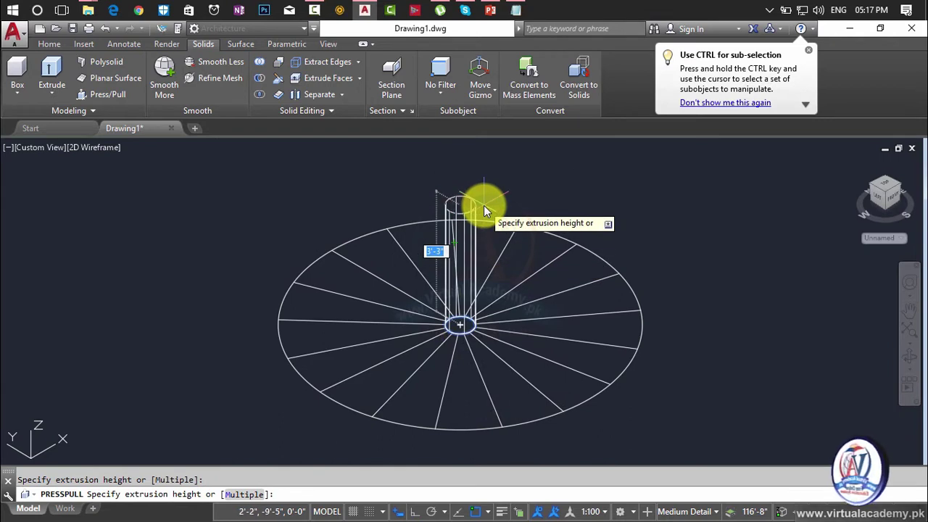
pyautogui.write("10'")
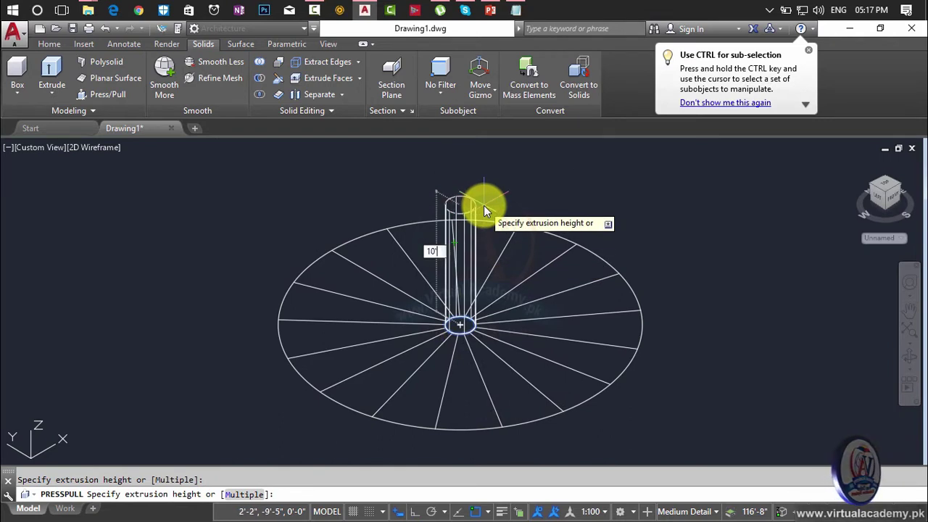
pyautogui.write('6')
pyautogui.press('Return')
pyautogui.scroll(-3, 464, 243)
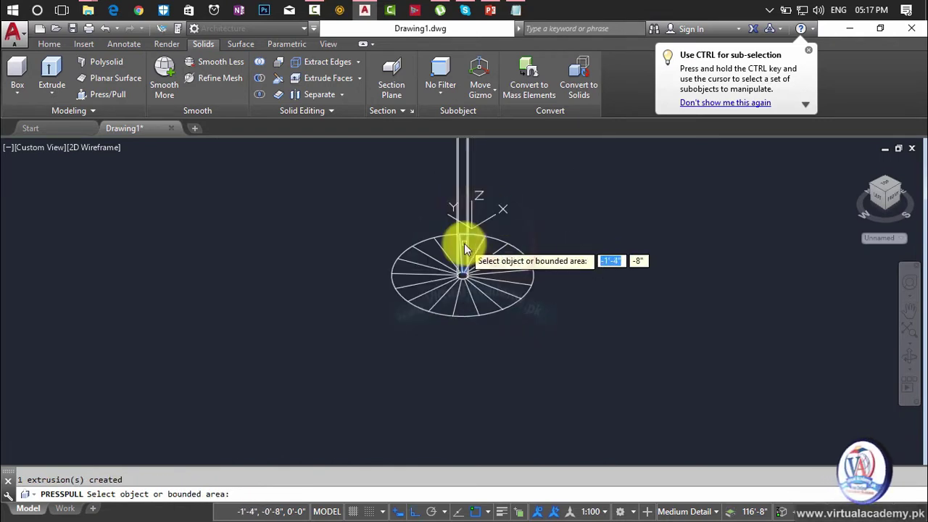
pyautogui.scroll(3, 474, 295)
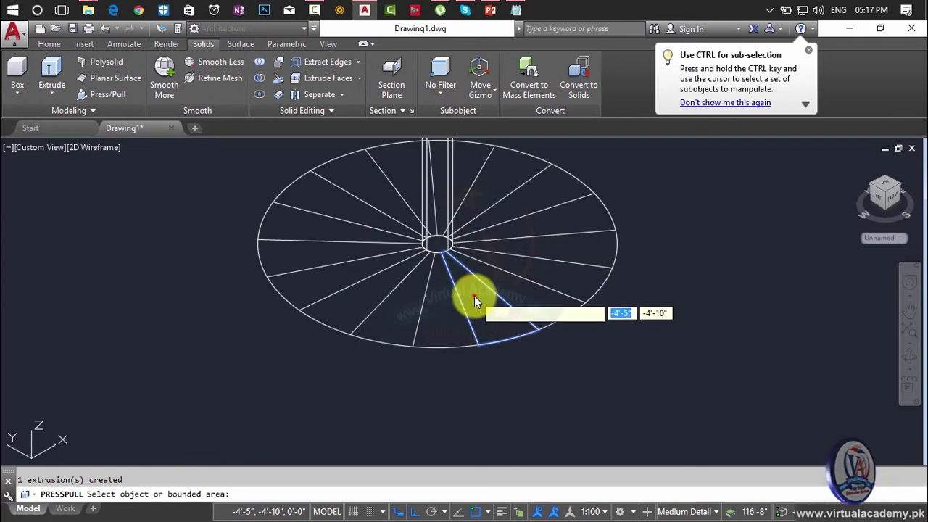
# - Press-pull all 17 wedges together in Multiple mode to a thickness of 6
pyautogui.click(473, 298)
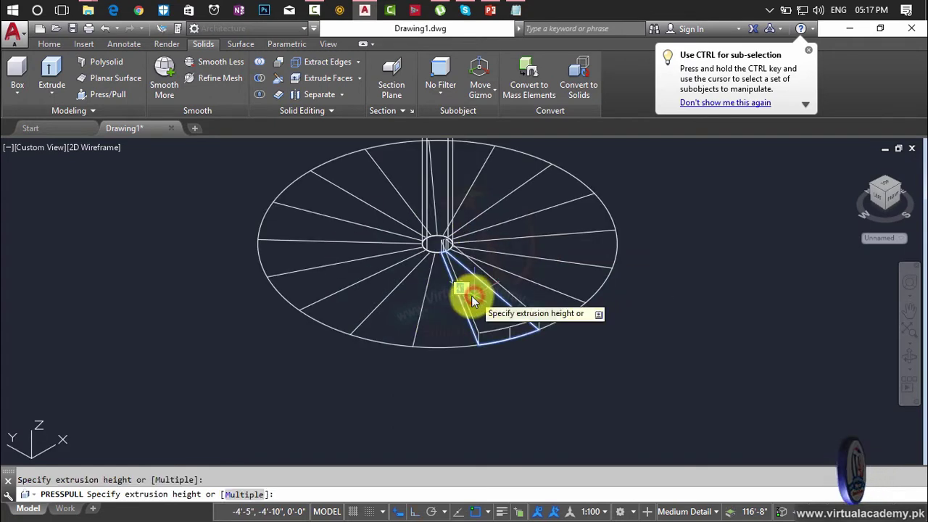
pyautogui.write('m')
pyautogui.press('Return')
pyautogui.click(431, 313)
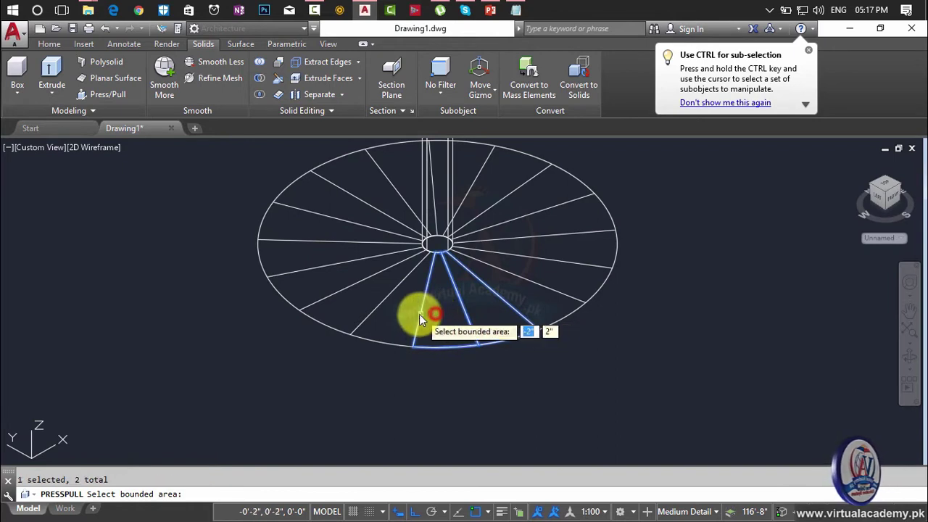
pyautogui.click(363, 298)
pyautogui.click(331, 278)
pyautogui.click(317, 248)
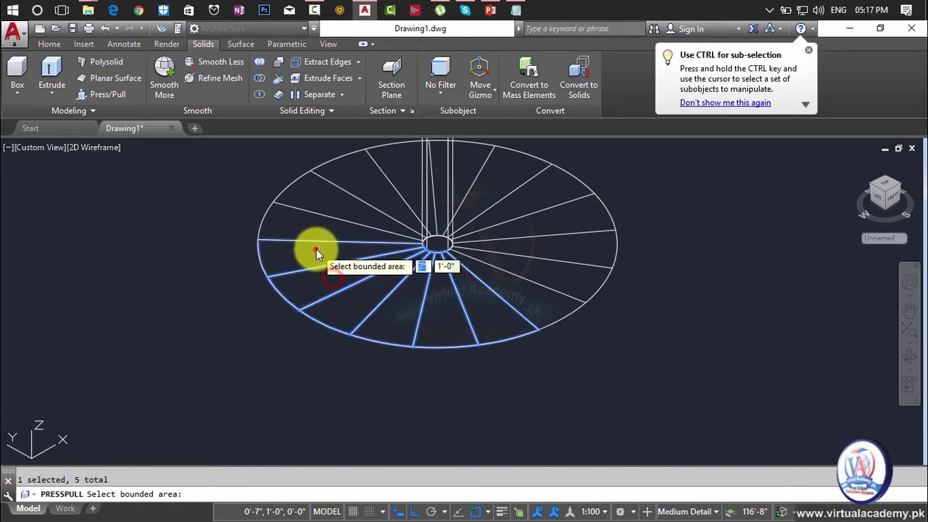
pyautogui.click(317, 229)
pyautogui.click(324, 198)
pyautogui.click(356, 182)
pyautogui.click(383, 163)
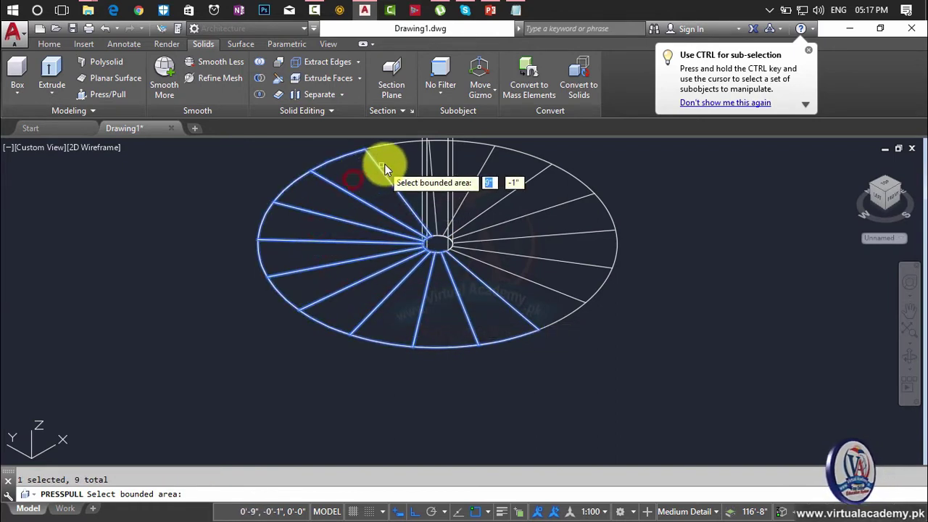
pyautogui.click(400, 161)
pyautogui.click(470, 161)
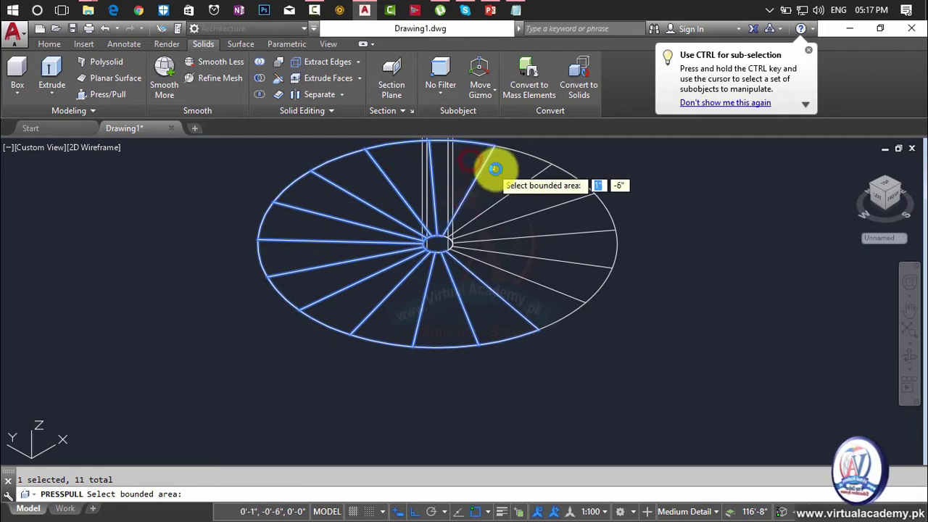
pyautogui.click(540, 193)
pyautogui.click(554, 215)
pyautogui.click(559, 238)
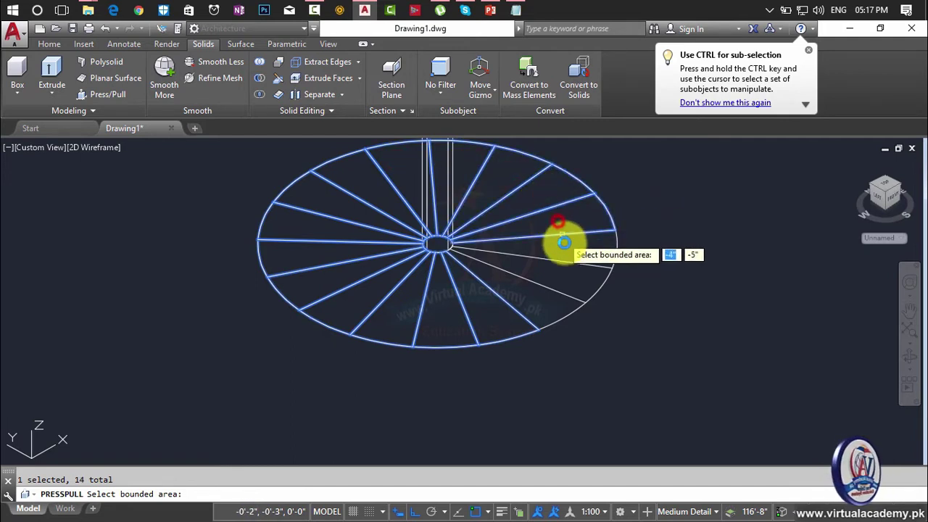
pyautogui.click(563, 251)
pyautogui.click(557, 279)
pyautogui.click(549, 306)
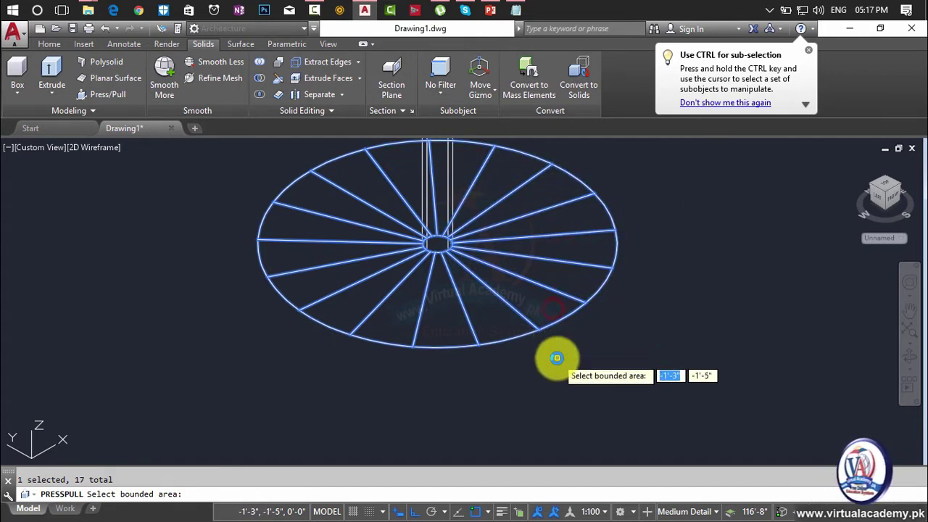
pyautogui.press('Return')
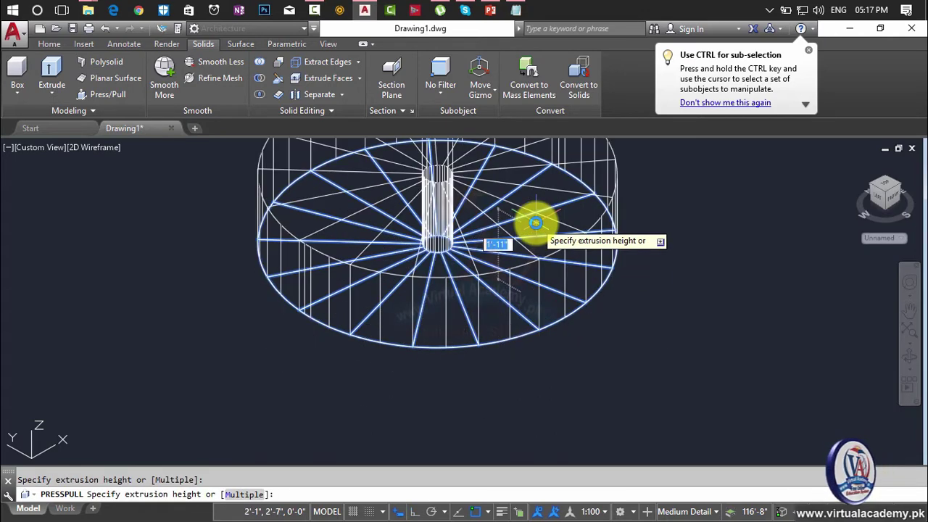
pyautogui.write('6')
pyautogui.press('Return')
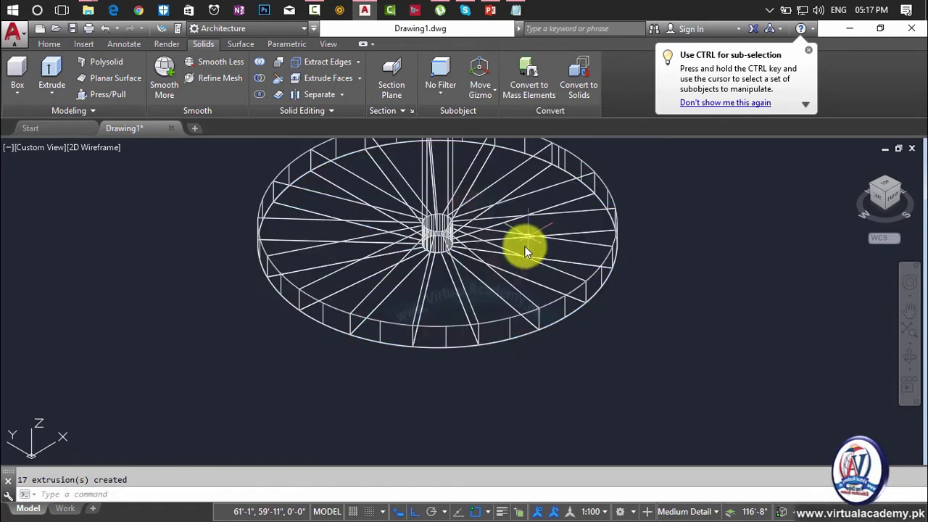
pyautogui.scroll(-2, 515, 276)
pyautogui.scroll(-2, 505, 301)
pyautogui.scroll(3, 491, 327)
# - Try the Realistic style, then set the viewport to the Conceptual visual style
pyautogui.press('Escape')
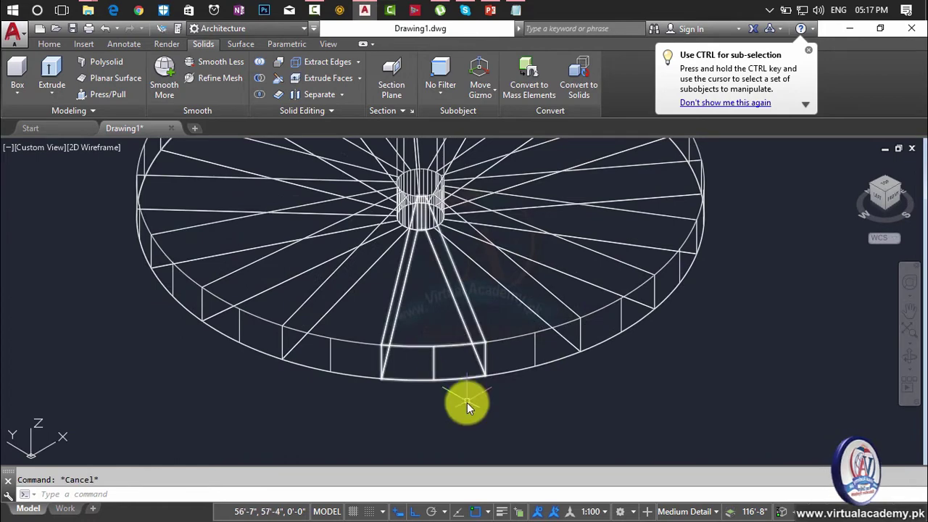
pyautogui.click(81, 149)
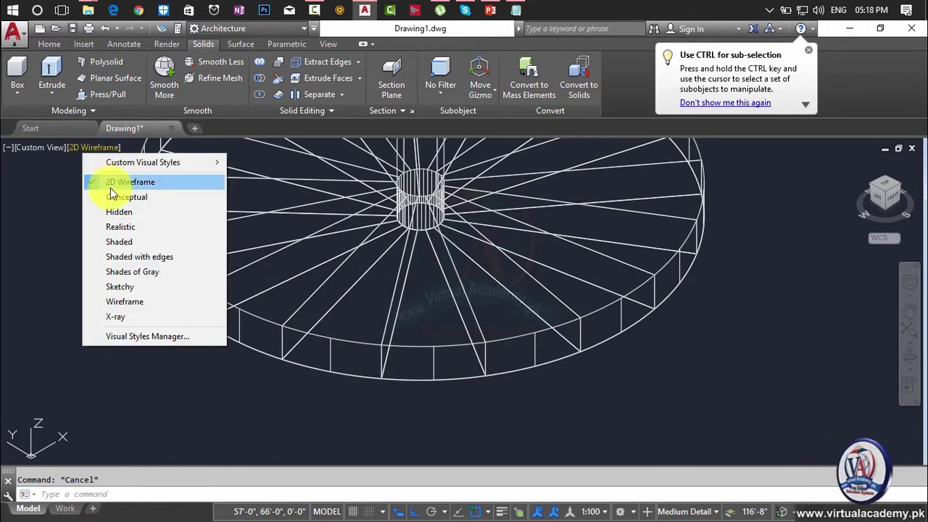
pyautogui.click(117, 226)
pyautogui.moveTo(118, 235)
pyautogui.mouseDown()
pyautogui.moveTo(437, 285)
pyautogui.moveTo(104, 149)
pyautogui.mouseUp()
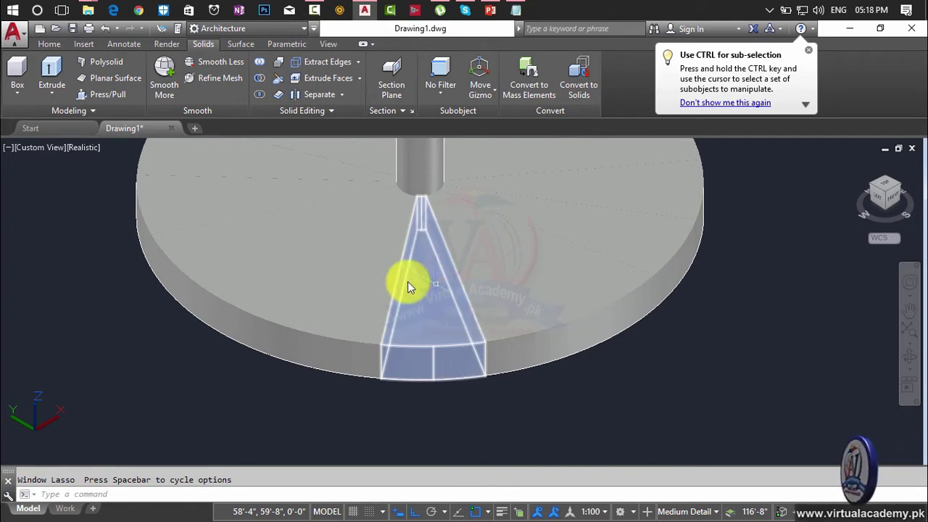
pyautogui.click(89, 149)
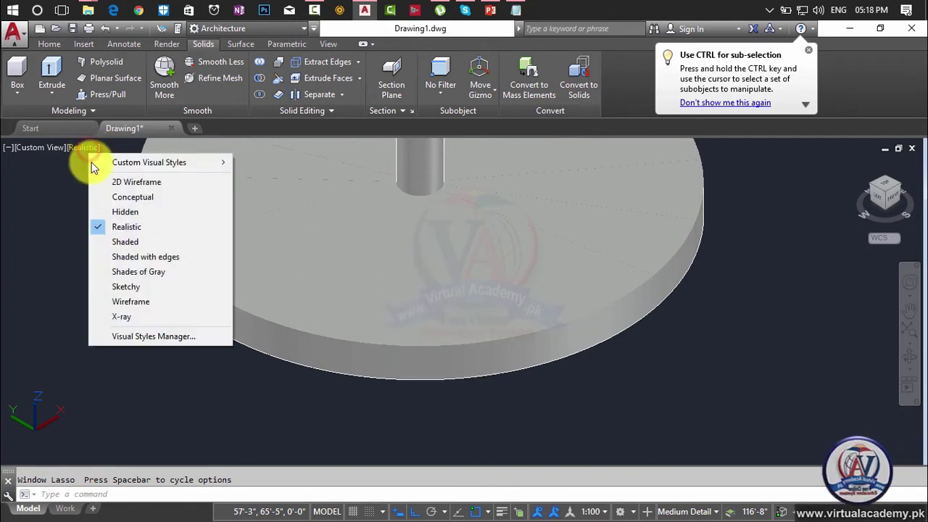
pyautogui.click(120, 197)
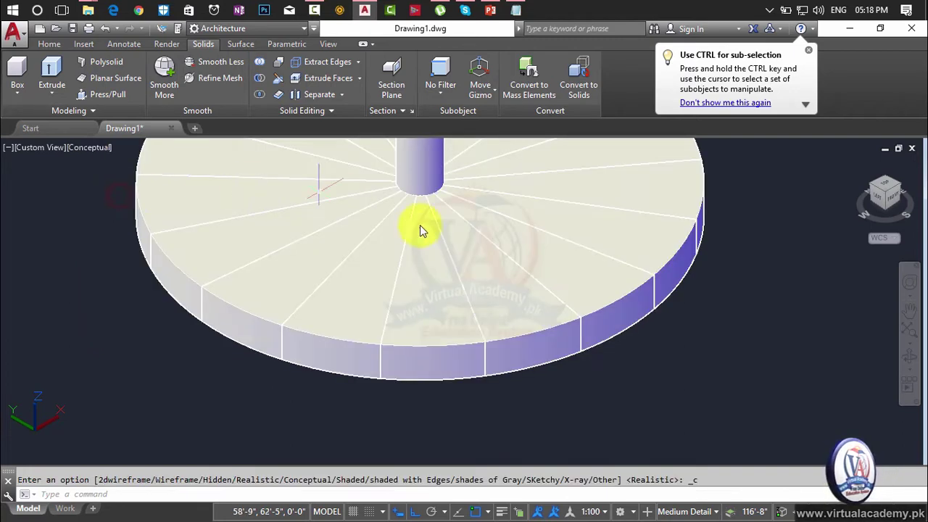
pyautogui.scroll(2, 501, 359)
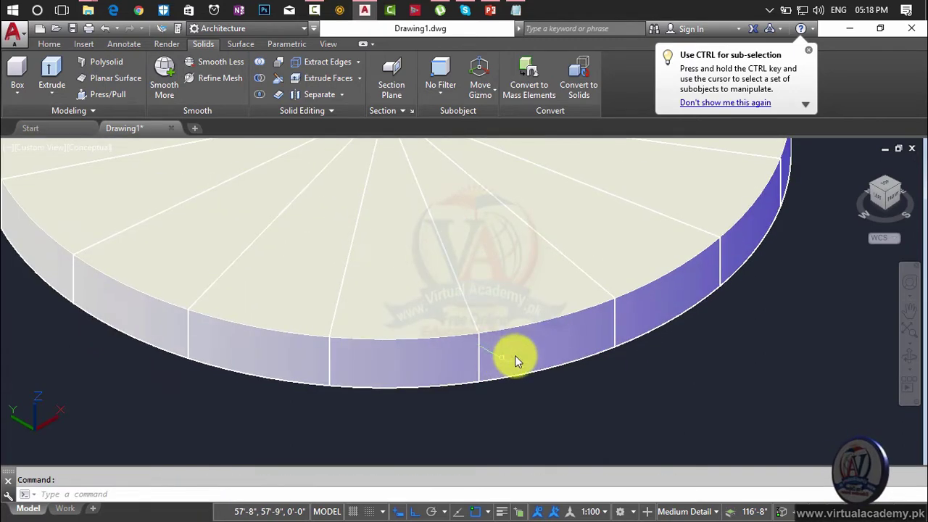
# - Move the front wedge upward to check it is separate, then undo the move
pyautogui.write('m')
pyautogui.press('Return')
pyautogui.click(558, 342)
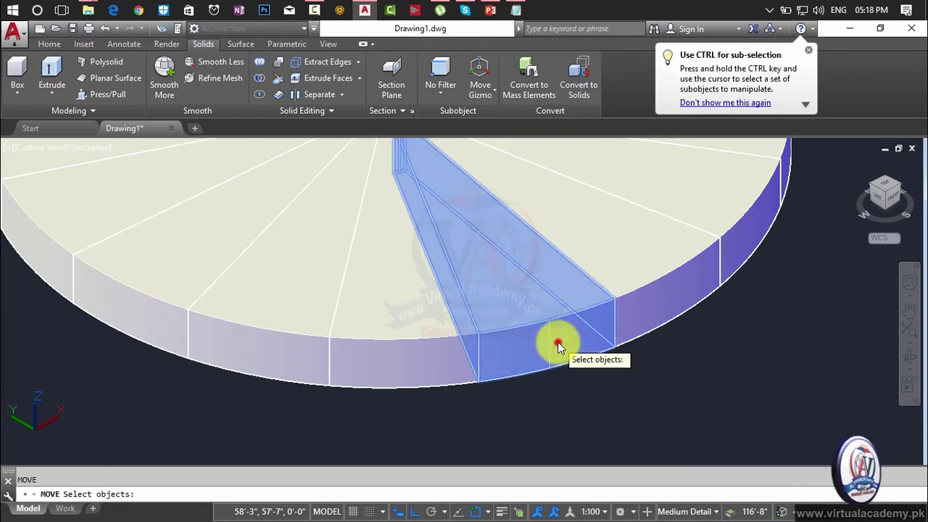
pyautogui.press('Return')
pyautogui.click(615, 346)
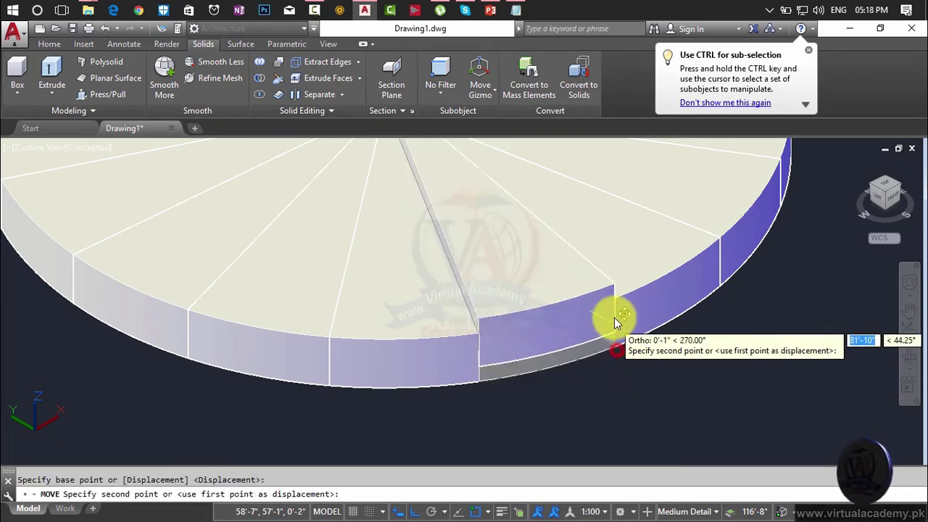
pyautogui.click(614, 298)
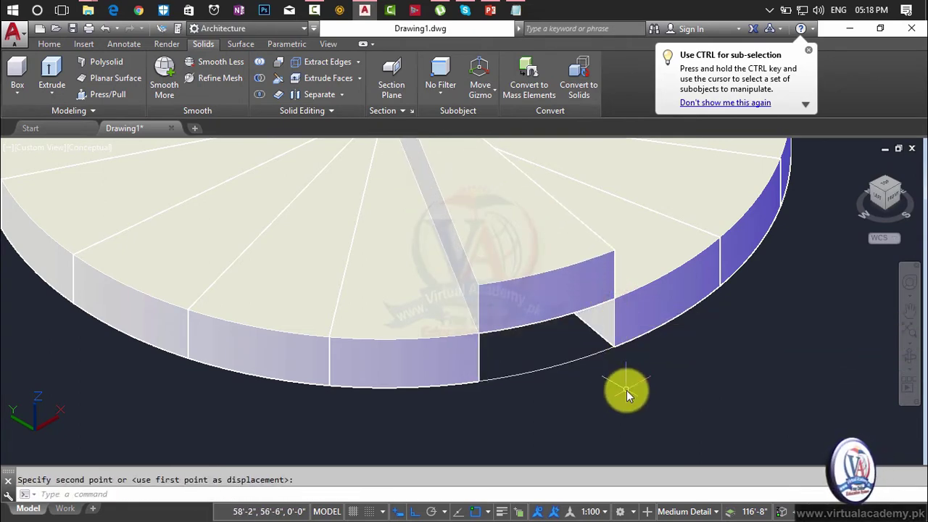
pyautogui.press('Escape')
pyautogui.hotkey('ctrl', 'z')
pyautogui.scroll(-3, 533, 349)
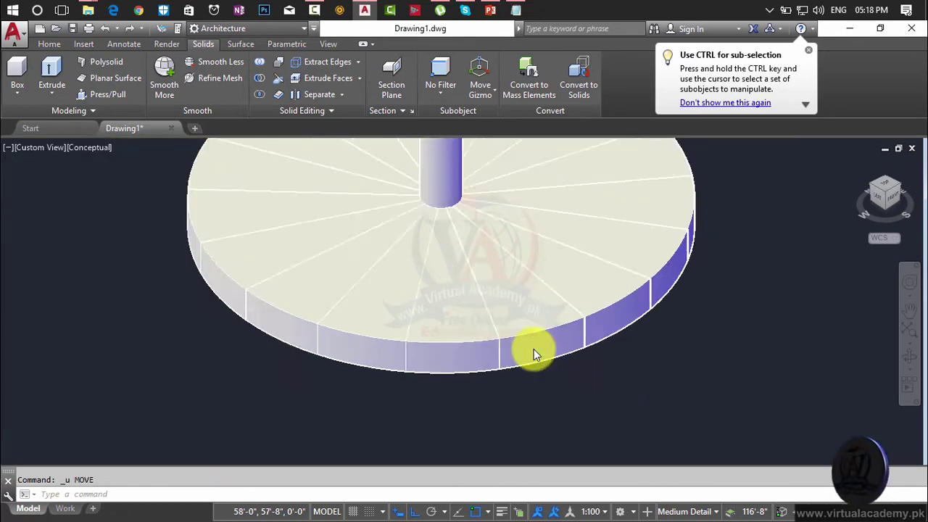
pyautogui.scroll(-2, 533, 349)
# - Switch to 2D Wireframe and zoom in on the disc's front edge
pyautogui.click(87, 147)
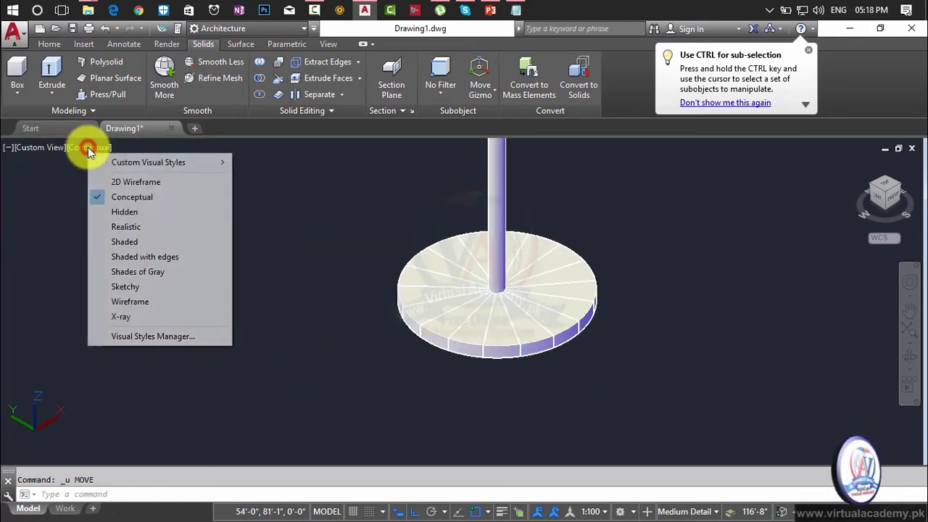
pyautogui.click(100, 185)
pyautogui.scroll(5, 483, 353)
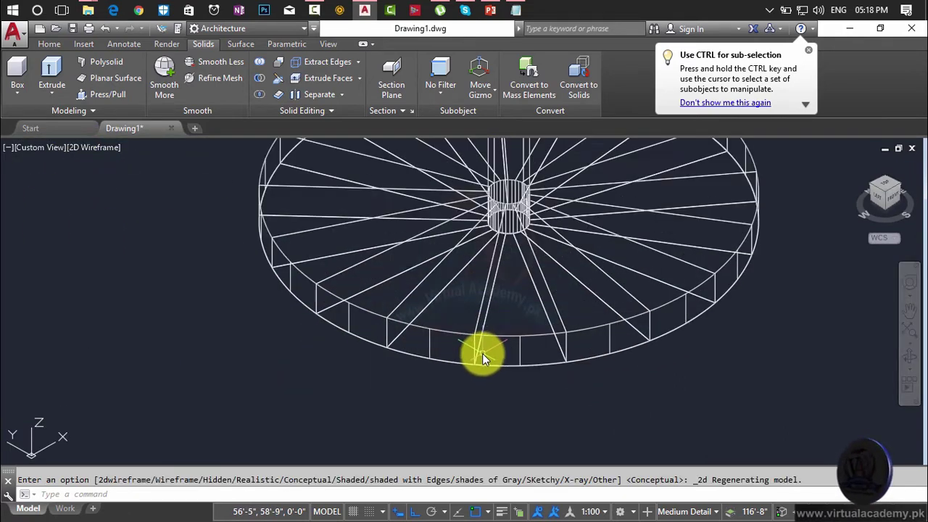
pyautogui.scroll(3, 458, 349)
pyautogui.moveTo(458, 347); pyautogui.dragTo(379, 384, button='middle')
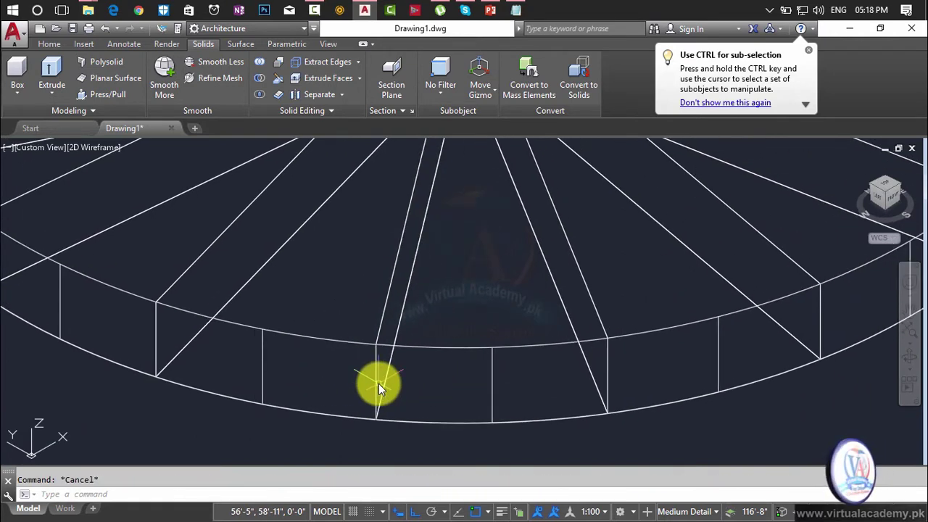
# - Draw a 1.5-radius circle centred on the tread's outer edge, replacing a misplaced first attempt
pyautogui.write('c')
pyautogui.press('Return')
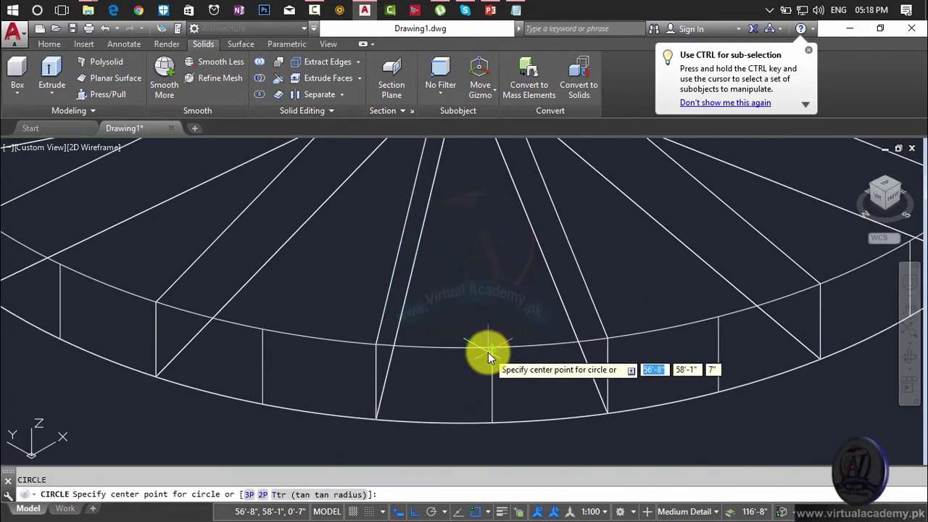
pyautogui.click(492, 349)
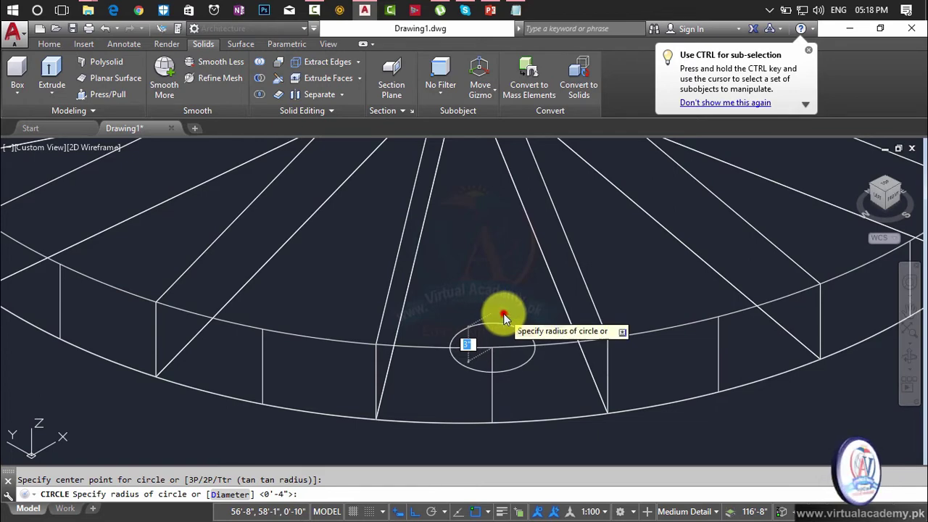
pyautogui.click(504, 317)
pyautogui.click(493, 332)
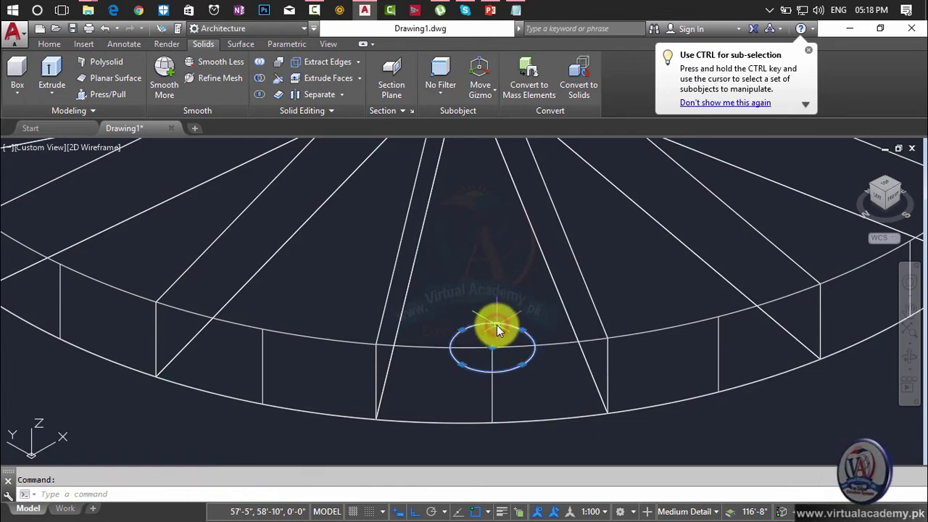
pyautogui.press('Delete')
pyautogui.write('c')
pyautogui.press('Return')
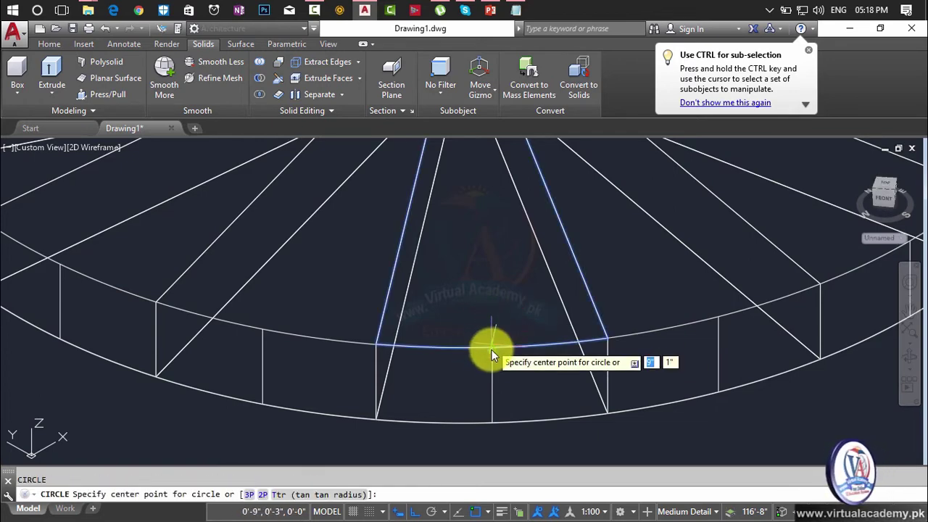
pyautogui.click(492, 350)
pyautogui.write('1.5')
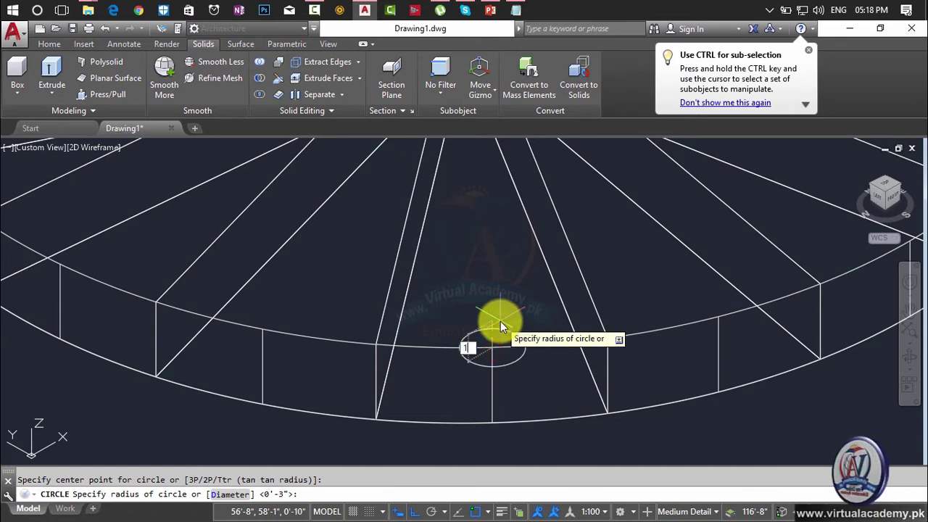
pyautogui.press('Return')
pyautogui.scroll(3, 493, 344)
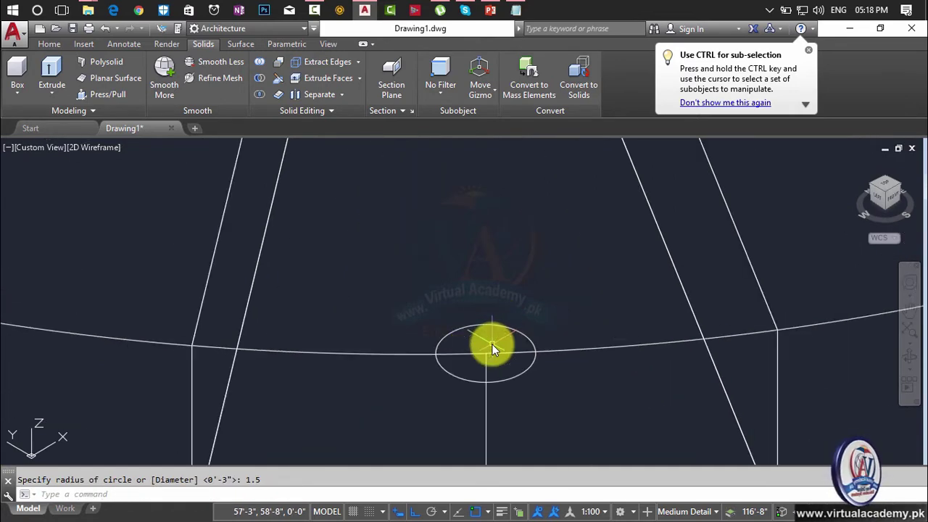
pyautogui.press('Escape')
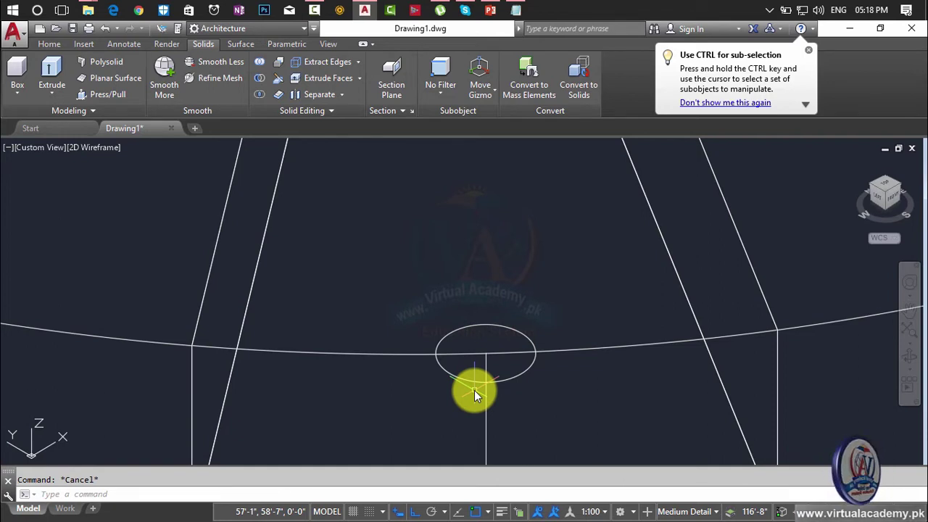
# - Move the new circle from its centre slightly up along Z above the disc
pyautogui.write('m')
pyautogui.press('Return')
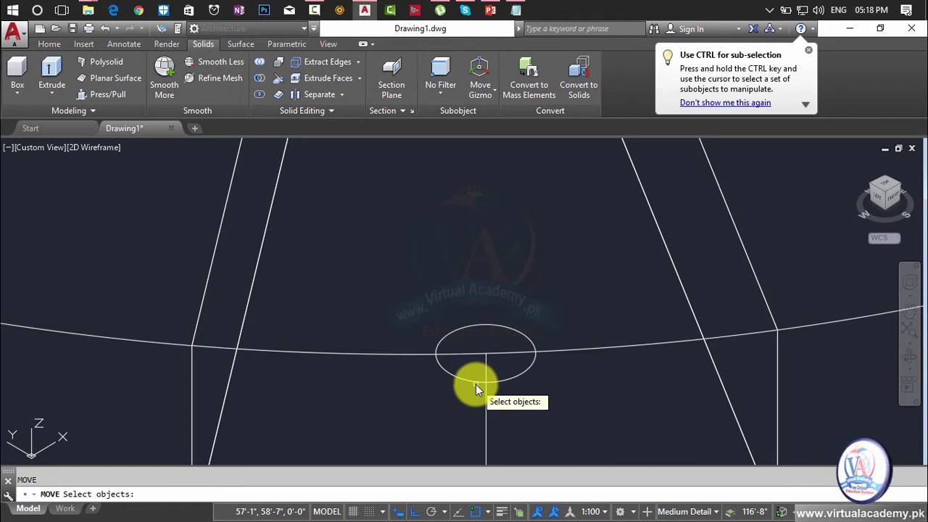
pyautogui.click(475, 383)
pyautogui.press('Return')
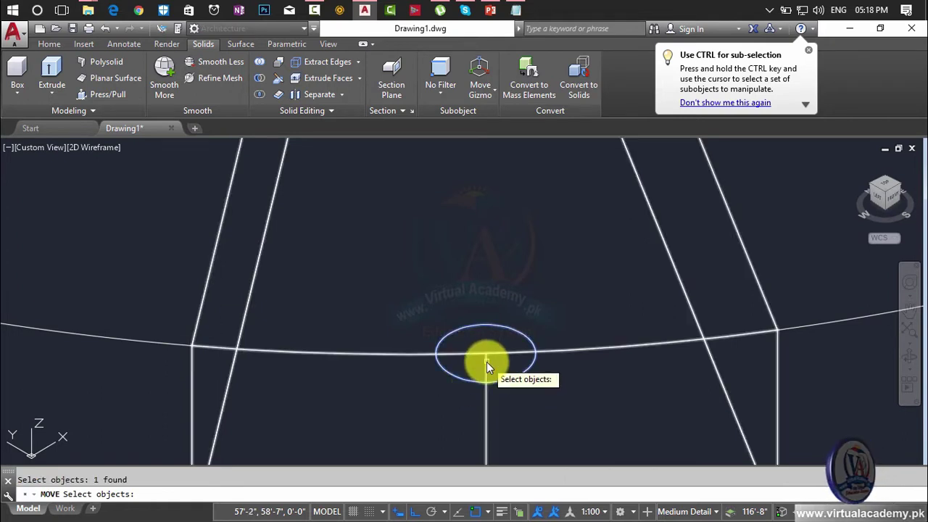
pyautogui.click(487, 354)
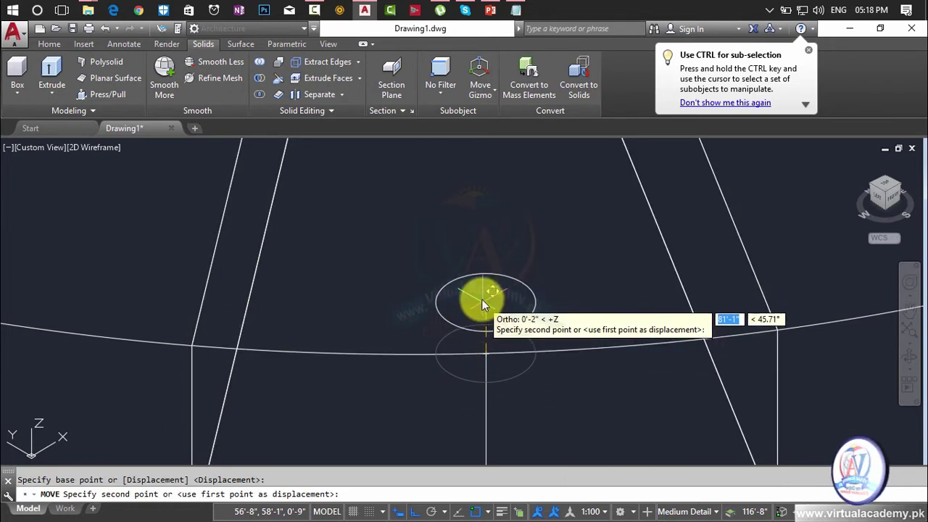
pyautogui.press('Escape')
pyautogui.scroll(-3, 514, 348)
pyautogui.scroll(-4, 515, 348)
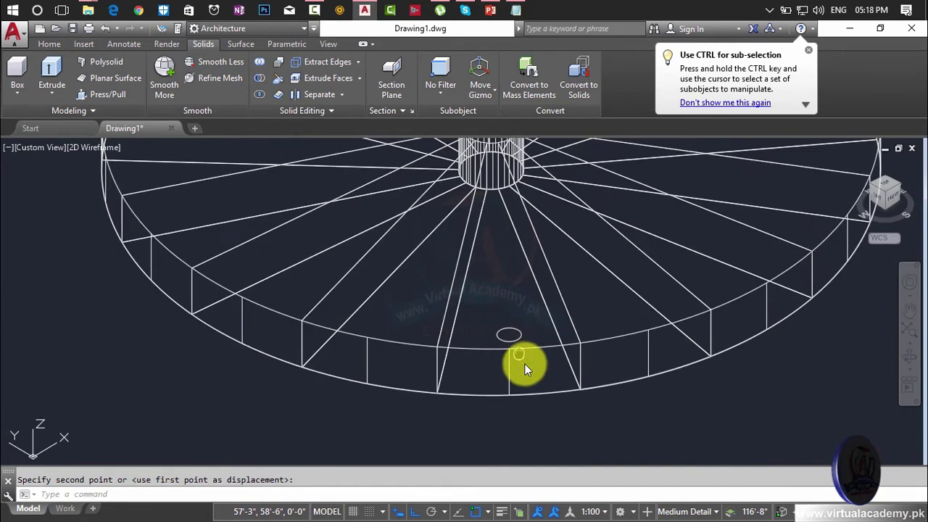
pyautogui.scroll(3, 514, 351)
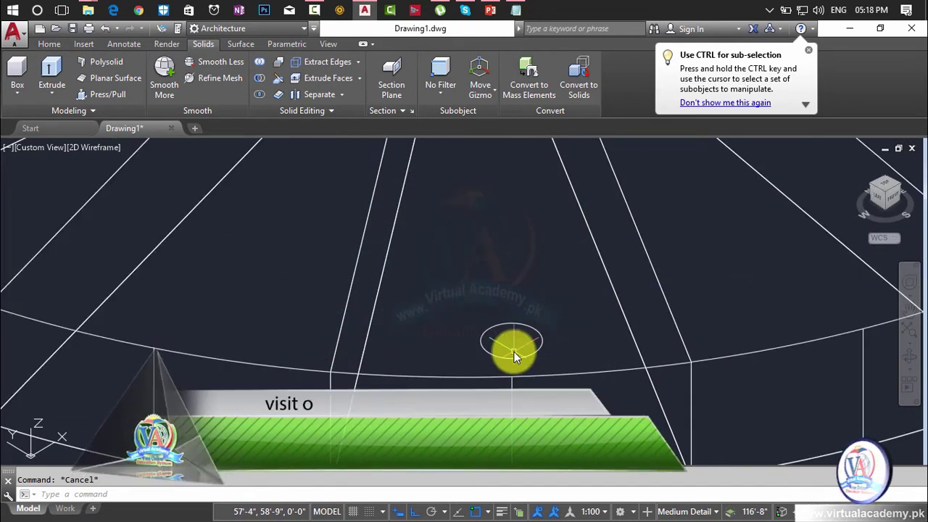
# - Create a 17-item polar array of the rim circle centred on the central column
pyautogui.write('array')
pyautogui.press('Return')
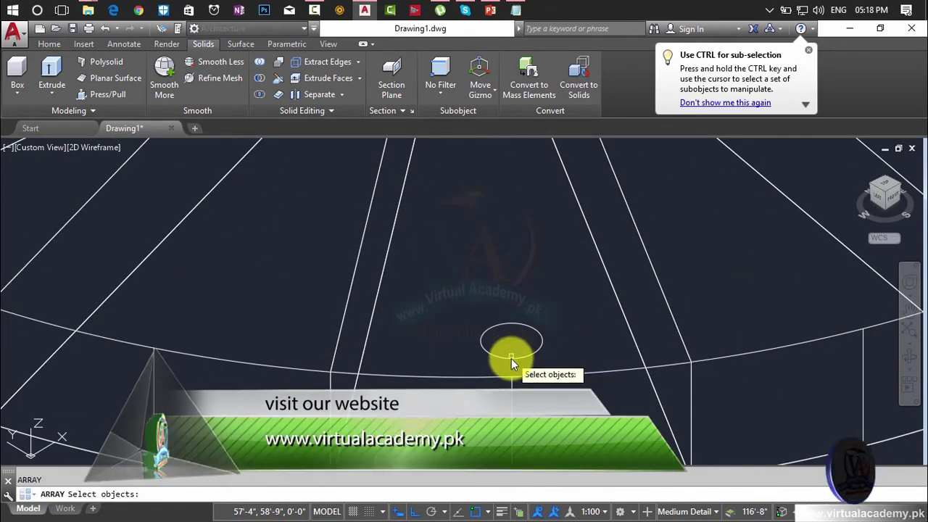
pyautogui.click(511, 358)
pyautogui.press('Return')
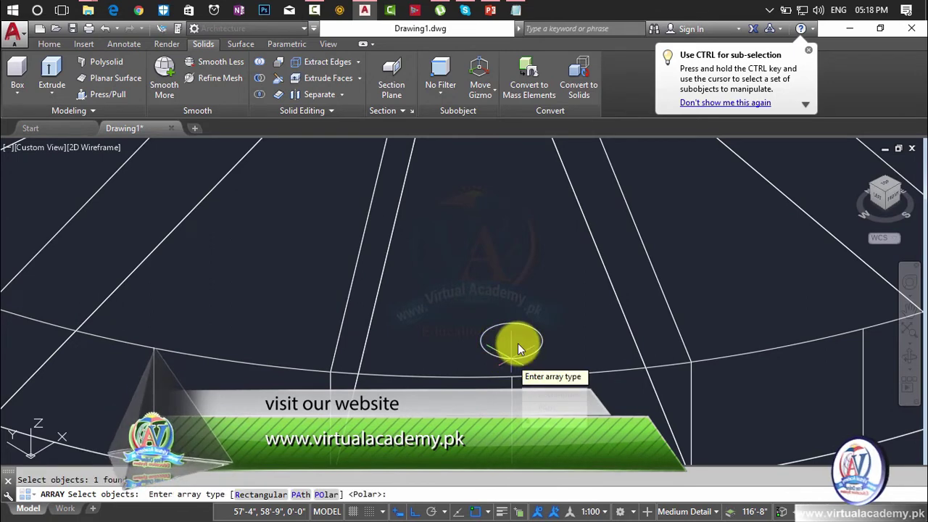
pyautogui.scroll(-3, 515, 340)
pyautogui.press('Return')
pyautogui.scroll(-2, 503, 331)
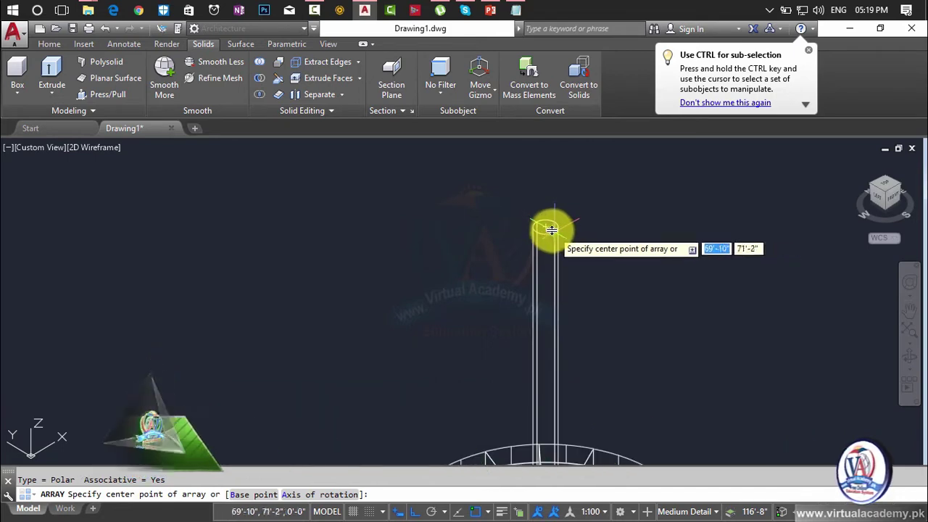
pyautogui.click(548, 227)
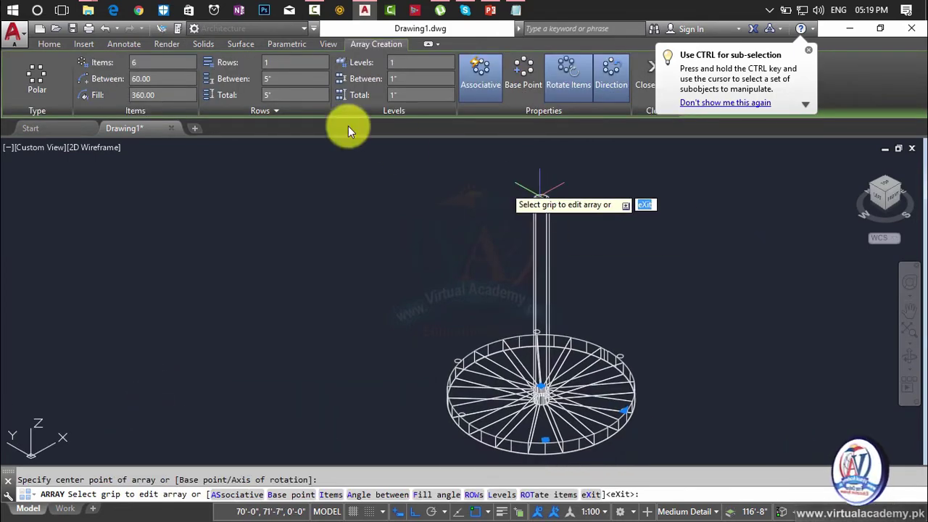
pyautogui.click(139, 63)
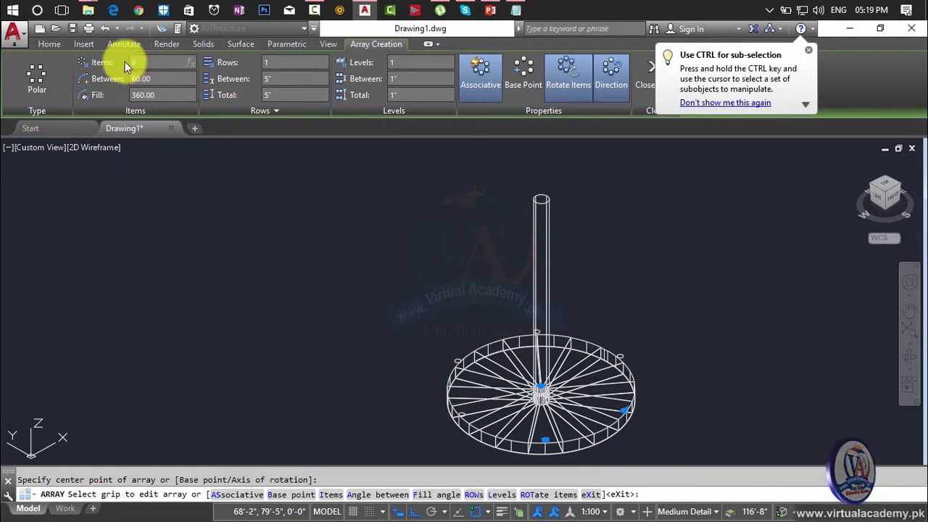
pyautogui.write('17')
pyautogui.press('Return')
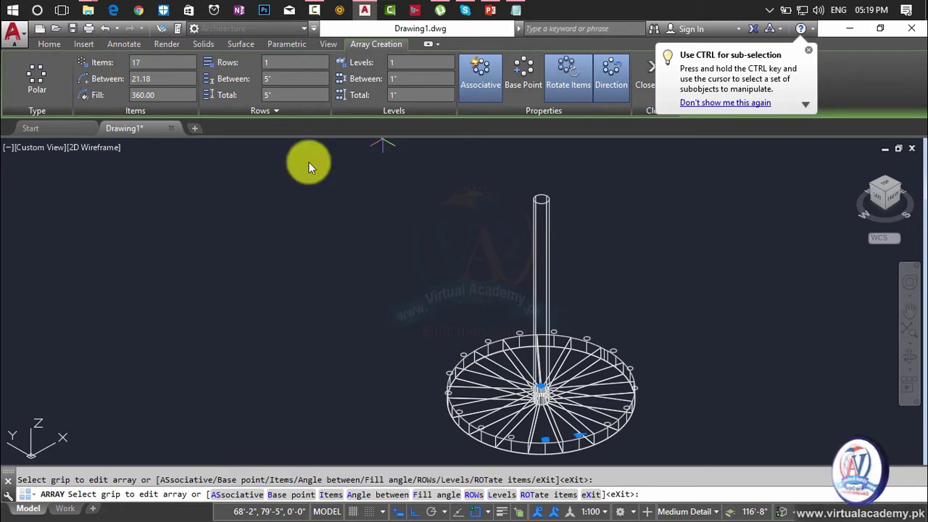
pyautogui.scroll(4, 469, 355)
pyautogui.scroll(-3, 468, 354)
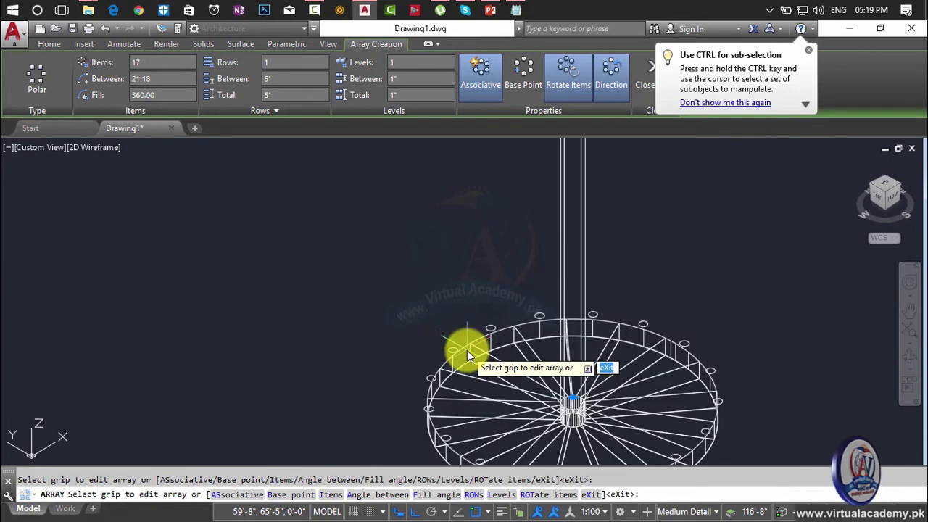
pyautogui.moveTo(467, 350); pyautogui.dragTo(414, 227, button='middle')
pyautogui.scroll(4, 499, 368)
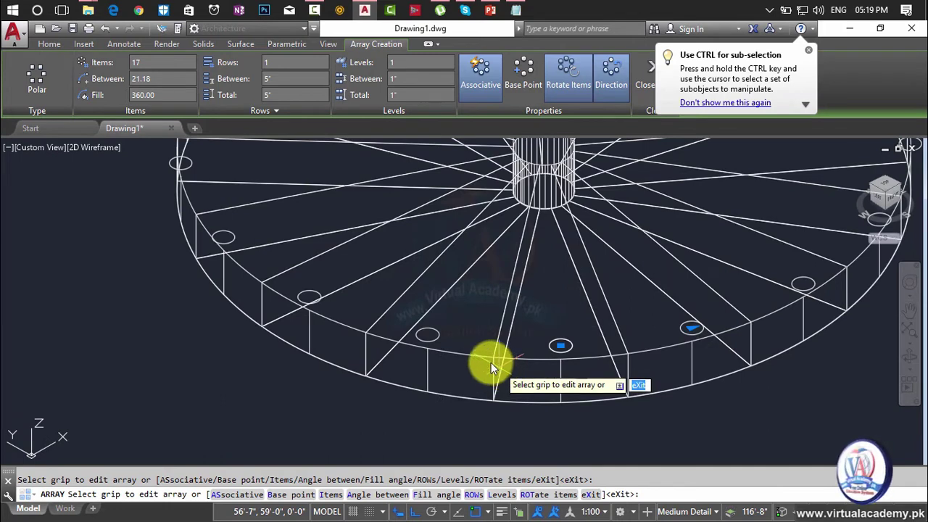
pyautogui.scroll(-2, 469, 347)
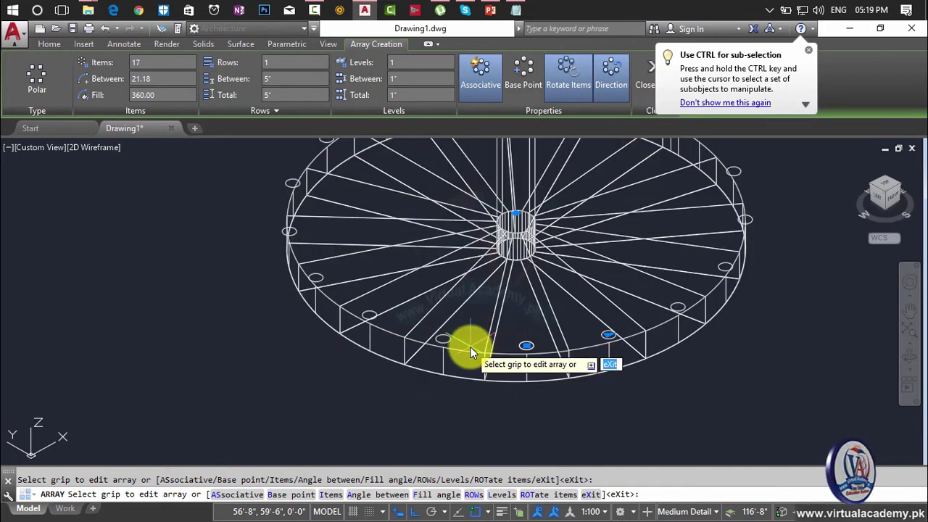
# - Undo the circle array and the original small circle, leaving the slab and column
pyautogui.hotkey('ctrl', 'z')
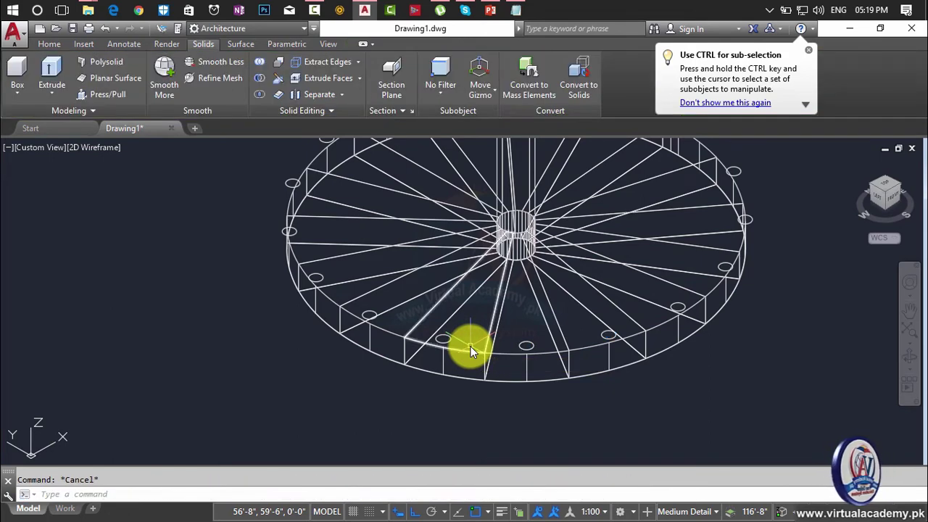
pyautogui.scroll(4, 470, 348)
pyautogui.scroll(2, 469, 349)
pyautogui.scroll(-3, 470, 348)
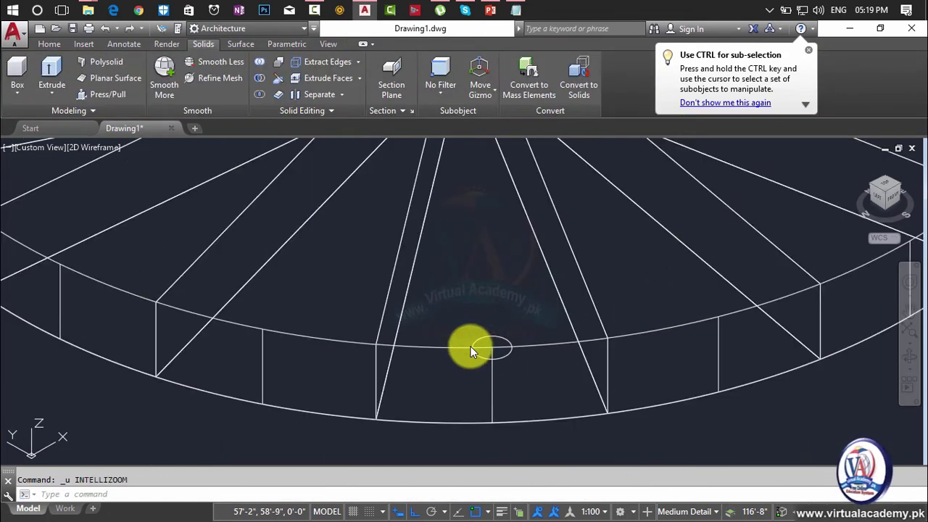
pyautogui.hotkey('ctrl', 'z')
pyautogui.scroll(-4, 469, 346)
pyautogui.scroll(-1, 469, 346)
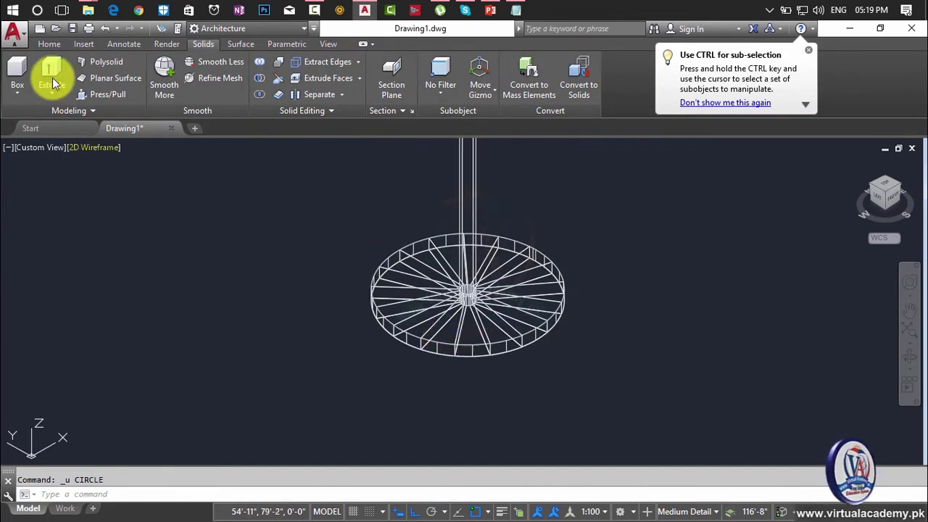
# - Switch the viewport to the Top preset view of the slab
pyautogui.click(36, 147)
pyautogui.click(62, 182)
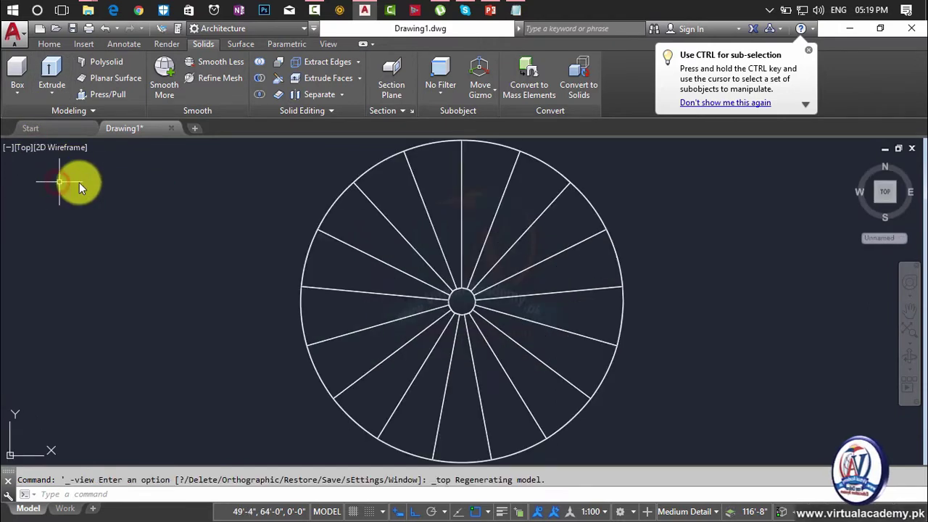
pyautogui.scroll(2, 466, 308)
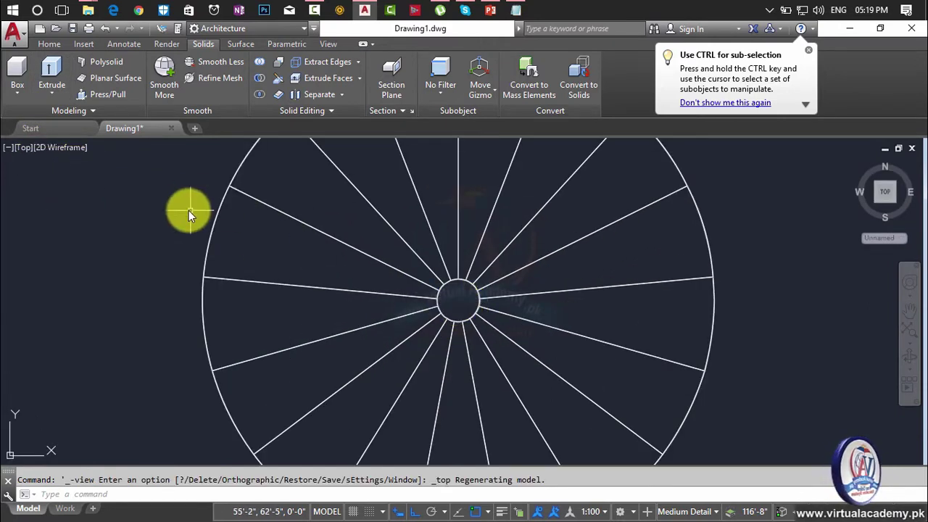
pyautogui.scroll(2, 233, 228)
# - Draw a 1.5-radius circle centred just inside the slab's rim
pyautogui.press('Escape')
pyautogui.write('x')
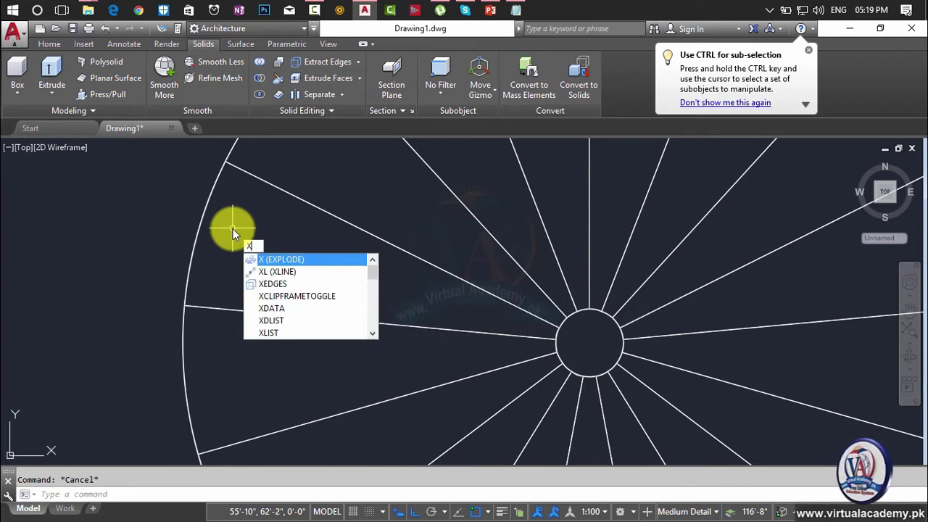
pyautogui.press('Escape')
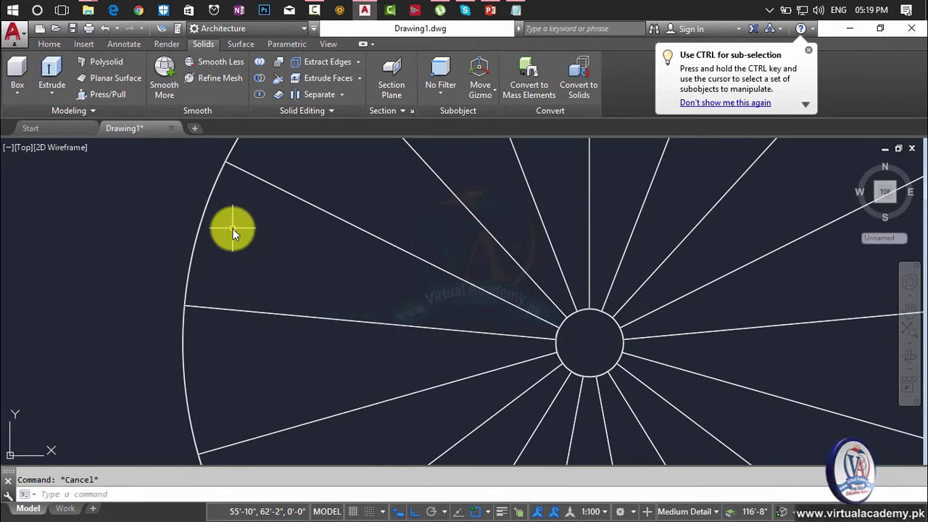
pyautogui.write('c')
pyautogui.press('Return')
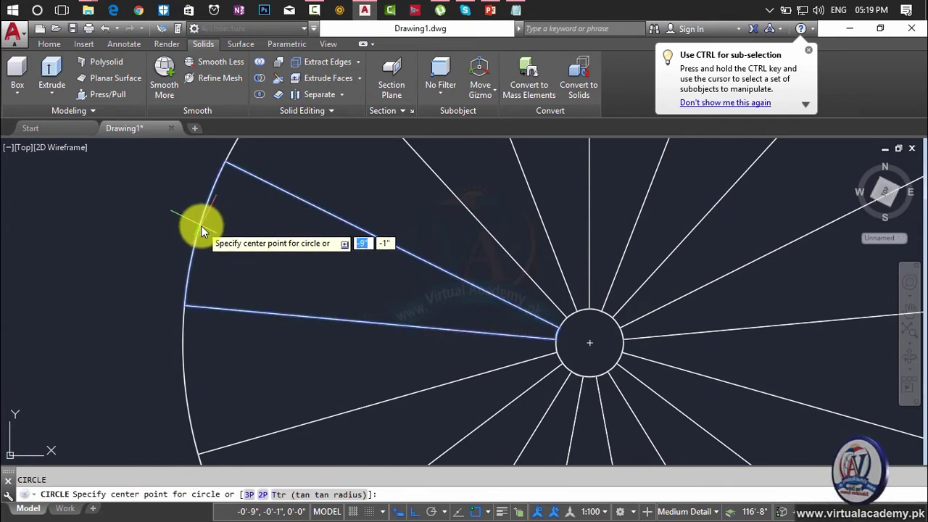
pyautogui.click(200, 228)
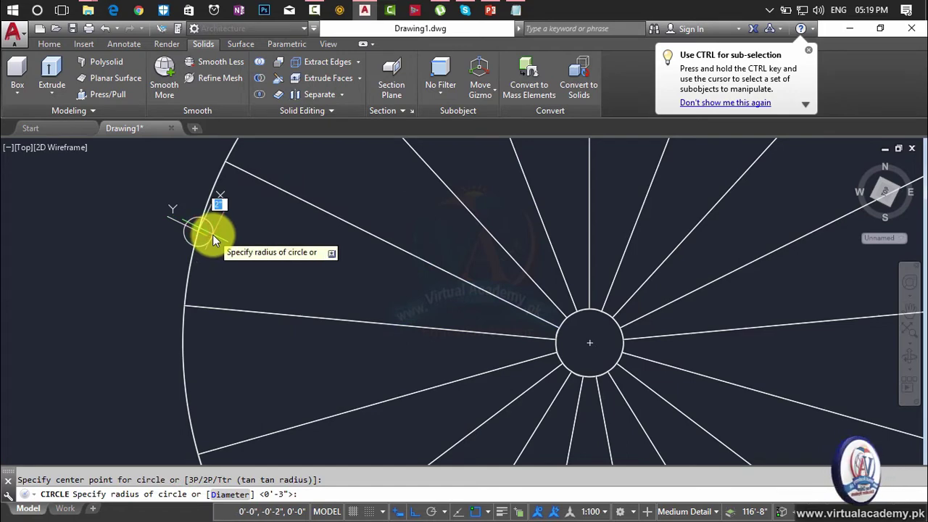
pyautogui.write('1.5')
pyautogui.press('Return')
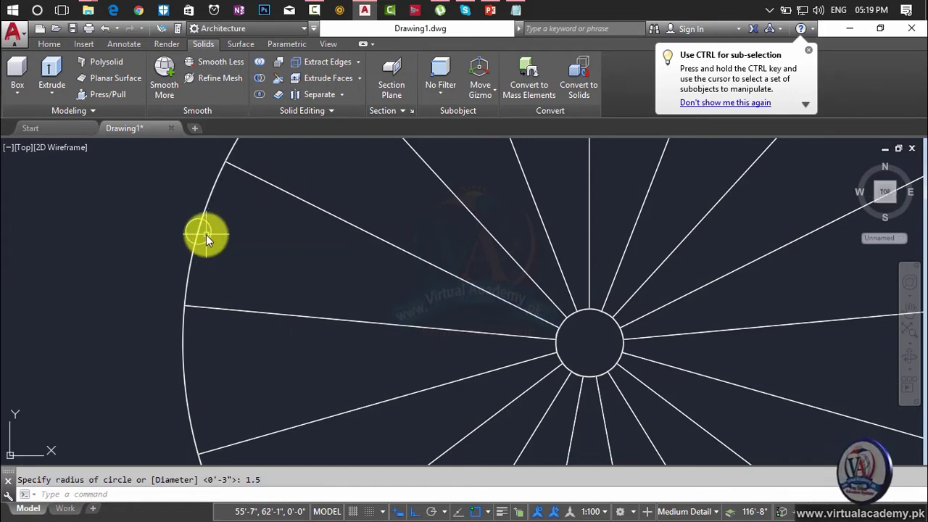
pyautogui.scroll(2, 206, 234)
pyautogui.press('Escape')
pyautogui.write('m')
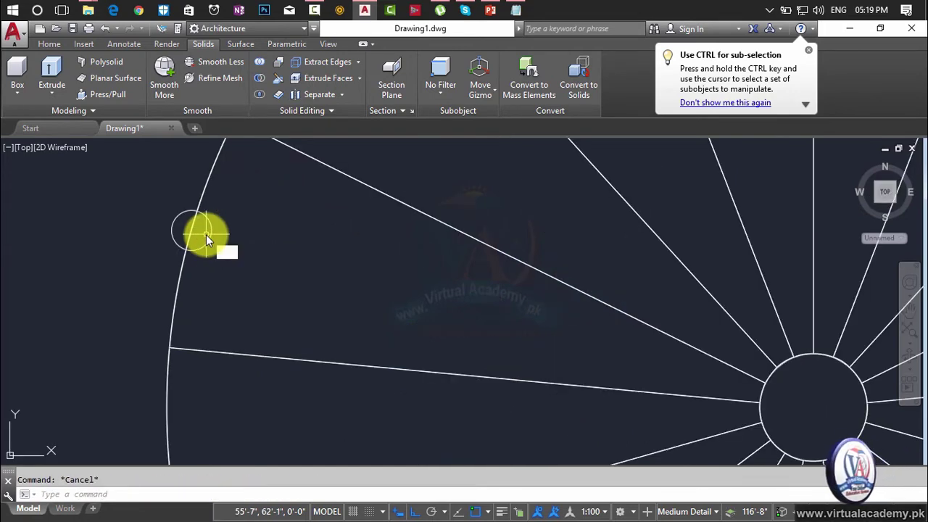
pyautogui.press('Return')
pyautogui.click(208, 241)
pyautogui.press('Return')
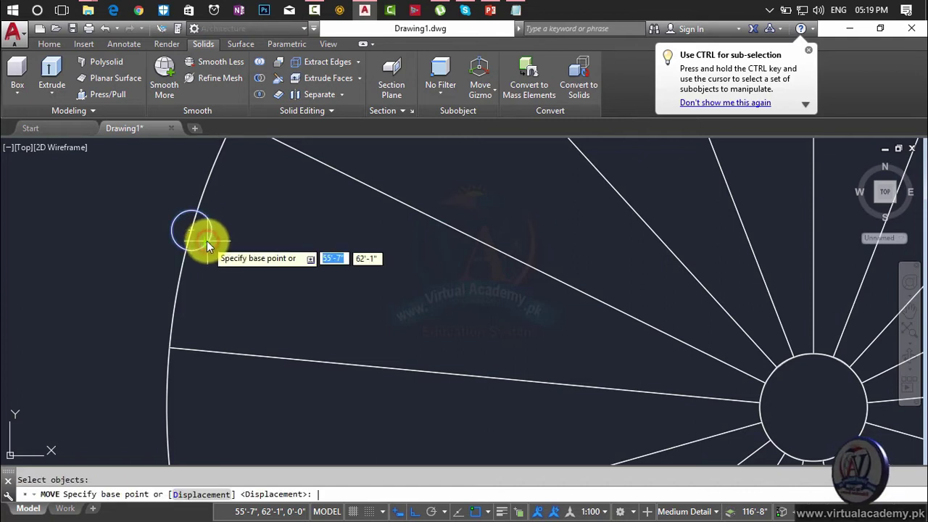
pyautogui.click(194, 232)
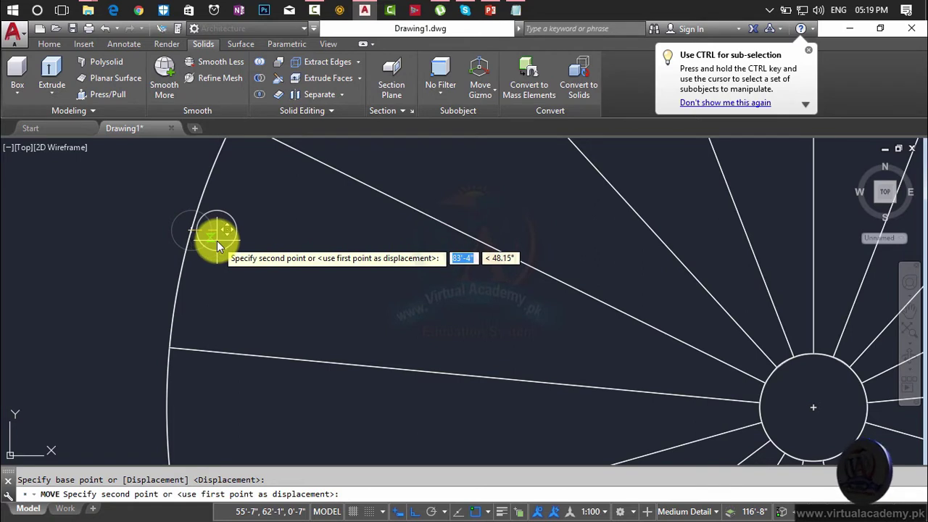
pyautogui.press('Escape')
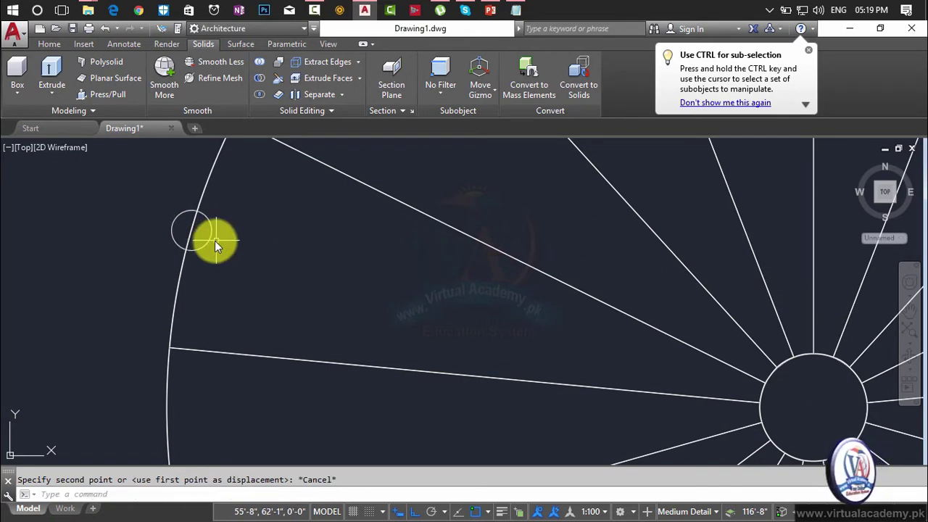
pyautogui.click(208, 240)
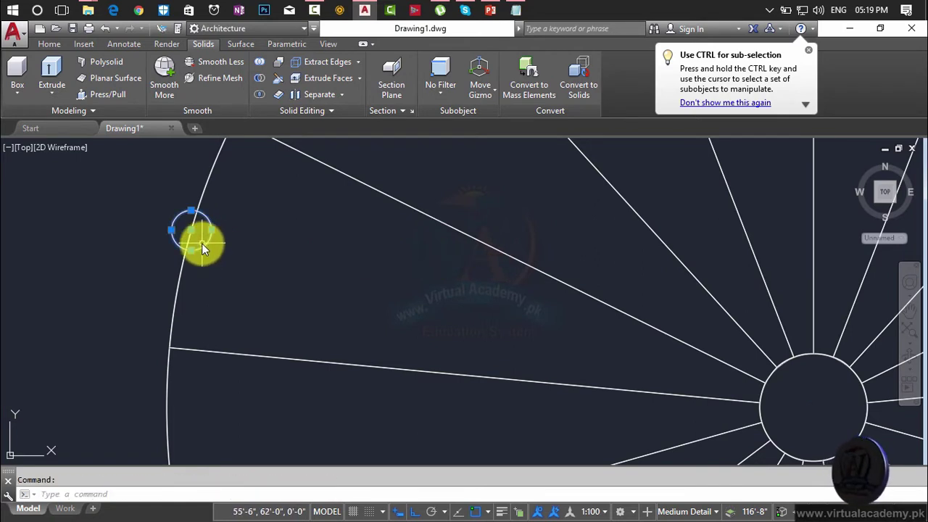
pyautogui.write('m')
pyautogui.press('Return')
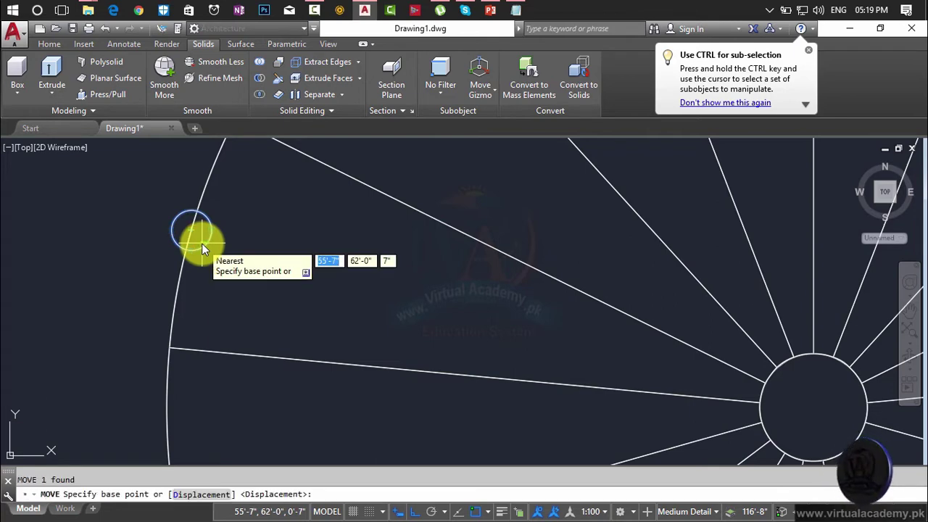
pyautogui.keyDown('shift'); pyautogui.rightClick(202, 245); pyautogui.keyUp('shift')
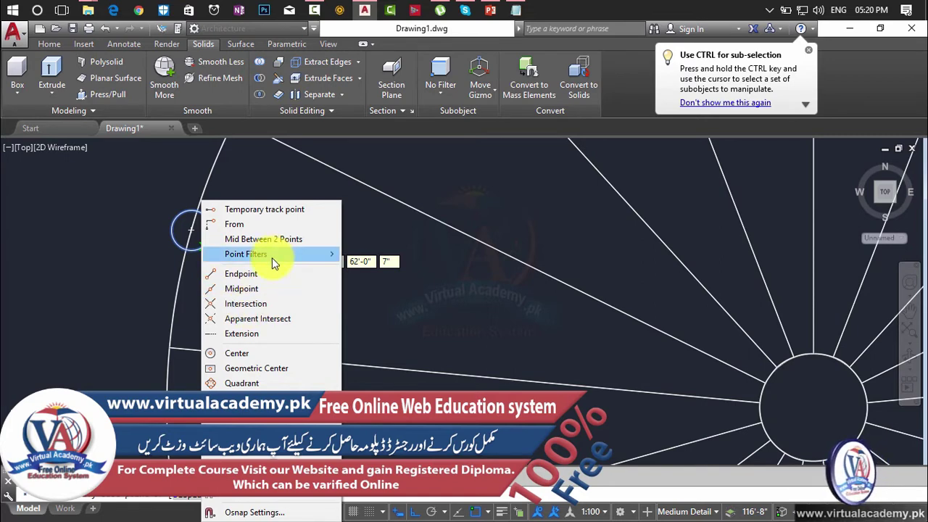
pyautogui.click(251, 383)
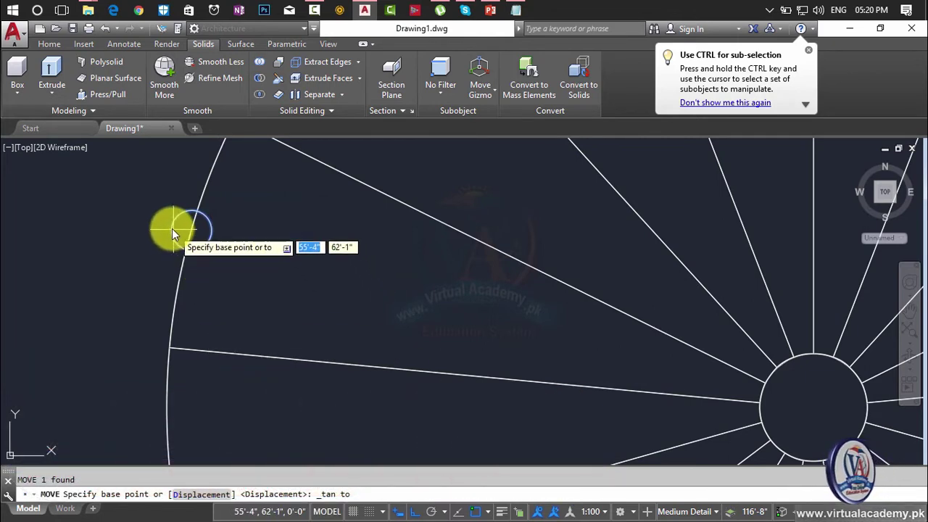
pyautogui.click(172, 229)
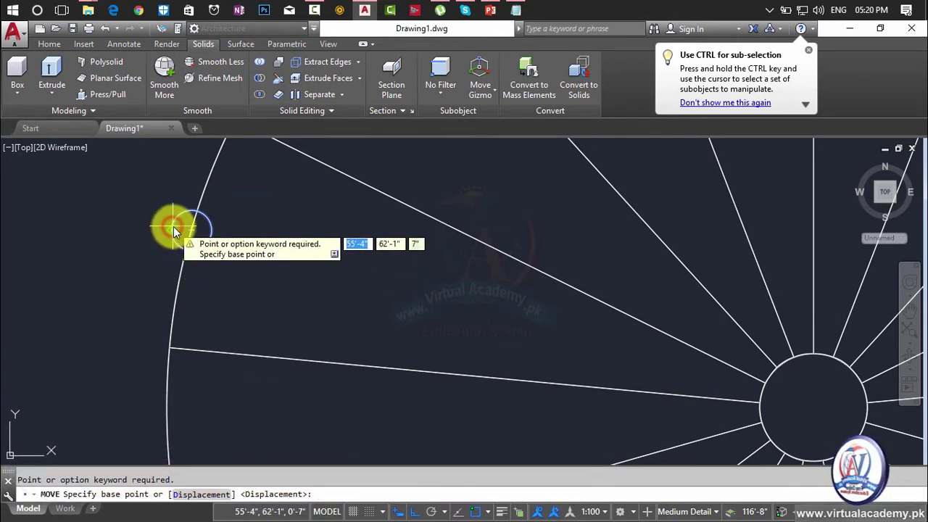
pyautogui.click(173, 229)
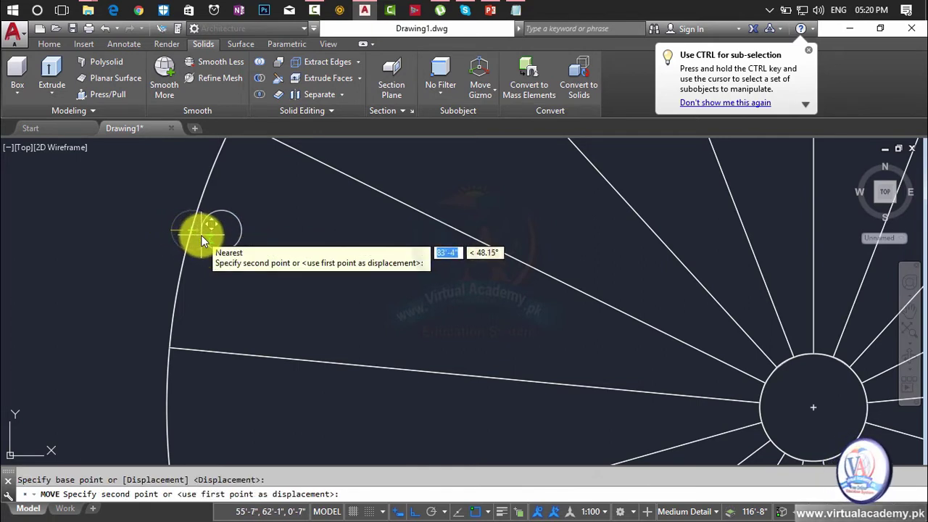
pyautogui.press('Escape')
pyautogui.scroll(-3, 272, 225)
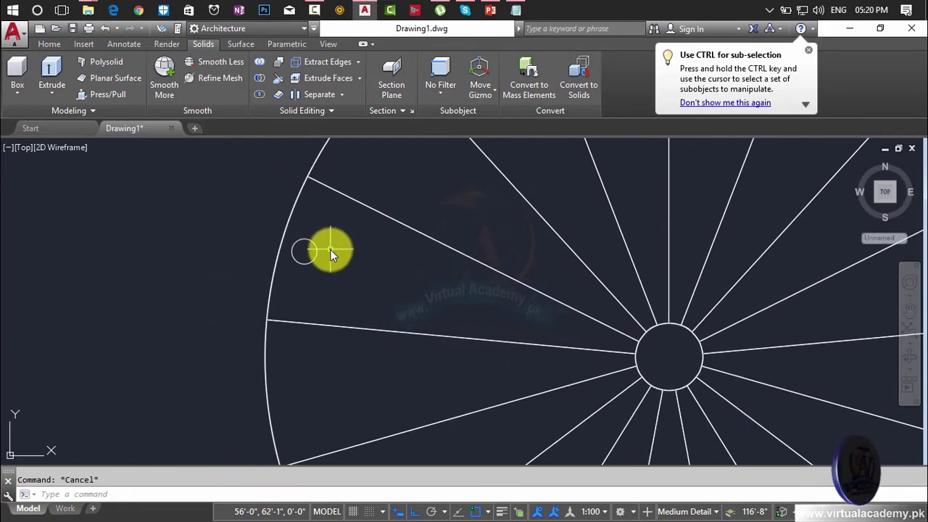
pyautogui.scroll(-2, 330, 249)
pyautogui.scroll(-4, 330, 250)
# - Polar-array the small circle into 17 copies centred on the wheel hub
pyautogui.moveTo(330, 254); pyautogui.dragTo(289, 278, button='middle')
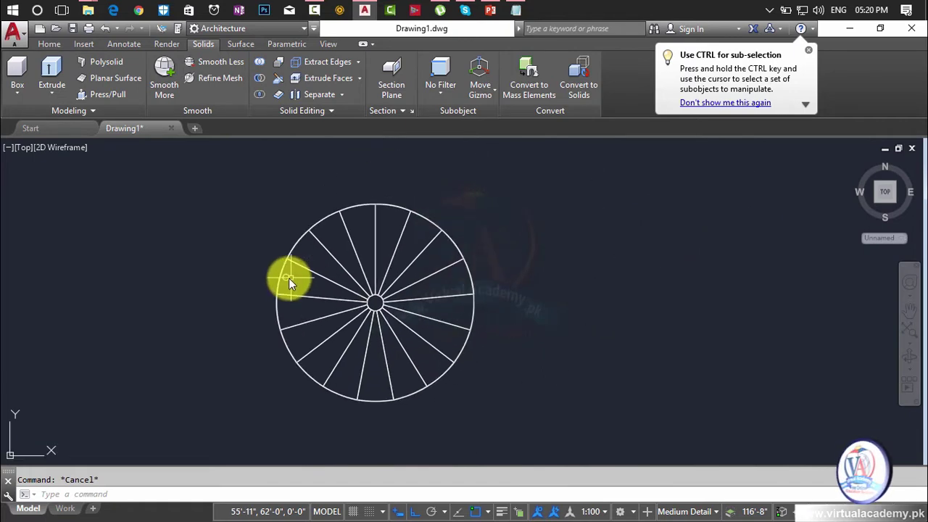
pyautogui.scroll(4, 287, 279)
pyautogui.write('array')
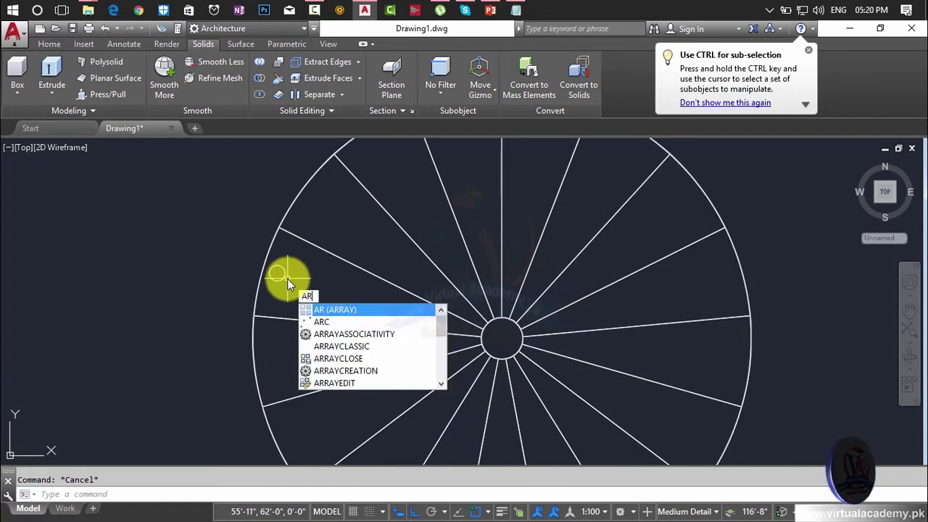
pyautogui.press('Return')
pyautogui.click(280, 280)
pyautogui.press('Return')
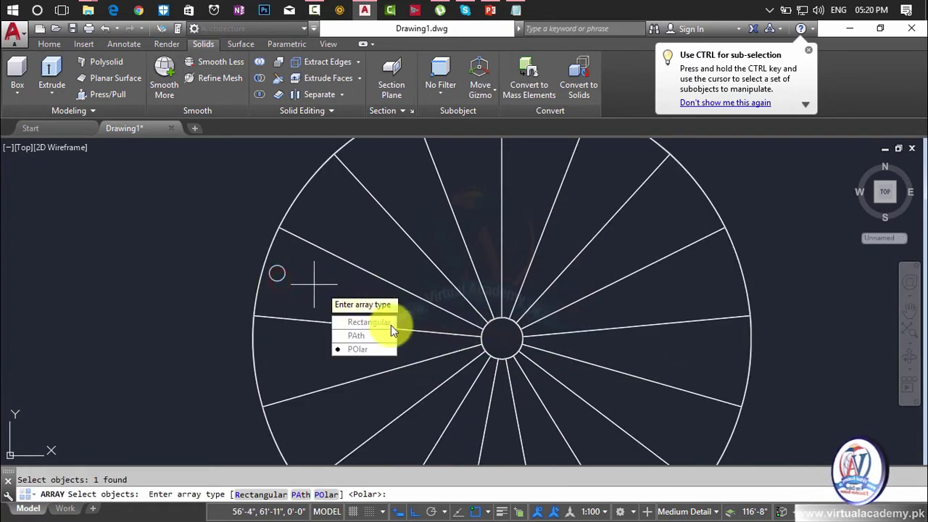
pyautogui.click(356, 350)
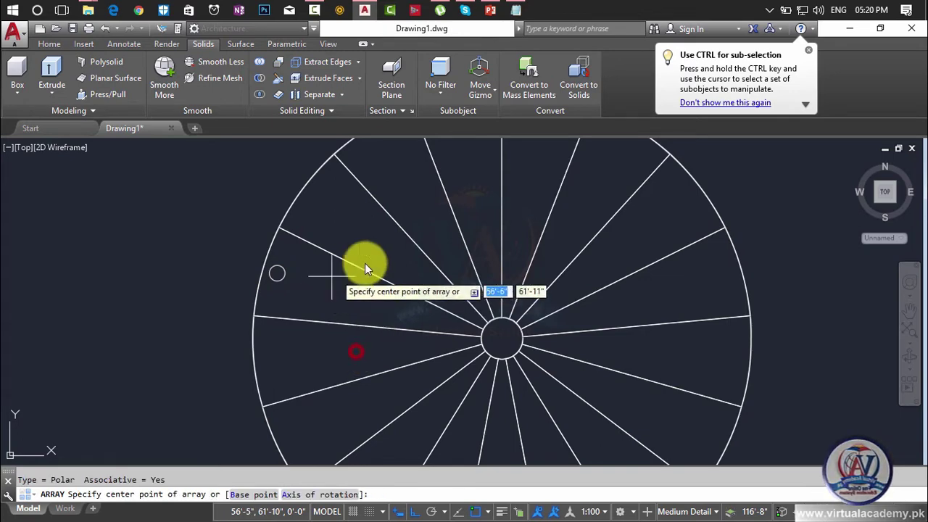
pyautogui.click(503, 338)
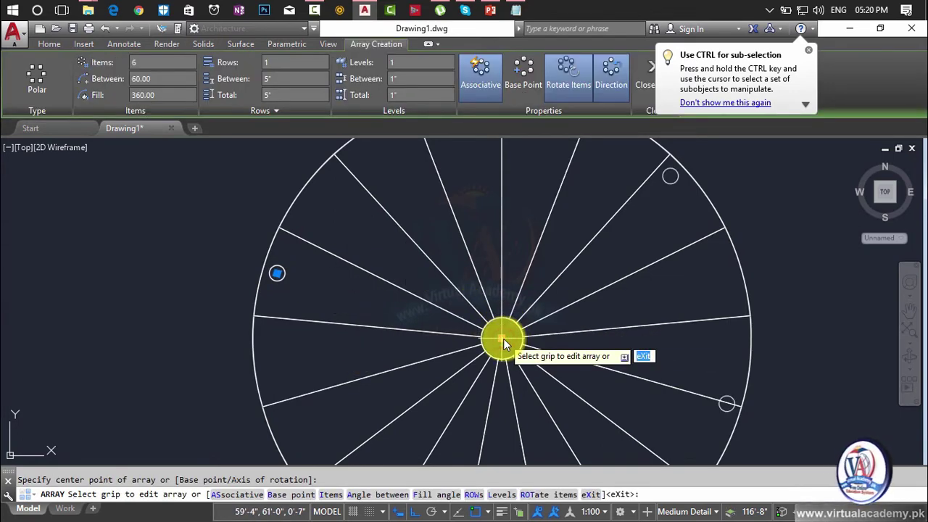
pyautogui.click(143, 63)
pyautogui.write('17')
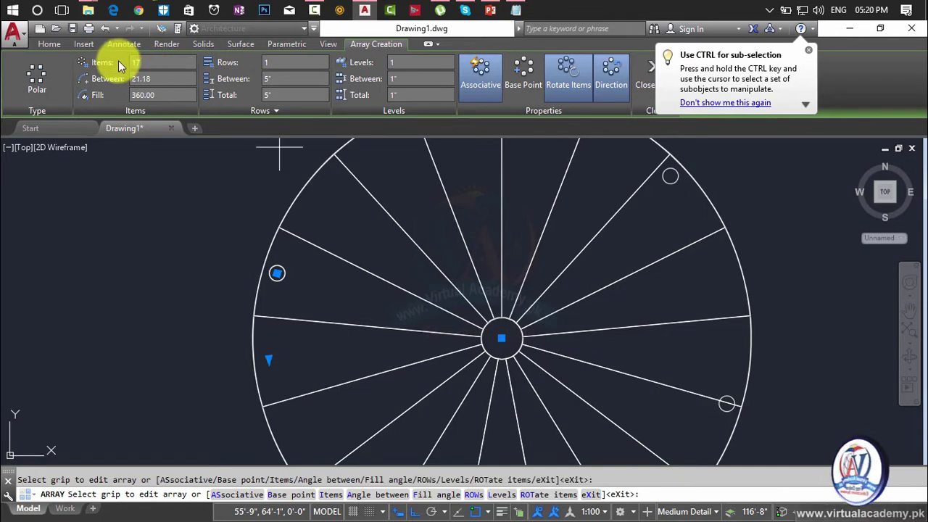
pyautogui.scroll(-5, 439, 297)
pyautogui.scroll(5, 433, 277)
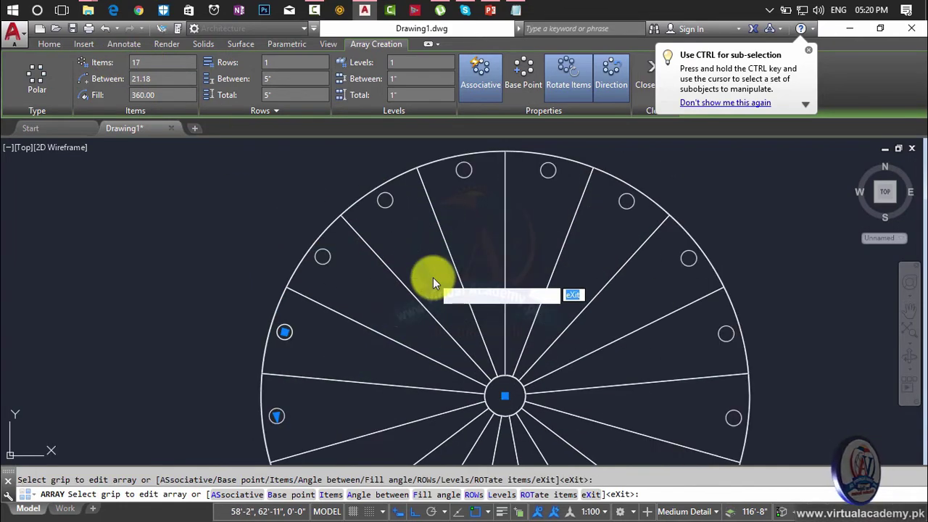
pyautogui.press('Return')
pyautogui.click(856, 165)
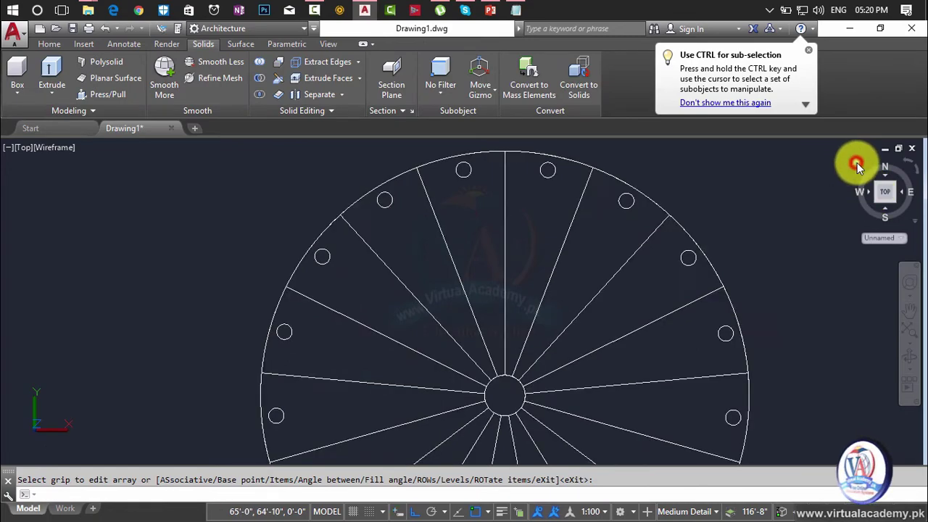
# - Explode the 17-circle array into separate individual circles with X (EXPLODE)
pyautogui.scroll(3, 435, 388)
pyautogui.scroll(3, 428, 390)
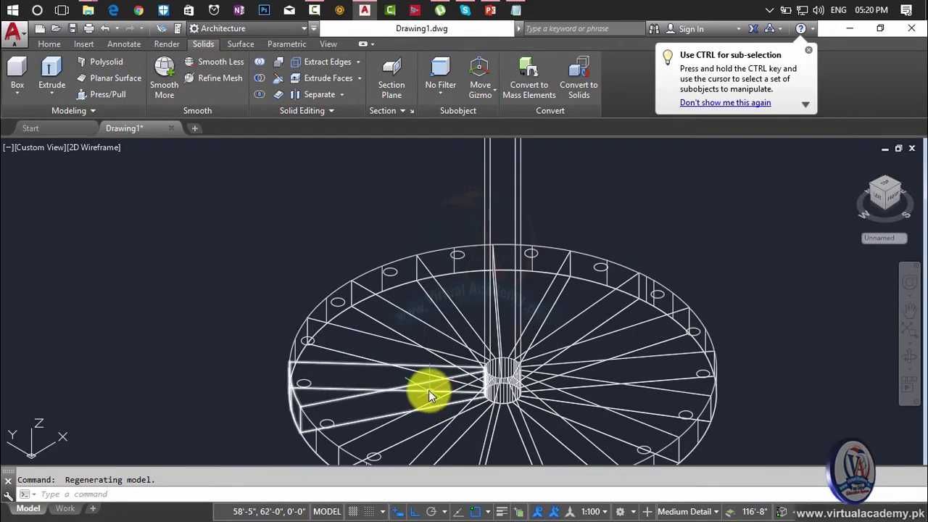
pyautogui.moveTo(428, 390); pyautogui.dragTo(465, 241, button='middle')
pyautogui.scroll(-3, 455, 318)
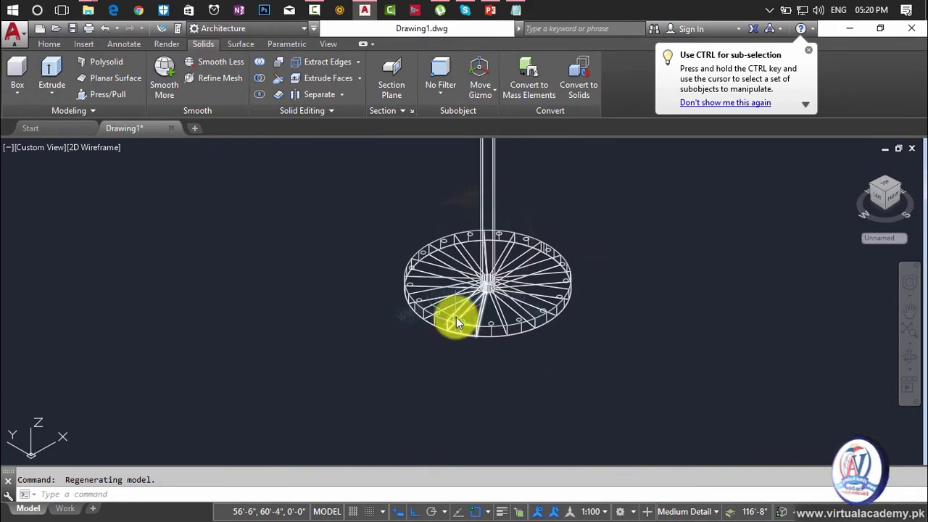
pyautogui.scroll(5, 456, 317)
pyautogui.press('Escape')
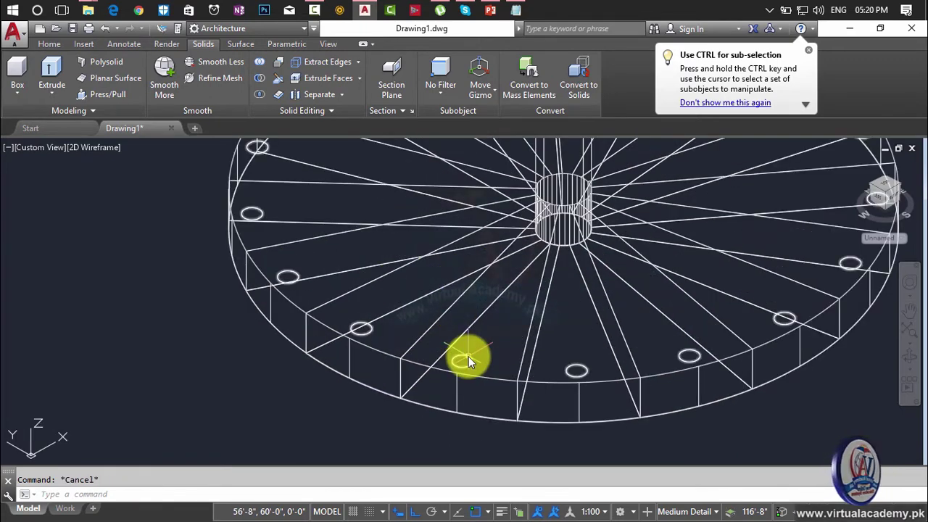
pyautogui.click(468, 356)
pyautogui.write('x')
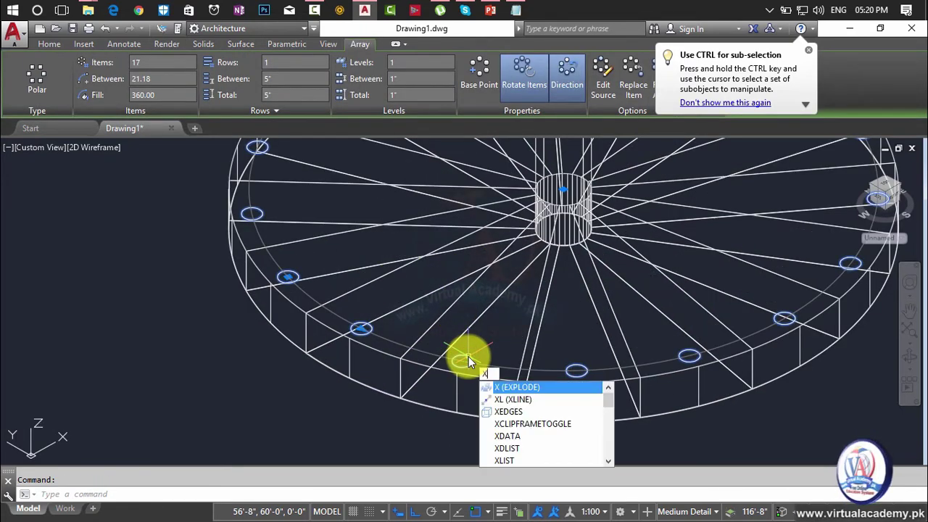
pyautogui.press('Return')
pyautogui.press('Escape')
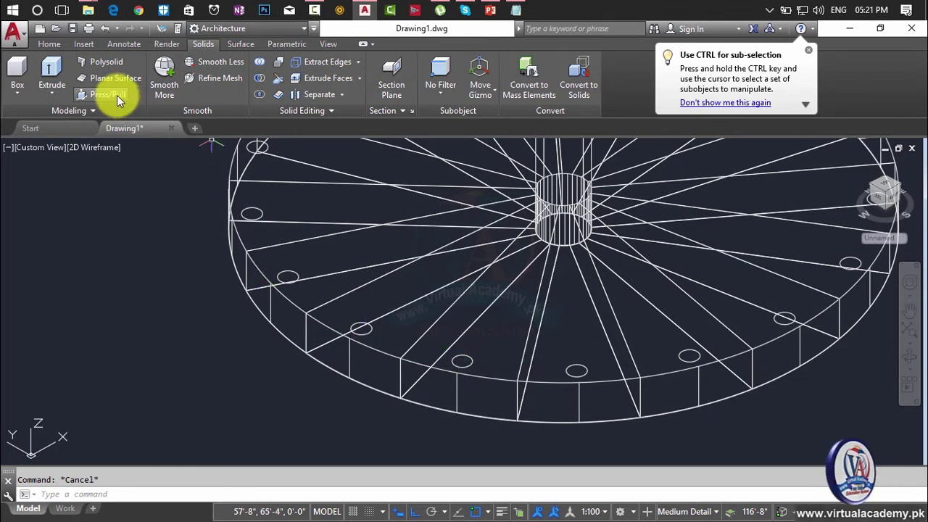
# - Begin a multiple-pick Presspull on several rim circles, then cancel that attempt
pyautogui.click(117, 95)
pyautogui.click(458, 359)
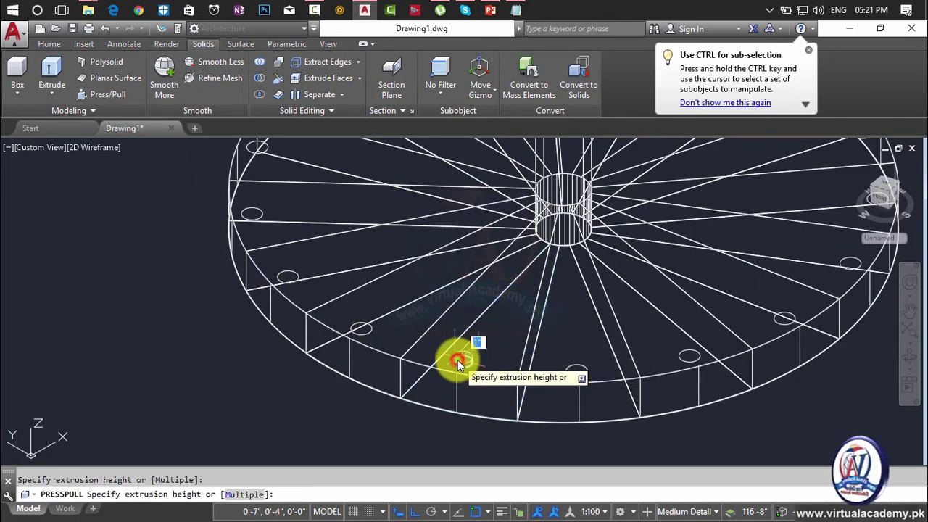
pyautogui.write('m')
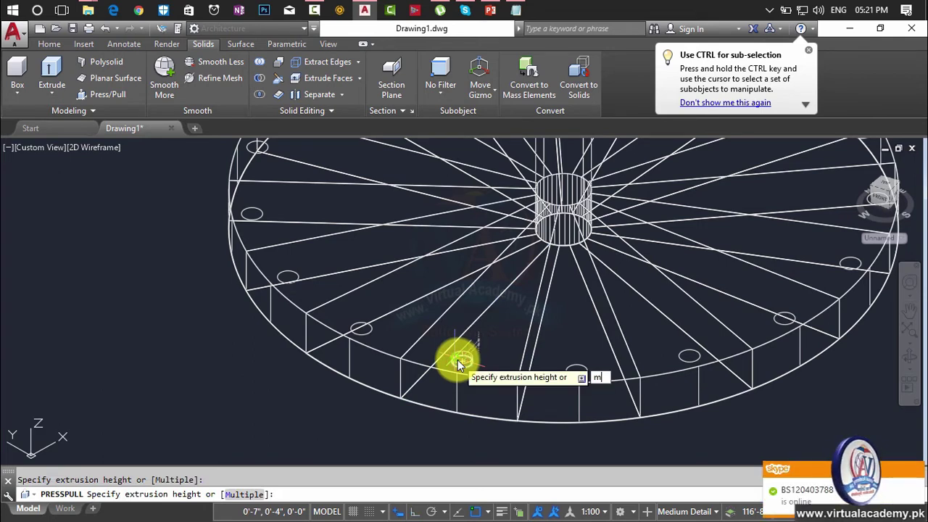
pyautogui.press('Return')
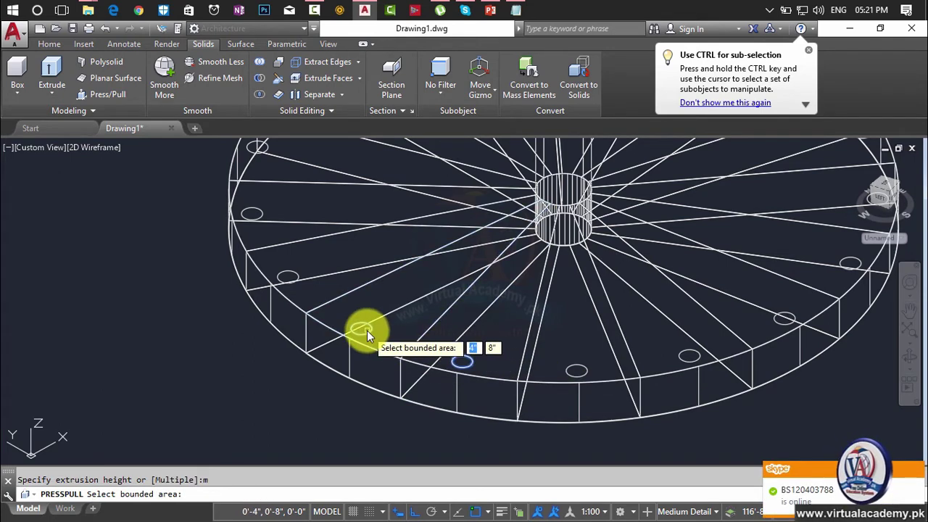
pyautogui.click(366, 331)
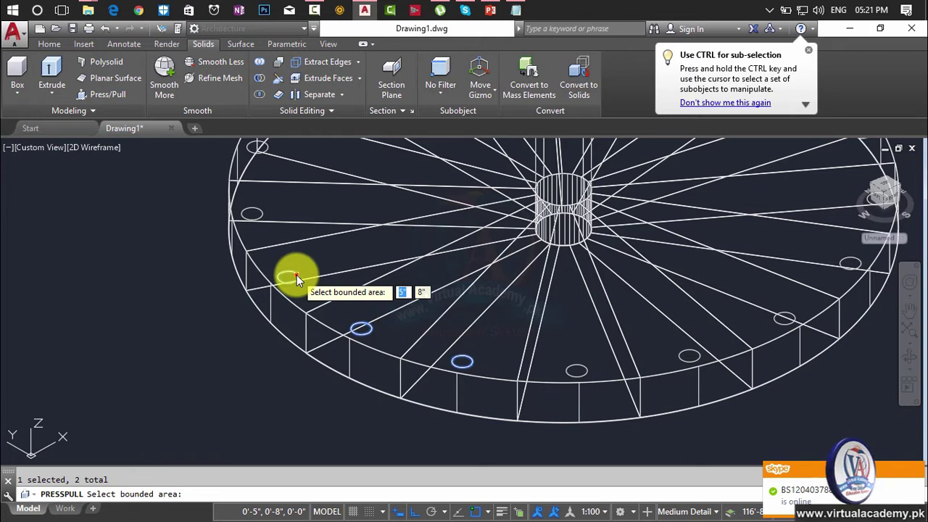
pyautogui.click(297, 275)
pyautogui.click(259, 218)
pyautogui.moveTo(258, 217); pyautogui.dragTo(269, 239, button='middle')
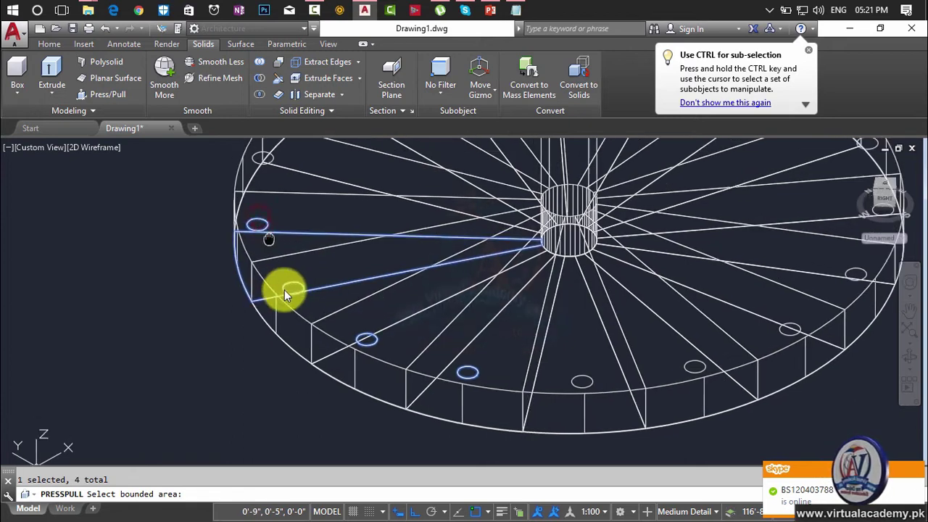
pyautogui.keyDown('shift'); pyautogui.moveTo(285, 290); pyautogui.dragTo(299, 338, button='middle'); pyautogui.keyUp('shift')
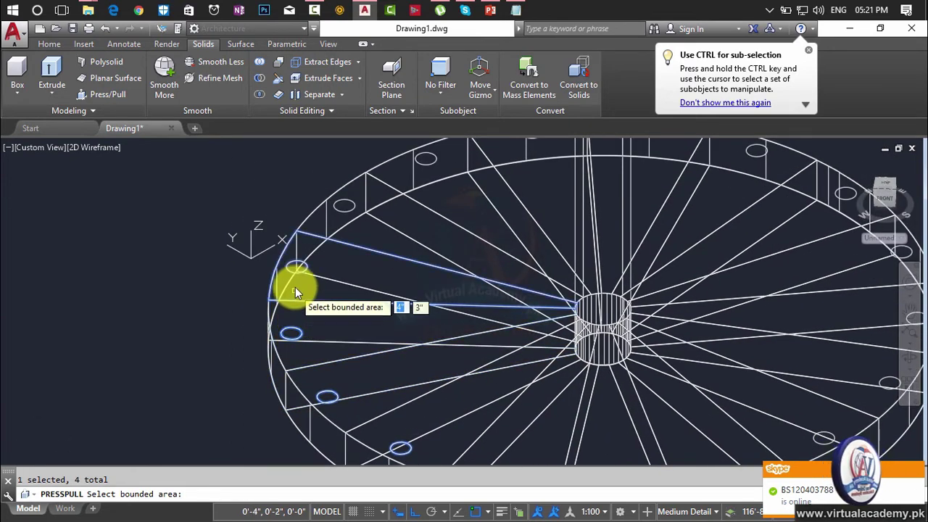
pyautogui.click(303, 271)
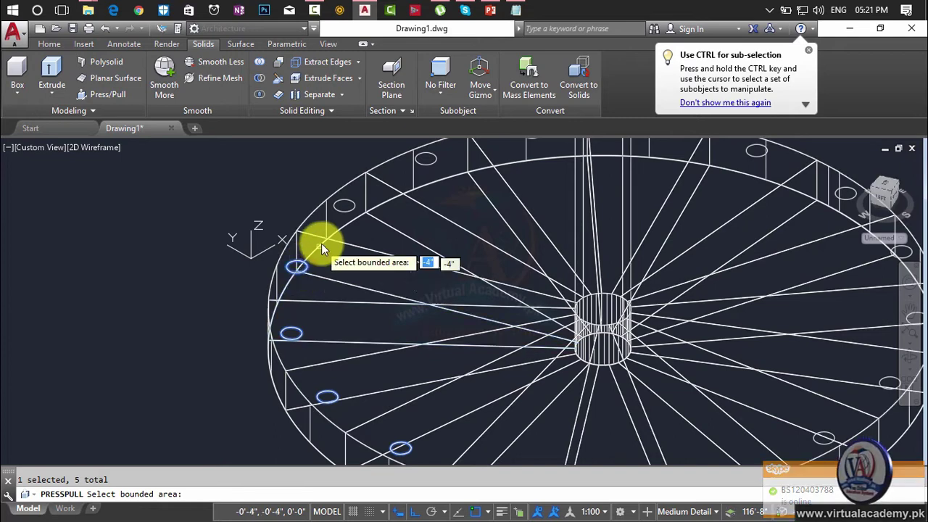
pyautogui.click(351, 212)
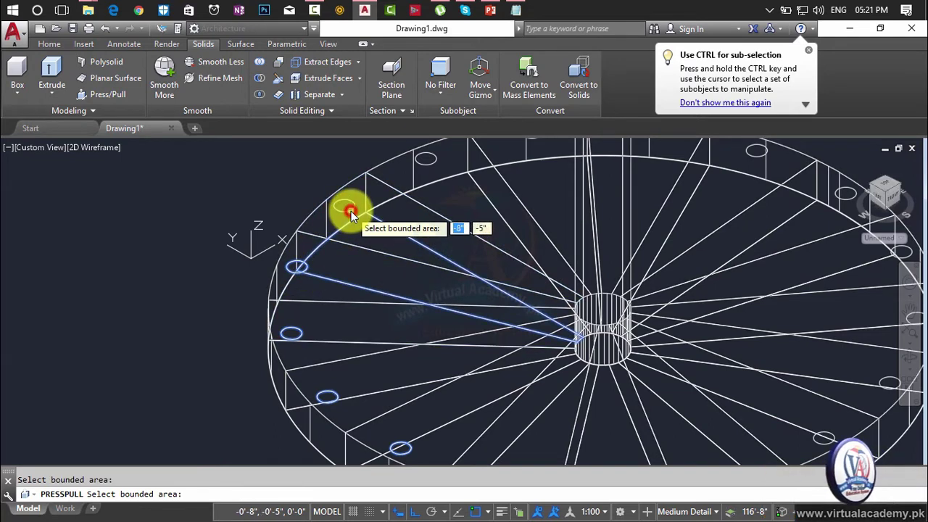
pyautogui.press('Escape')
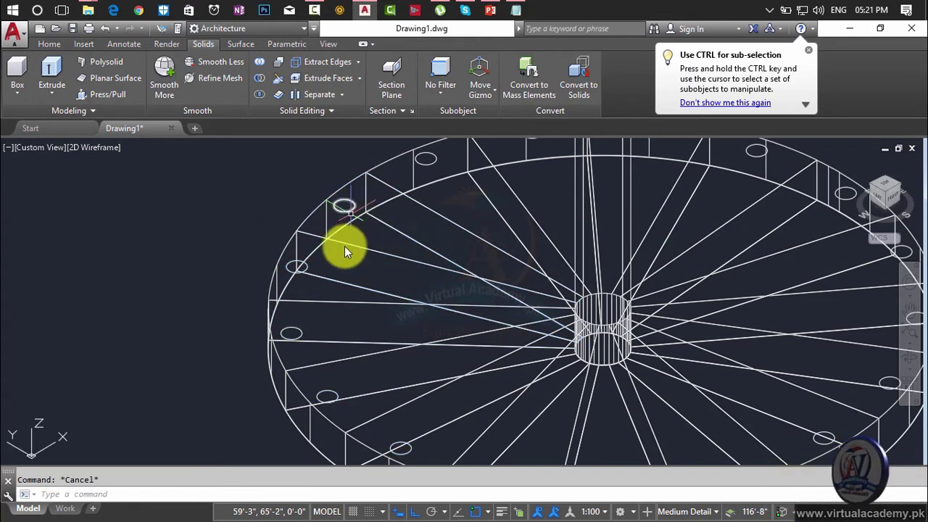
pyautogui.scroll(-3, 354, 283)
pyautogui.scroll(2, 330, 305)
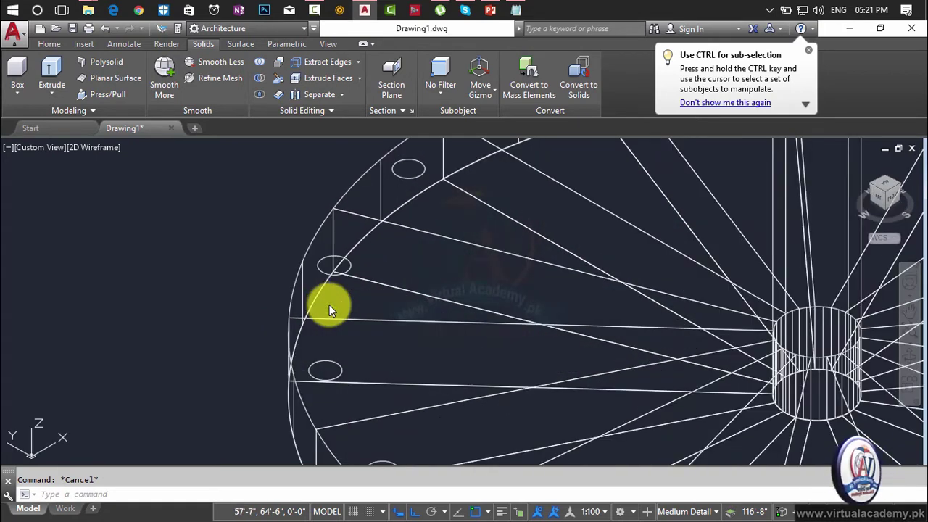
# - Restart Presspull in multiple mode and pick the first group of rim circles
pyautogui.write('EXT')
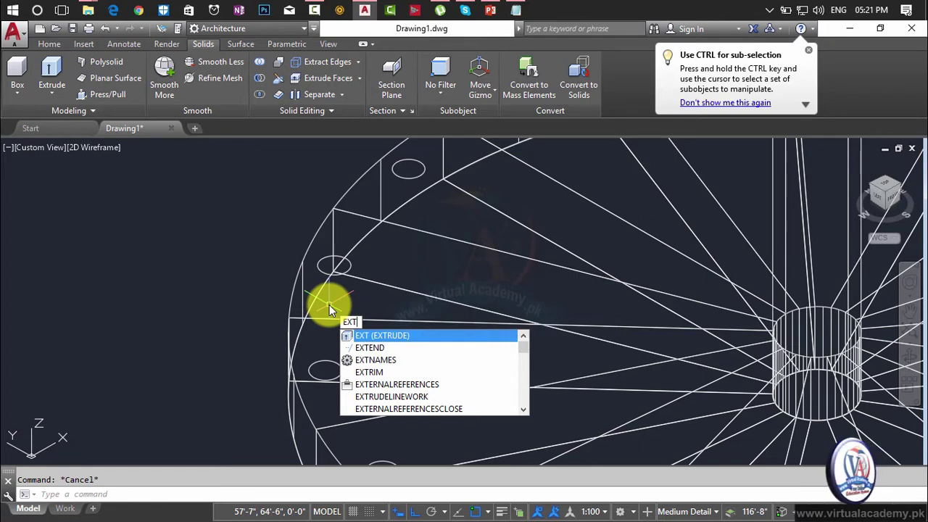
pyautogui.click(118, 97)
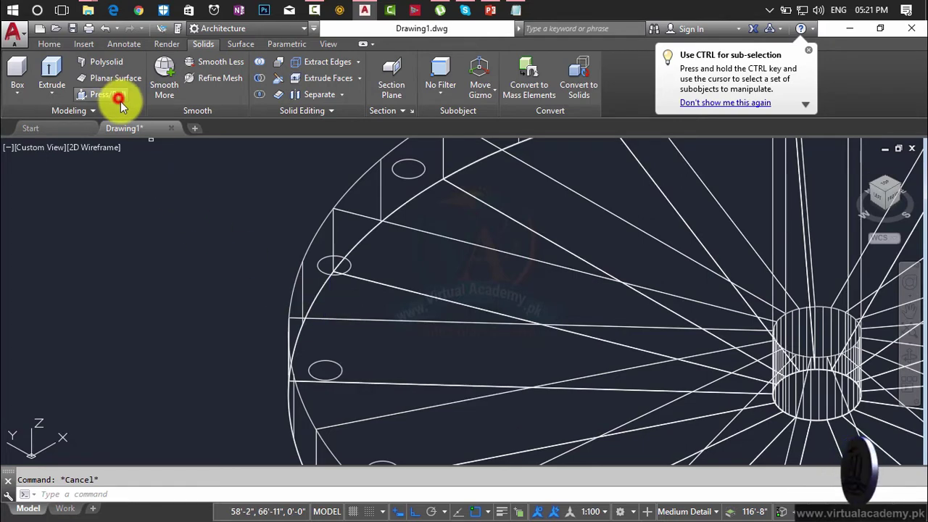
pyautogui.click(342, 274)
pyautogui.write('m')
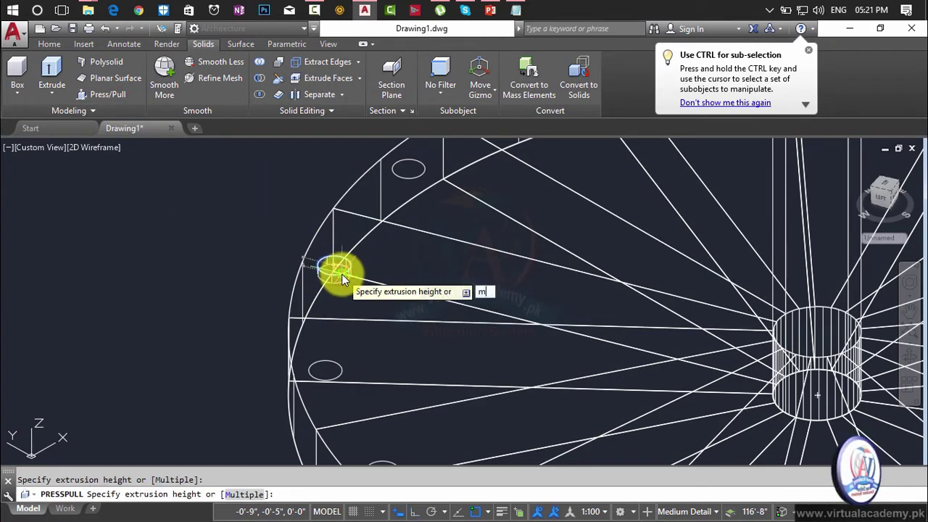
pyautogui.press('Return')
pyautogui.click(411, 176)
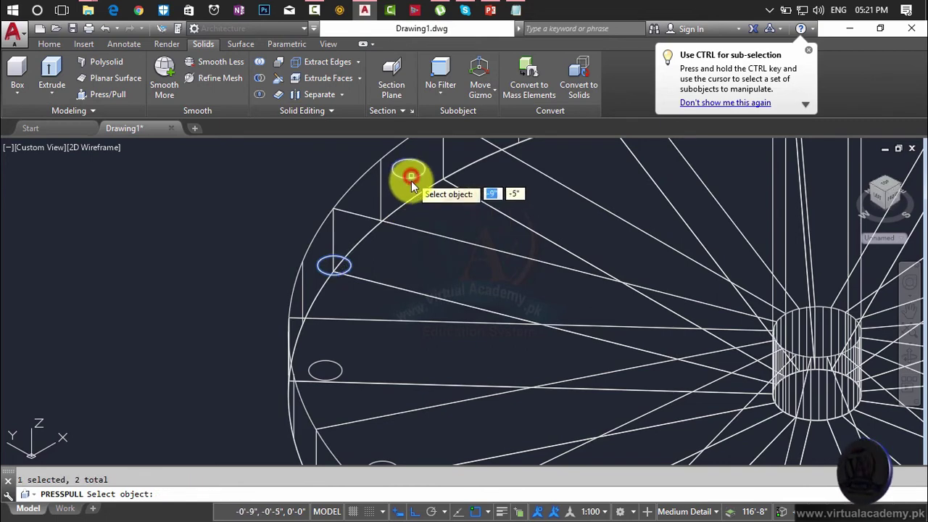
pyautogui.click(331, 376)
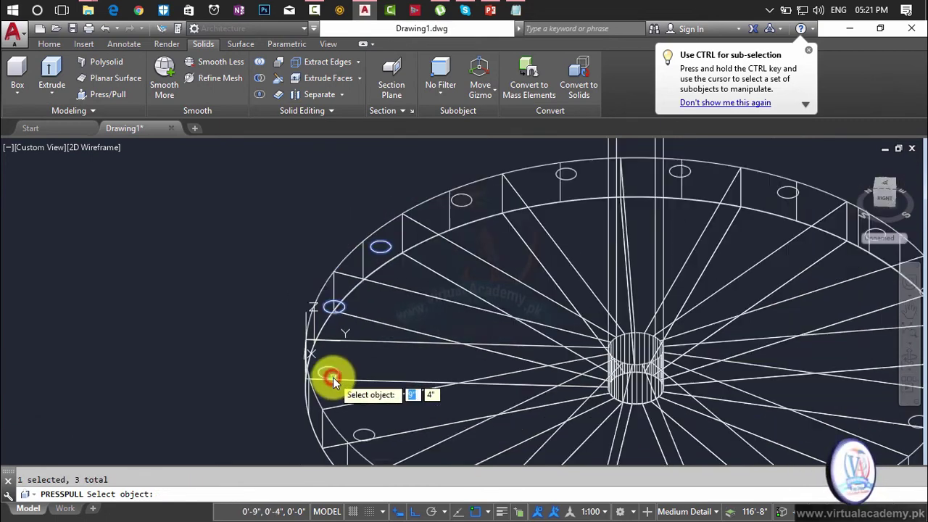
pyautogui.keyDown('shift'); pyautogui.moveTo(333, 378); pyautogui.dragTo(319, 236, button='middle'); pyautogui.keyUp('shift')
pyautogui.click(355, 297)
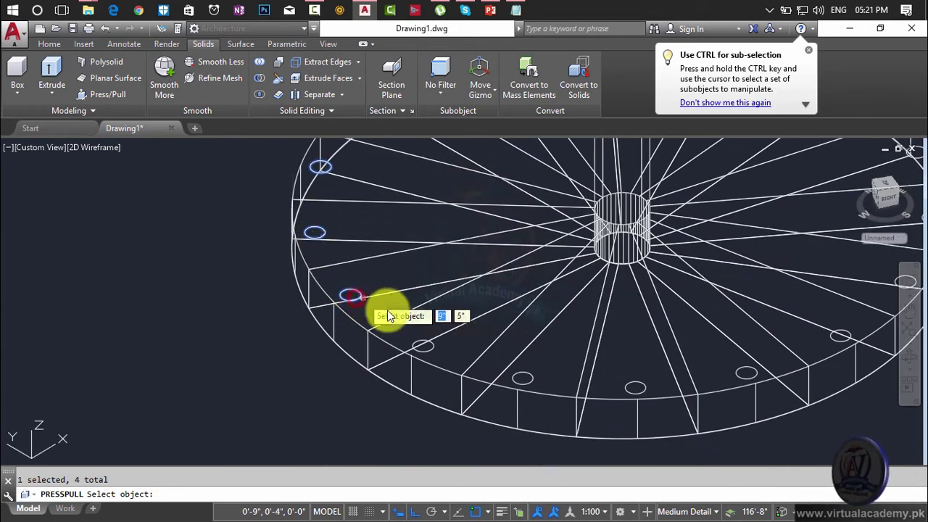
pyautogui.click(426, 348)
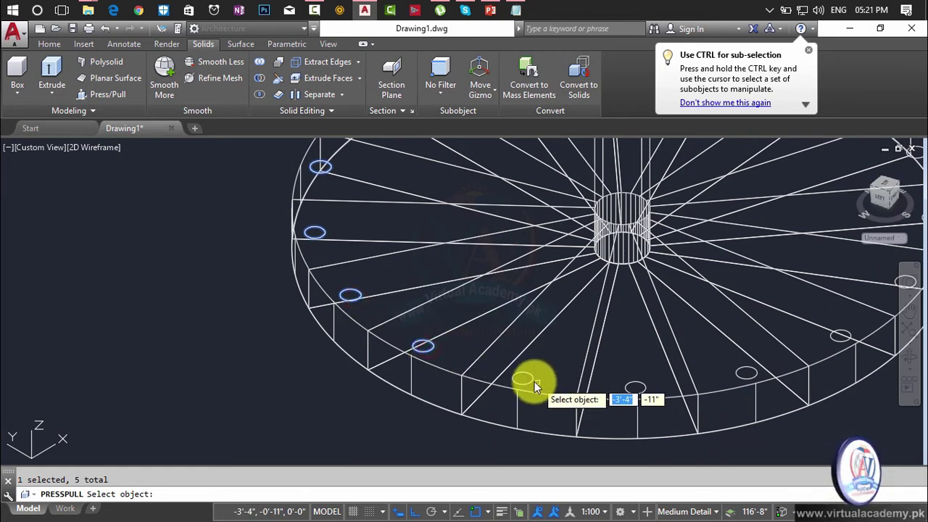
pyautogui.click(533, 381)
pyautogui.click(636, 394)
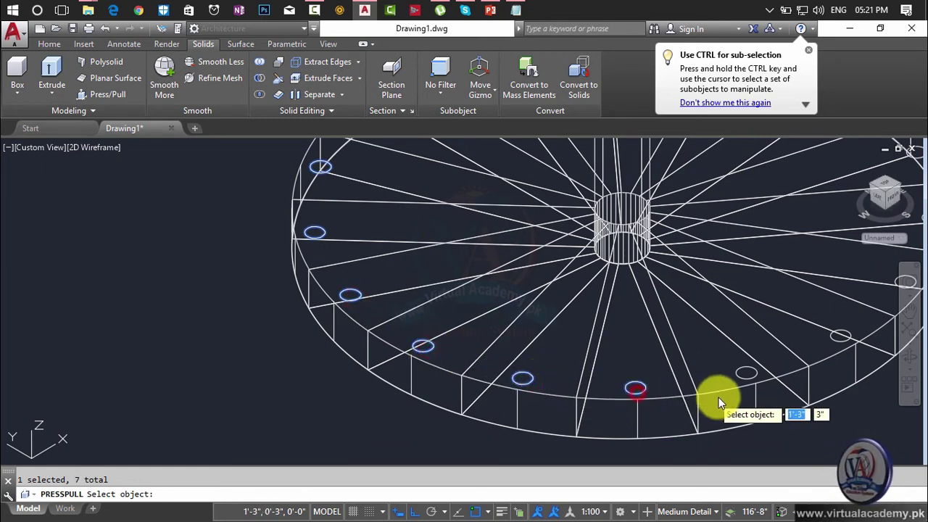
pyautogui.click(745, 376)
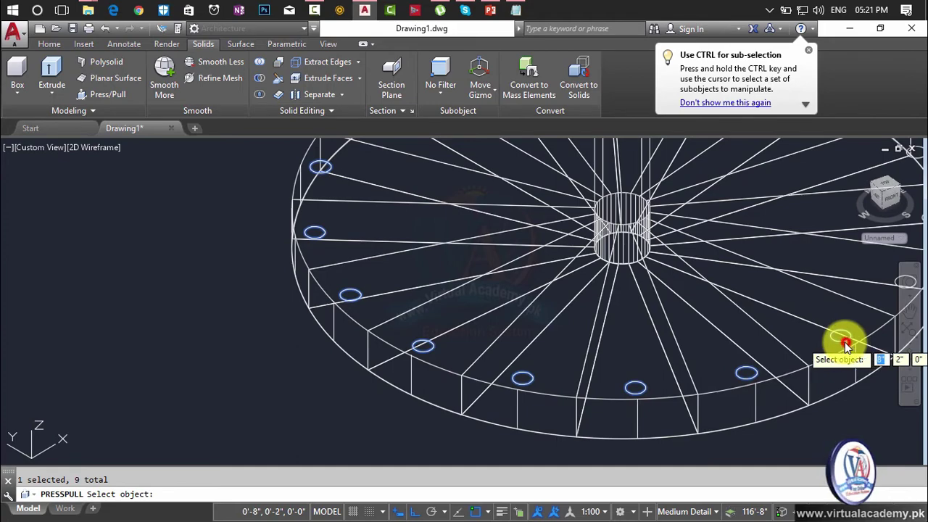
# - Add the remaining rim circles to the Presspull selection and confirm it
pyautogui.moveTo(845, 347)
pyautogui.keyDown('shift'); pyautogui.mouseDown(button='middle')
pyautogui.moveTo(735, 429)
pyautogui.moveTo(586, 470)
pyautogui.moveTo(626, 429)
pyautogui.mouseUp(button='middle'); pyautogui.keyUp('shift')
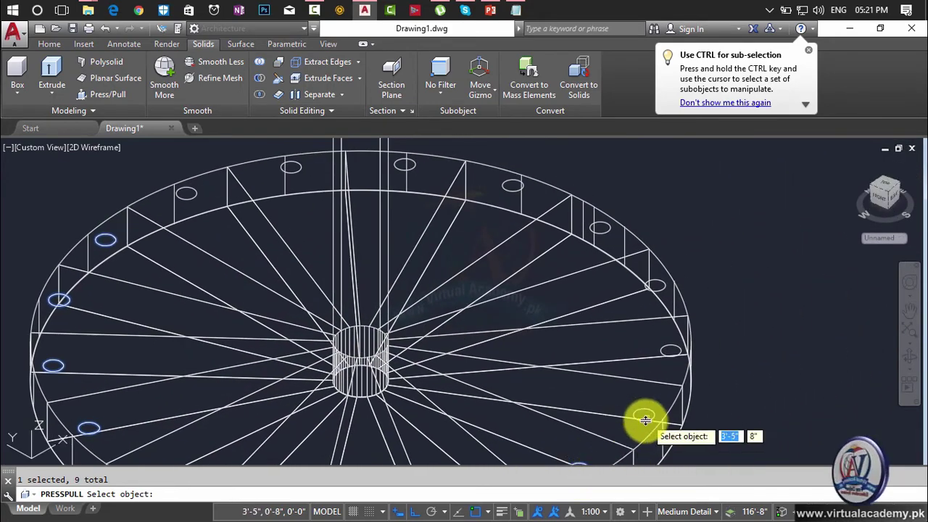
pyautogui.click(645, 419)
pyautogui.click(668, 352)
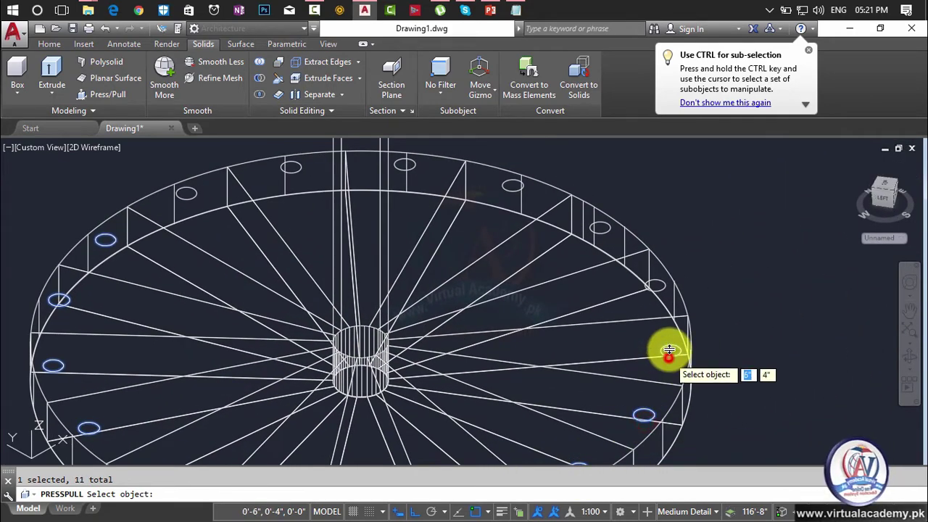
pyautogui.click(656, 297)
pyautogui.moveTo(657, 297); pyautogui.dragTo(655, 369, button='middle')
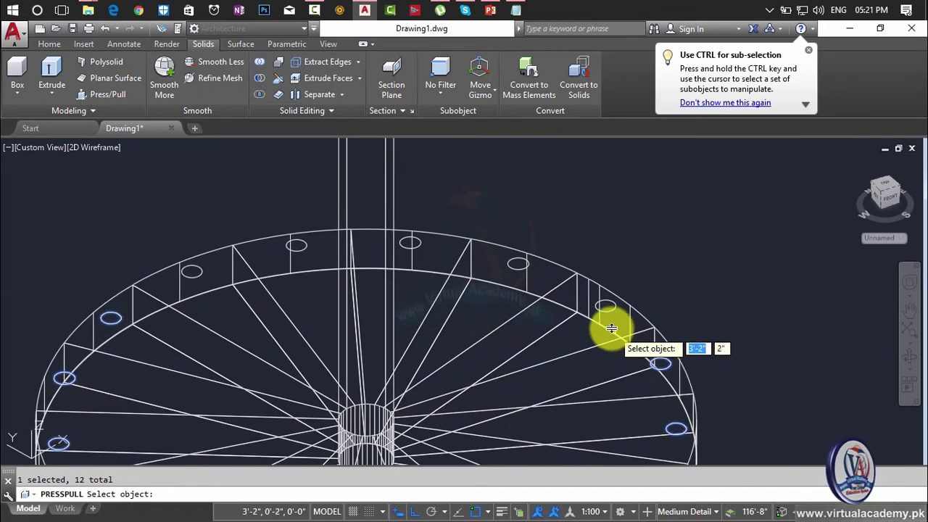
pyautogui.click(605, 308)
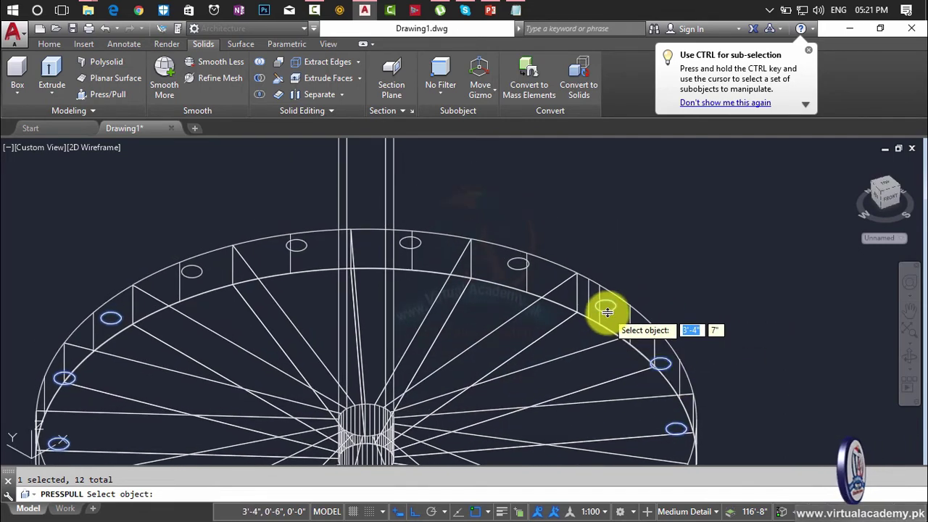
pyautogui.click(522, 270)
pyautogui.click(411, 245)
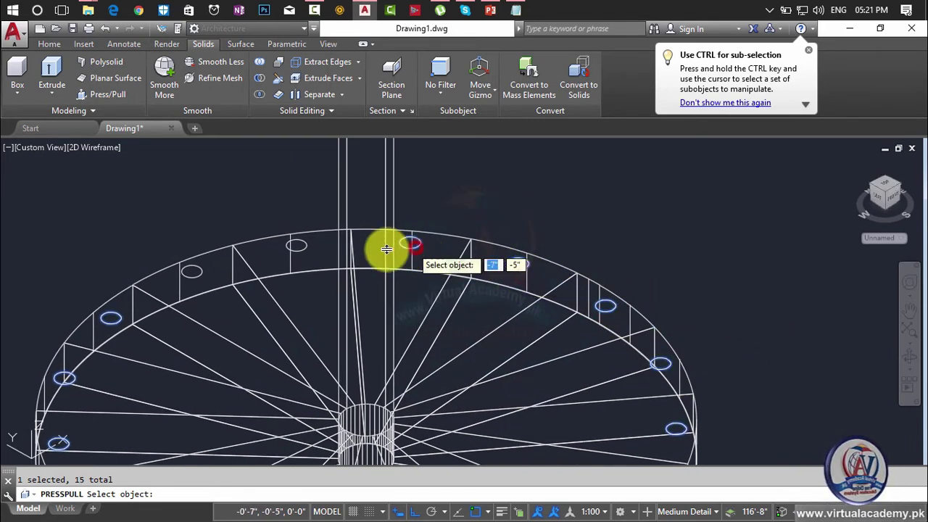
pyautogui.click(294, 247)
pyautogui.click(192, 274)
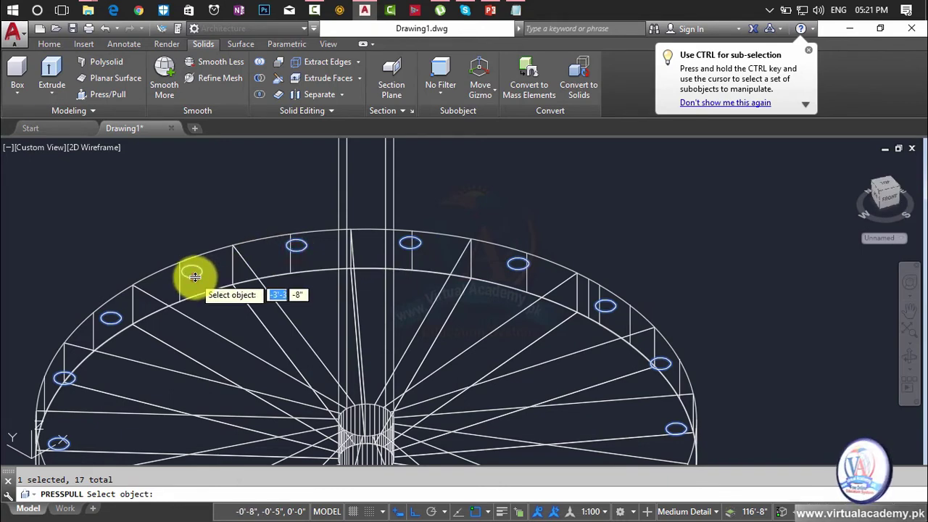
pyautogui.scroll(-3, 195, 276)
pyautogui.moveTo(222, 348); pyautogui.dragTo(258, 286, button='middle')
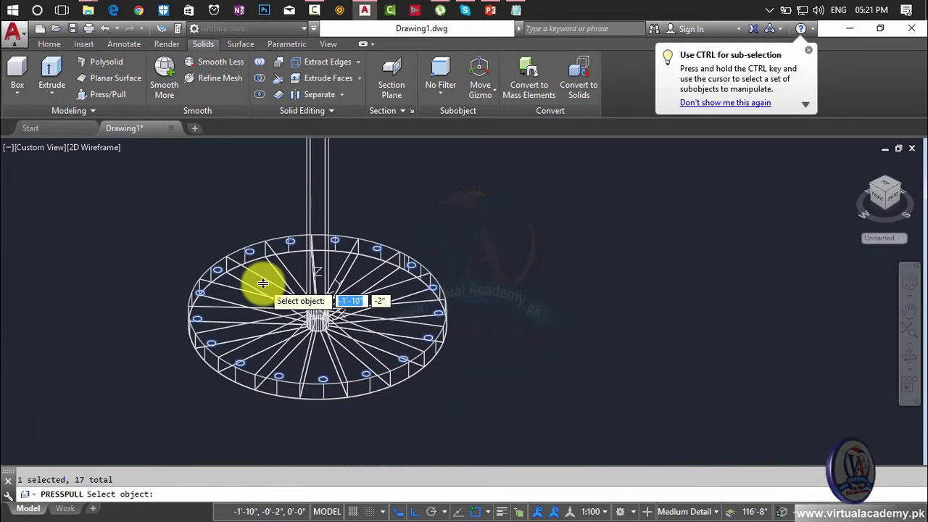
pyautogui.press('Return')
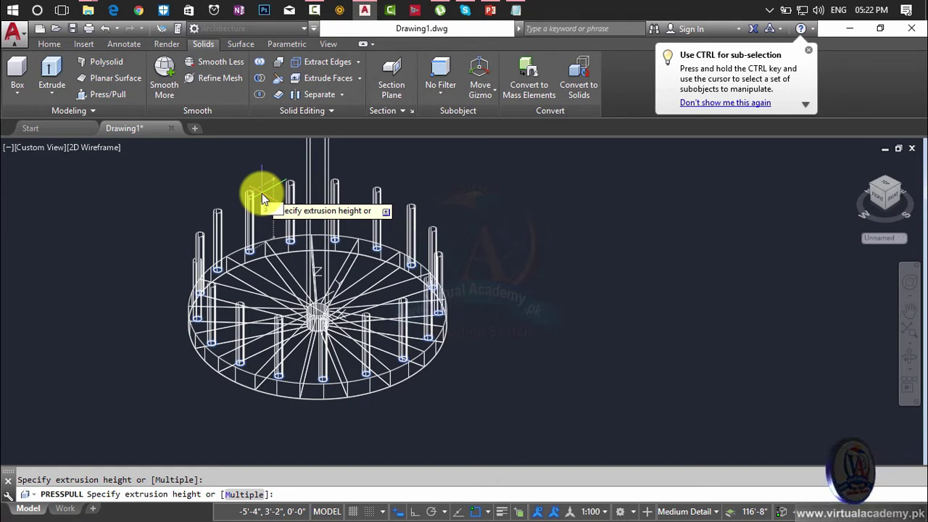
# - Set the Presspull height to create the 17 upright rods
pyautogui.click(262, 193)
pyautogui.scroll(2, 314, 359)
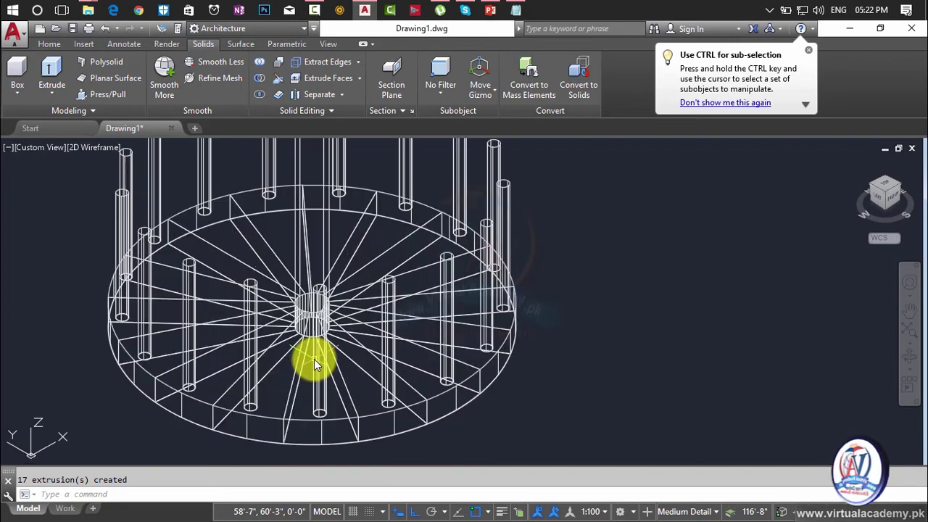
pyautogui.scroll(3, 314, 359)
pyautogui.scroll(-3, 314, 359)
pyautogui.moveTo(314, 358); pyautogui.dragTo(281, 274, button='middle')
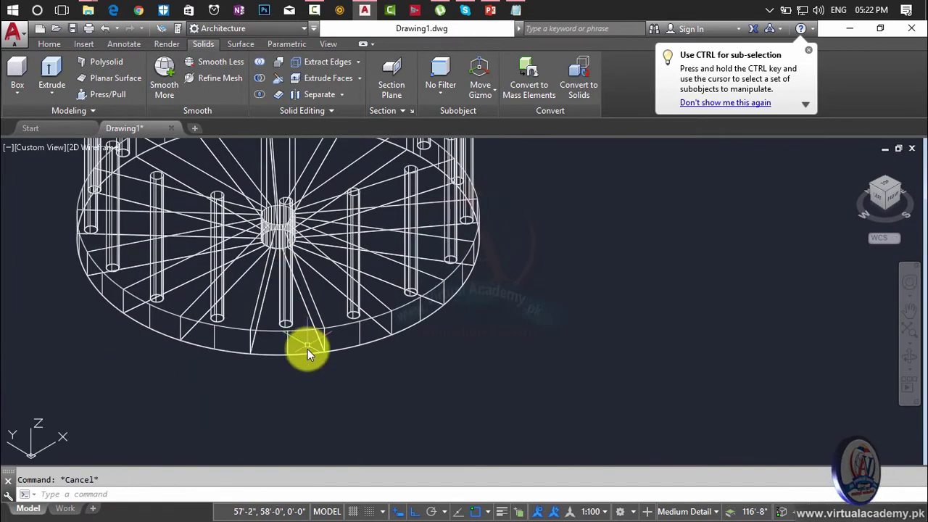
pyautogui.scroll(2, 308, 350)
# - Switch the visual style to Conceptual and orbit the shaded model
pyautogui.click(81, 148)
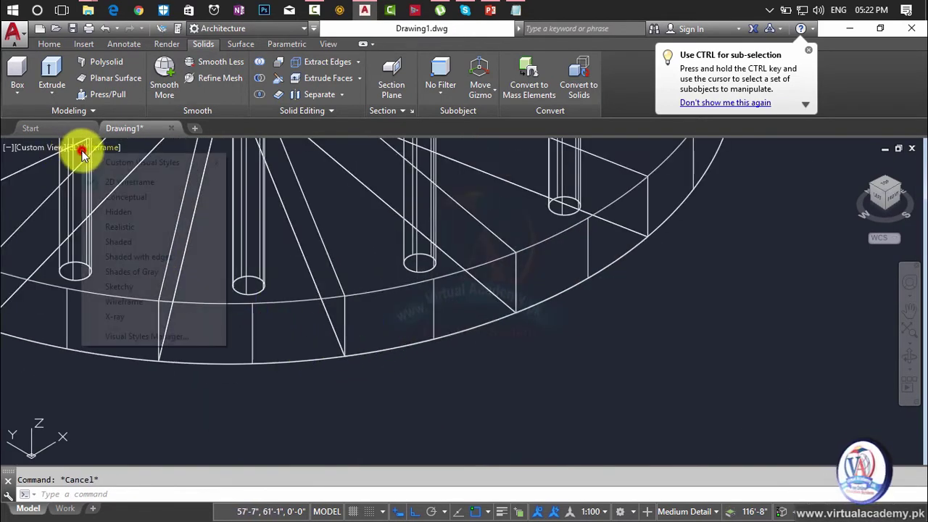
pyautogui.click(121, 203)
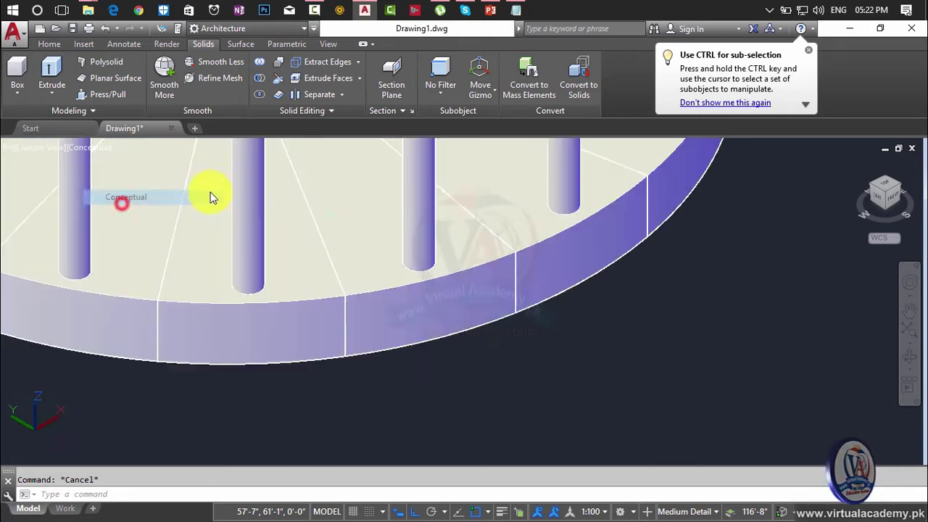
pyautogui.scroll(-3, 509, 341)
pyautogui.scroll(2, 495, 363)
pyautogui.scroll(-3, 480, 378)
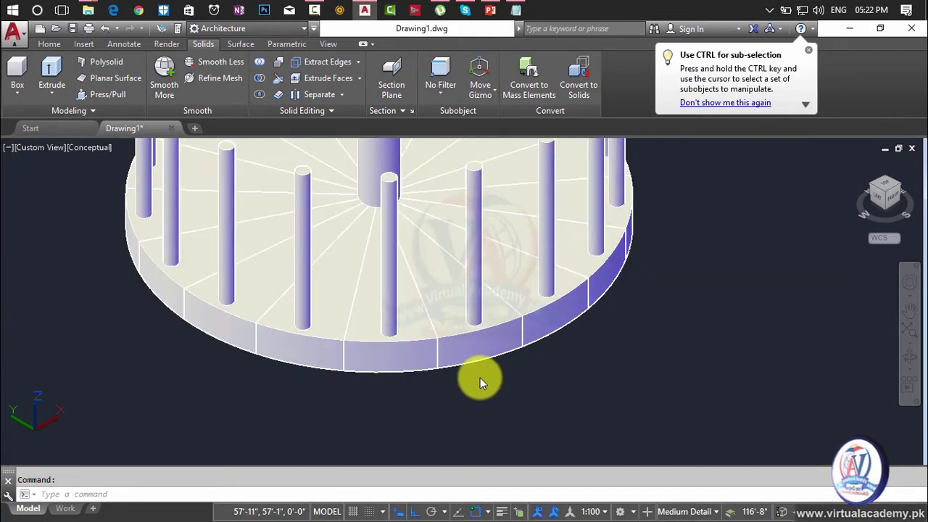
pyautogui.moveTo(480, 378)
pyautogui.mouseDown(button='middle')
pyautogui.moveTo(348, 406)
pyautogui.moveTo(472, 387)
pyautogui.moveTo(473, 402)
pyautogui.mouseUp(button='middle')
pyautogui.press('Escape')
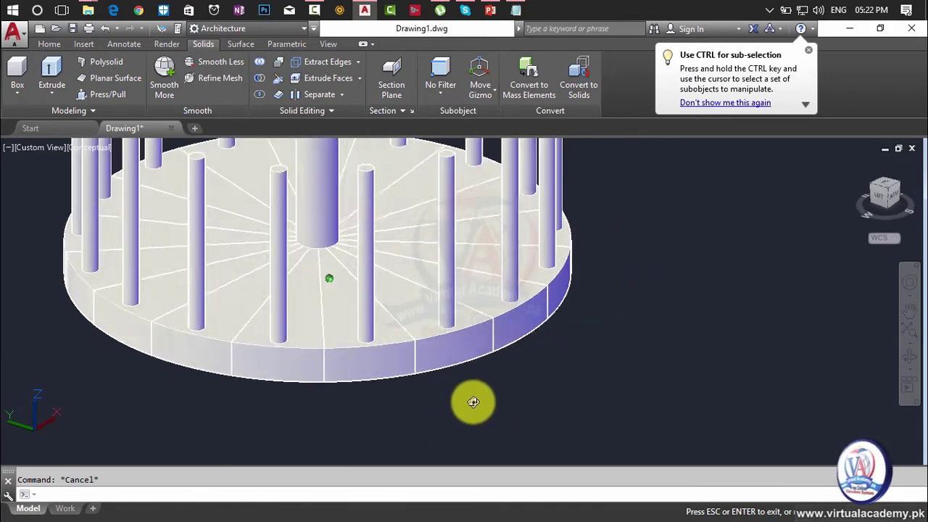
# - Raise a wedge tread and its rod onto the previous step's top corner
pyautogui.scroll(2, 494, 311)
pyautogui.scroll(2, 483, 356)
pyautogui.scroll(-1, 483, 362)
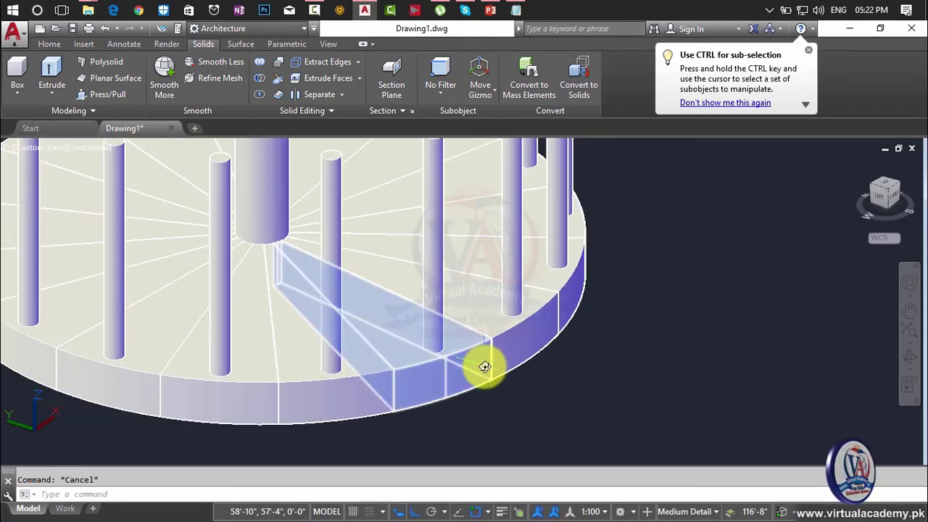
pyautogui.click(468, 384)
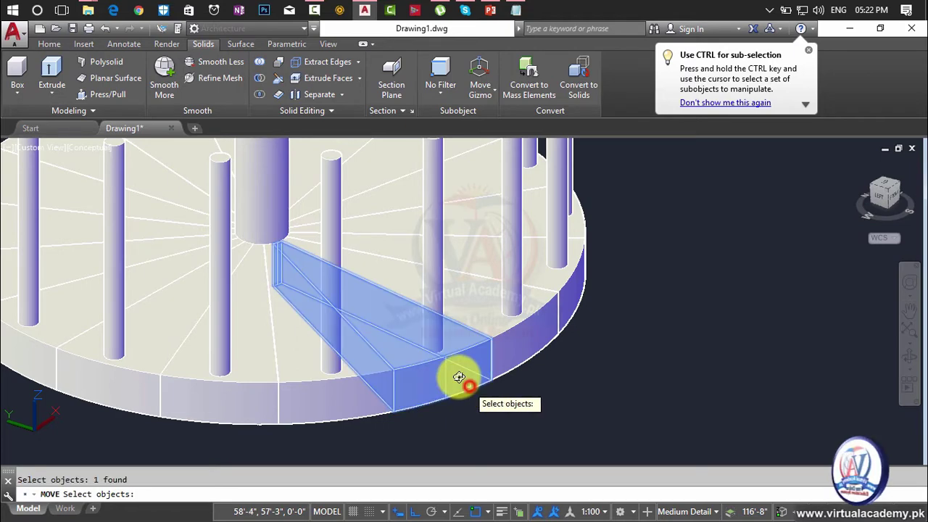
pyautogui.click(438, 309)
pyautogui.press('Return')
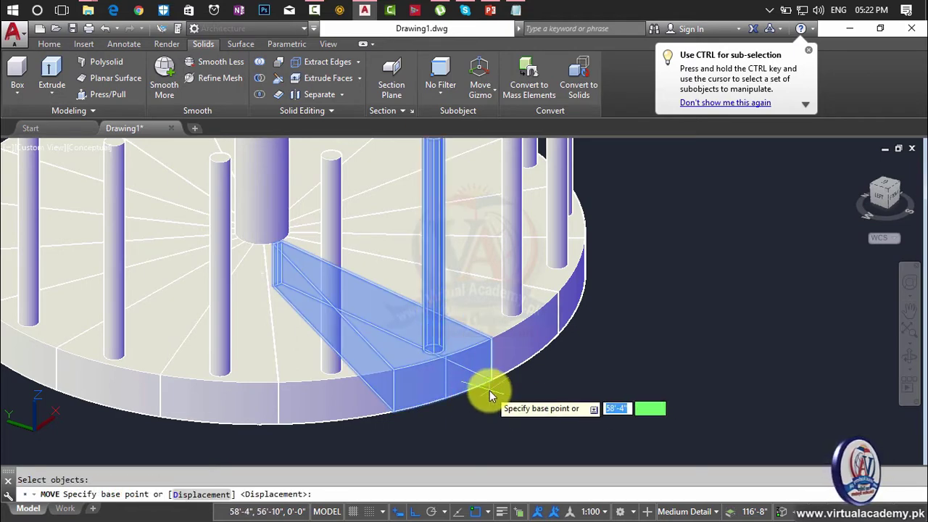
pyautogui.scroll(3, 490, 385)
pyautogui.click(499, 351)
pyautogui.scroll(-2, 488, 300)
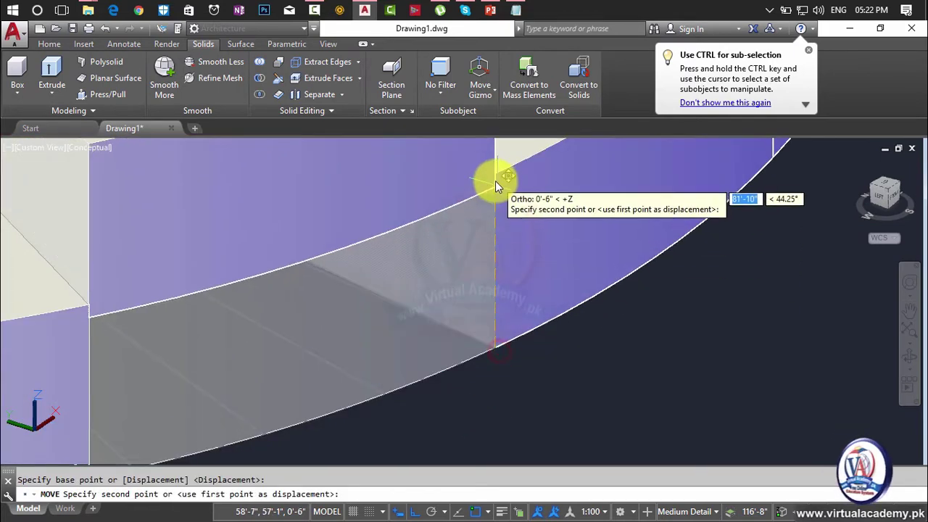
pyautogui.click(494, 178)
pyautogui.scroll(-2, 477, 318)
pyautogui.scroll(-3, 477, 318)
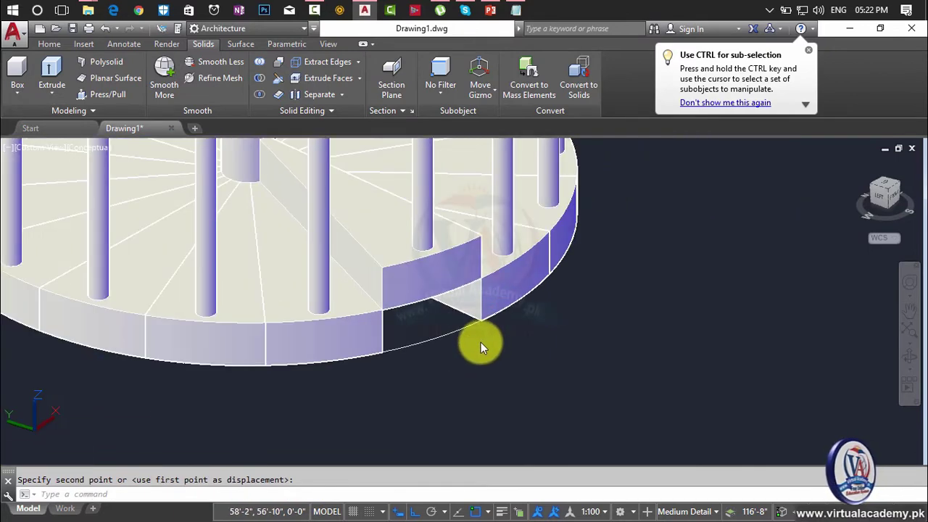
pyautogui.keyDown('shift'); pyautogui.moveTo(481, 343); pyautogui.dragTo(501, 368, button='middle'); pyautogui.keyUp('shift')
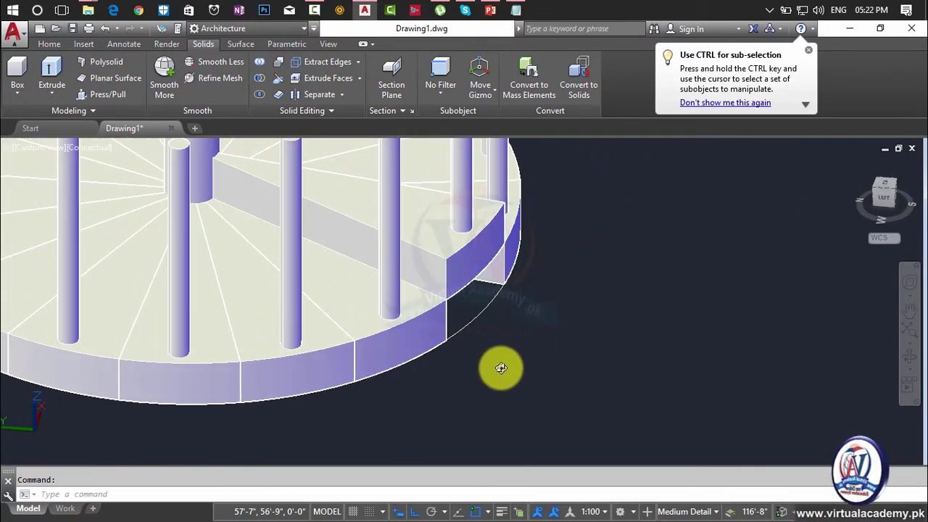
# - Lift the next wedge tread with MOVE onto the step below it
pyautogui.write('m')
pyautogui.press('Return')
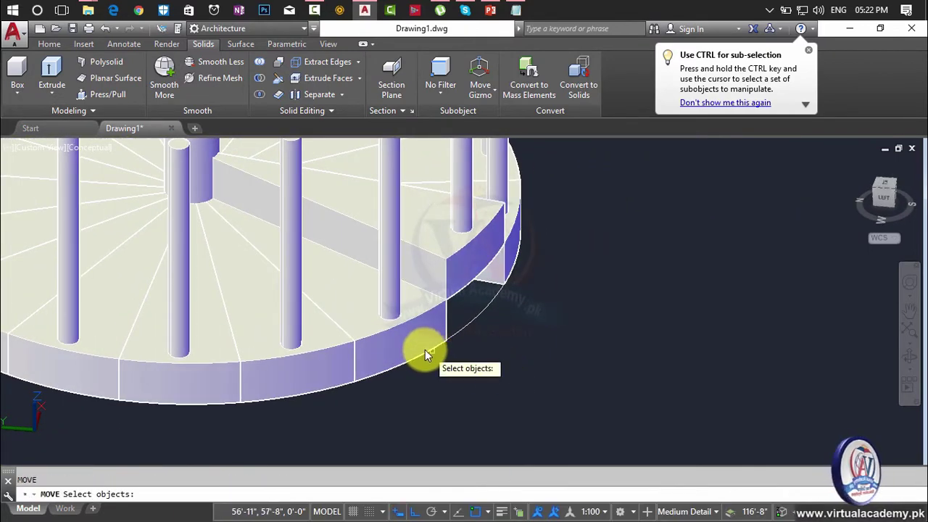
pyautogui.click(406, 288)
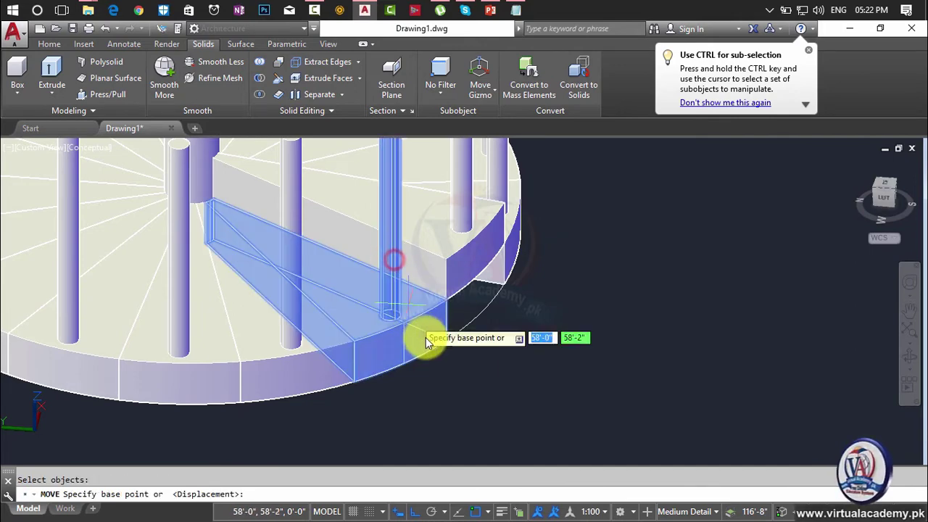
pyautogui.scroll(3, 427, 338)
pyautogui.scroll(2, 472, 347)
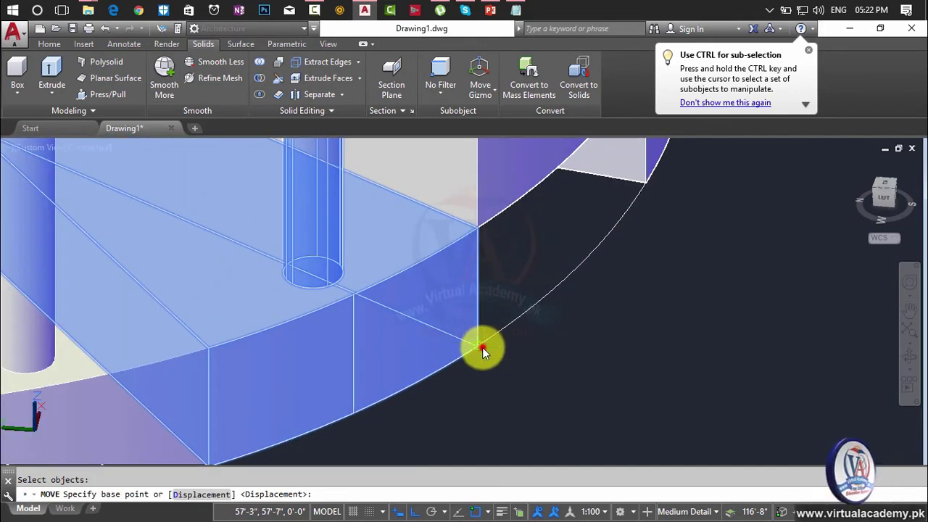
pyautogui.click(482, 347)
pyautogui.keyDown('shift'); pyautogui.moveTo(464, 472); pyautogui.dragTo(440, 269, button='middle'); pyautogui.keyUp('shift')
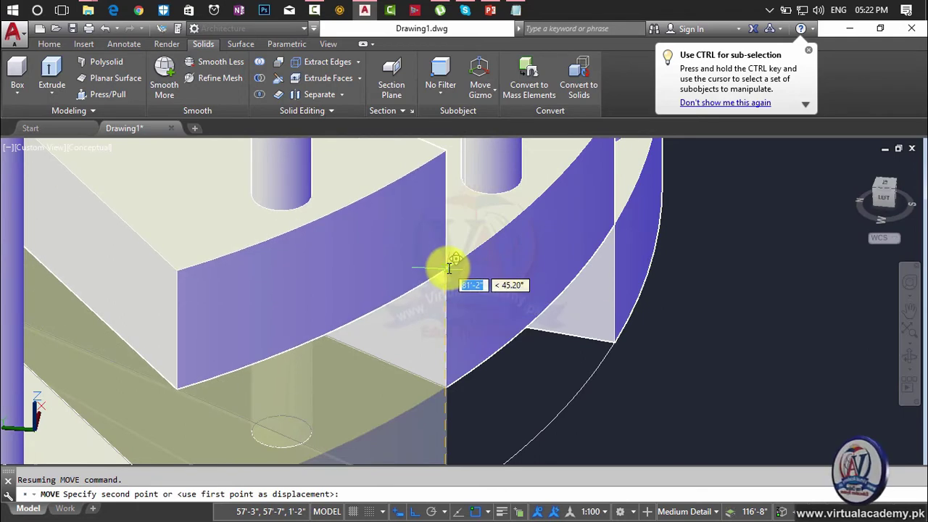
pyautogui.scroll(-2, 450, 365)
pyautogui.scroll(-3, 449, 364)
pyautogui.scroll(-2, 483, 344)
pyautogui.click(421, 390)
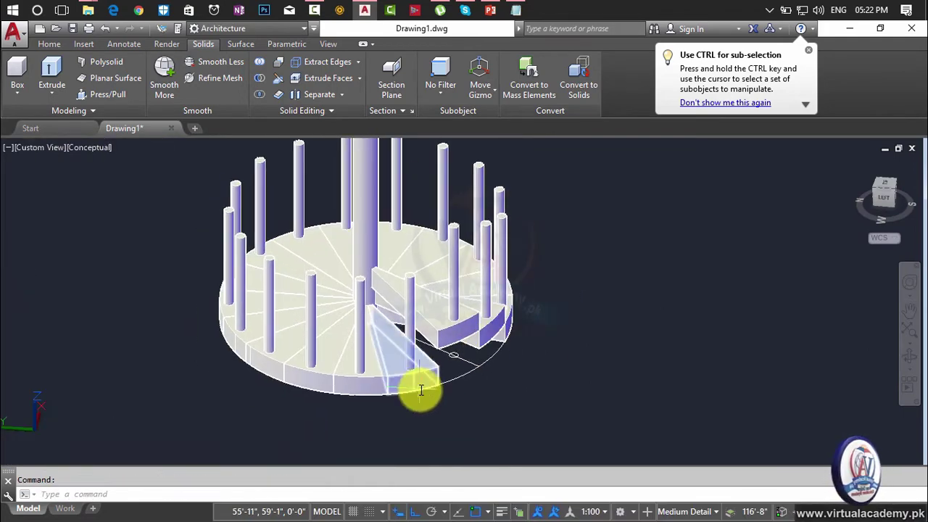
pyautogui.scroll(3, 421, 390)
pyautogui.press('Escape')
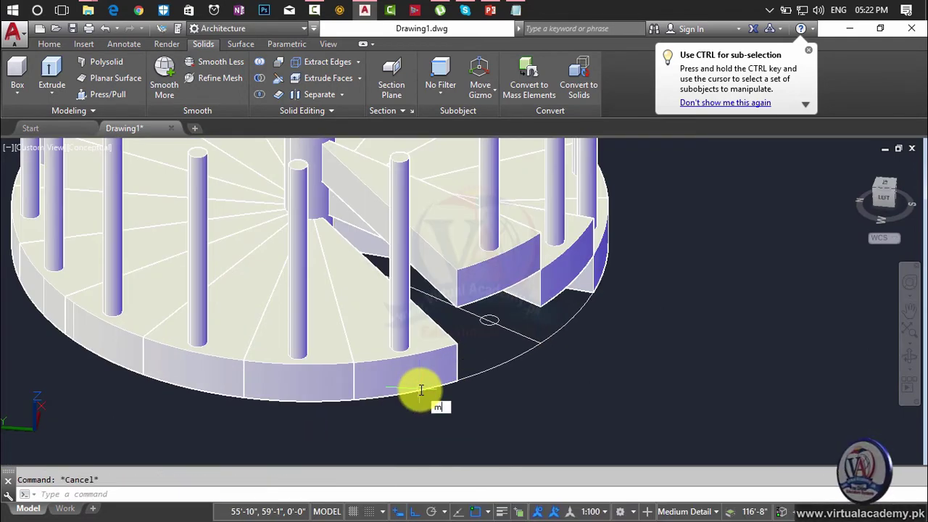
# - Raise the following tread together with its rod one step higher
pyautogui.click(420, 376)
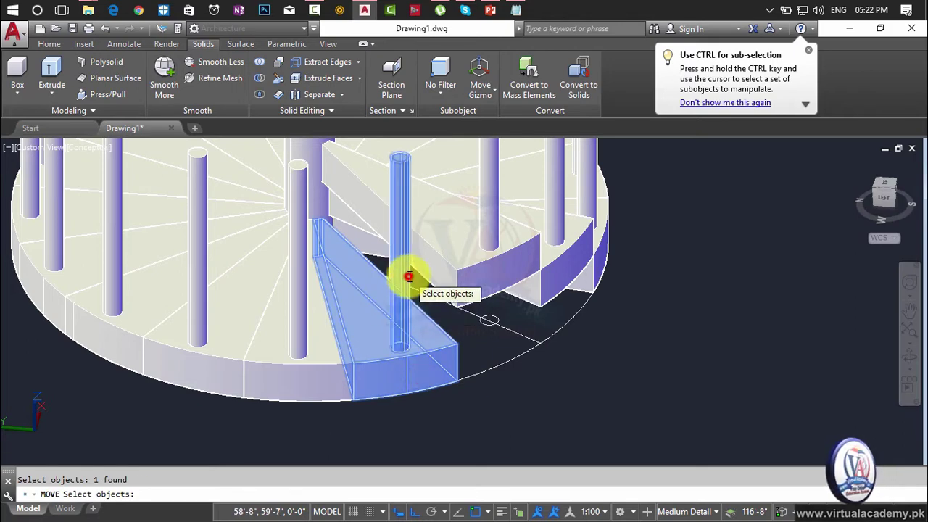
pyautogui.click(408, 278)
pyautogui.press('Return')
pyautogui.click(460, 383)
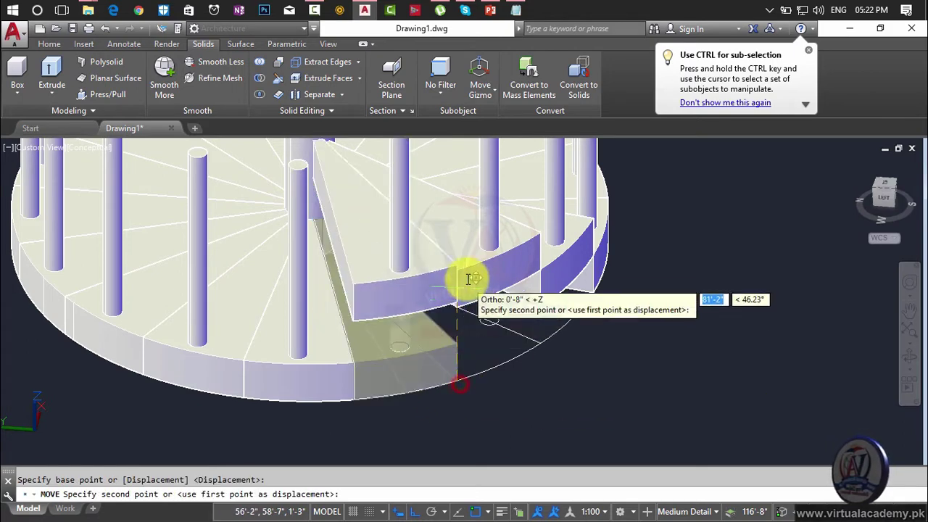
pyautogui.scroll(2, 462, 270)
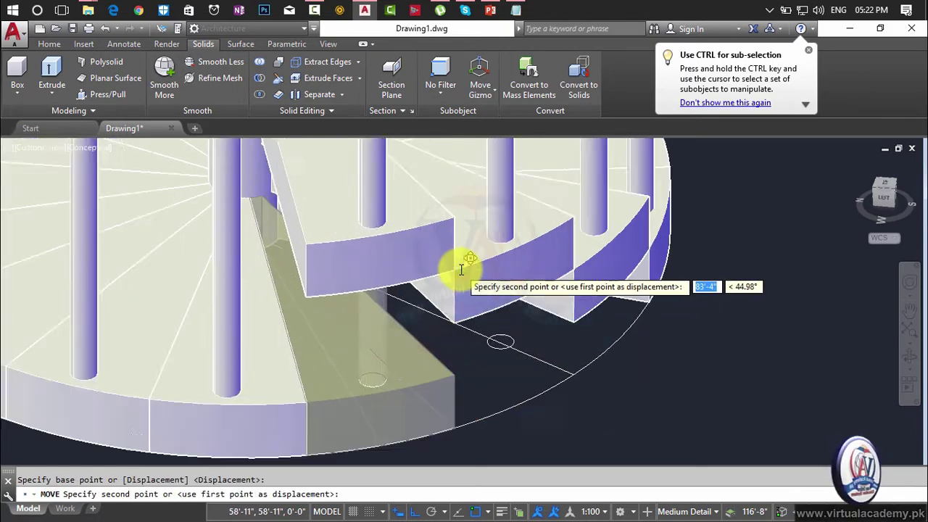
pyautogui.scroll(3, 455, 265)
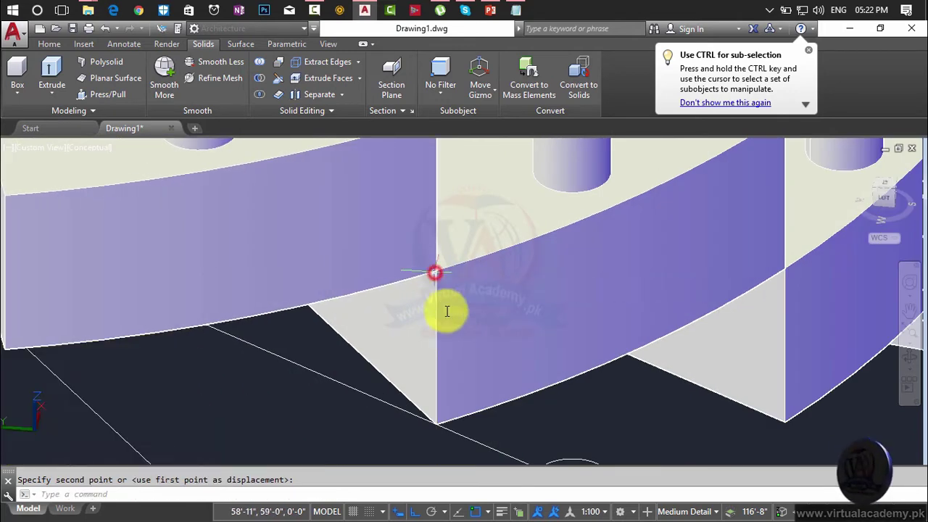
pyautogui.scroll(-3, 446, 311)
pyautogui.scroll(-2, 445, 336)
pyautogui.click(353, 377)
pyautogui.scroll(2, 353, 377)
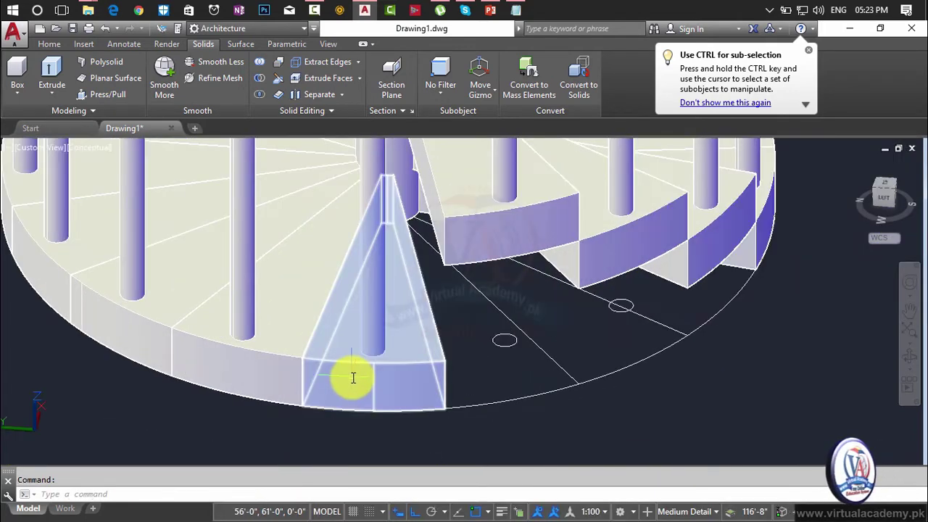
pyautogui.write('m')
# - Stack another tread and rod from its bottom outer corner onto the previous step's top corner
pyautogui.press('Return')
pyautogui.click(379, 388)
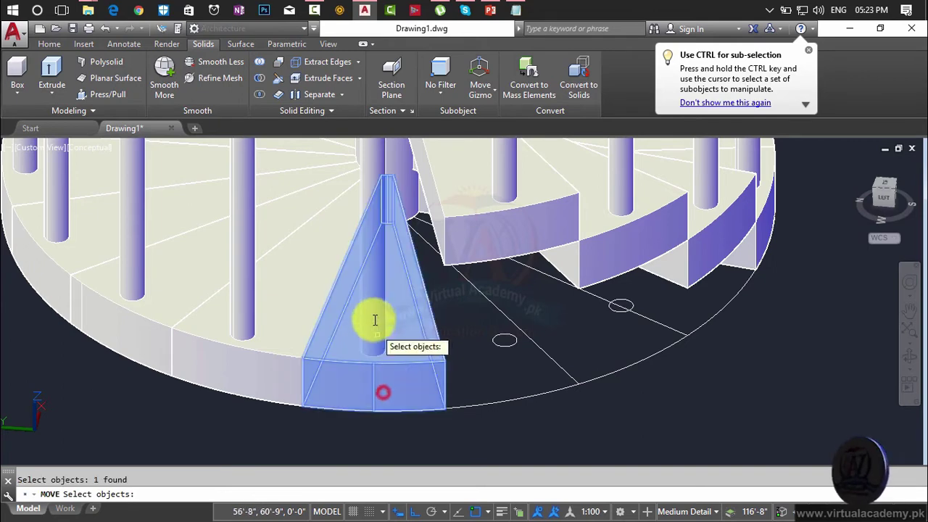
pyautogui.click(372, 312)
pyautogui.press('Return')
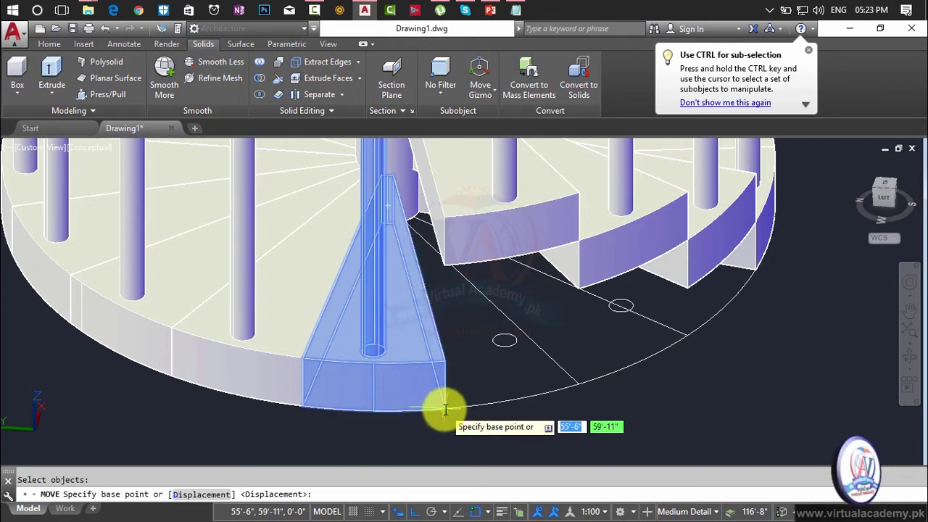
pyautogui.click(445, 398)
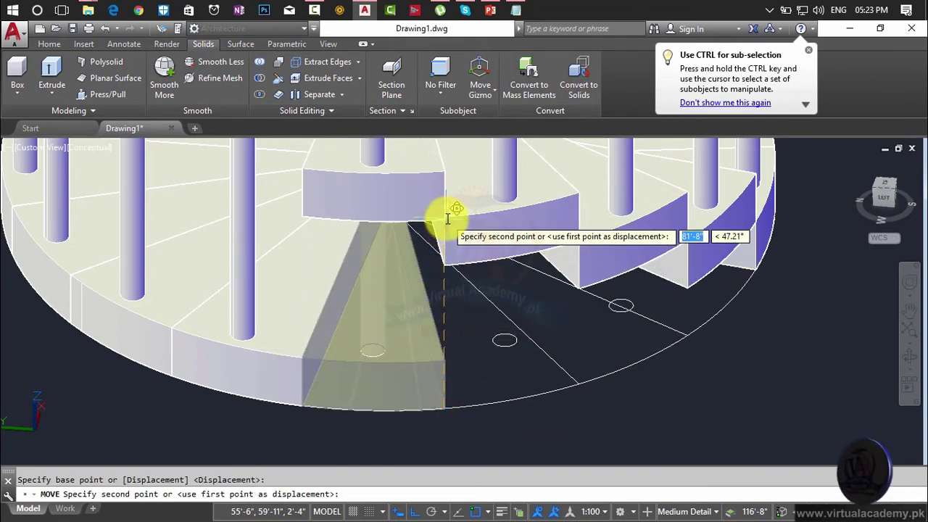
pyautogui.click(447, 217)
pyautogui.scroll(-2, 435, 312)
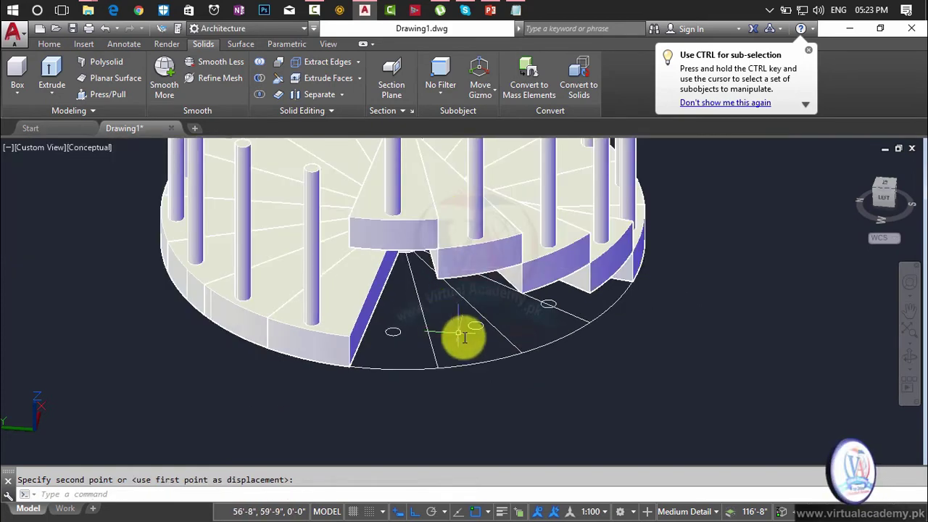
pyautogui.scroll(-2, 460, 334)
pyautogui.keyDown('shift'); pyautogui.moveTo(443, 387); pyautogui.dragTo(493, 406, button='middle'); pyautogui.keyUp('shift')
pyautogui.scroll(1, 496, 400)
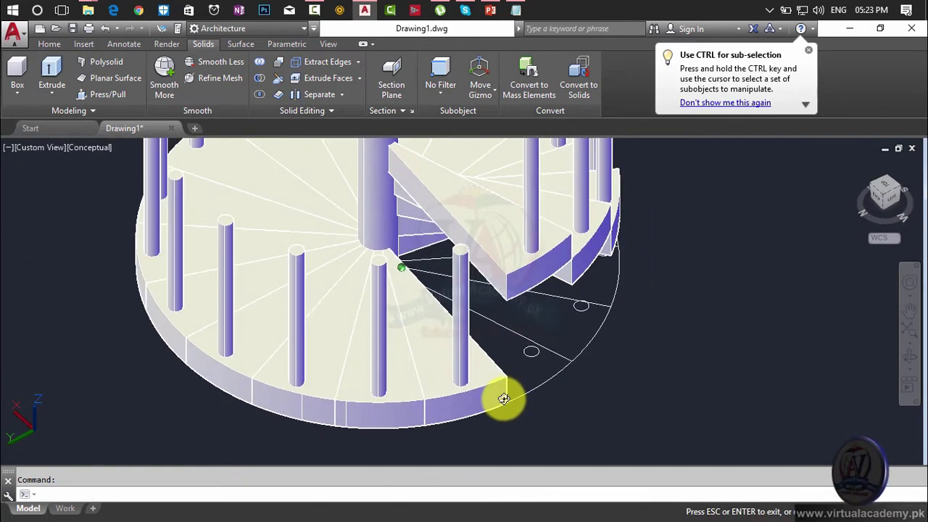
pyautogui.scroll(2, 485, 407)
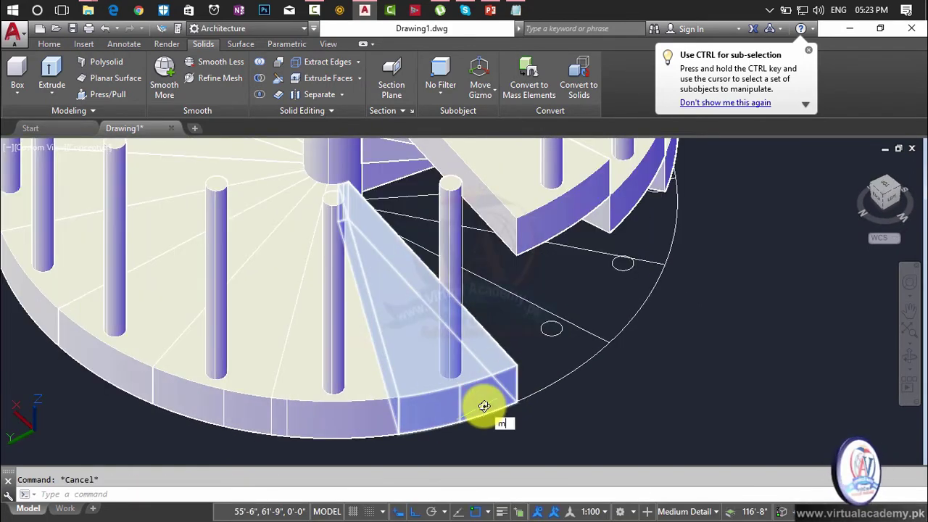
# - Move the next tread and its rod up onto the preceding step
pyautogui.click(485, 406)
pyautogui.click(448, 326)
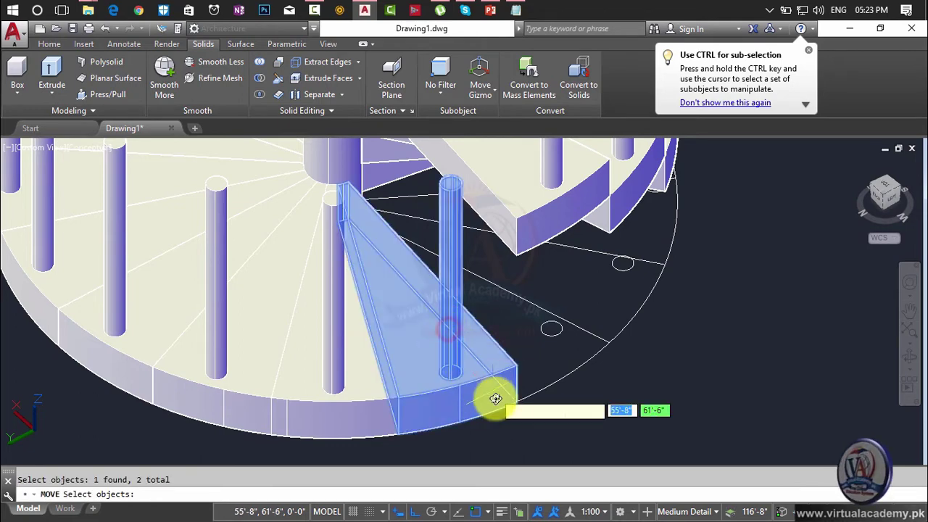
pyautogui.press('Return')
pyautogui.scroll(3, 509, 404)
pyautogui.click(531, 397)
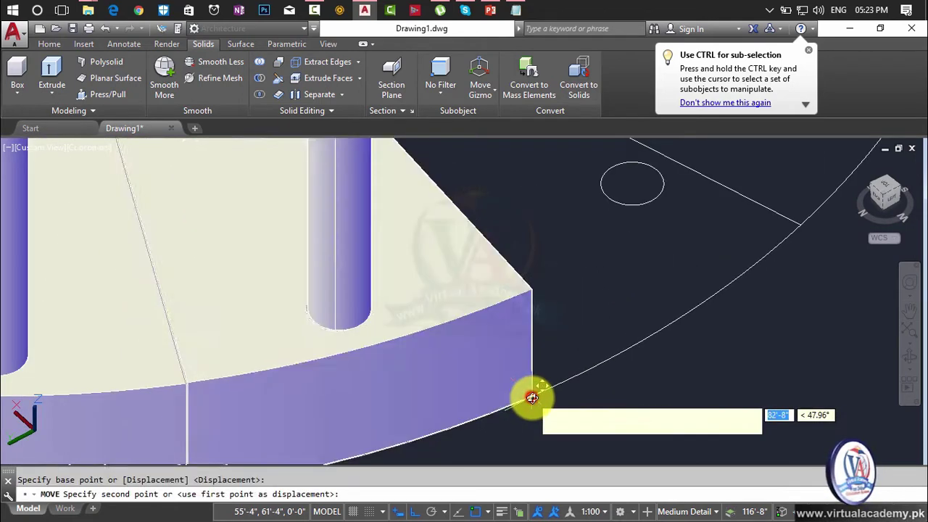
pyautogui.scroll(-3, 531, 397)
pyautogui.keyDown('shift'); pyautogui.moveTo(481, 491); pyautogui.dragTo(486, 316, button='middle'); pyautogui.keyUp('shift')
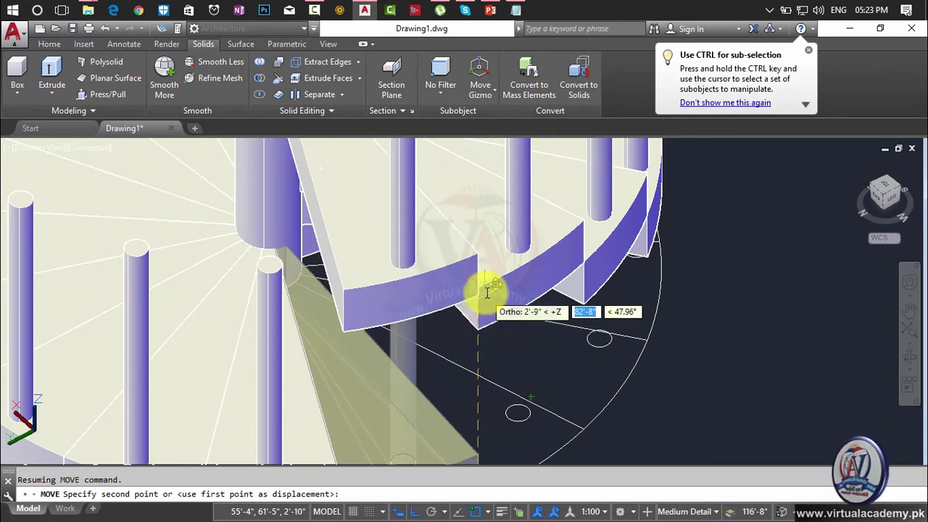
pyautogui.scroll(2, 481, 292)
pyautogui.scroll(2, 477, 290)
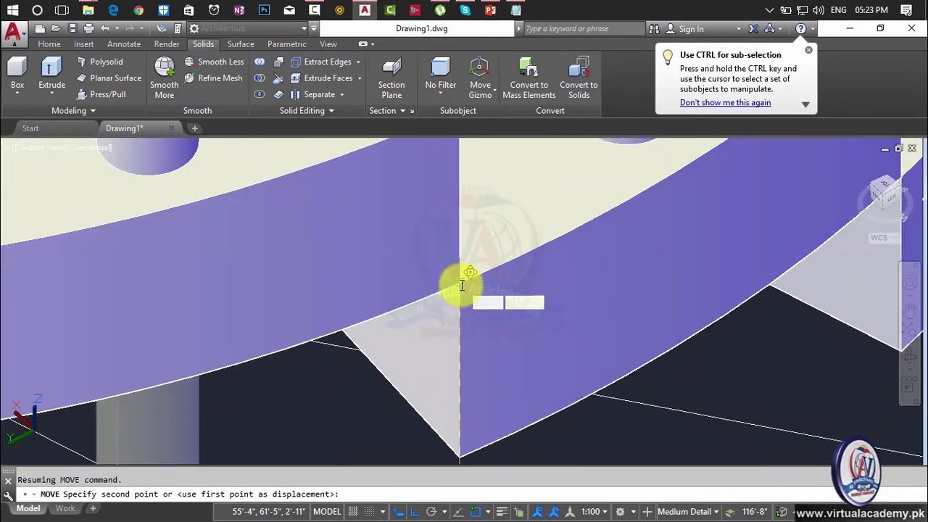
pyautogui.click(459, 285)
pyautogui.scroll(-3, 472, 375)
pyautogui.scroll(-2, 557, 321)
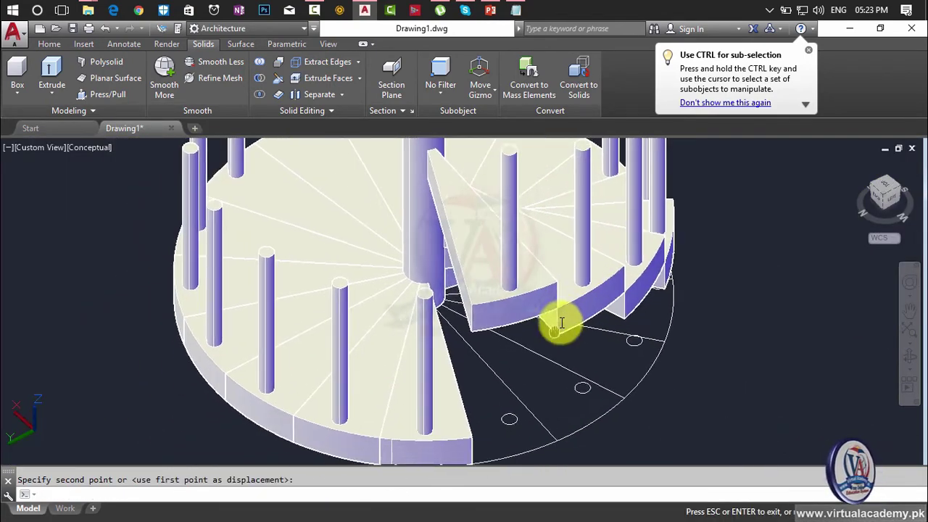
pyautogui.scroll(1, 518, 418)
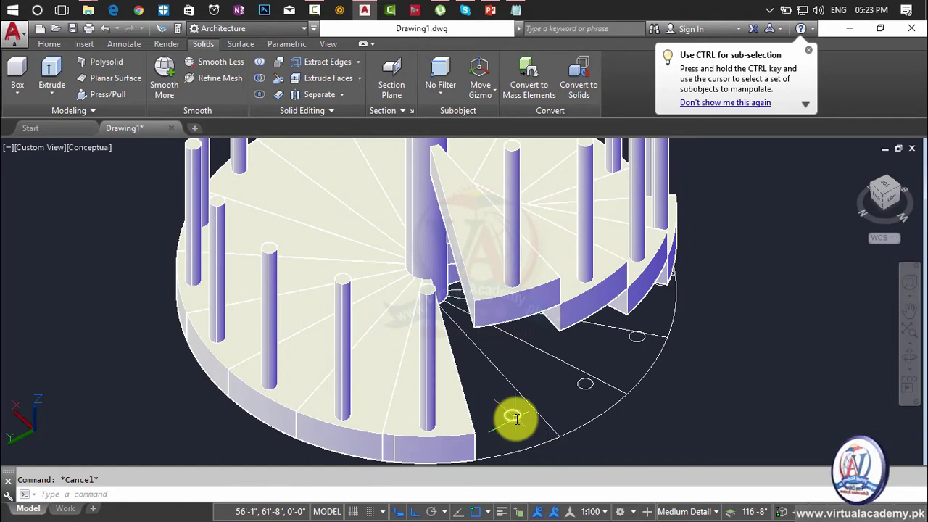
# - Lift one more wedge tread onto the top corner of the previous step
pyautogui.press('Return')
pyautogui.click(468, 435)
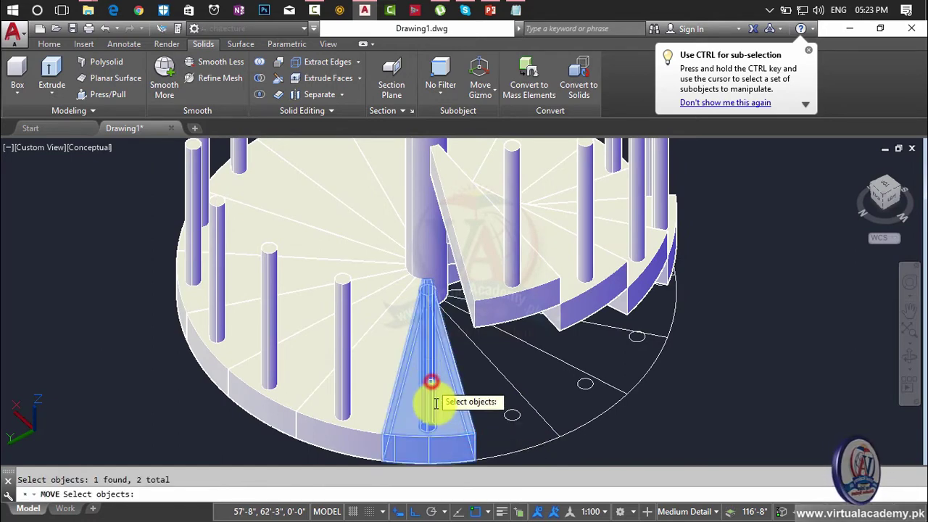
pyautogui.press('Return')
pyautogui.scroll(2, 473, 394)
pyautogui.scroll(1, 472, 441)
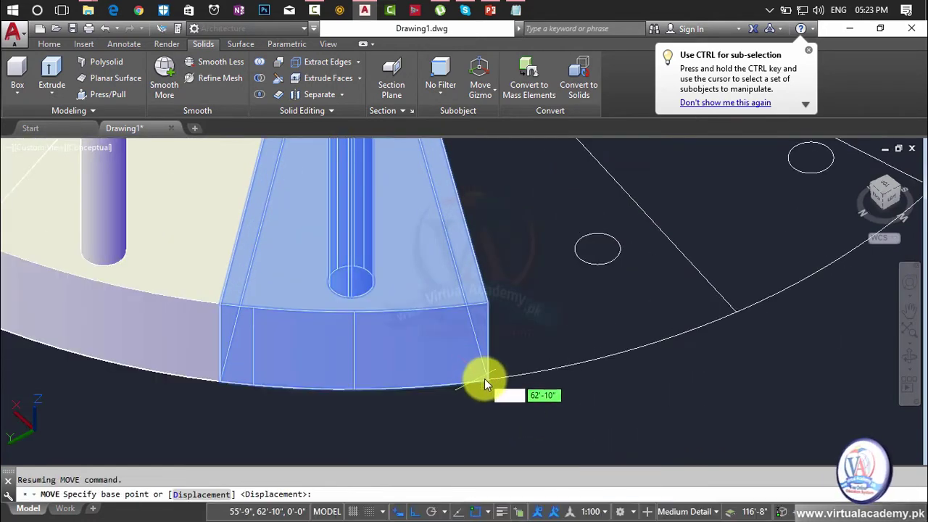
pyautogui.click(484, 381)
pyautogui.scroll(-4, 489, 381)
pyautogui.moveTo(489, 381)
pyautogui.keyDown('shift'); pyautogui.mouseDown(button='middle')
pyautogui.moveTo(433, 462)
pyautogui.moveTo(435, 362)
pyautogui.mouseUp(button='middle'); pyautogui.keyUp('shift')
pyautogui.scroll(2, 435, 362)
pyautogui.scroll(1, 435, 307)
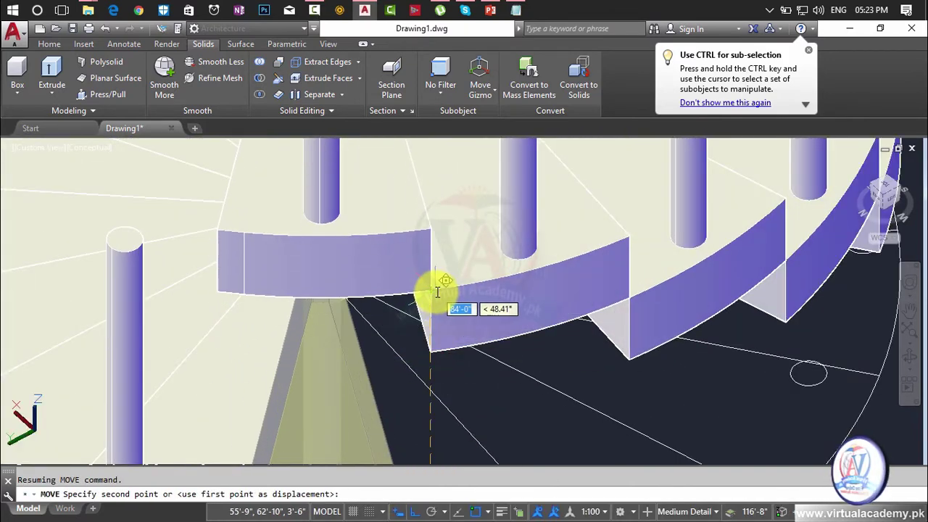
pyautogui.scroll(2, 438, 292)
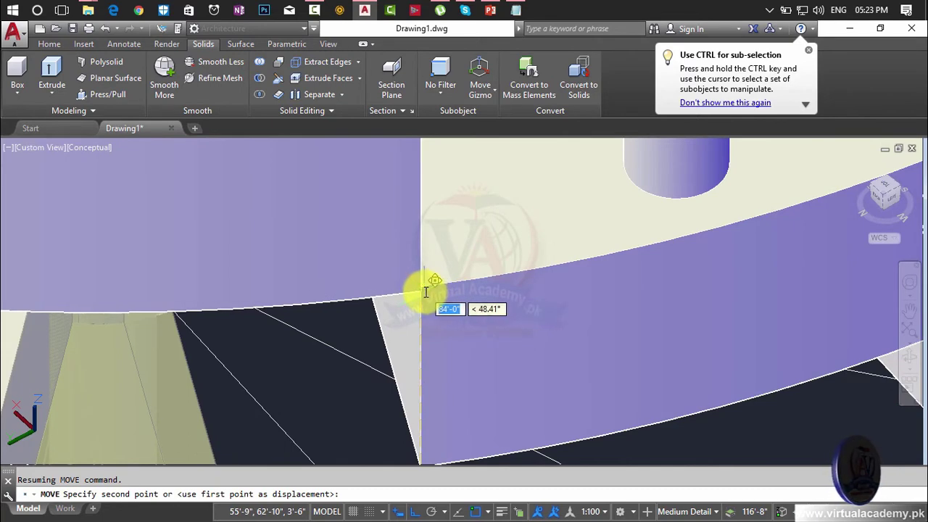
pyautogui.click(424, 290)
pyautogui.scroll(-4, 431, 334)
pyautogui.scroll(-2, 437, 377)
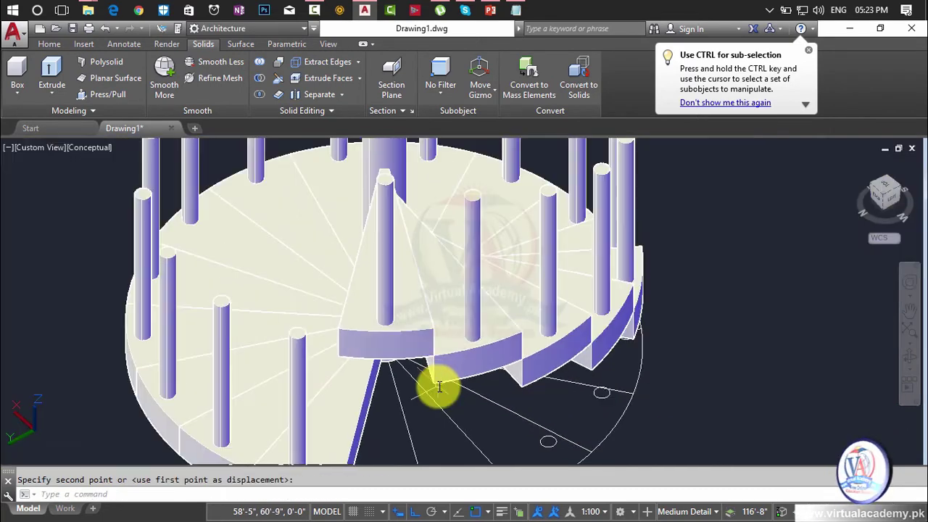
pyautogui.scroll(-1, 459, 400)
pyautogui.keyDown('shift'); pyautogui.moveTo(460, 400); pyautogui.dragTo(477, 387, button='middle'); pyautogui.keyUp('shift')
# - Start moving the next wedge tread and its rod, then abandon the unfinished move
pyautogui.scroll(-2, 460, 383)
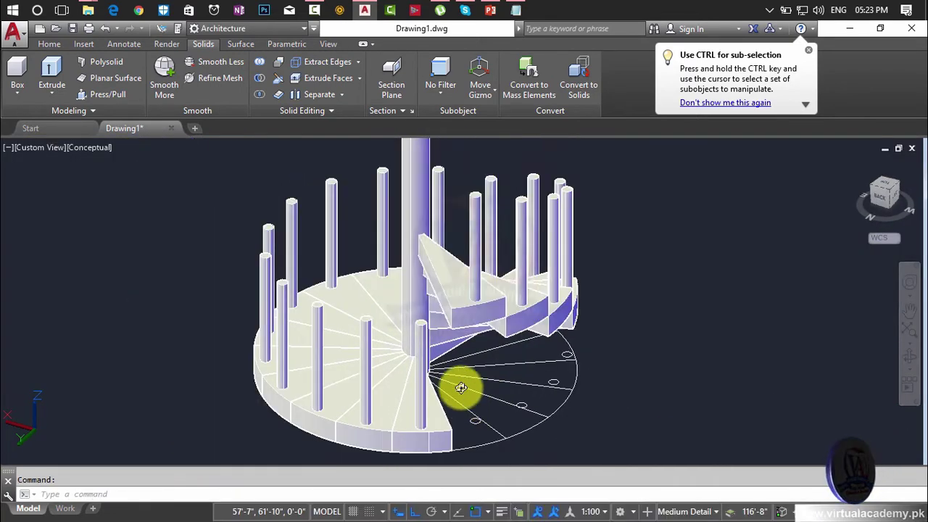
pyautogui.click(430, 366)
pyautogui.press('Escape')
pyautogui.scroll(3, 430, 366)
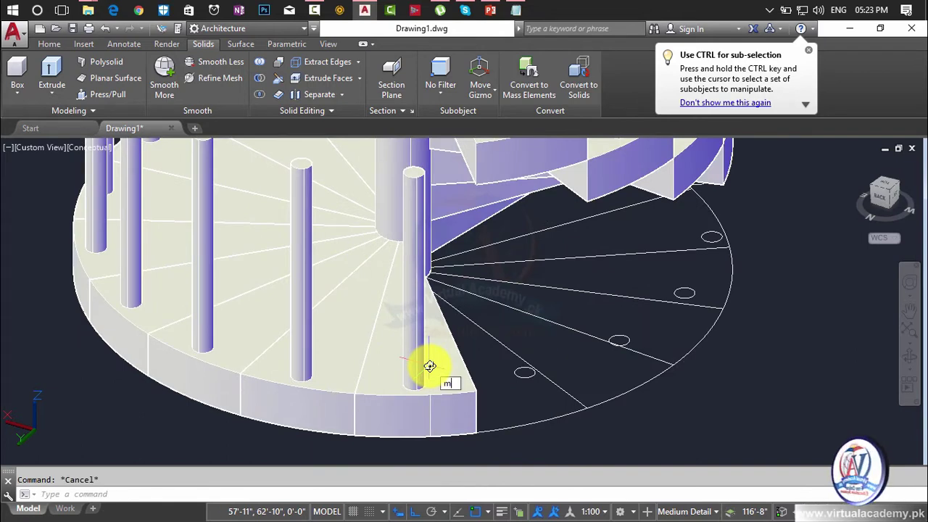
pyautogui.click(425, 398)
pyautogui.click(419, 354)
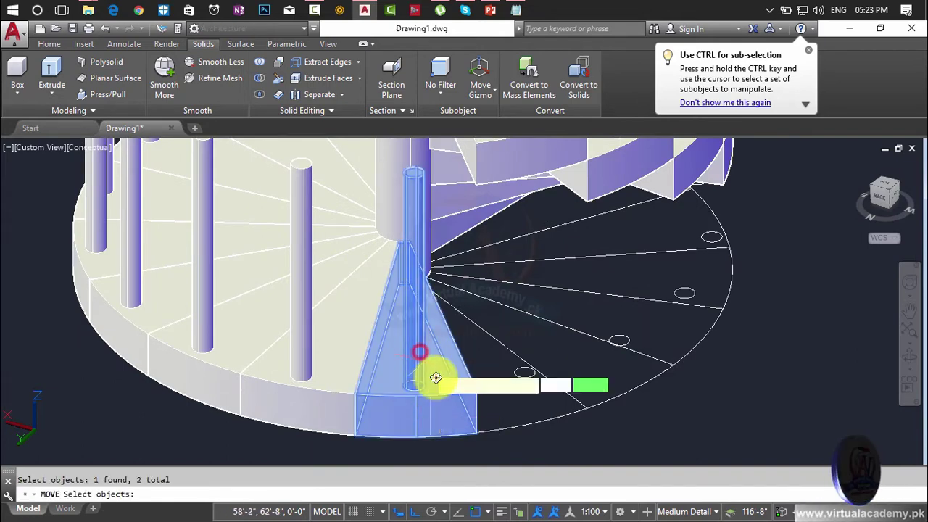
pyautogui.press('Return')
pyautogui.scroll(2, 465, 417)
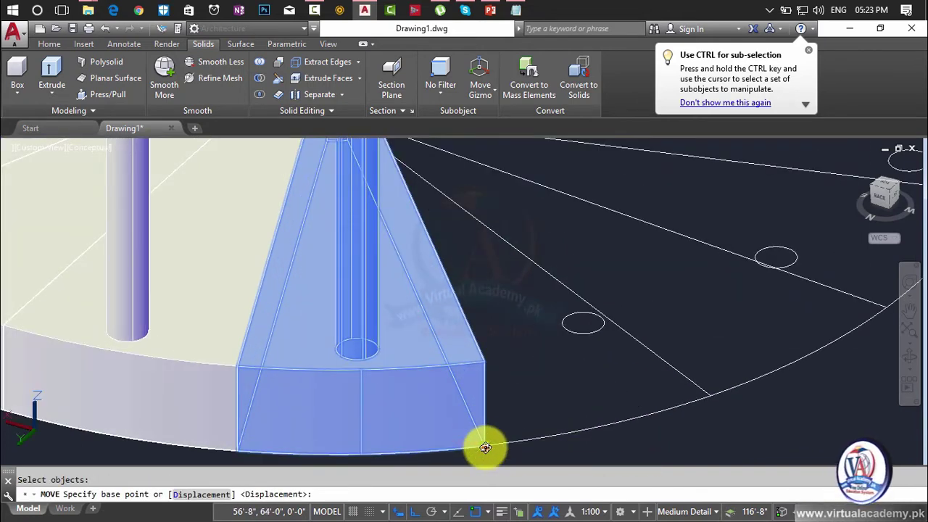
pyautogui.click(485, 447)
pyautogui.keyDown('shift'); pyautogui.moveTo(433, 310); pyautogui.dragTo(371, 349, button='middle'); pyautogui.keyUp('shift')
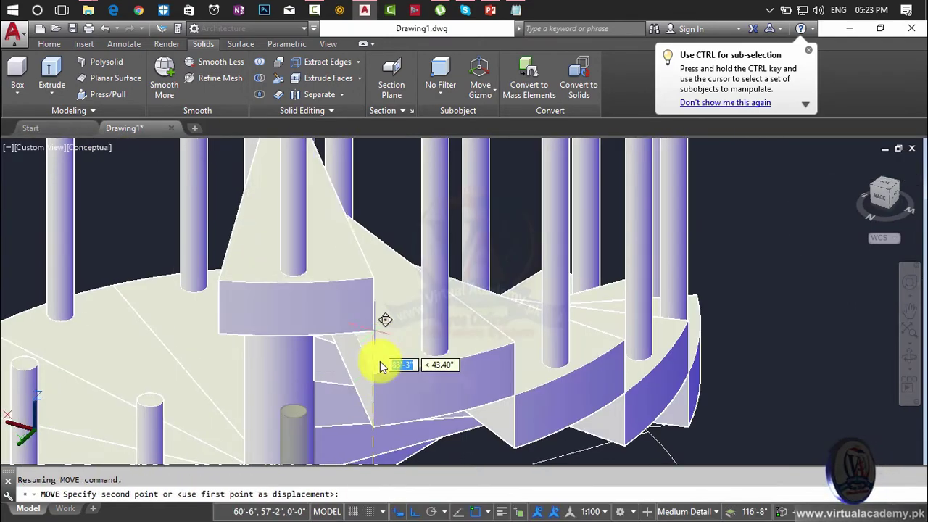
pyautogui.scroll(3, 376, 378)
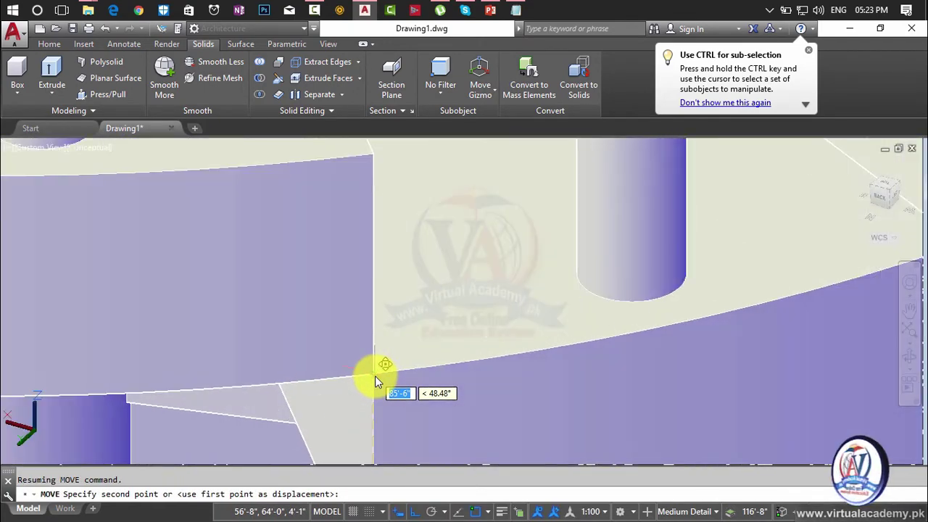
pyautogui.scroll(-5, 377, 376)
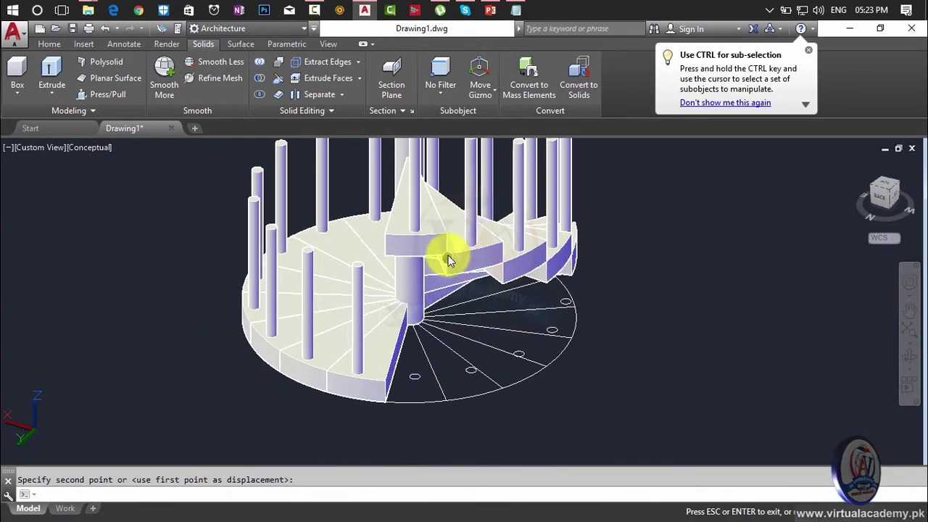
pyautogui.press('Escape')
pyautogui.scroll(2, 383, 386)
pyautogui.scroll(2, 384, 386)
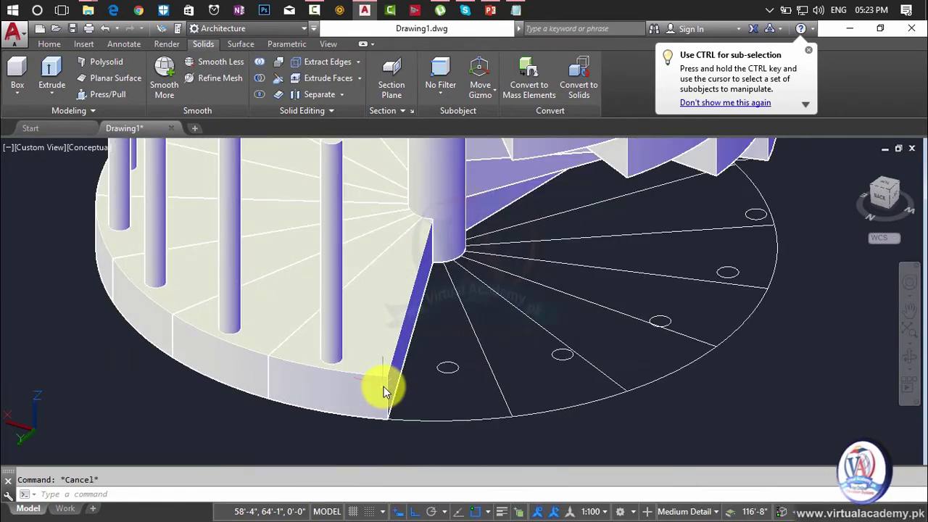
# - Move the wedge tread and its rod from its outer corner onto the previous step's top corner
pyautogui.write('m')
pyautogui.press('Return')
pyautogui.click(377, 380)
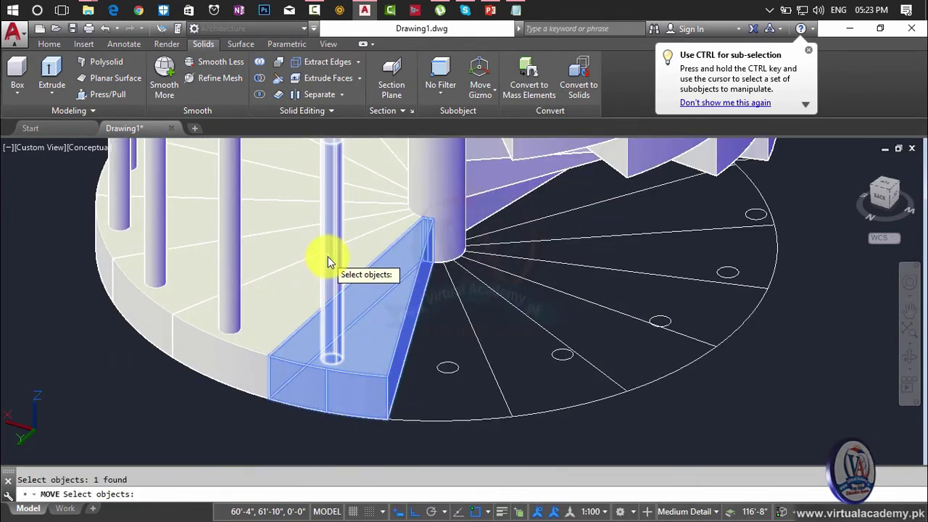
pyautogui.click(328, 261)
pyautogui.press('Return')
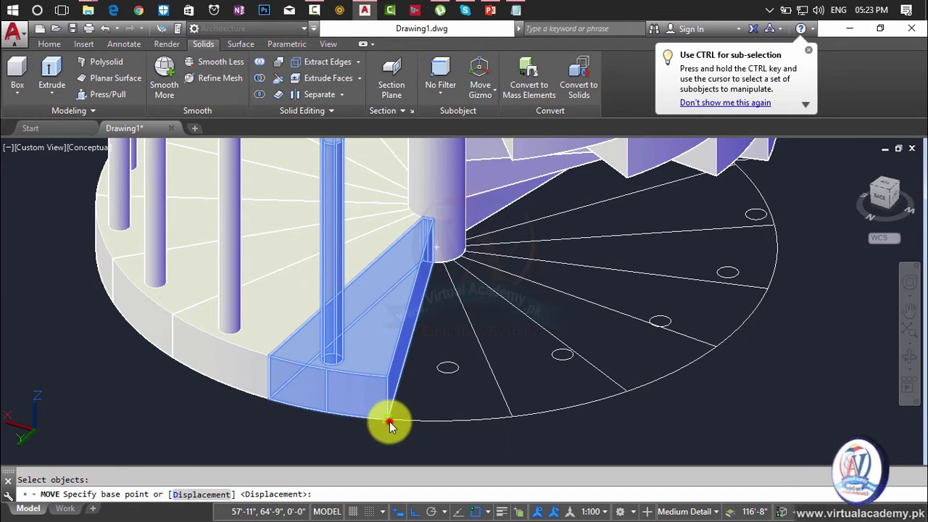
pyautogui.click(389, 421)
pyautogui.scroll(-4, 400, 340)
pyautogui.scroll(-1, 362, 394)
pyautogui.scroll(6, 369, 356)
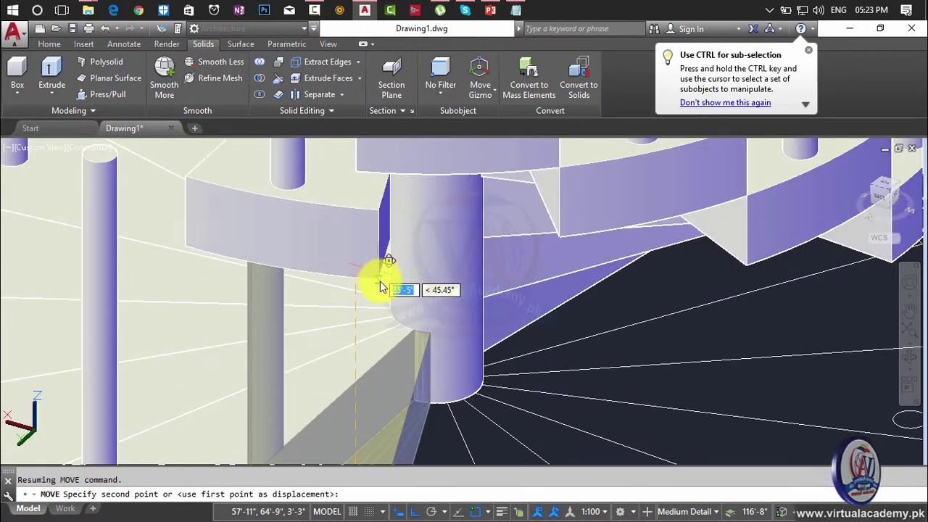
pyautogui.scroll(-3, 380, 281)
pyautogui.scroll(2, 382, 289)
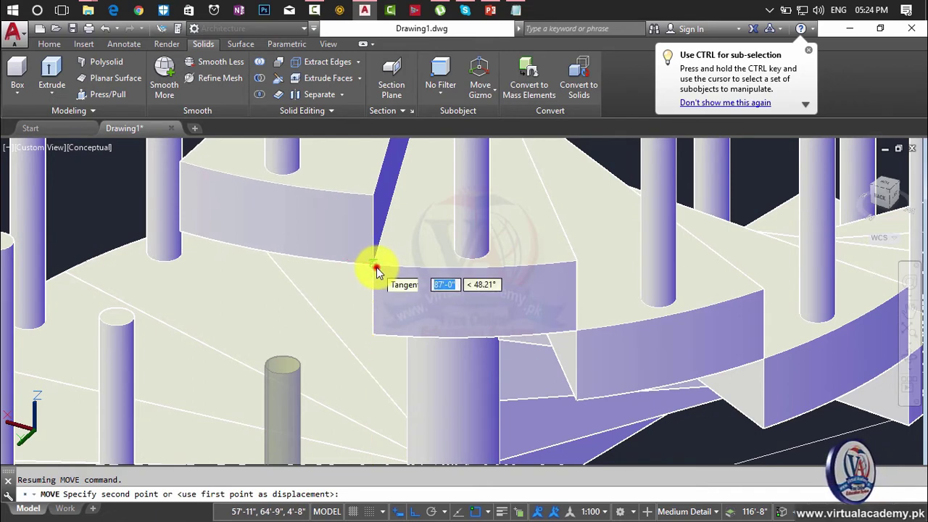
pyautogui.click(377, 270)
pyautogui.scroll(-3, 377, 320)
pyautogui.scroll(-2, 378, 322)
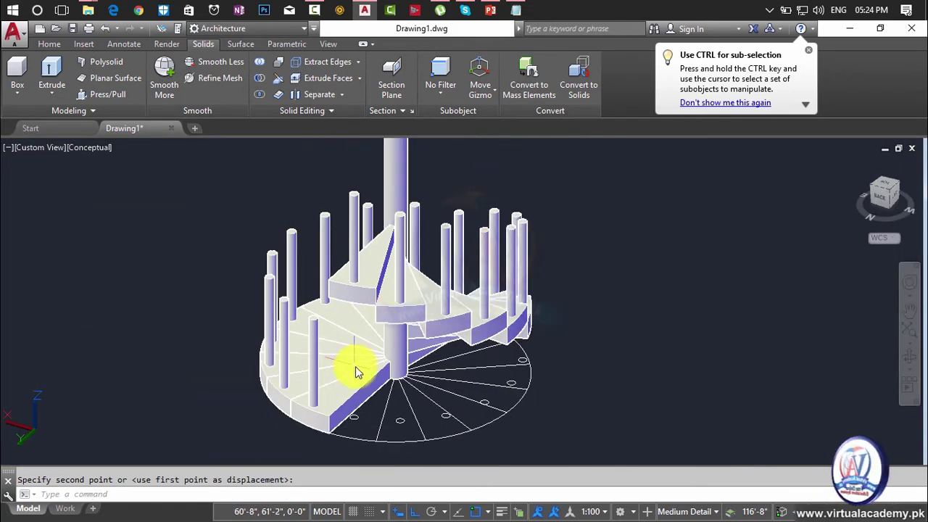
pyautogui.keyDown('shift'); pyautogui.moveTo(355, 371); pyautogui.dragTo(408, 369, button='middle'); pyautogui.keyUp('shift')
pyautogui.click(383, 434)
pyautogui.scroll(2, 387, 436)
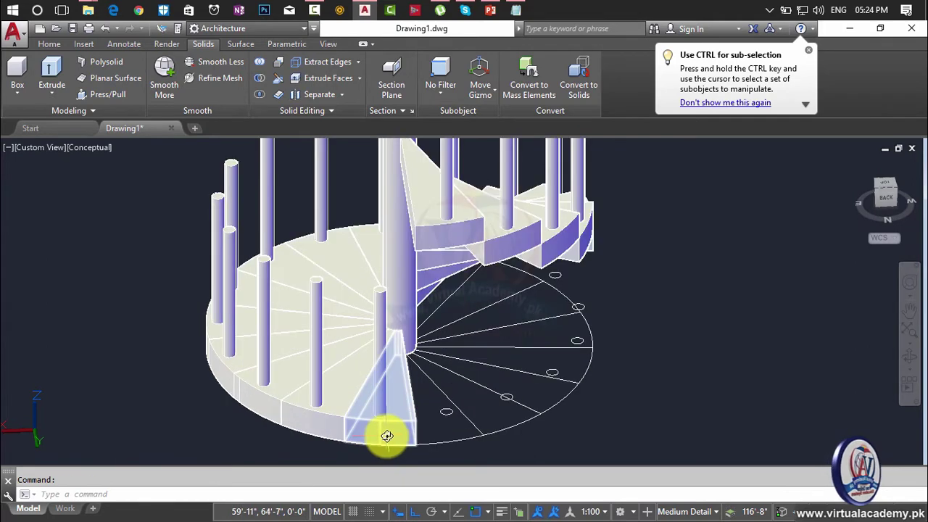
pyautogui.write('m')
# - Raise the next wedge step and its rod onto the top corner of the step just placed
pyautogui.press('Return')
pyautogui.click(380, 430)
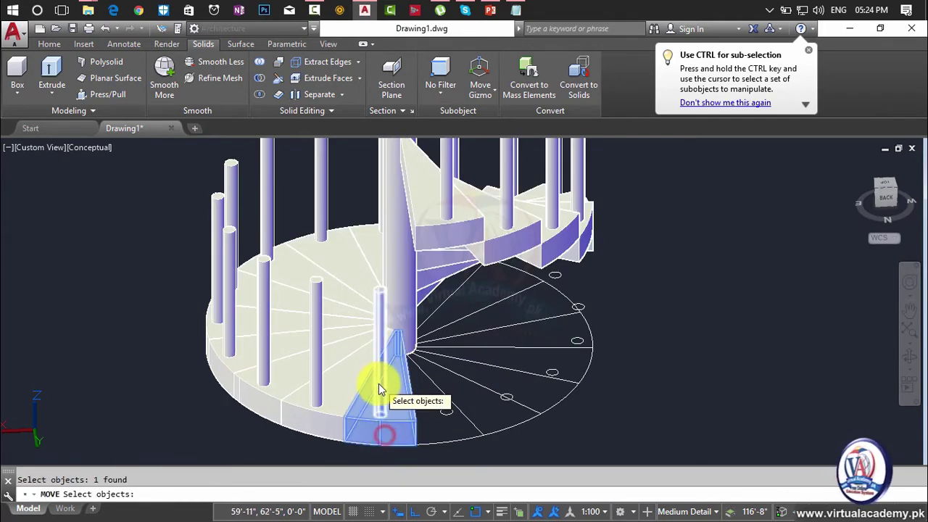
pyautogui.click(379, 385)
pyautogui.press('Return')
pyautogui.scroll(3, 414, 441)
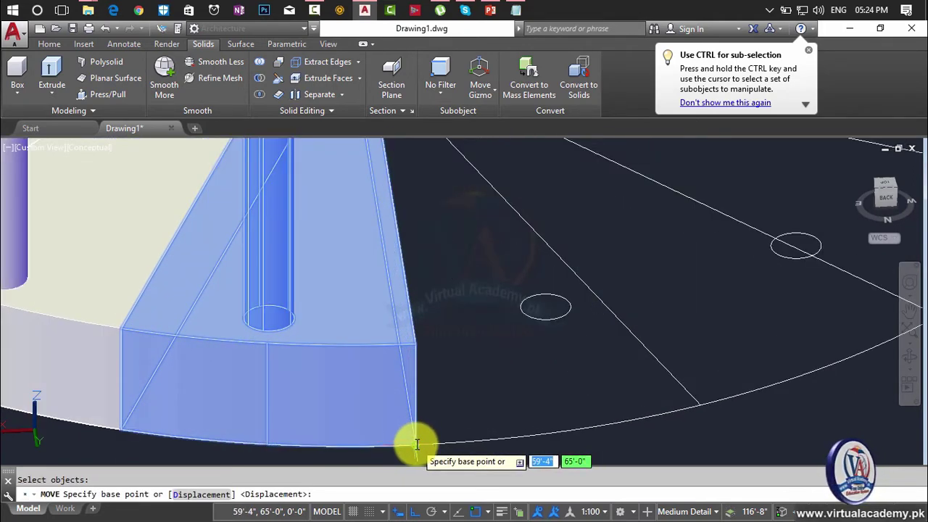
pyautogui.click(417, 444)
pyautogui.scroll(-3, 414, 392)
pyautogui.keyDown('shift'); pyautogui.moveTo(414, 387); pyautogui.dragTo(400, 439, button='middle'); pyautogui.keyUp('shift')
pyautogui.scroll(2, 392, 346)
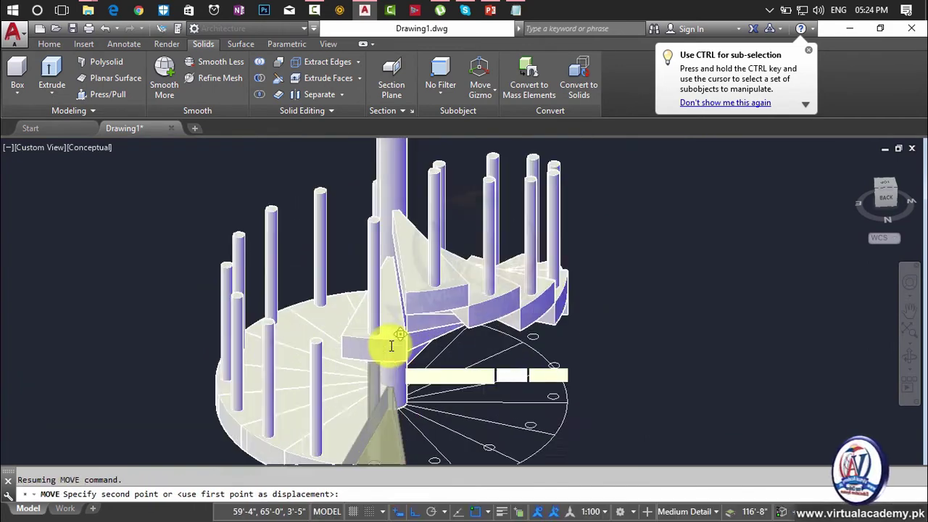
pyautogui.scroll(2, 392, 346)
pyautogui.scroll(3, 414, 266)
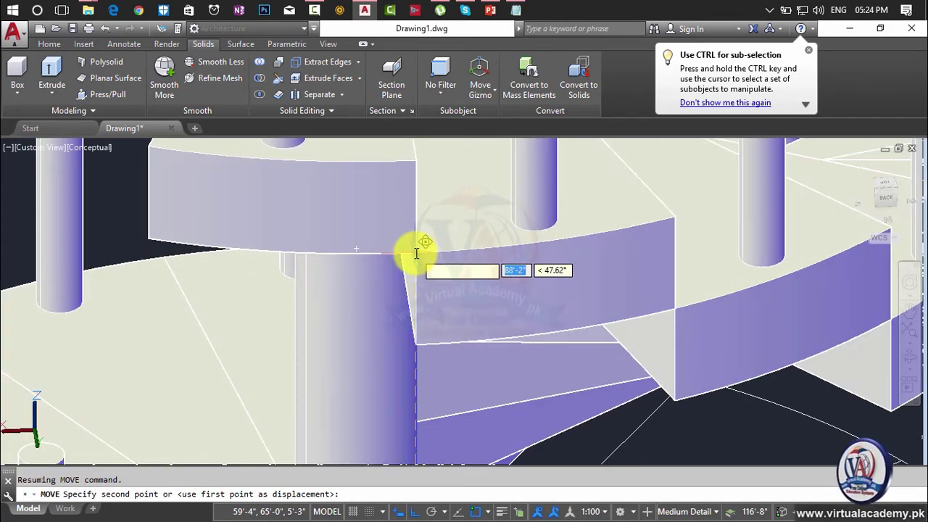
pyautogui.scroll(3, 417, 252)
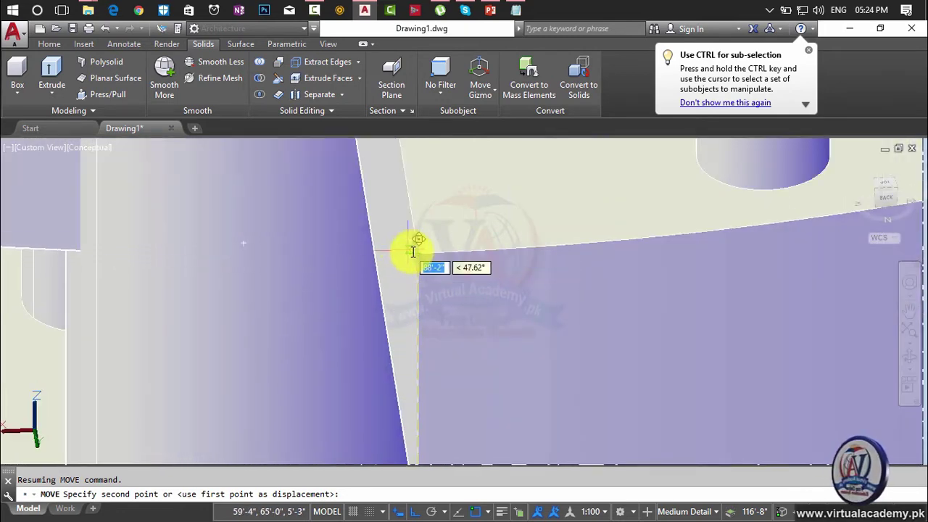
pyautogui.click(418, 256)
pyautogui.scroll(-5, 414, 269)
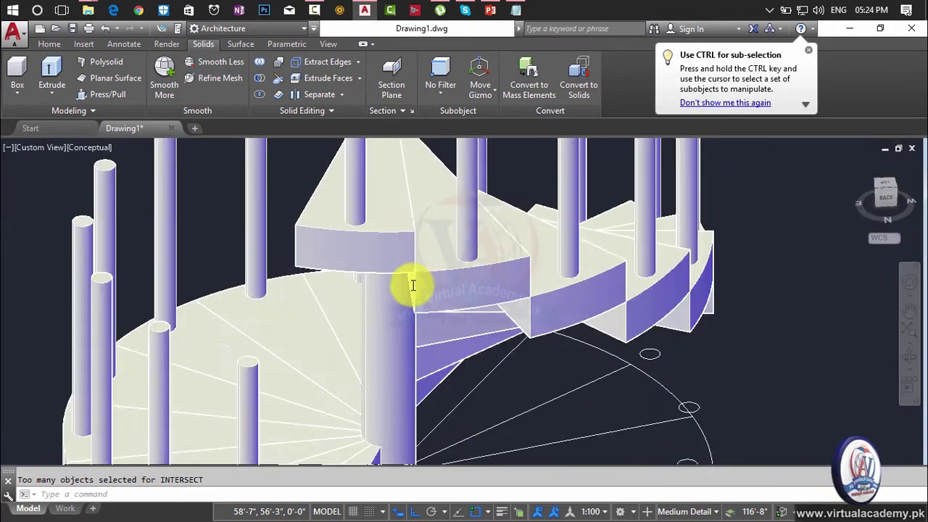
pyautogui.scroll(-2, 414, 284)
# - Lift another wedge step from its outer bottom corner onto the previous step's corner
pyautogui.keyDown('shift'); pyautogui.moveTo(372, 414); pyautogui.dragTo(431, 428, button='middle'); pyautogui.keyUp('shift')
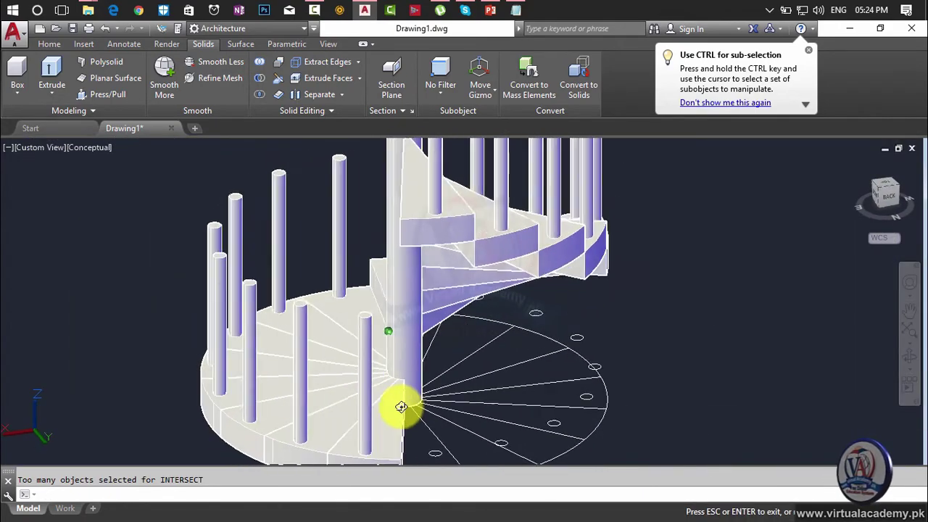
pyautogui.scroll(2, 437, 311)
pyautogui.scroll(2, 438, 311)
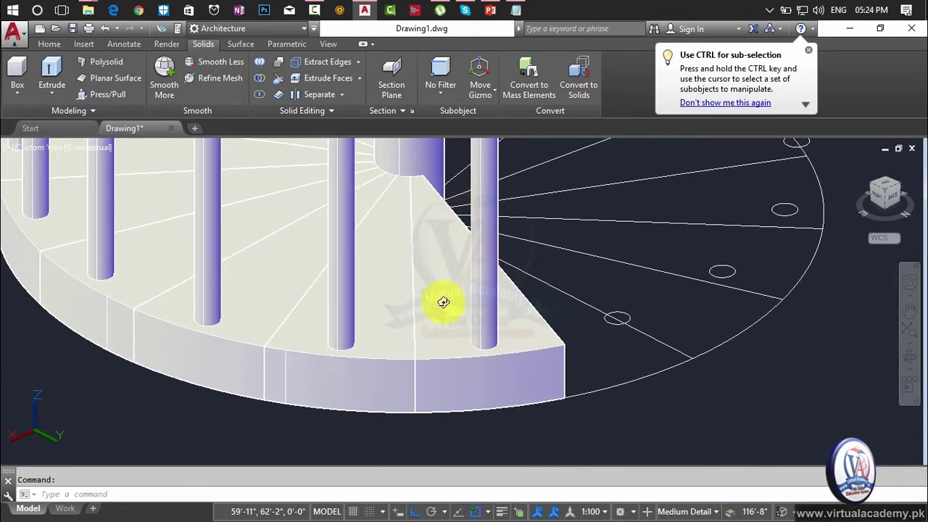
pyautogui.scroll(-5, 437, 317)
pyautogui.scroll(1, 441, 319)
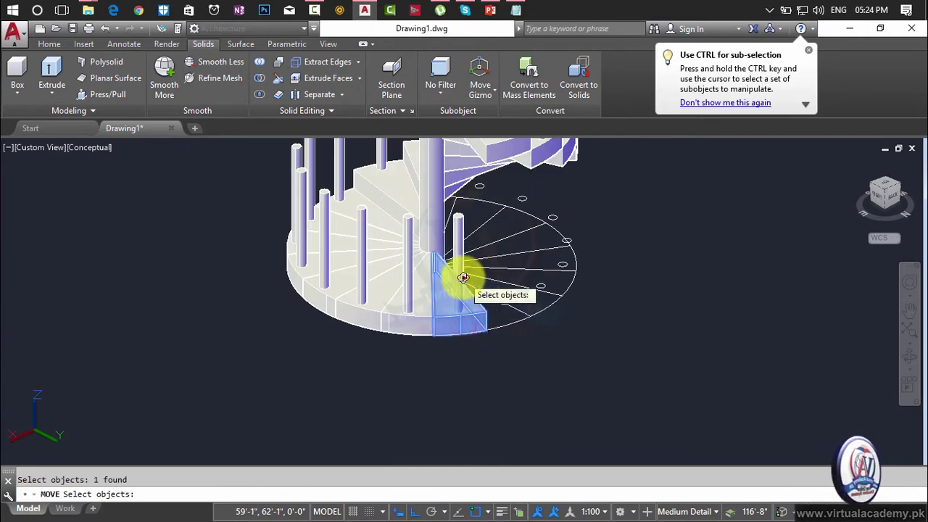
pyautogui.press('Return')
pyautogui.scroll(5, 482, 334)
pyautogui.scroll(2, 501, 340)
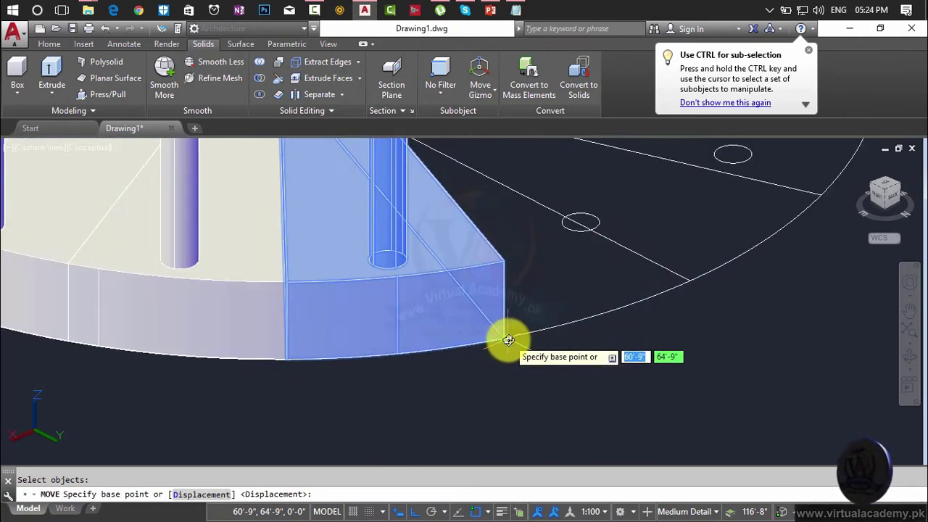
pyautogui.click(504, 341)
pyautogui.scroll(-5, 498, 331)
pyautogui.keyDown('shift'); pyautogui.moveTo(452, 410); pyautogui.dragTo(431, 472, button='middle'); pyautogui.keyUp('shift')
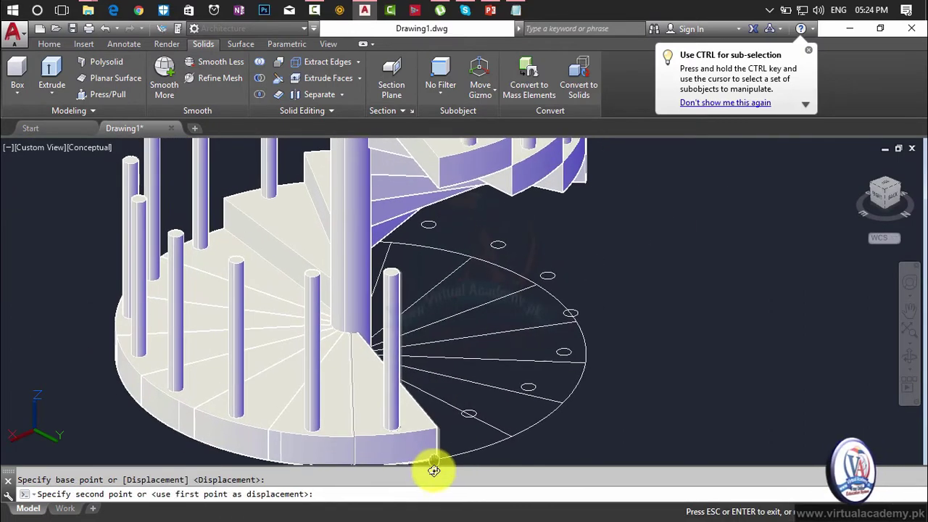
pyautogui.scroll(3, 421, 268)
pyautogui.scroll(2, 410, 334)
pyautogui.scroll(2, 421, 292)
pyautogui.scroll(2, 417, 283)
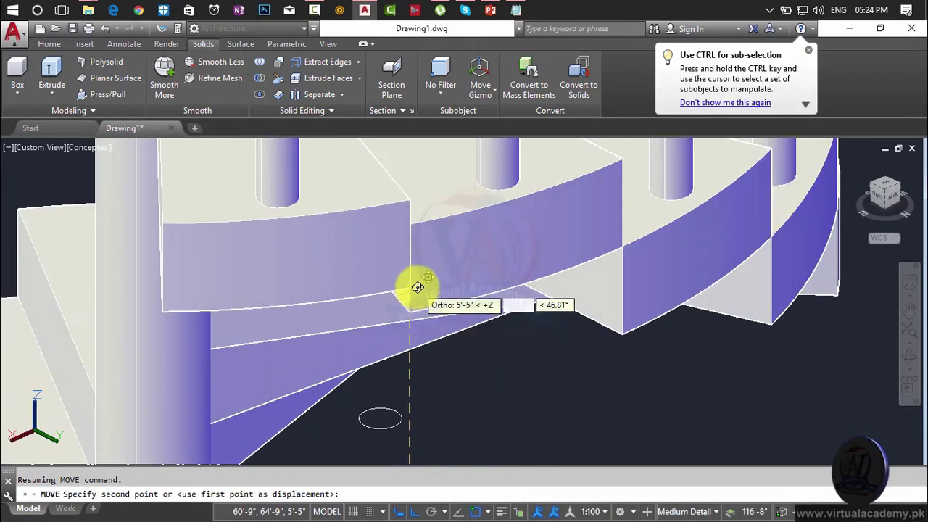
pyautogui.scroll(2, 403, 355)
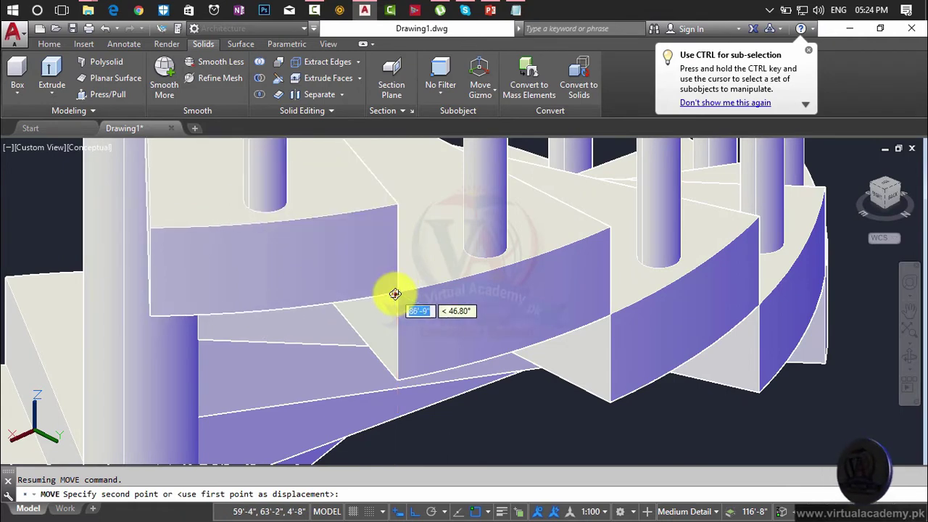
pyautogui.click(395, 294)
pyautogui.scroll(-2, 407, 363)
pyautogui.scroll(-2, 406, 362)
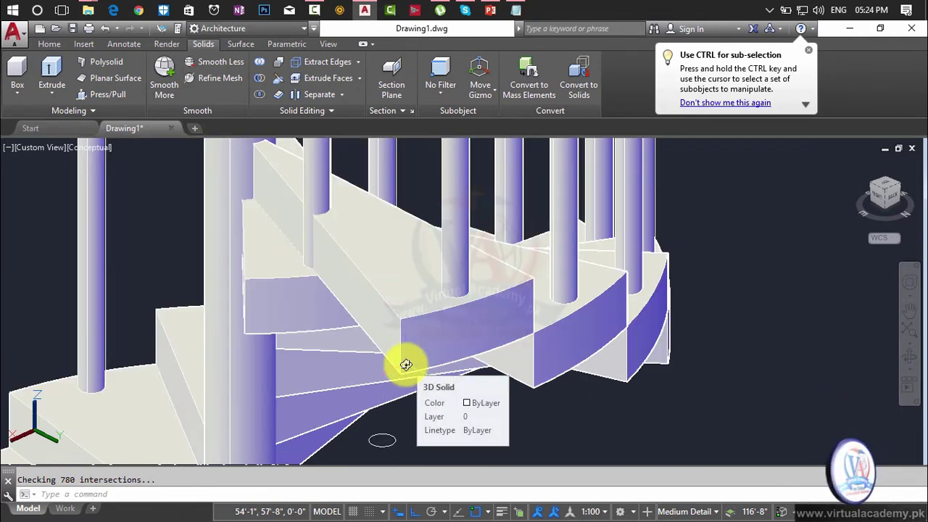
pyautogui.scroll(-1, 406, 365)
# - Undo that placement and redo it, seating the step and rod on the previous step's top corner
pyautogui.hotkey('ctrl', 'z')
pyautogui.scroll(-3, 408, 363)
pyautogui.scroll(-1, 414, 361)
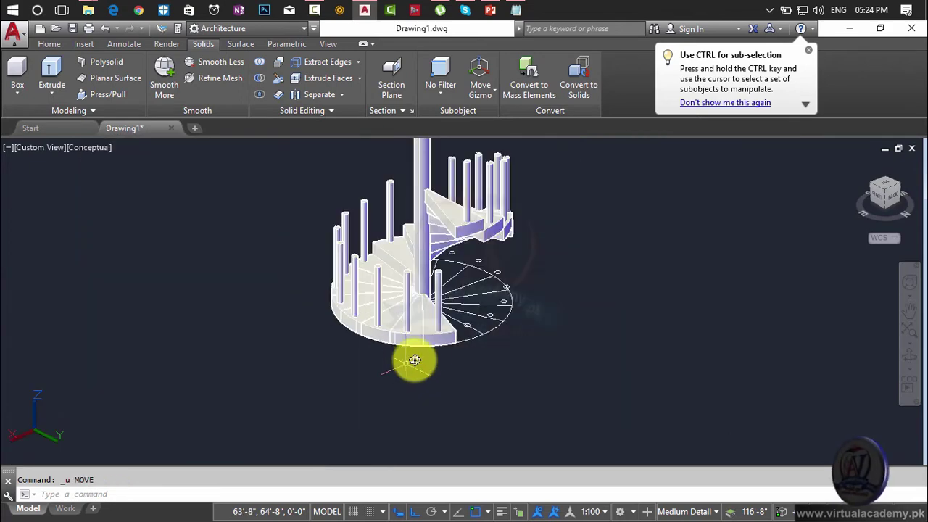
pyautogui.scroll(2, 414, 361)
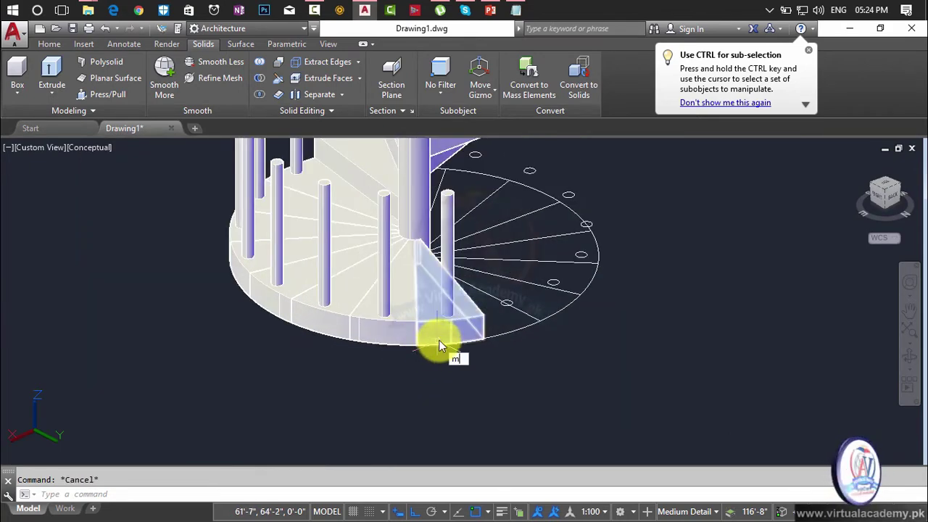
pyautogui.press('Return')
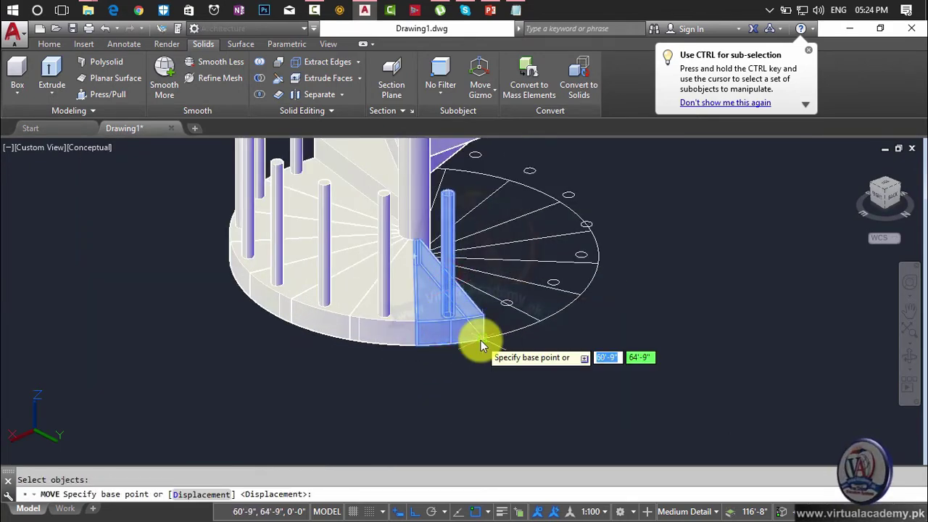
pyautogui.scroll(3, 481, 340)
pyautogui.click(481, 340)
pyautogui.scroll(-3, 481, 340)
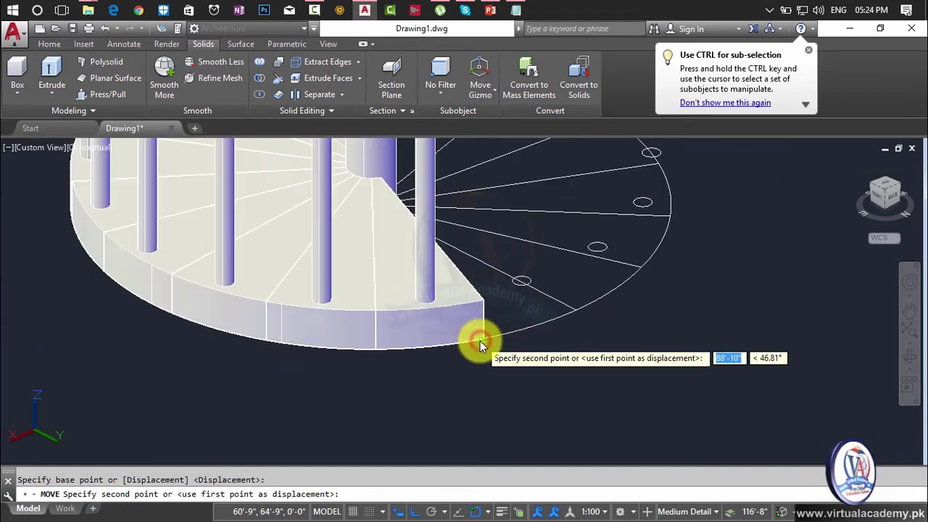
pyautogui.keyDown('shift'); pyautogui.moveTo(480, 341); pyautogui.dragTo(388, 515, button='middle'); pyautogui.keyUp('shift')
pyautogui.scroll(2, 392, 240)
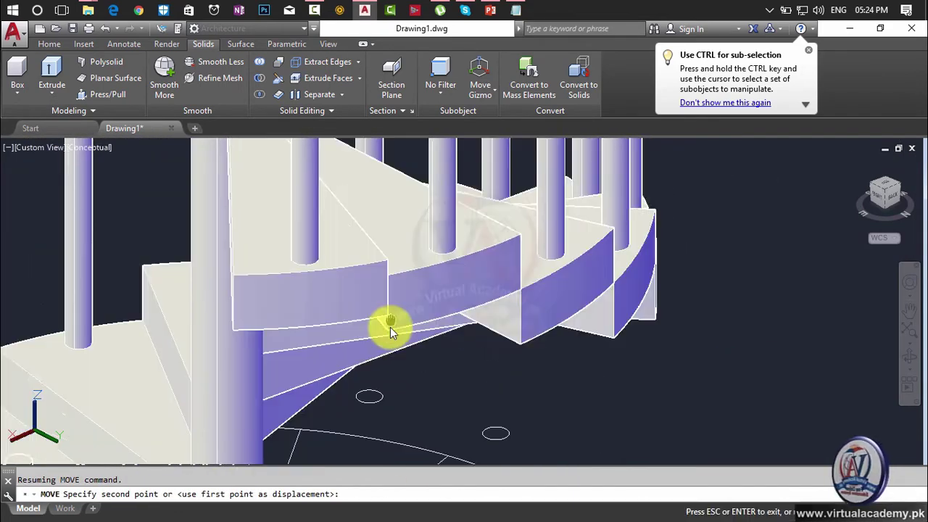
pyautogui.scroll(1, 388, 322)
pyautogui.scroll(3, 385, 292)
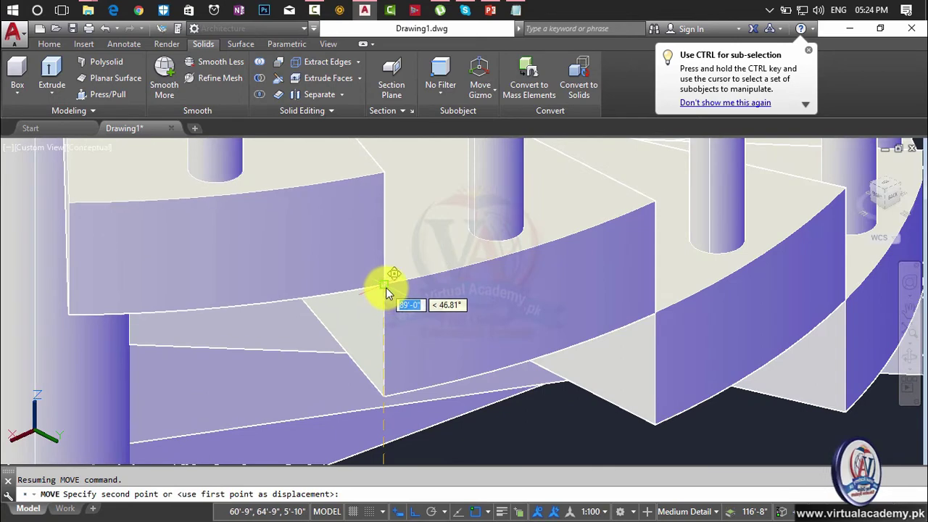
pyautogui.click(386, 287)
pyautogui.scroll(-3, 385, 287)
pyautogui.scroll(-2, 384, 356)
# - Raise another wedge step from the circular base onto the top of the spiral
pyautogui.keyDown('shift'); pyautogui.moveTo(380, 423); pyautogui.dragTo(432, 387, button='middle'); pyautogui.keyUp('shift')
pyautogui.scroll(-3, 433, 387)
pyautogui.keyDown('shift'); pyautogui.moveTo(425, 435); pyautogui.dragTo(424, 297, button='middle'); pyautogui.keyUp('shift')
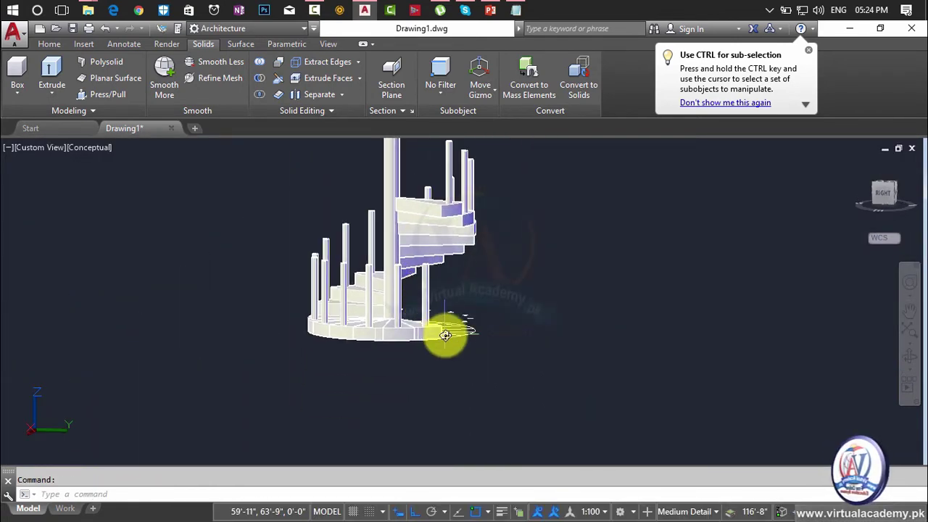
pyautogui.keyDown('shift'); pyautogui.moveTo(429, 365); pyautogui.dragTo(414, 356, button='middle'); pyautogui.keyUp('shift')
pyautogui.scroll(4, 415, 359)
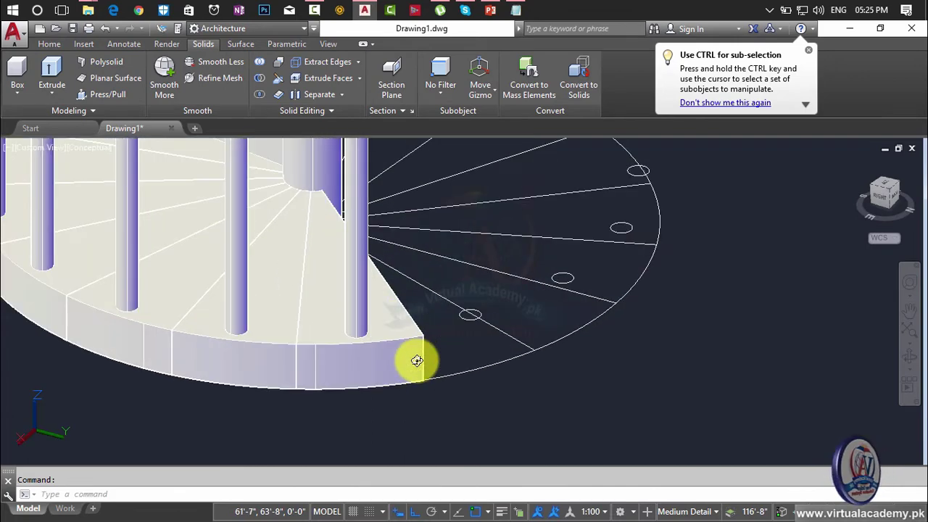
pyautogui.write('m')
pyautogui.press('Return')
pyautogui.click(405, 361)
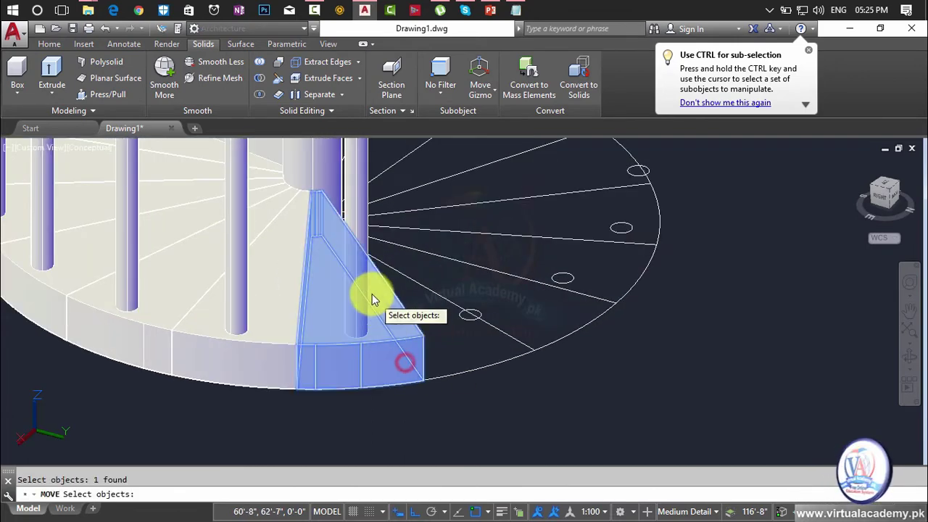
pyautogui.press('Return')
pyautogui.scroll(3, 418, 379)
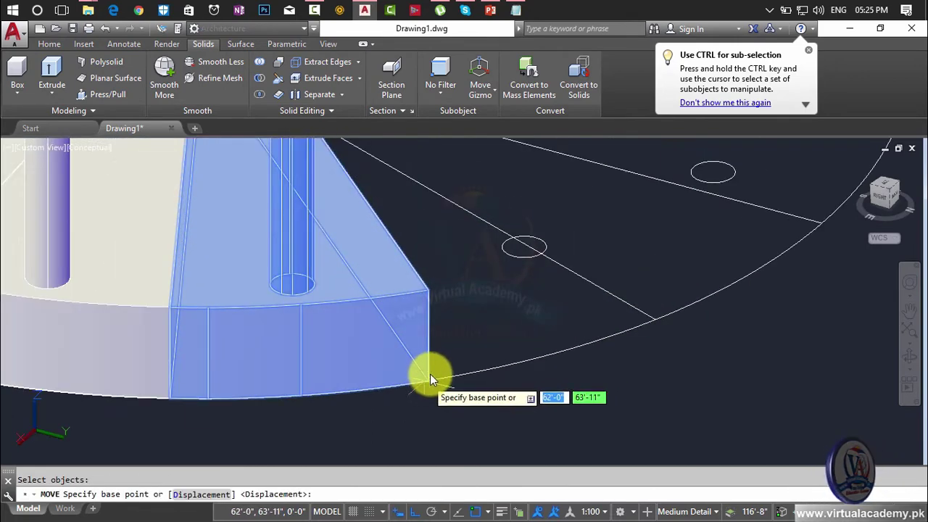
pyautogui.click(432, 382)
pyautogui.scroll(-4, 431, 382)
pyautogui.keyDown('shift'); pyautogui.moveTo(431, 382); pyautogui.dragTo(407, 398, button='middle'); pyautogui.keyUp('shift')
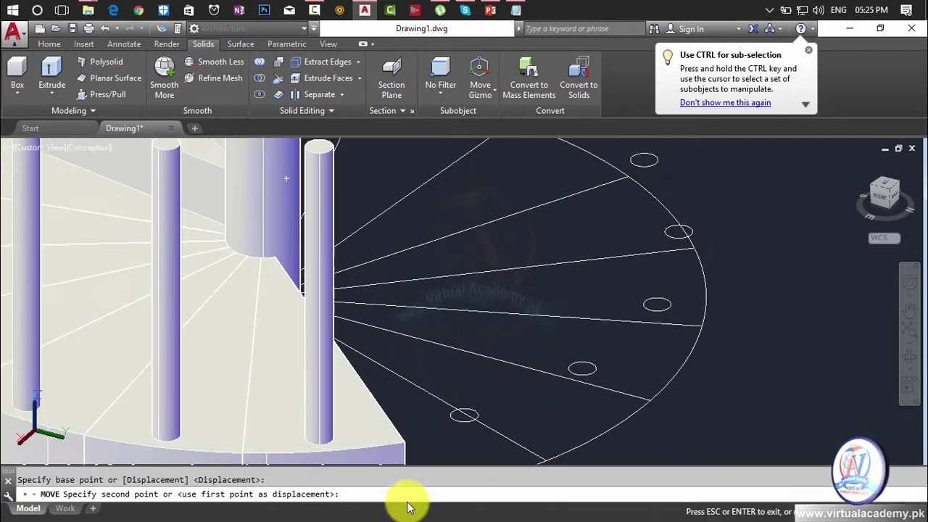
pyautogui.scroll(-3, 405, 398)
pyautogui.scroll(2, 362, 356)
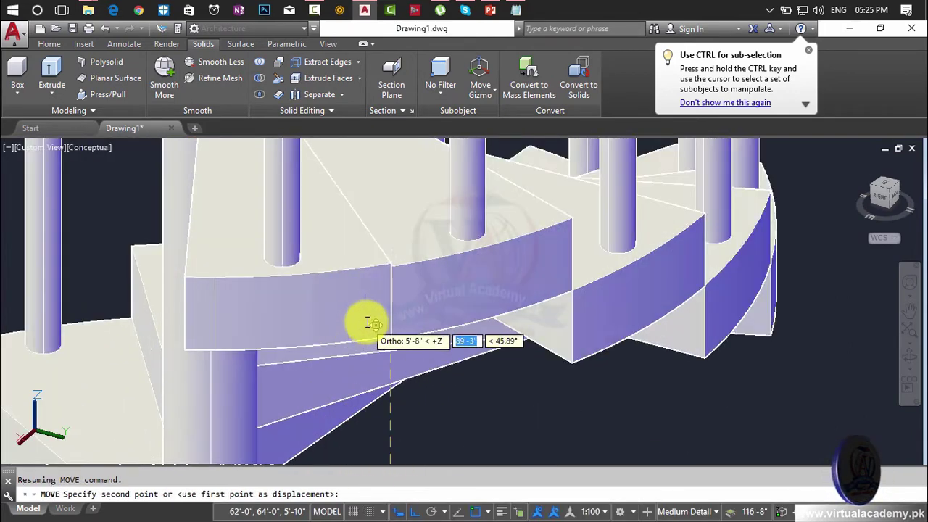
pyautogui.scroll(2, 367, 321)
pyautogui.click(394, 271)
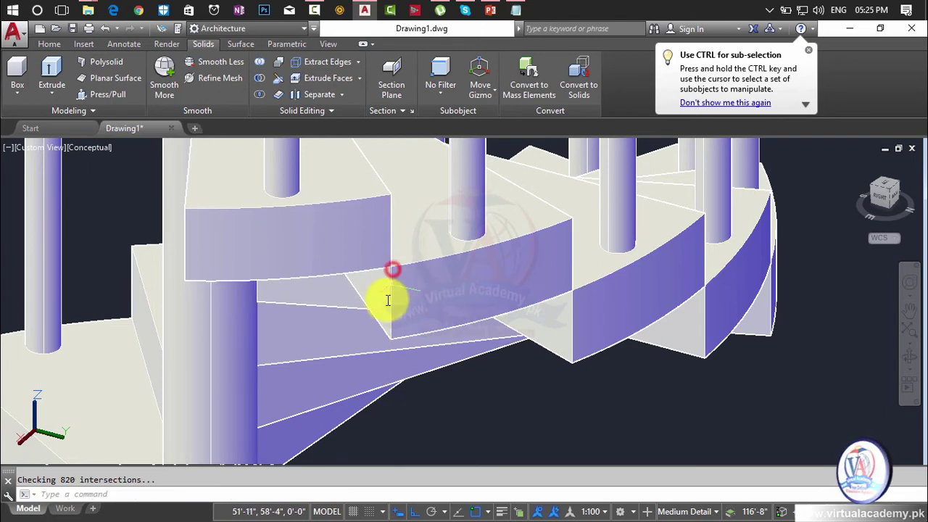
# - Turn on Ortho (F8) and lift the next base wedge step onto the previous top tread
pyautogui.scroll(-4, 384, 312)
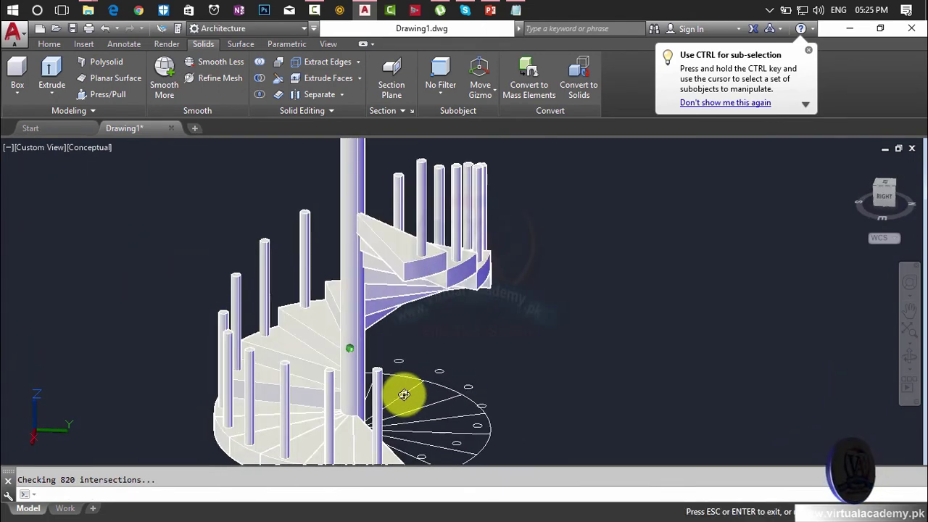
pyautogui.scroll(4, 392, 421)
pyautogui.moveTo(379, 445); pyautogui.dragTo(425, 300, button='middle')
pyautogui.press('F8')
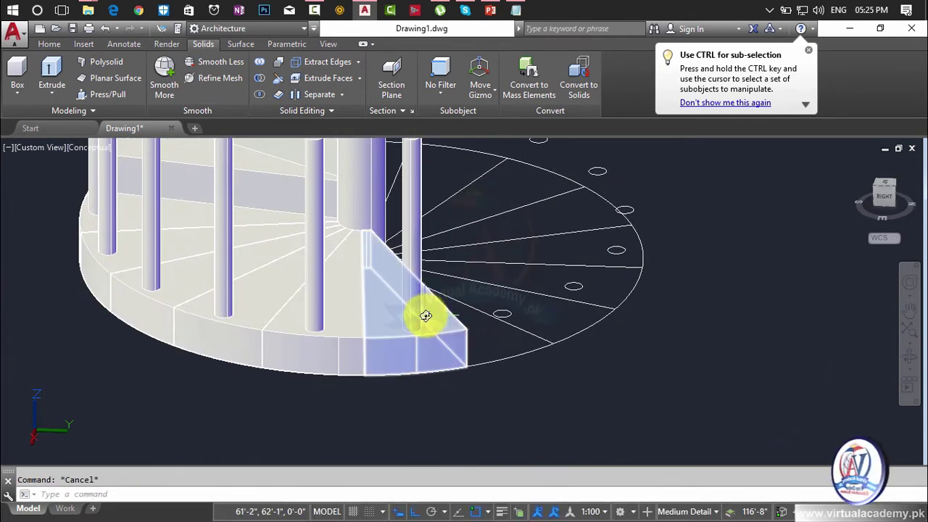
pyautogui.click(424, 353)
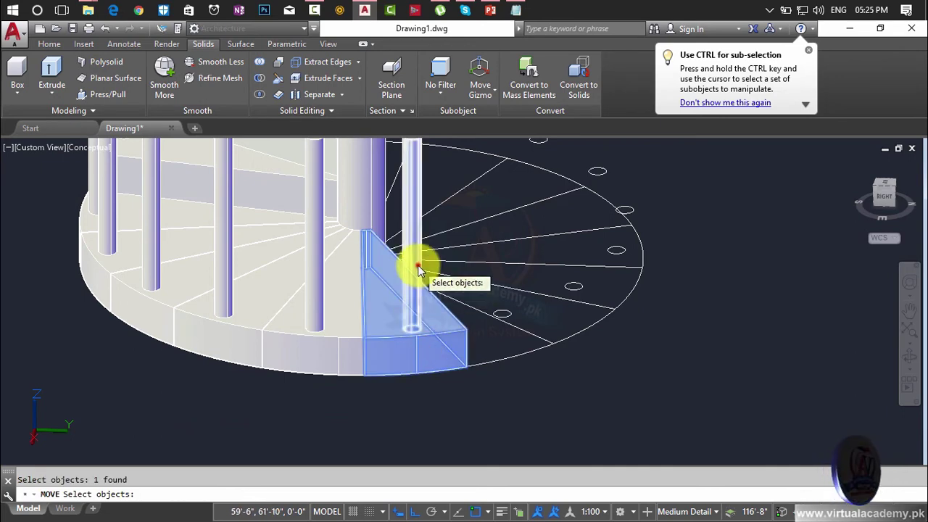
pyautogui.press('Return')
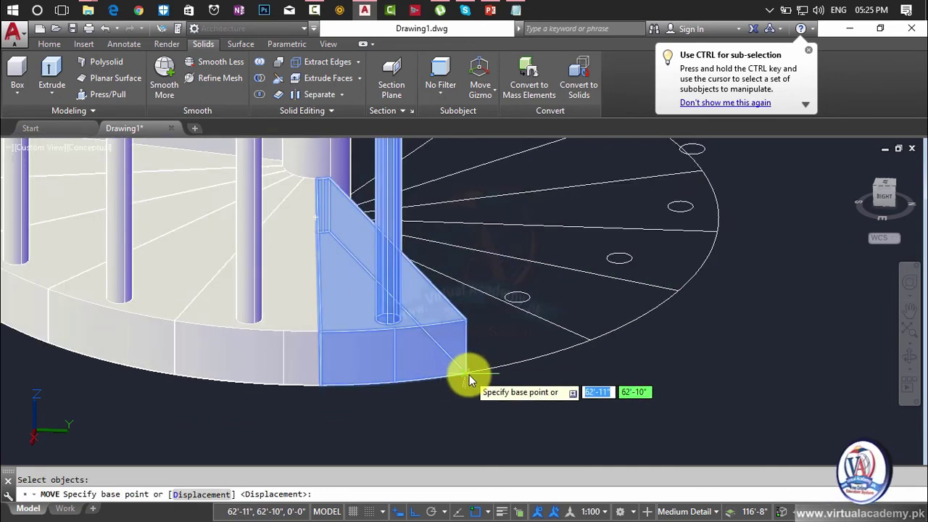
pyautogui.click(469, 375)
pyautogui.scroll(-5, 467, 374)
pyautogui.scroll(3, 409, 354)
pyautogui.scroll(3, 409, 354)
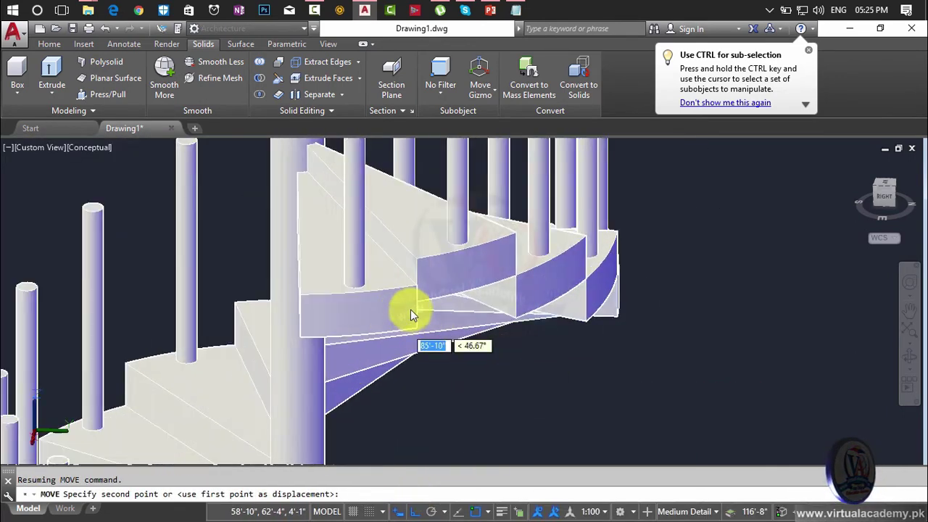
pyautogui.scroll(1, 418, 258)
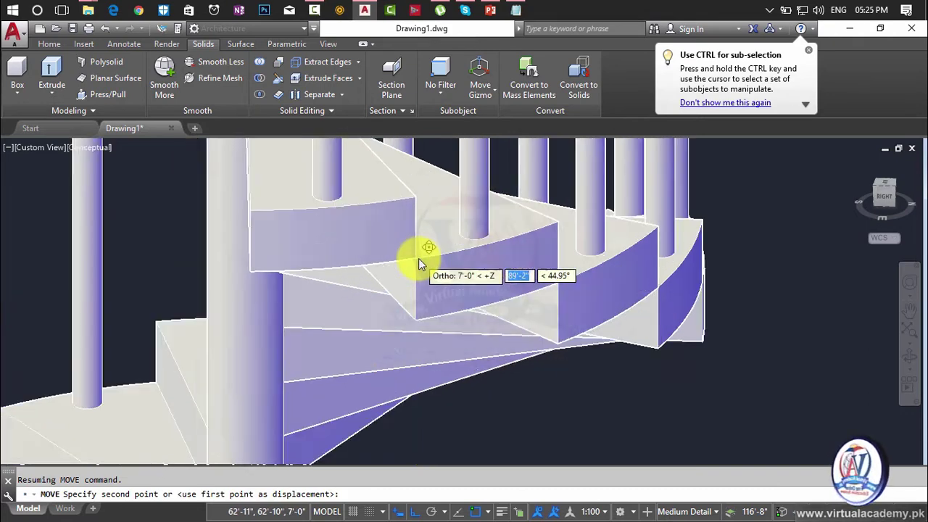
pyautogui.scroll(2, 418, 258)
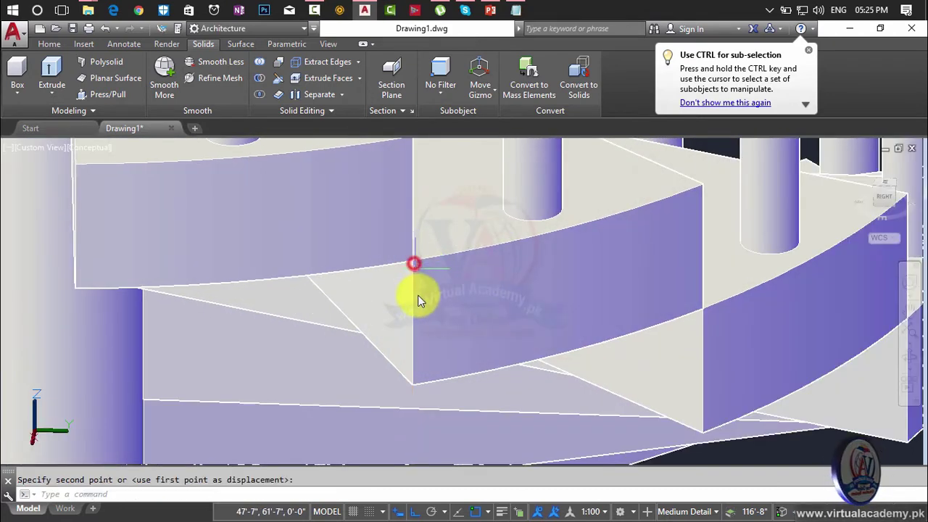
pyautogui.scroll(-4, 410, 345)
pyautogui.click(449, 353)
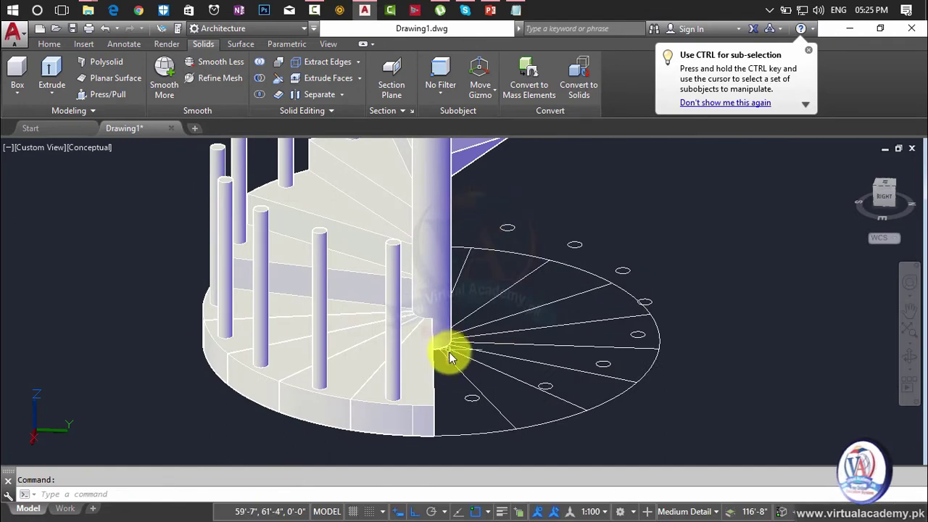
pyautogui.keyDown('shift'); pyautogui.moveTo(450, 357); pyautogui.dragTo(460, 394, button='middle'); pyautogui.keyUp('shift')
pyautogui.write('N')
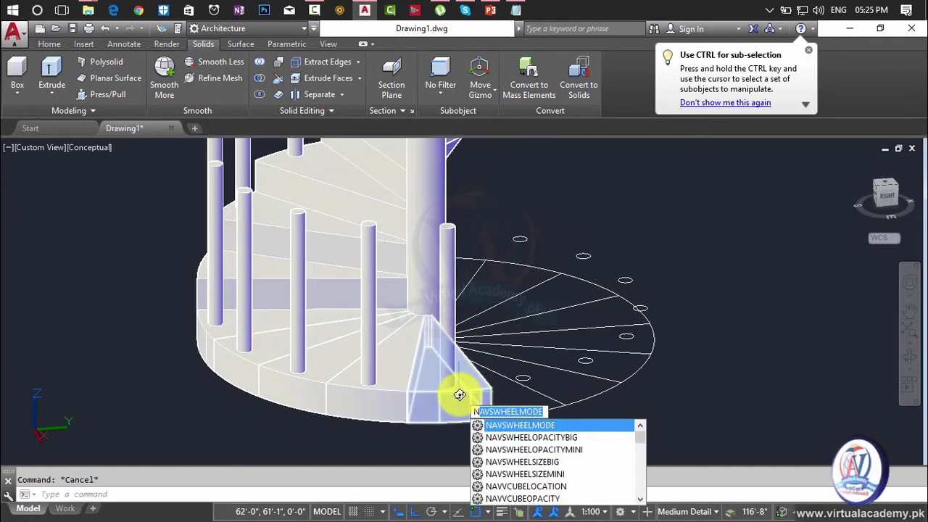
# - Move the next base wedge tread and its rod up onto the current top step, corner to corner
pyautogui.press('BackSpace')
pyautogui.press('BackSpace')
pyautogui.press('BackSpace')
pyautogui.press('Return')
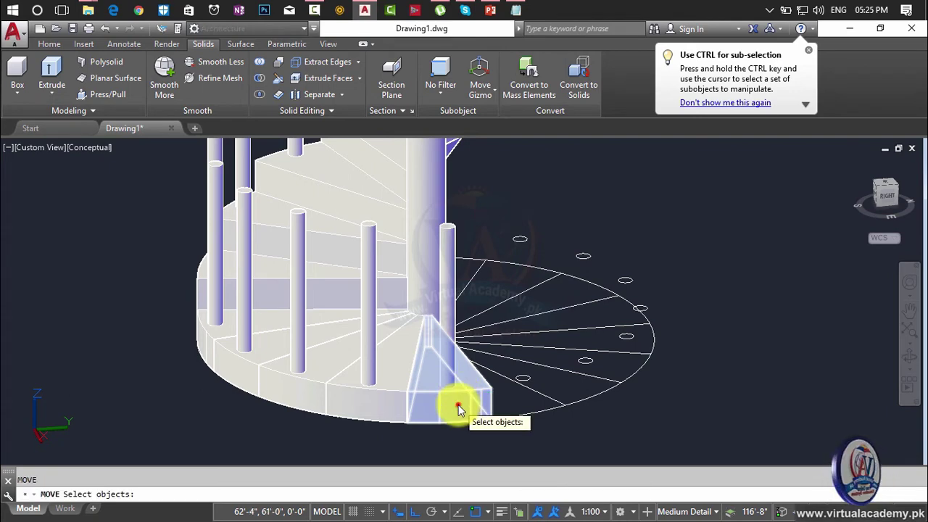
pyautogui.click(455, 377)
pyautogui.click(449, 329)
pyautogui.press('Return')
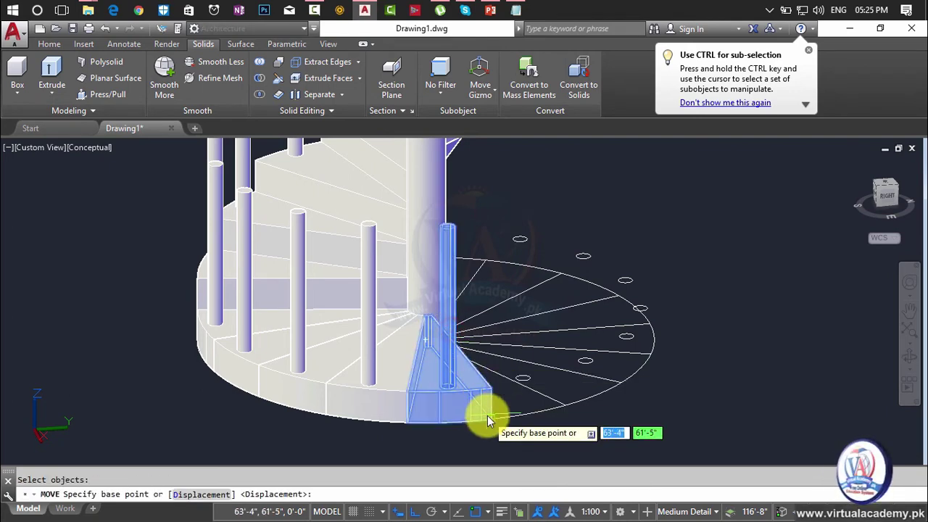
pyautogui.scroll(4, 487, 416)
pyautogui.click(497, 431)
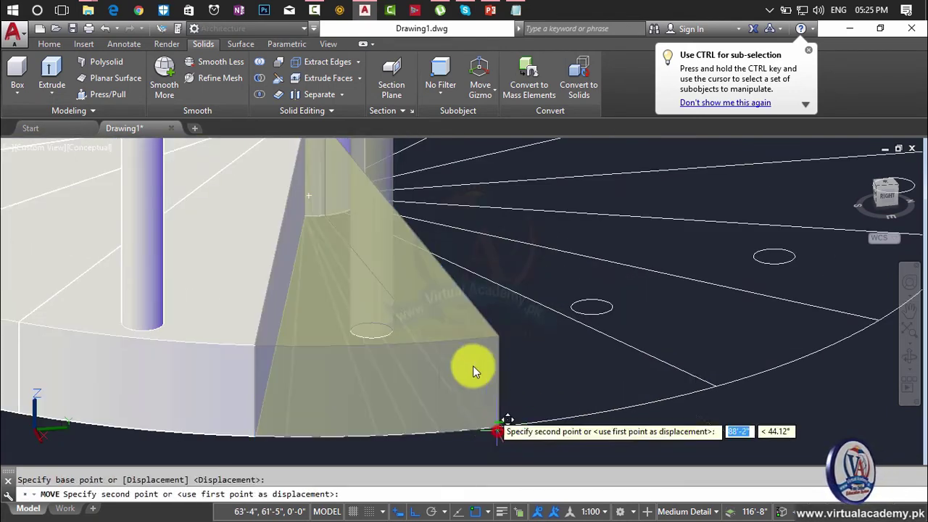
pyautogui.scroll(-5, 473, 365)
pyautogui.scroll(4, 406, 384)
pyautogui.scroll(-3, 366, 435)
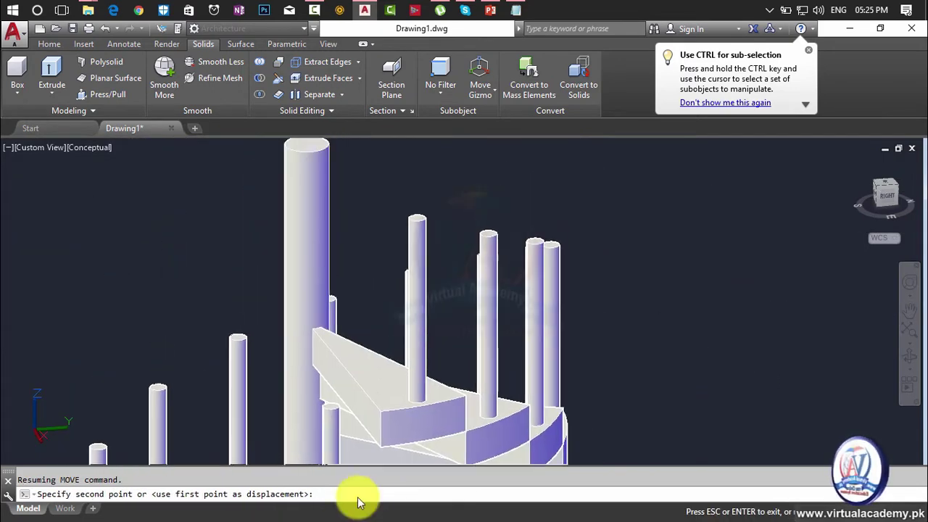
pyautogui.scroll(2, 357, 410)
pyautogui.scroll(3, 368, 404)
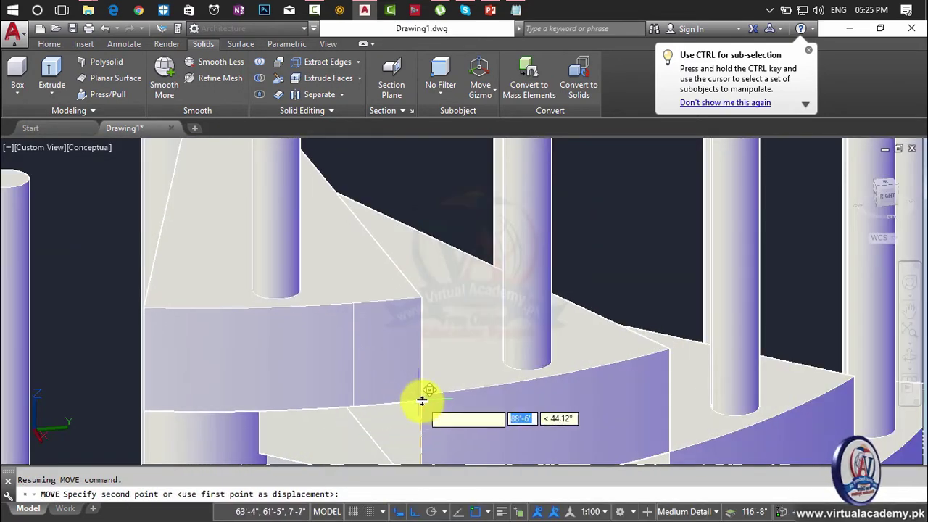
pyautogui.scroll(-3, 424, 400)
pyautogui.scroll(-3, 425, 399)
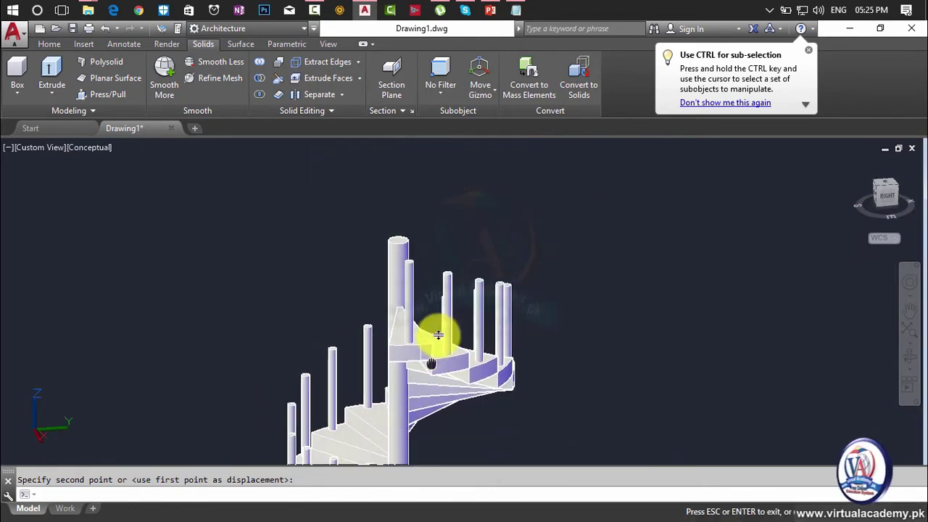
pyautogui.click(414, 409)
pyautogui.scroll(-2, 431, 346)
pyautogui.scroll(3, 420, 369)
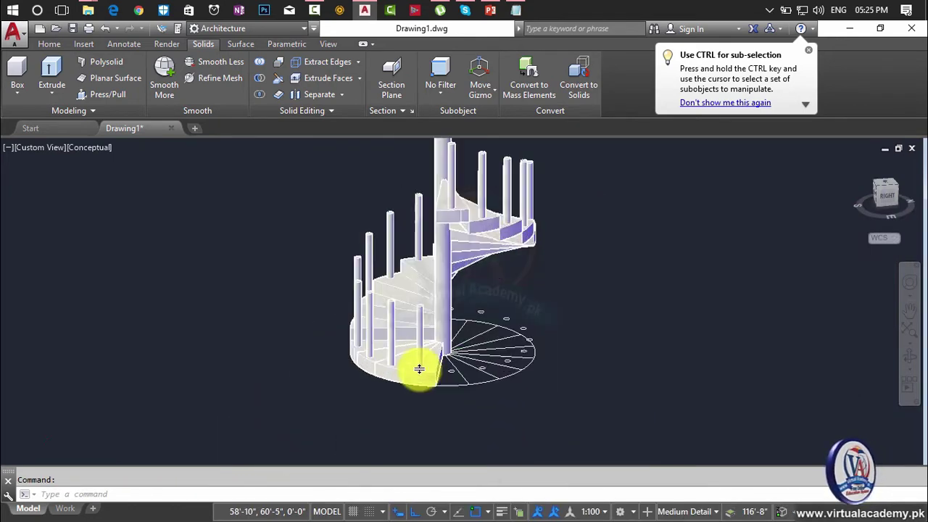
pyautogui.scroll(3, 419, 371)
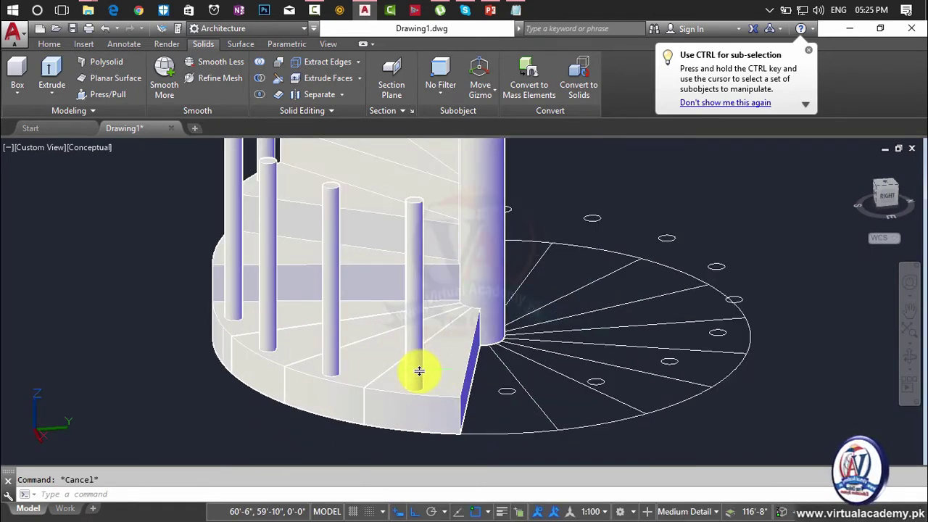
# - Stack another base tread with its rod on the previous top tread using MOVE
pyautogui.write('m')
pyautogui.press('Return')
pyautogui.click(414, 364)
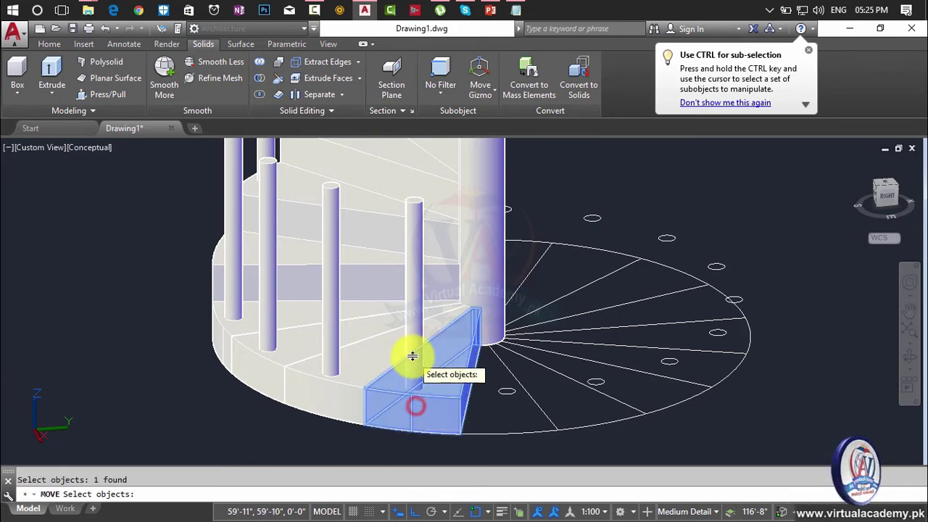
pyautogui.click(412, 347)
pyautogui.press('Return')
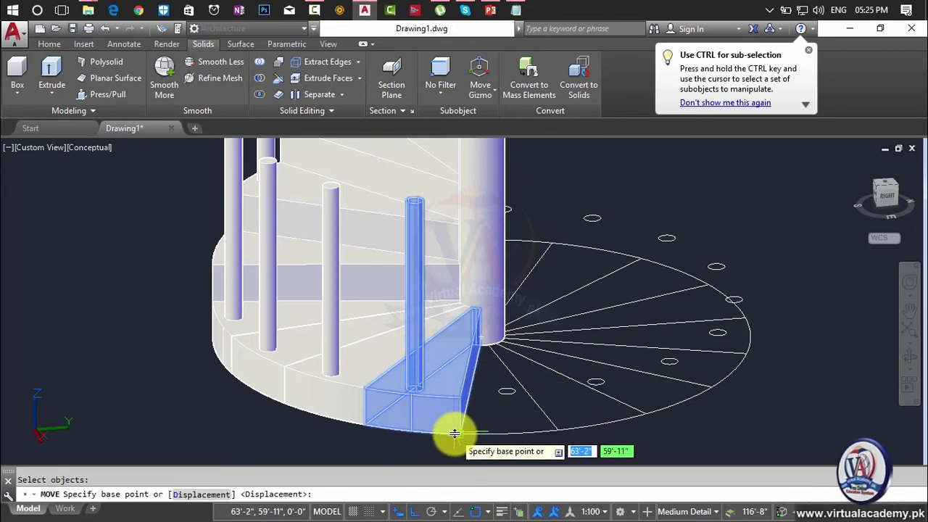
pyautogui.click(459, 433)
pyautogui.scroll(-5, 481, 353)
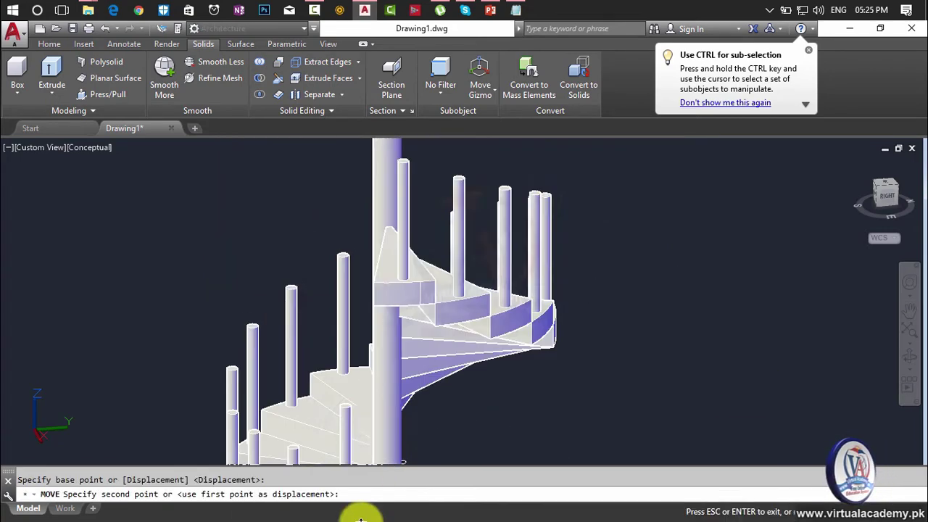
pyautogui.scroll(3, 408, 400)
pyautogui.scroll(2, 341, 351)
pyautogui.scroll(3, 326, 324)
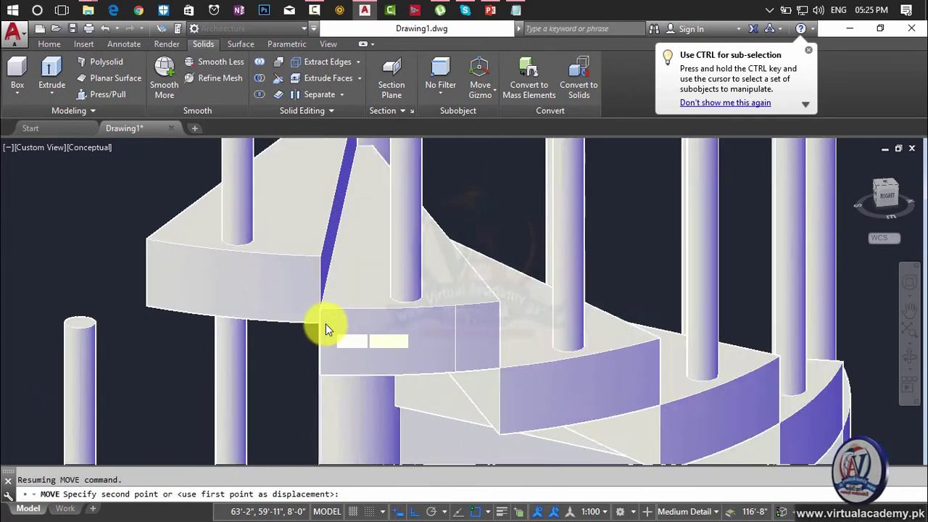
pyautogui.scroll(3, 325, 323)
pyautogui.scroll(2, 325, 324)
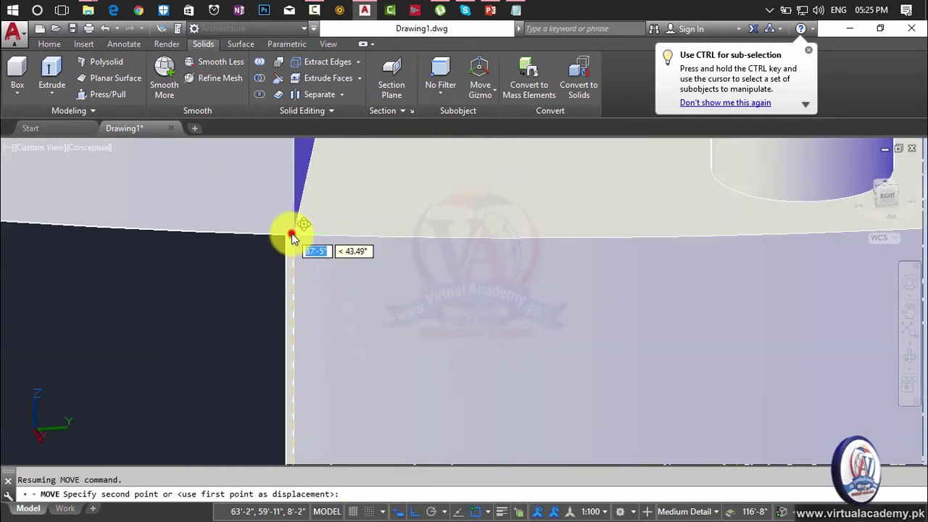
pyautogui.scroll(-5, 332, 355)
pyautogui.click(333, 361)
pyautogui.scroll(-3, 334, 360)
pyautogui.scroll(-2, 395, 312)
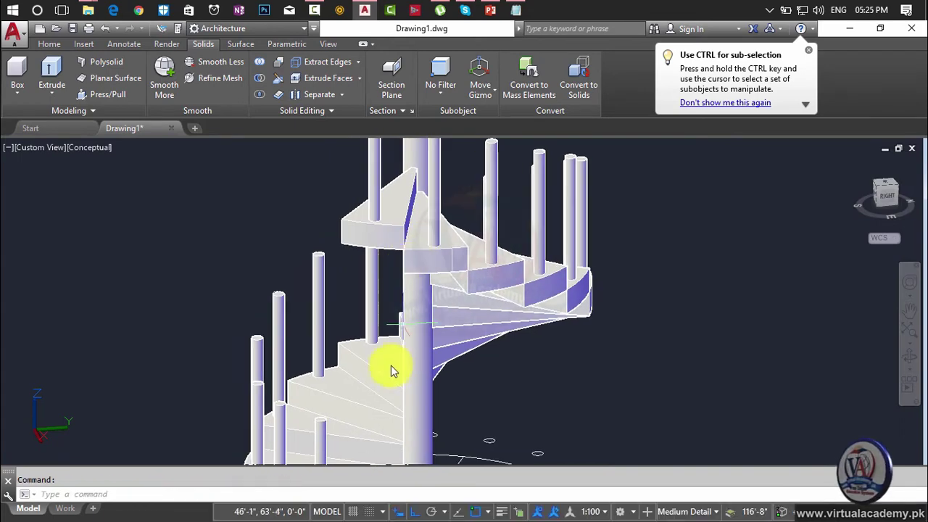
pyautogui.keyDown('shift'); pyautogui.moveTo(375, 391); pyautogui.dragTo(429, 392, button='middle'); pyautogui.keyUp('shift')
pyautogui.scroll(-4, 418, 406)
pyautogui.scroll(3, 429, 392)
# - Start moving a further base tread and its rod, with the base point at its outer corner
pyautogui.press('Escape')
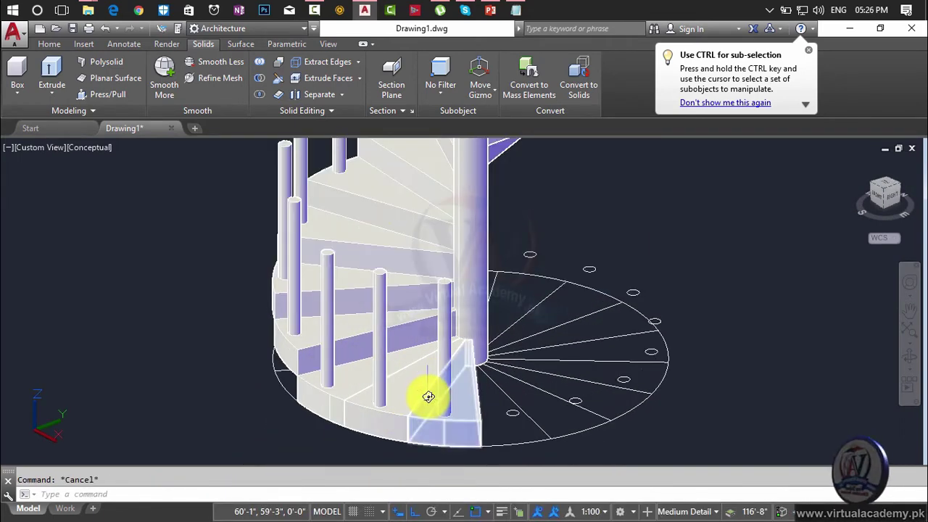
pyautogui.write('m')
pyautogui.press('Return')
pyautogui.click(441, 422)
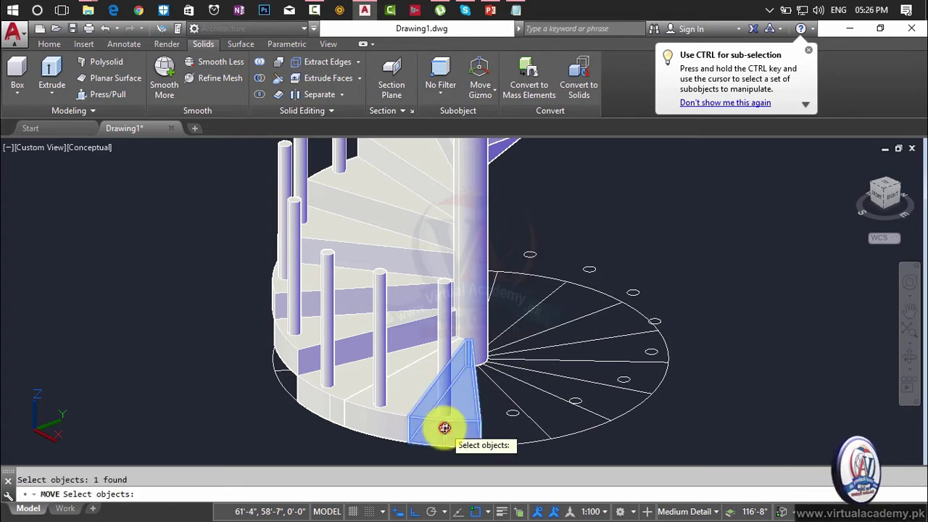
pyautogui.click(442, 346)
pyautogui.press('Return')
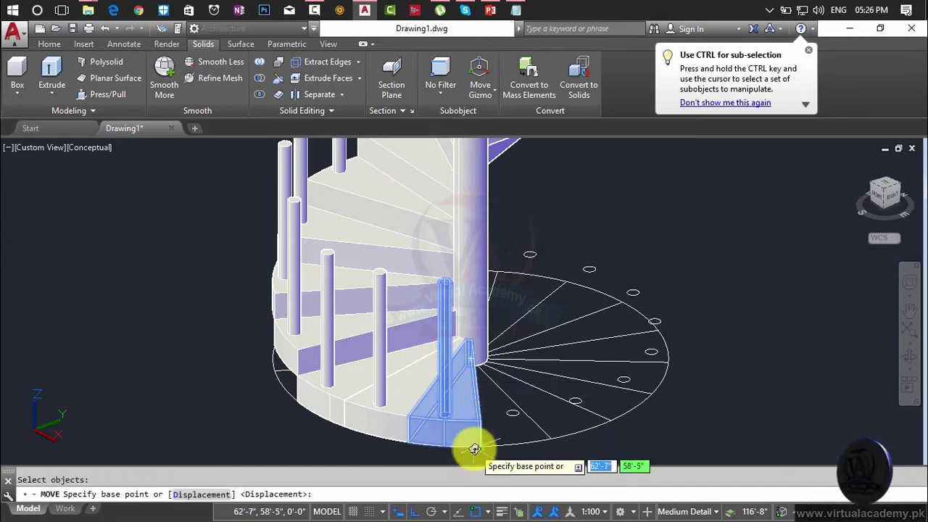
pyautogui.scroll(3, 472, 445)
pyautogui.click(494, 445)
pyautogui.scroll(-3, 493, 421)
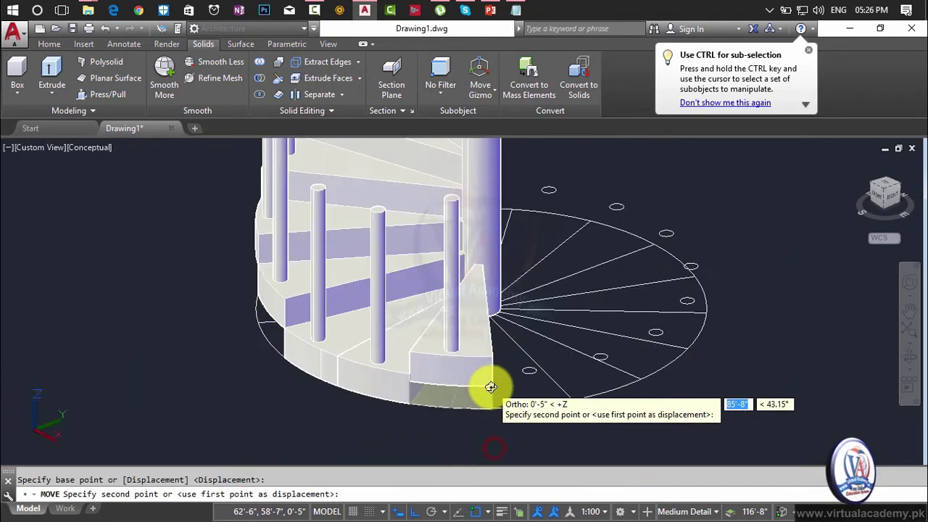
pyautogui.scroll(-2, 493, 386)
pyautogui.scroll(1, 427, 331)
pyautogui.scroll(3, 427, 331)
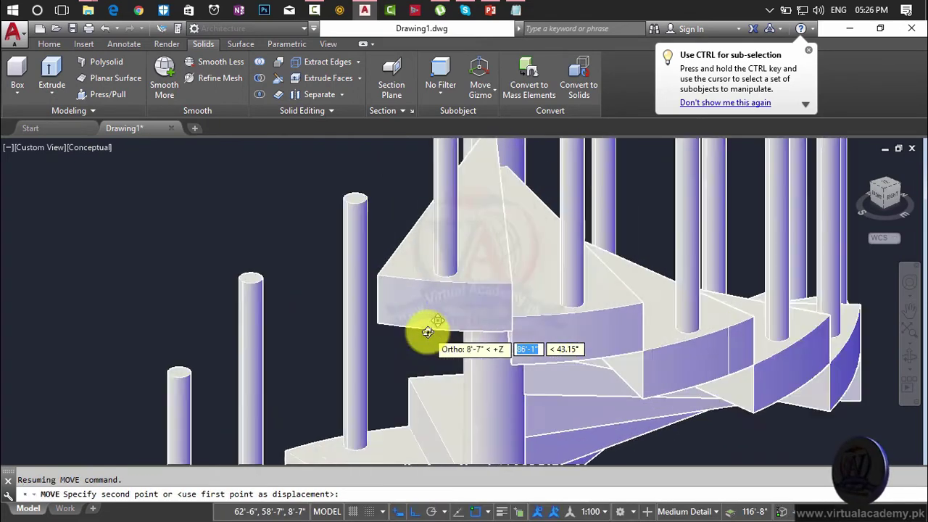
pyautogui.scroll(2, 493, 341)
pyautogui.scroll(3, 541, 321)
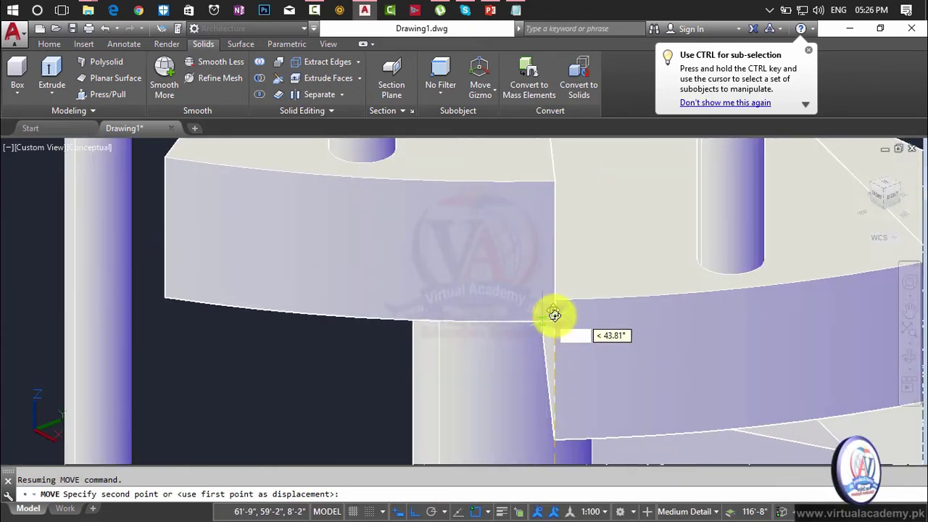
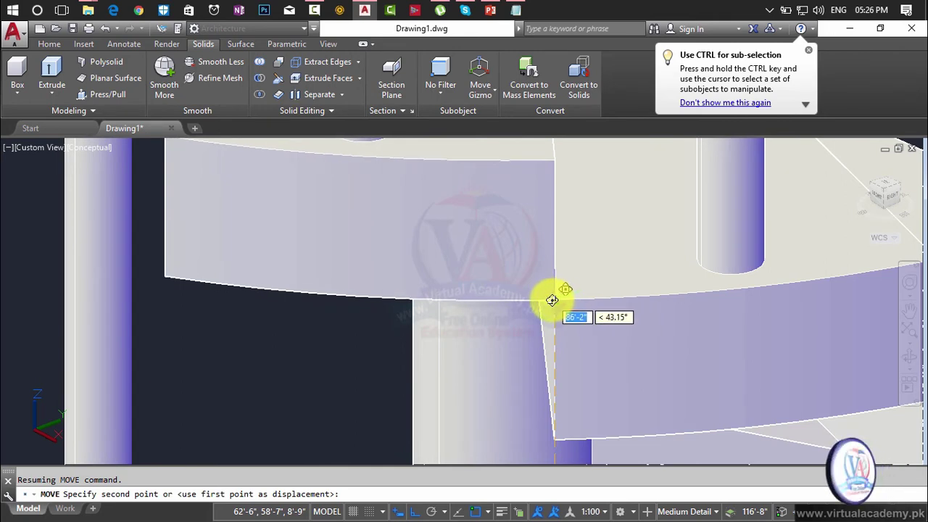
# - Finish placing the previous stair piece and orbit the view to the stair base
pyautogui.click(553, 300)
pyautogui.scroll(-3, 543, 362)
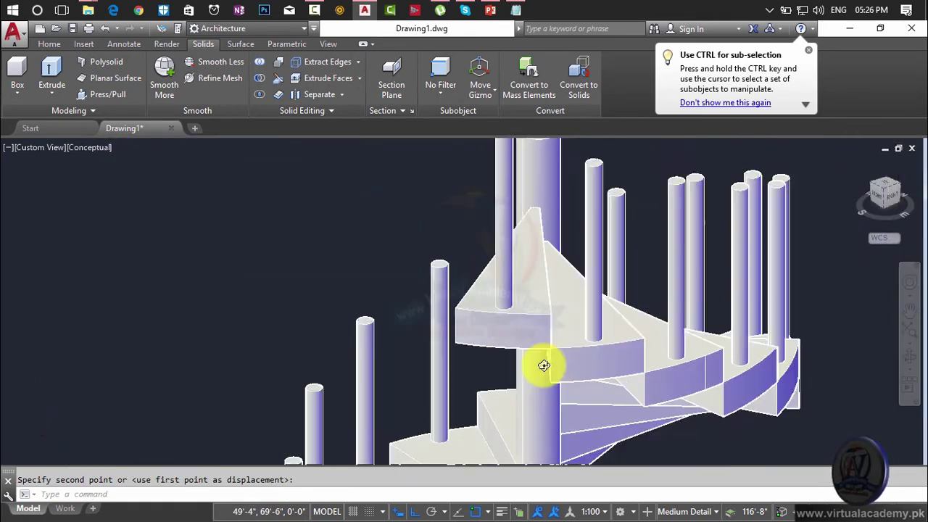
pyautogui.scroll(-2, 537, 290)
pyautogui.moveTo(522, 186)
pyautogui.mouseDown(button='middle')
pyautogui.moveTo(481, 434)
pyautogui.moveTo(504, 366)
pyautogui.mouseUp(button='middle')
pyautogui.scroll(2, 491, 384)
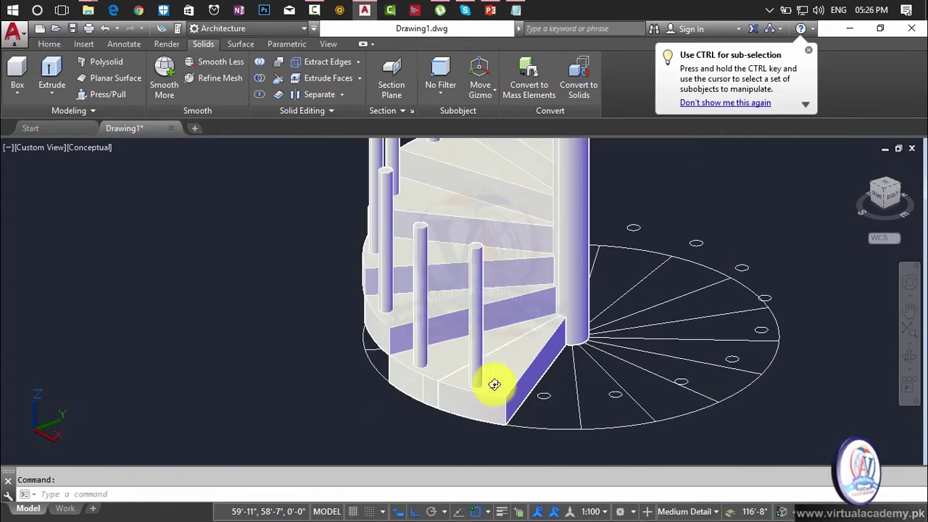
# - Start MOVE on the bottom tread and baluster, with the tread's outer corner as base point
pyautogui.write('m')
pyautogui.press('Return')
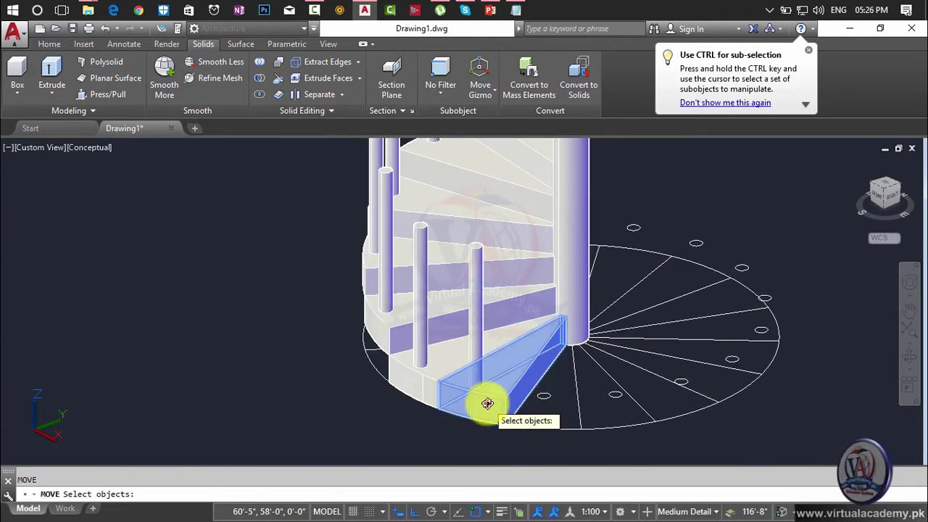
pyautogui.press('Return')
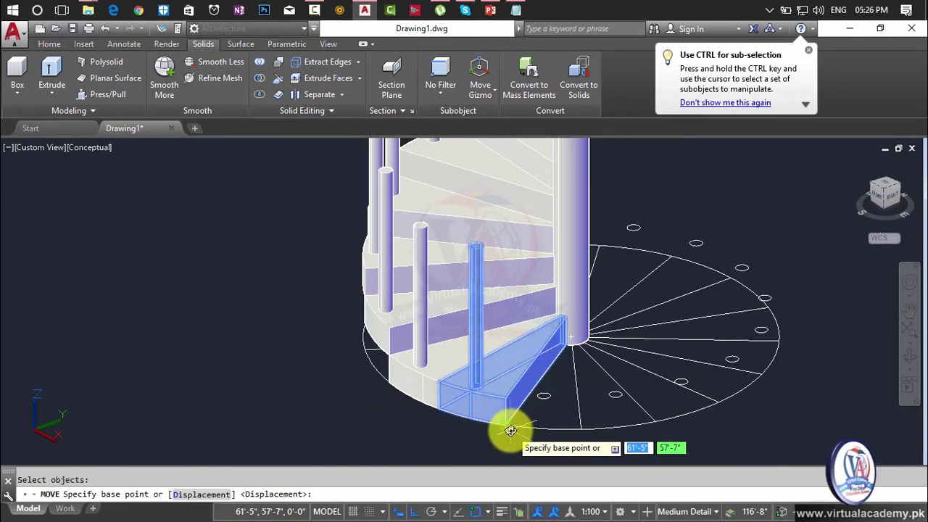
pyautogui.scroll(3, 496, 417)
pyautogui.click(498, 416)
# - Drop the tread and baluster onto the edge of the step above
pyautogui.scroll(-2, 499, 417)
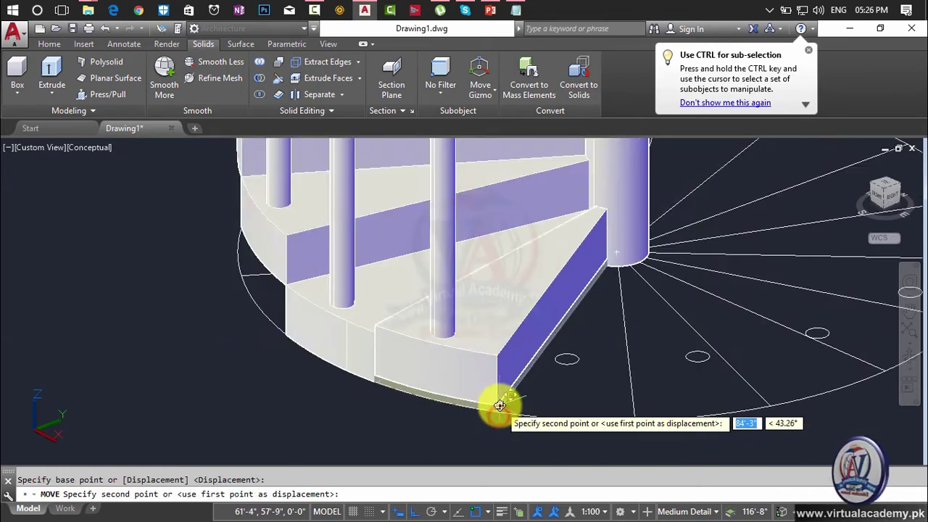
pyautogui.scroll(-3, 498, 406)
pyautogui.scroll(-2, 485, 428)
pyautogui.scroll(3, 469, 339)
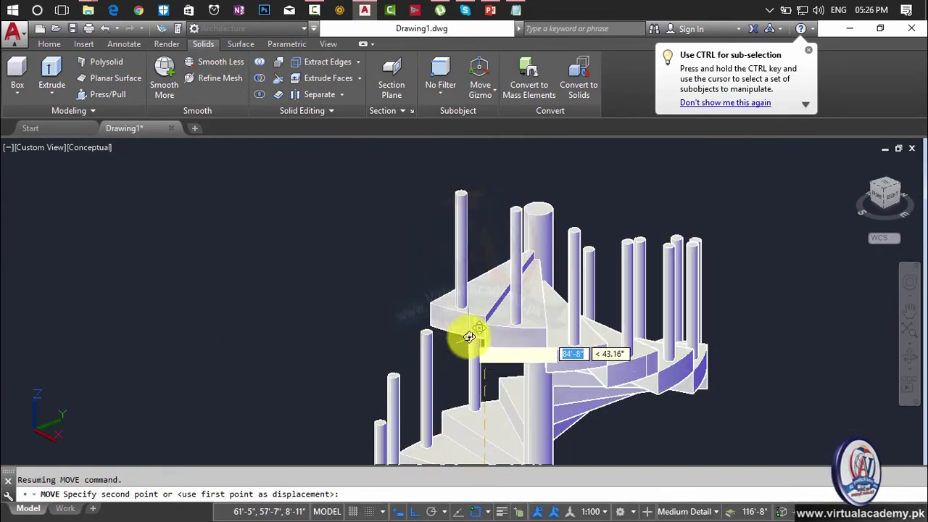
pyautogui.scroll(2, 468, 332)
pyautogui.scroll(2, 468, 331)
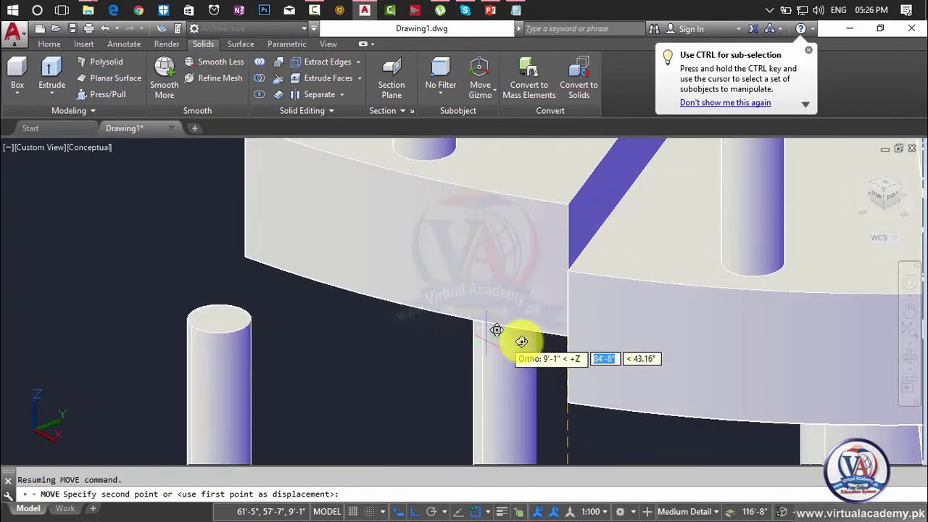
pyautogui.click(571, 270)
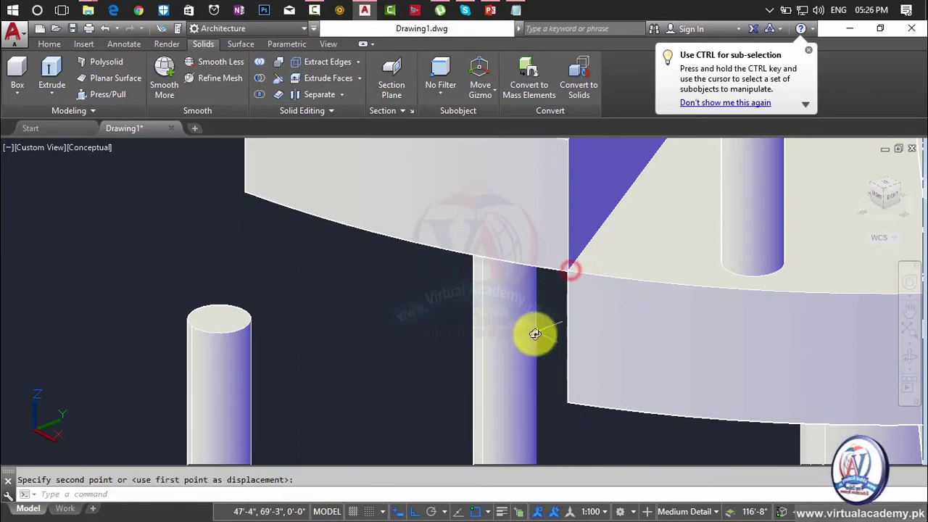
pyautogui.scroll(-3, 534, 332)
pyautogui.scroll(2, 518, 176)
pyautogui.scroll(-2, 484, 362)
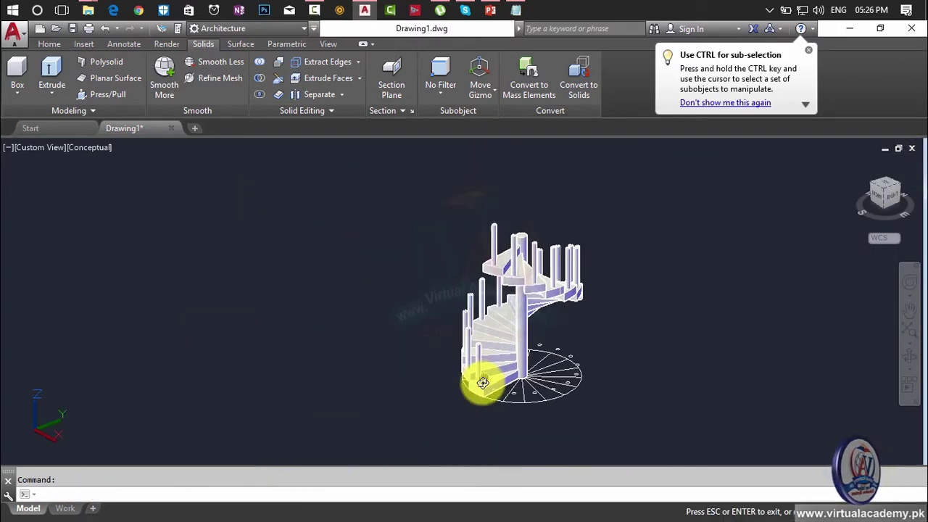
# - Zoom in on the stair and enter a partial command to bring up the 3DPOLY suggestion
pyautogui.scroll(3, 482, 376)
pyautogui.scroll(-2, 483, 373)
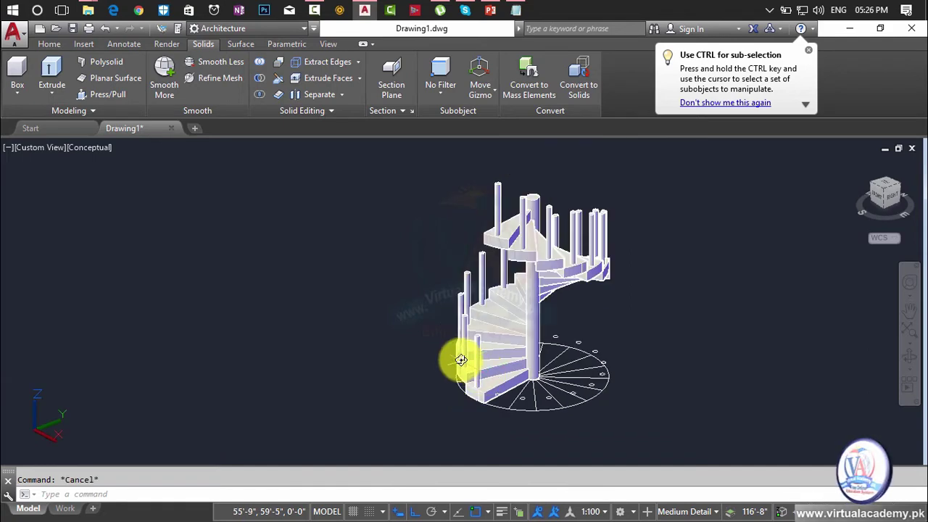
pyautogui.scroll(2, 465, 355)
pyautogui.moveTo(466, 348)
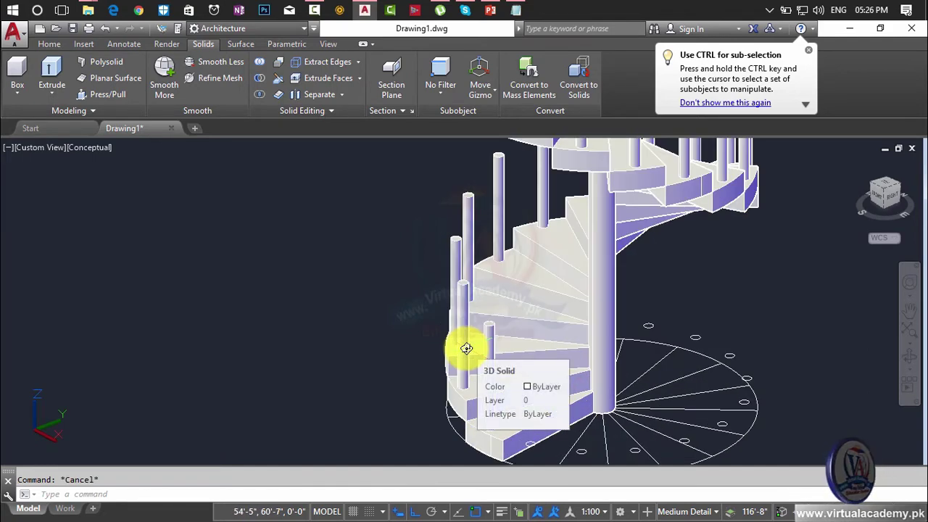
pyautogui.scroll(3, 497, 306)
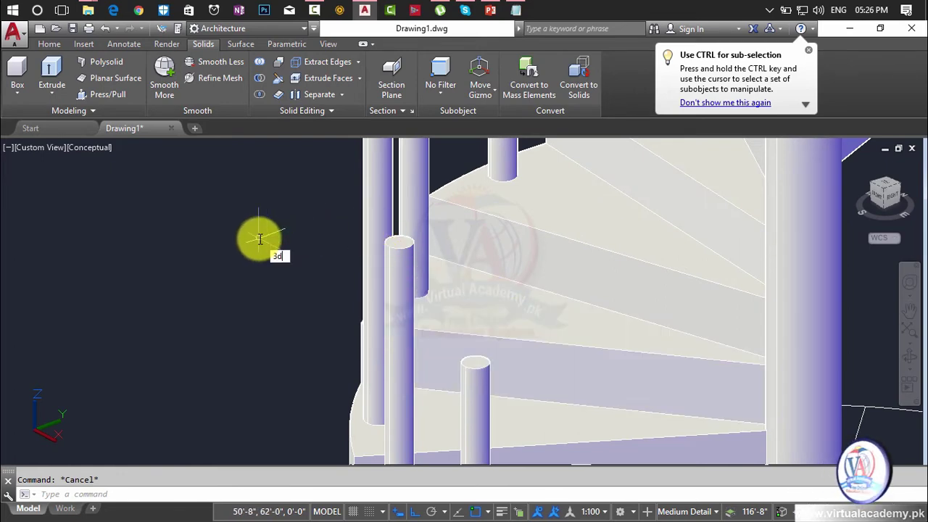
pyautogui.write('pl')
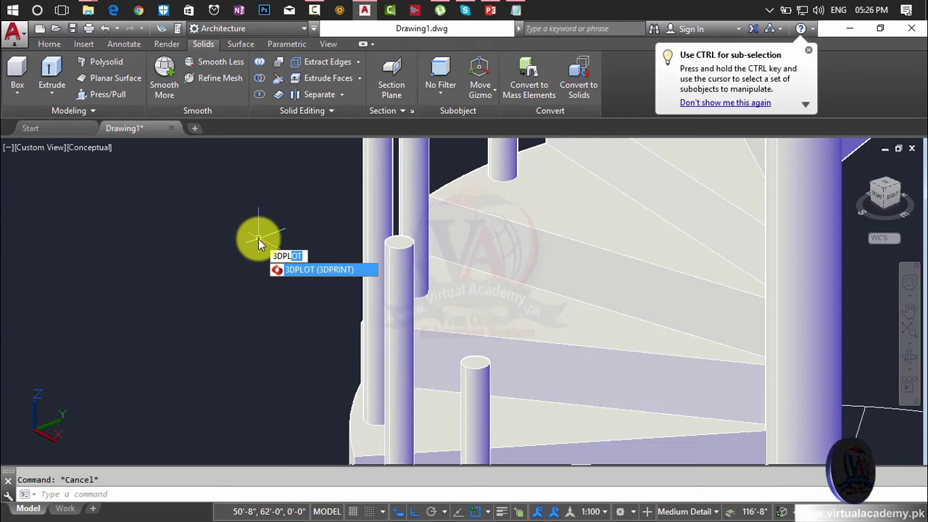
pyautogui.press('BackSpace')
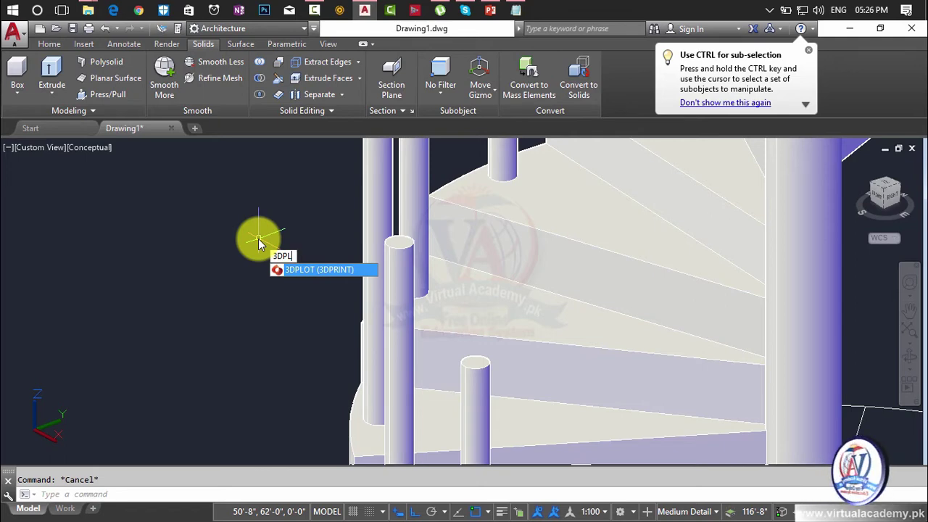
pyautogui.press('BackSpace')
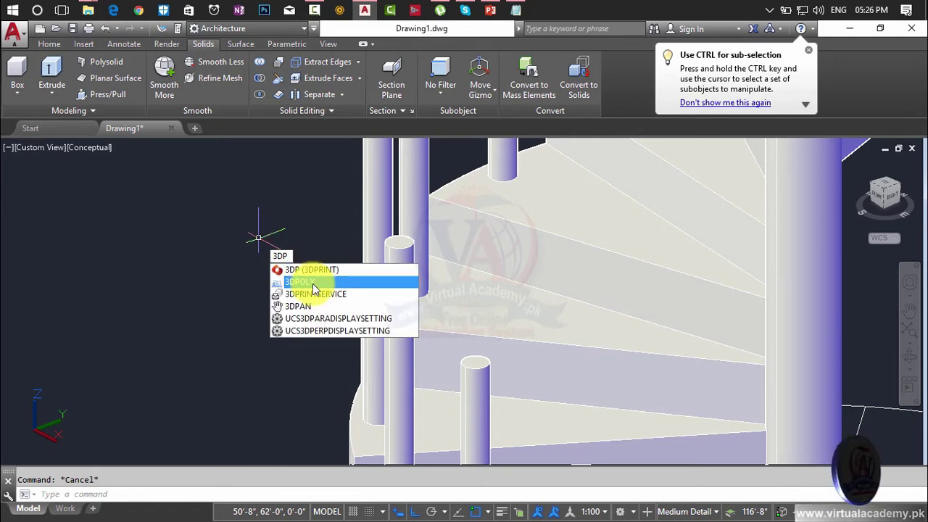
# - Start a 3D polyline on the first baluster top and add a vertex on the next baluster top
pyautogui.click(290, 281)
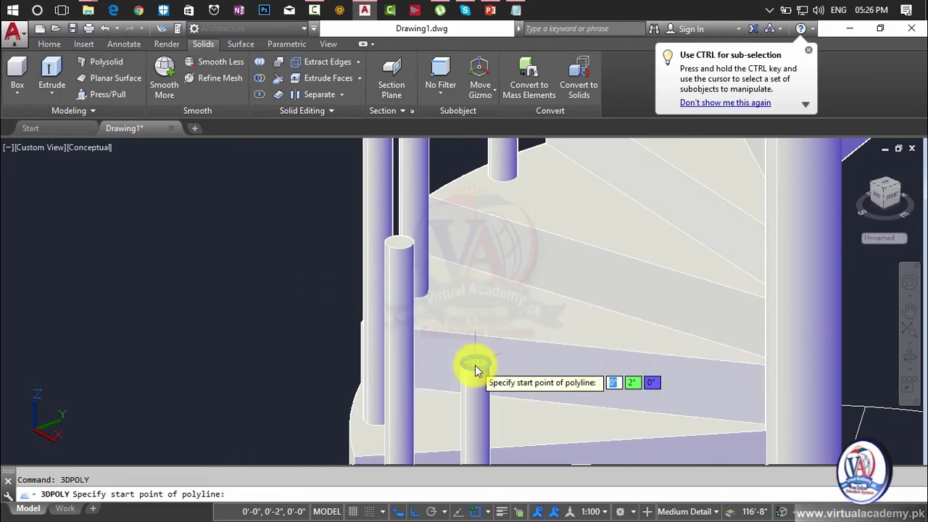
pyautogui.scroll(5, 475, 365)
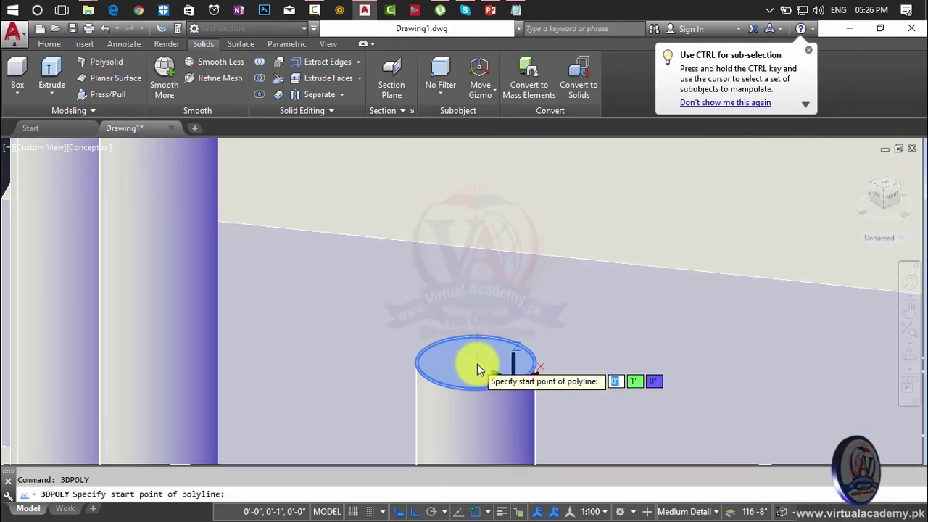
pyautogui.scroll(2, 481, 385)
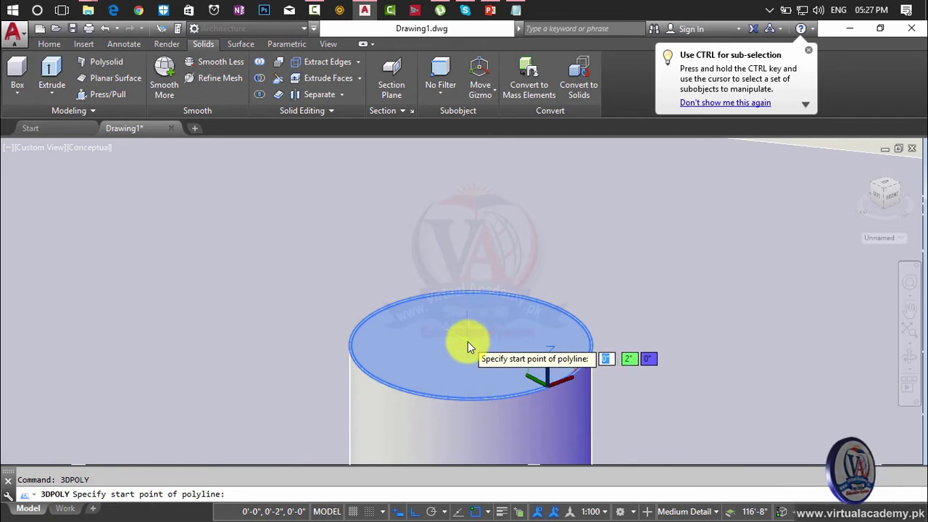
pyautogui.click(526, 389)
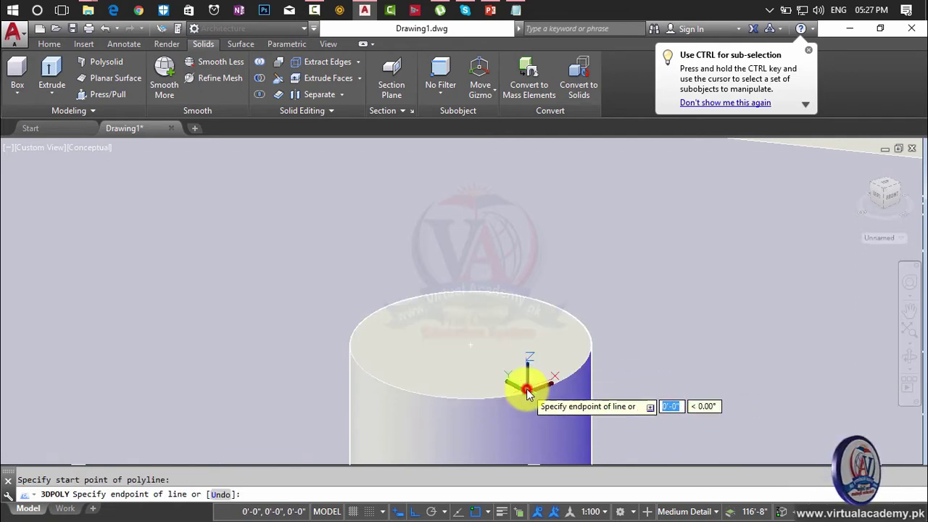
pyautogui.moveTo(429, 324)
pyautogui.keyDown('shift'); pyautogui.mouseDown(button='middle')
pyautogui.moveTo(346, 241)
pyautogui.moveTo(418, 406)
pyautogui.mouseUp(button='middle'); pyautogui.keyUp('shift')
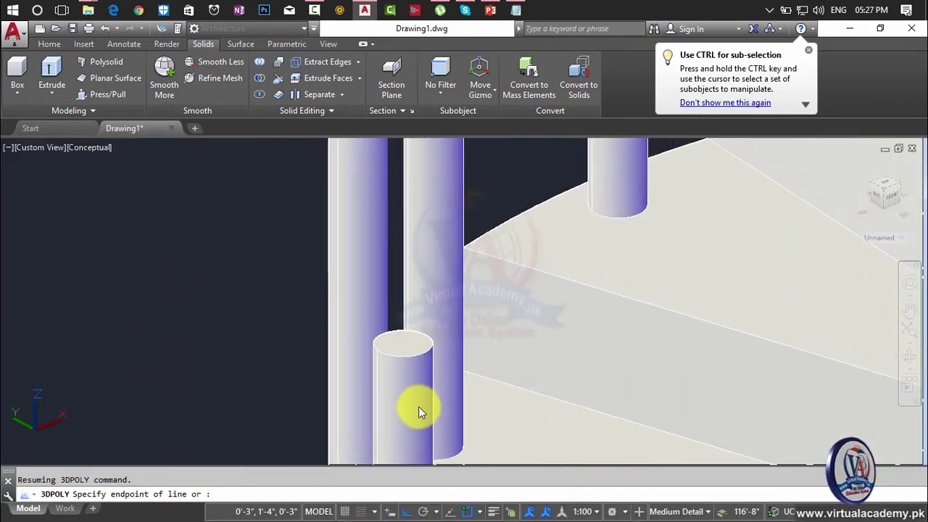
pyautogui.scroll(3, 413, 384)
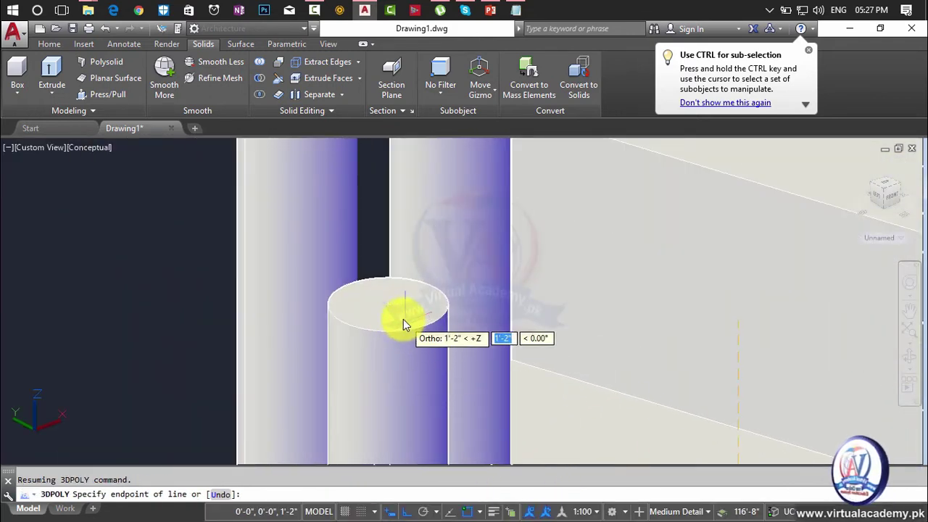
pyautogui.click(389, 305)
# - Extend the railing path across the tops of the next three balusters
pyautogui.keyDown('shift'); pyautogui.moveTo(389, 305); pyautogui.dragTo(524, 514, button='middle'); pyautogui.keyUp('shift')
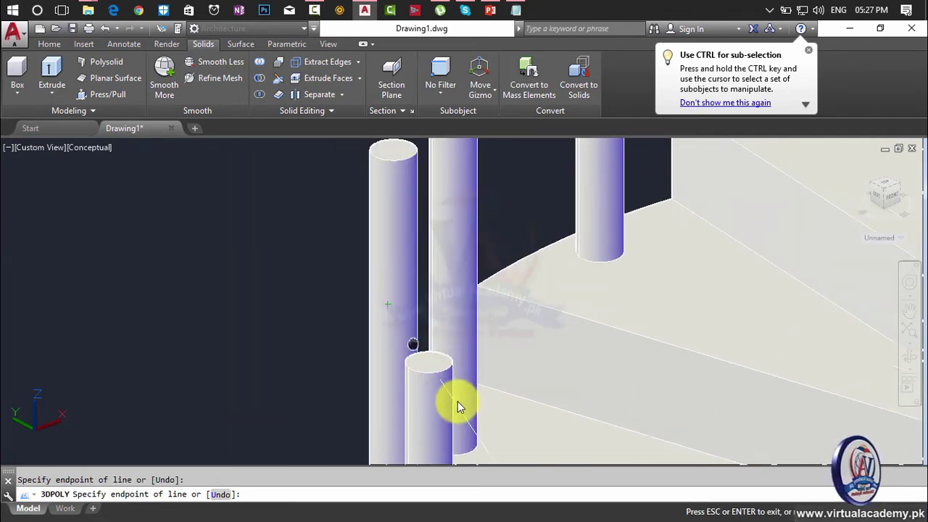
pyautogui.scroll(3, 480, 337)
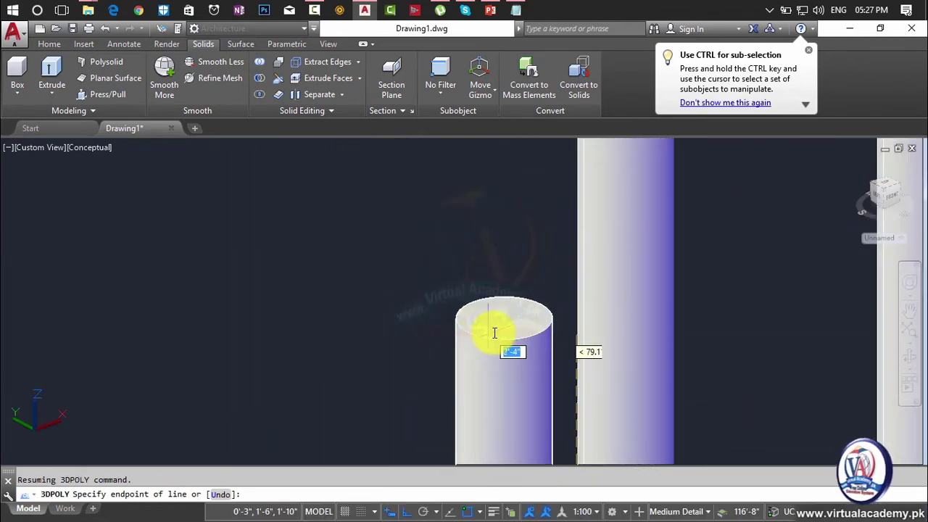
pyautogui.click(507, 319)
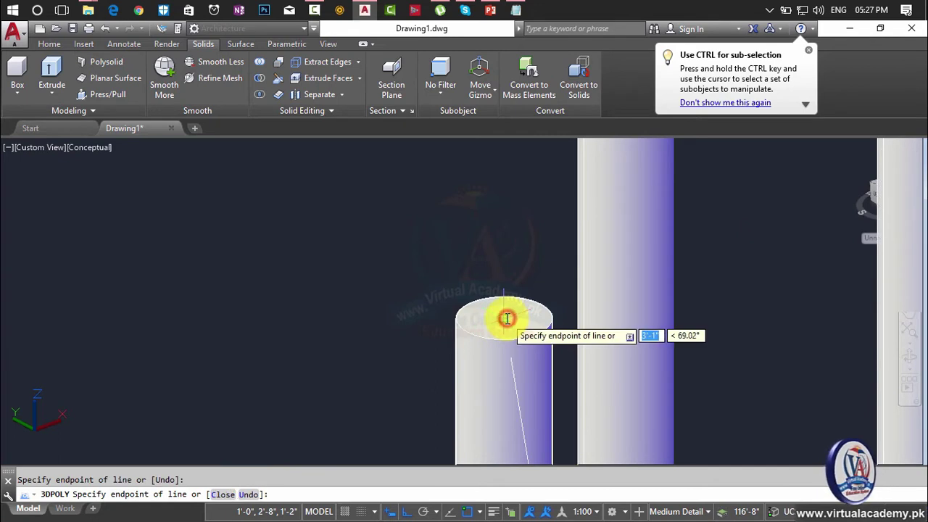
pyautogui.keyDown('shift'); pyautogui.moveTo(508, 319); pyautogui.dragTo(520, 472, button='middle'); pyautogui.keyUp('shift')
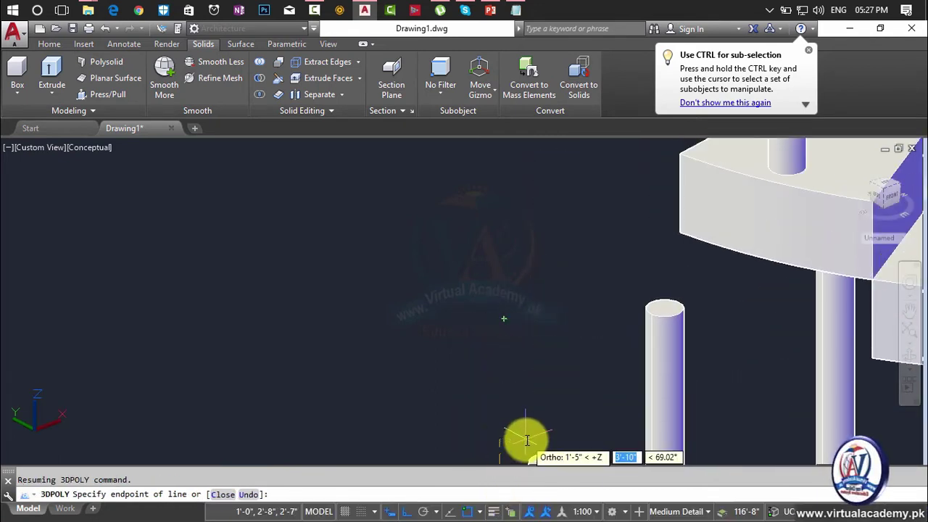
pyautogui.moveTo(524, 440); pyautogui.dragTo(527, 300, button='middle')
pyautogui.scroll(2, 546, 322)
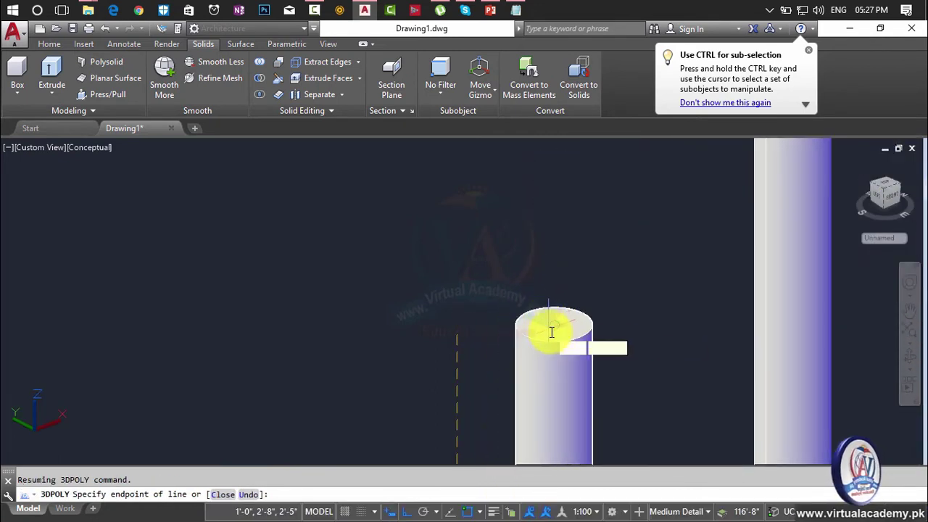
pyautogui.click(556, 328)
pyautogui.scroll(-3, 555, 327)
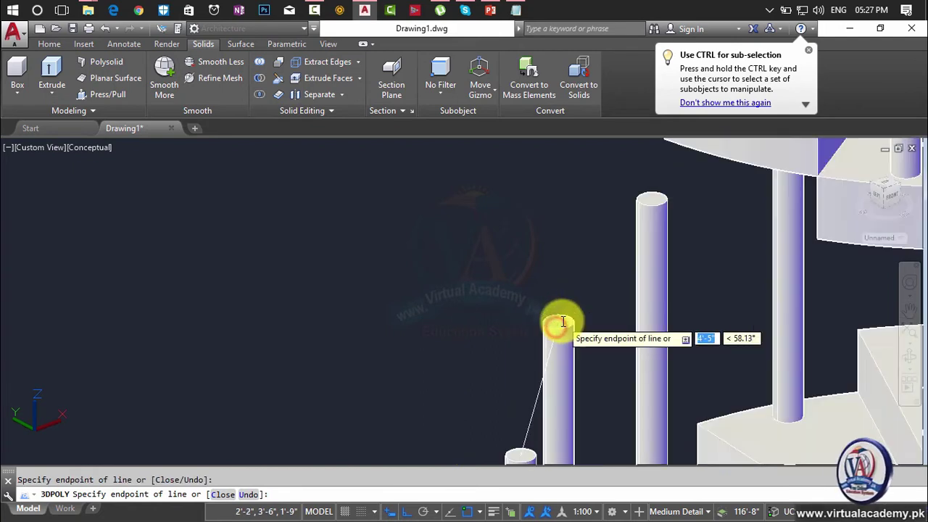
pyautogui.moveTo(559, 317); pyautogui.dragTo(498, 441, button='middle')
pyautogui.scroll(2, 581, 326)
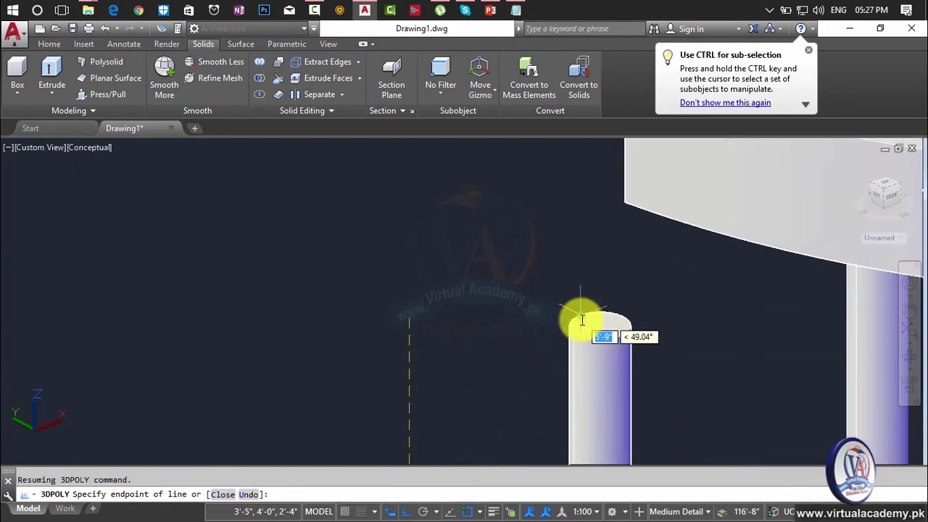
pyautogui.scroll(2, 582, 319)
pyautogui.click(628, 334)
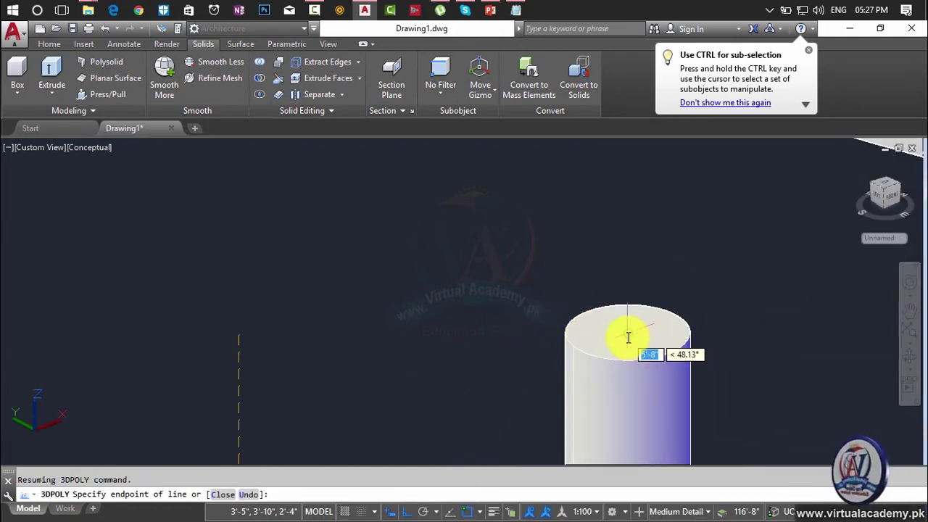
pyautogui.scroll(-3, 649, 340)
pyautogui.scroll(-1, 650, 341)
pyautogui.moveTo(651, 342)
pyautogui.mouseDown(button='middle')
pyautogui.moveTo(591, 296)
pyautogui.moveTo(636, 334)
pyautogui.moveTo(739, 346)
pyautogui.moveTo(761, 338)
pyautogui.mouseUp(button='middle')
# - Bring the middle post into view and add its top centre as the next path vertex
pyautogui.scroll(2, 832, 331)
pyautogui.scroll(2, 845, 326)
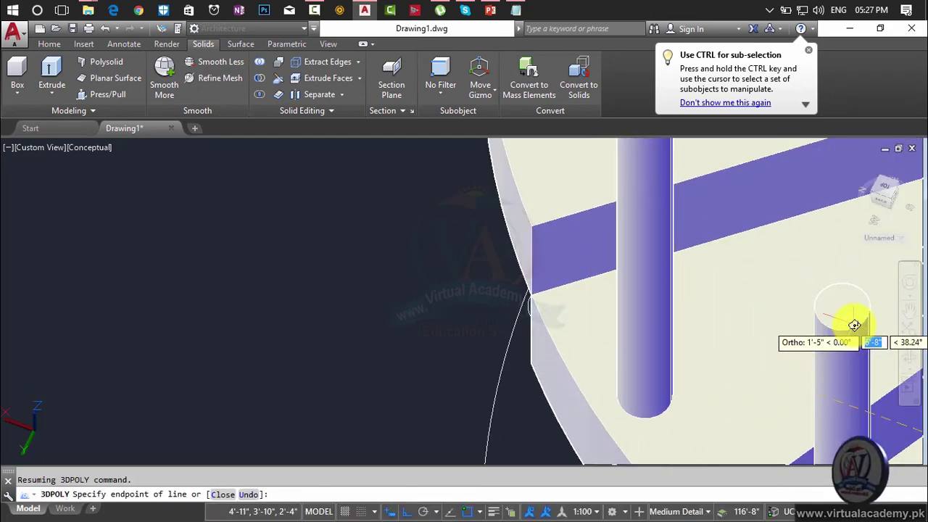
pyautogui.scroll(2, 762, 304)
pyautogui.scroll(1, 729, 283)
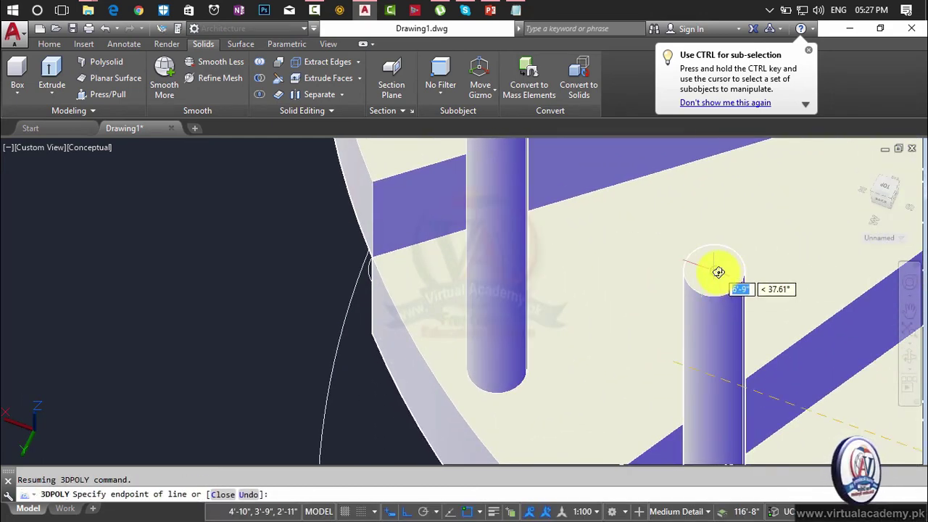
pyautogui.moveTo(709, 270)
pyautogui.keyDown('shift'); pyautogui.mouseDown(button='middle')
pyautogui.moveTo(778, 352)
pyautogui.moveTo(756, 384)
pyautogui.mouseUp(button='middle'); pyautogui.keyUp('shift')
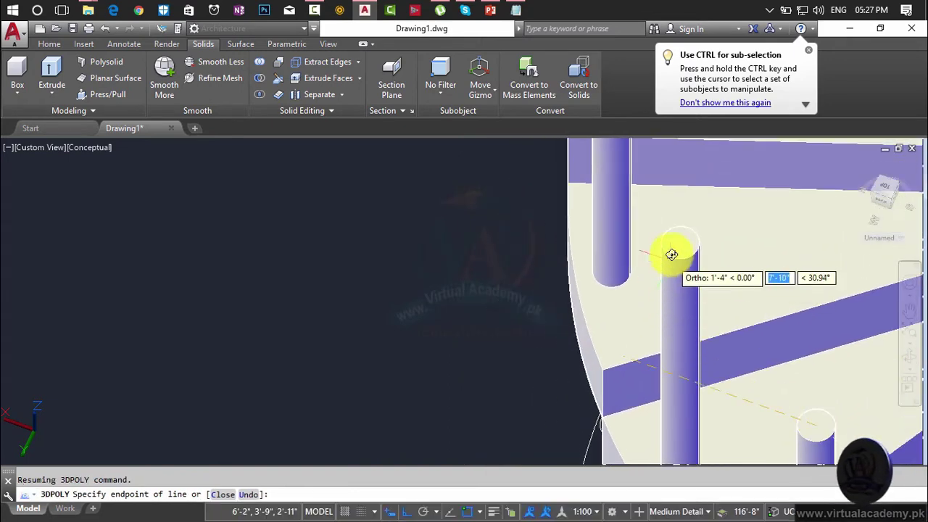
pyautogui.scroll(2, 687, 255)
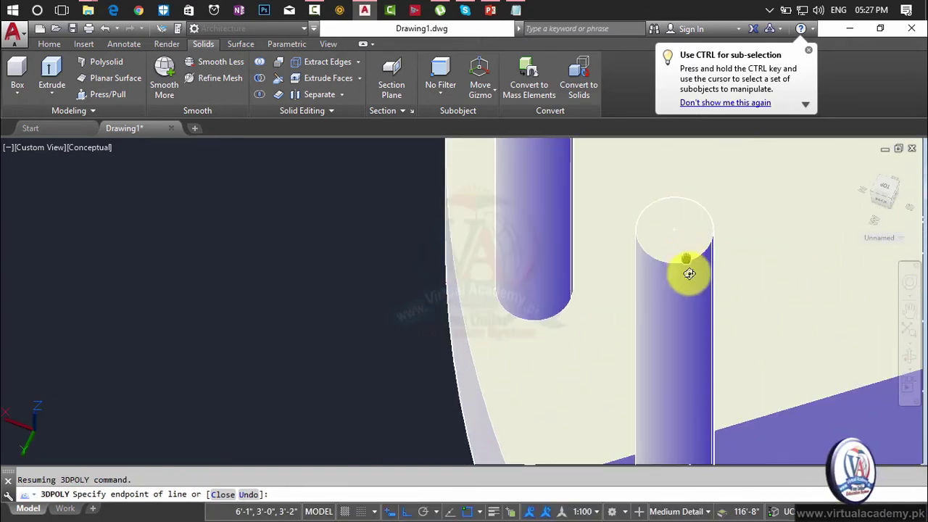
pyautogui.scroll(1, 689, 269)
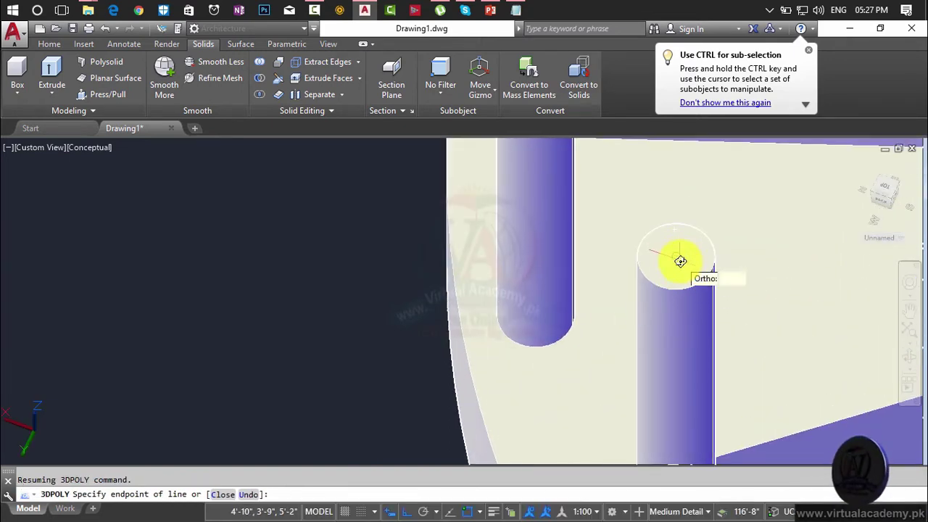
pyautogui.moveTo(678, 296)
pyautogui.mouseDown(button='middle')
pyautogui.moveTo(771, 466)
pyautogui.moveTo(720, 394)
pyautogui.moveTo(723, 419)
pyautogui.mouseUp(button='middle')
pyautogui.scroll(1, 715, 321)
pyautogui.scroll(1, 736, 325)
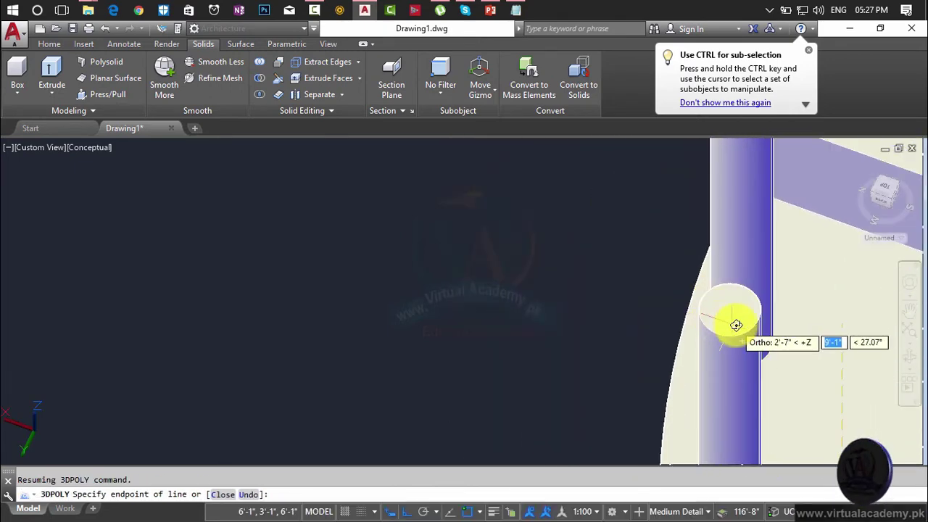
pyautogui.scroll(-1, 732, 311)
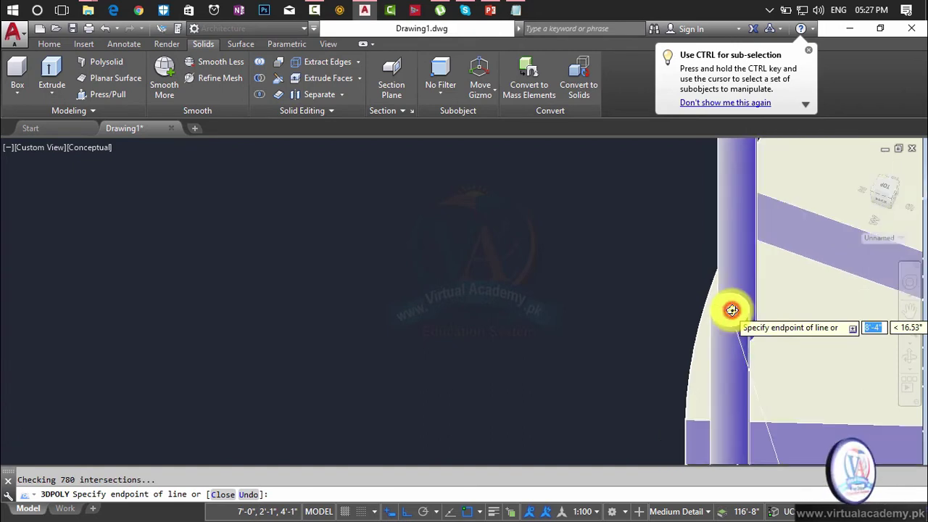
pyautogui.scroll(-1, 729, 309)
pyautogui.moveTo(730, 309)
pyautogui.mouseDown(button='middle')
pyautogui.moveTo(757, 409)
pyautogui.moveTo(771, 269)
pyautogui.mouseUp(button='middle')
pyautogui.scroll(1, 755, 269)
pyautogui.scroll(1, 754, 269)
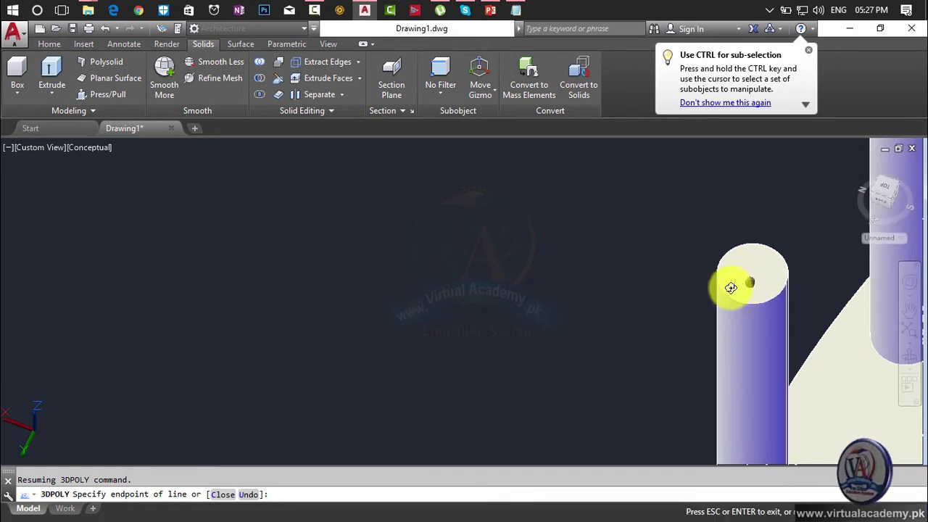
pyautogui.scroll(1, 730, 284)
pyautogui.scroll(2, 684, 306)
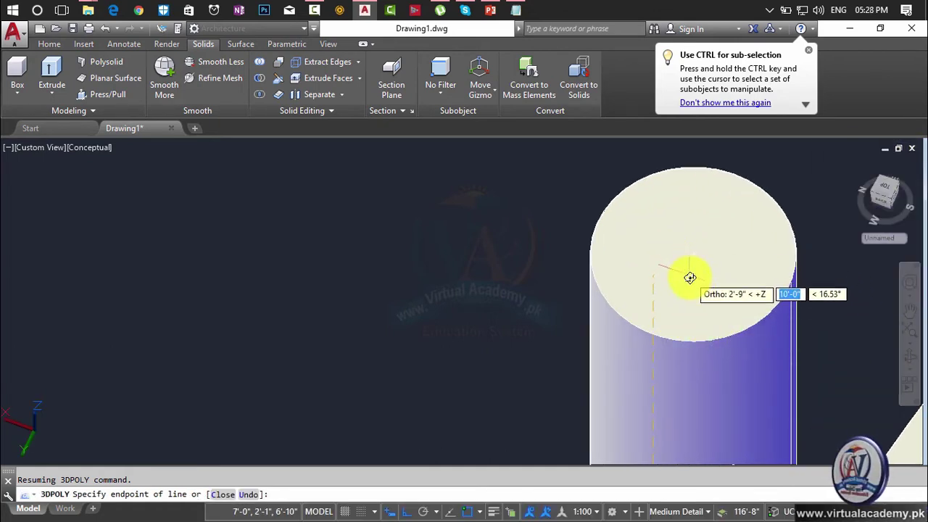
pyautogui.scroll(1, 692, 275)
pyautogui.scroll(1, 700, 272)
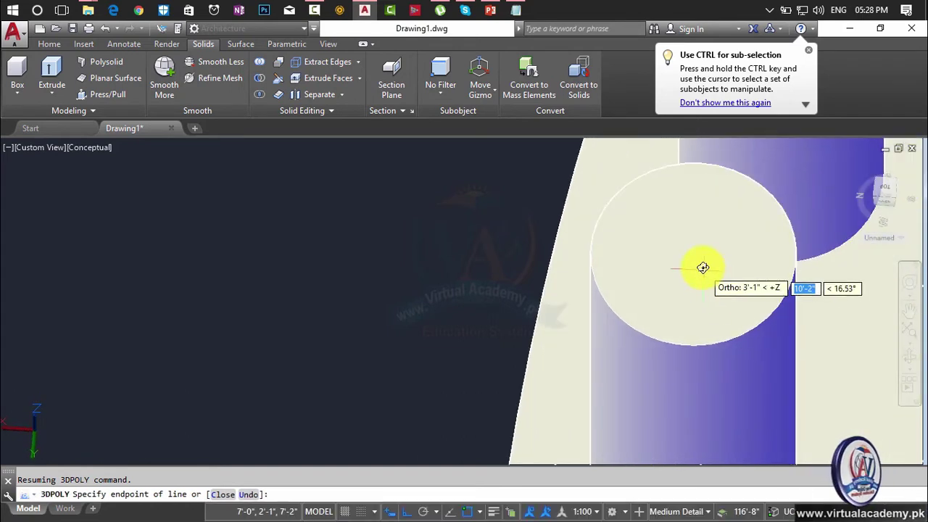
pyautogui.scroll(-3, 696, 256)
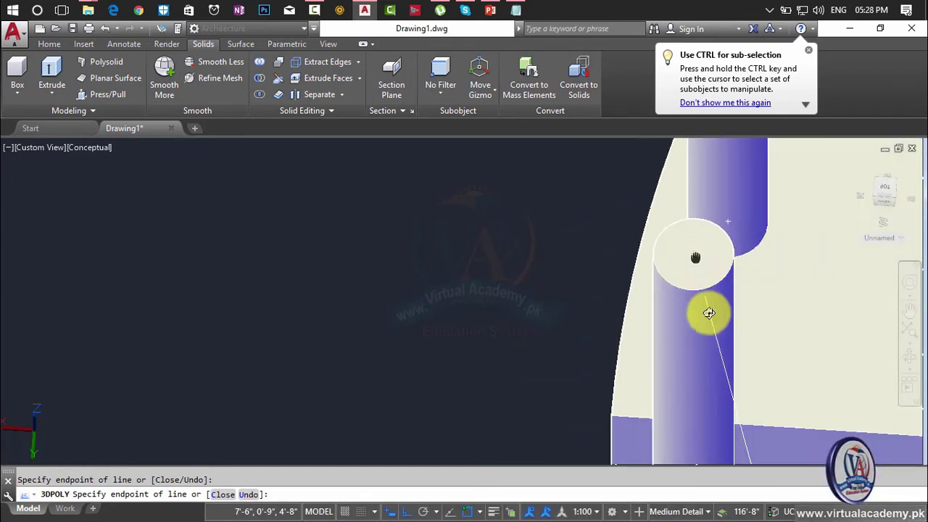
pyautogui.moveTo(709, 311); pyautogui.dragTo(707, 500, button='middle')
pyautogui.moveTo(719, 186); pyautogui.dragTo(725, 265, button='middle')
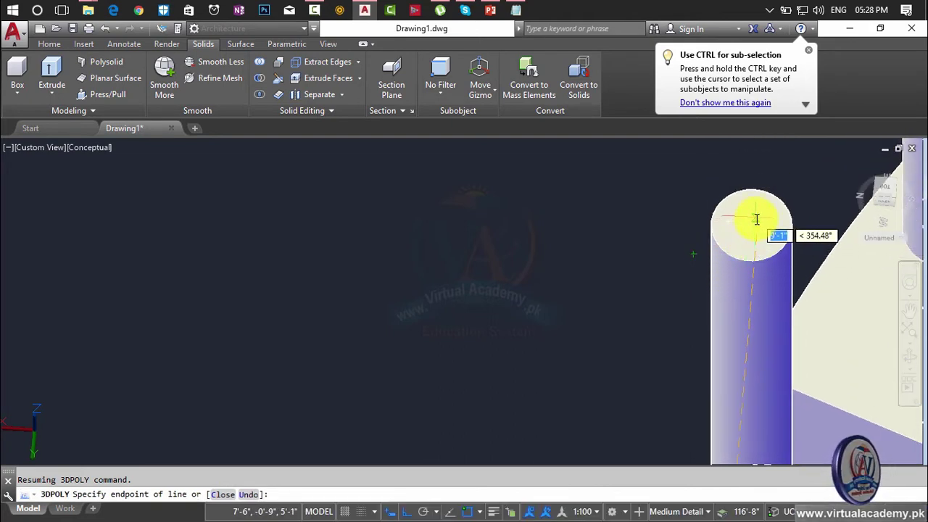
pyautogui.moveTo(748, 240); pyautogui.dragTo(786, 272, button='middle')
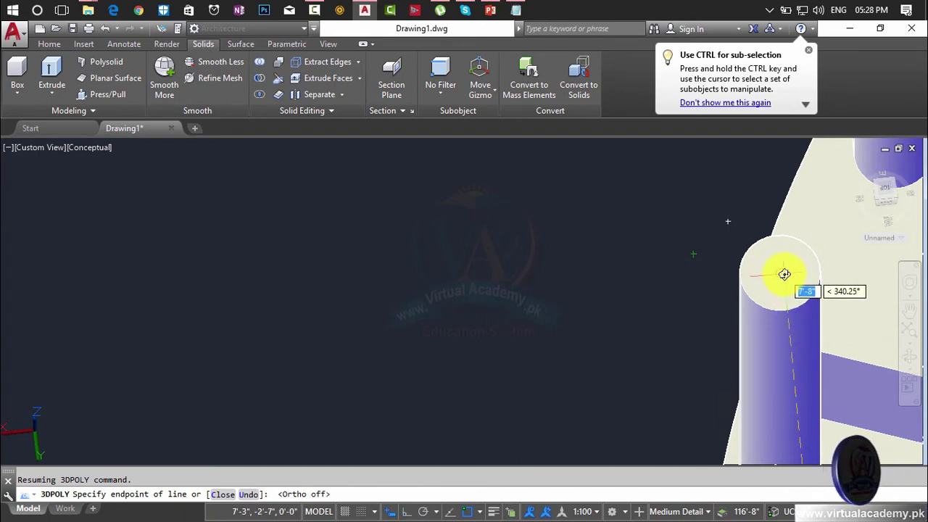
pyautogui.moveTo(784, 274)
pyautogui.keyDown('shift'); pyautogui.mouseDown(button='middle')
pyautogui.moveTo(760, 379)
pyautogui.moveTo(795, 330)
pyautogui.mouseUp(button='middle'); pyautogui.keyUp('shift')
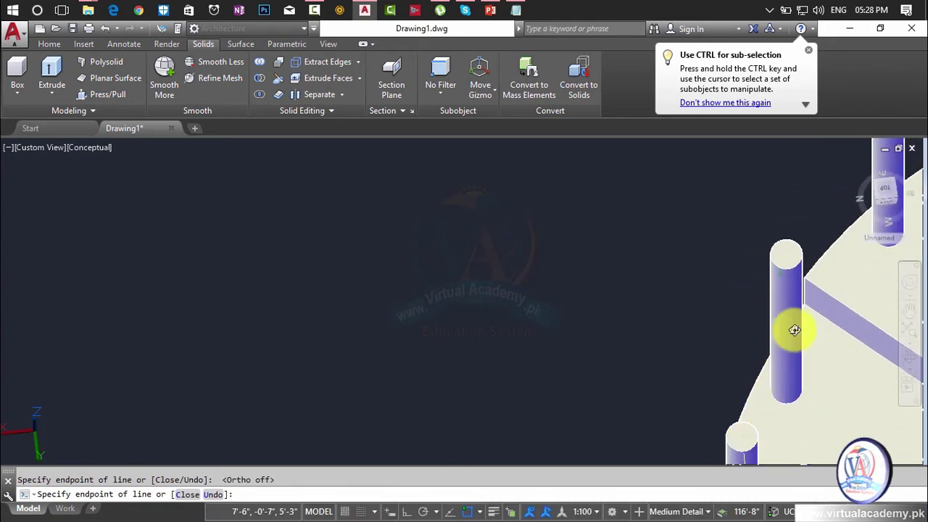
pyautogui.moveTo(789, 253)
pyautogui.keyDown('shift'); pyautogui.mouseDown(button='middle')
pyautogui.moveTo(762, 332)
pyautogui.moveTo(808, 269)
pyautogui.mouseUp(button='middle'); pyautogui.keyUp('shift')
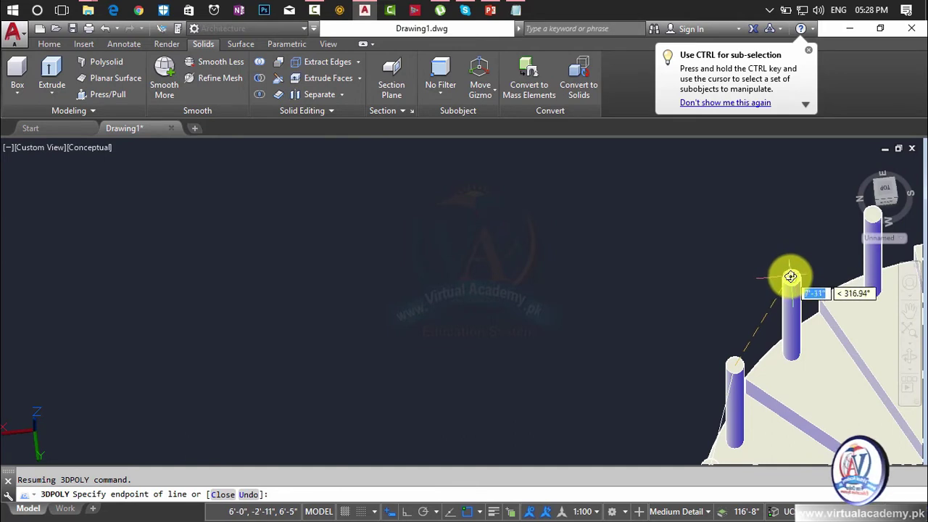
pyautogui.click(791, 277)
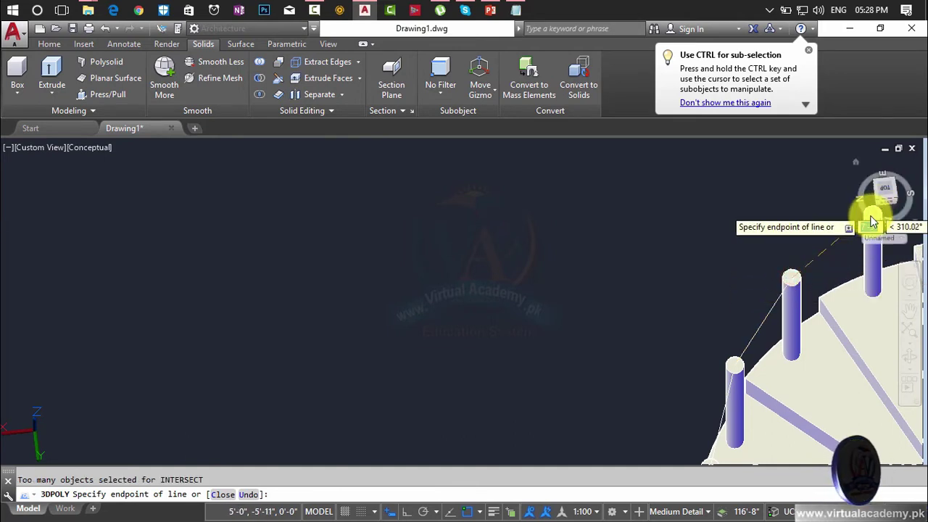
# - Add path vertices on the four remaining post tops, ending at the last post
pyautogui.moveTo(873, 223); pyautogui.dragTo(742, 254, button='middle')
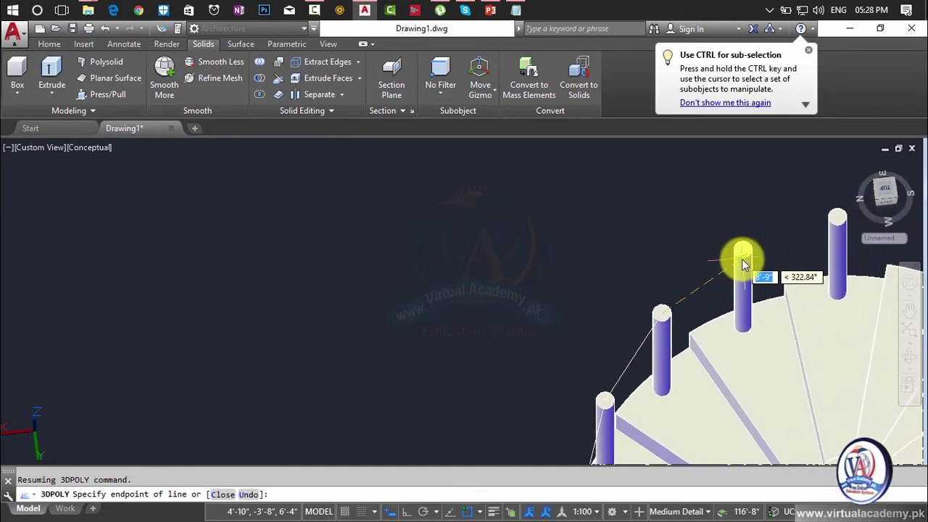
pyautogui.click(744, 251)
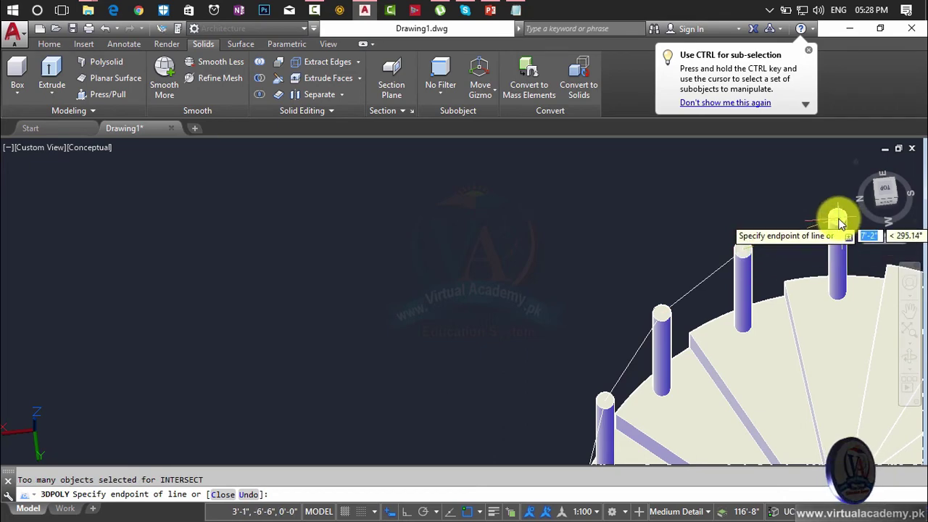
pyautogui.scroll(-2, 844, 264)
pyautogui.scroll(-2, 733, 250)
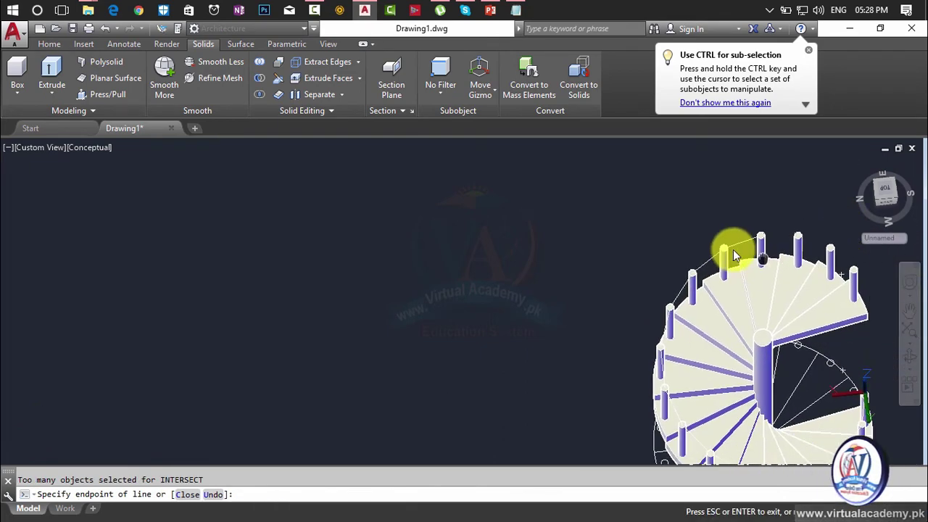
pyautogui.scroll(3, 760, 232)
pyautogui.scroll(3, 734, 232)
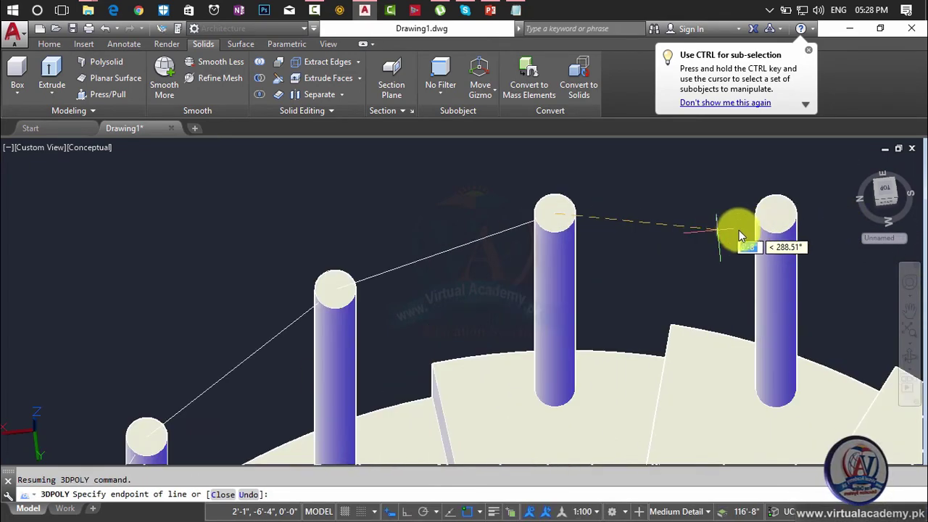
pyautogui.click(777, 214)
pyautogui.moveTo(775, 232); pyautogui.dragTo(424, 176, button='middle')
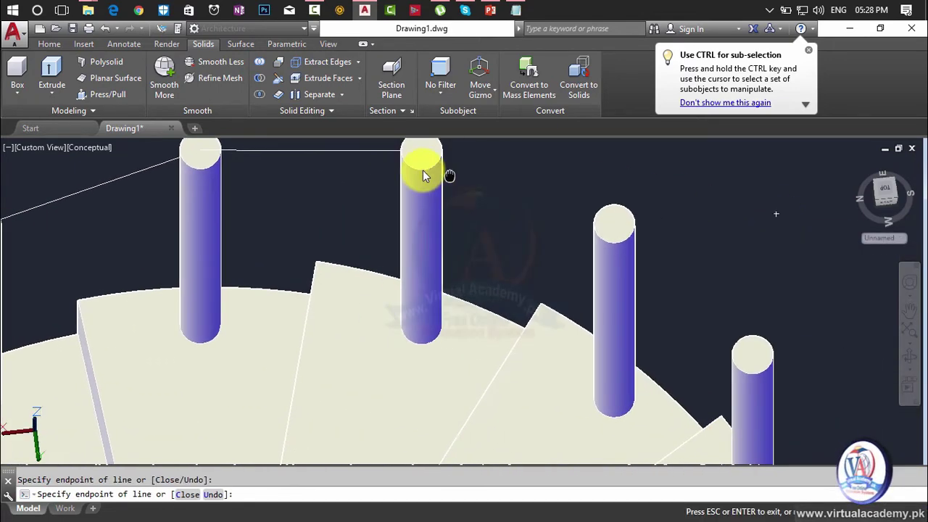
pyautogui.click(614, 226)
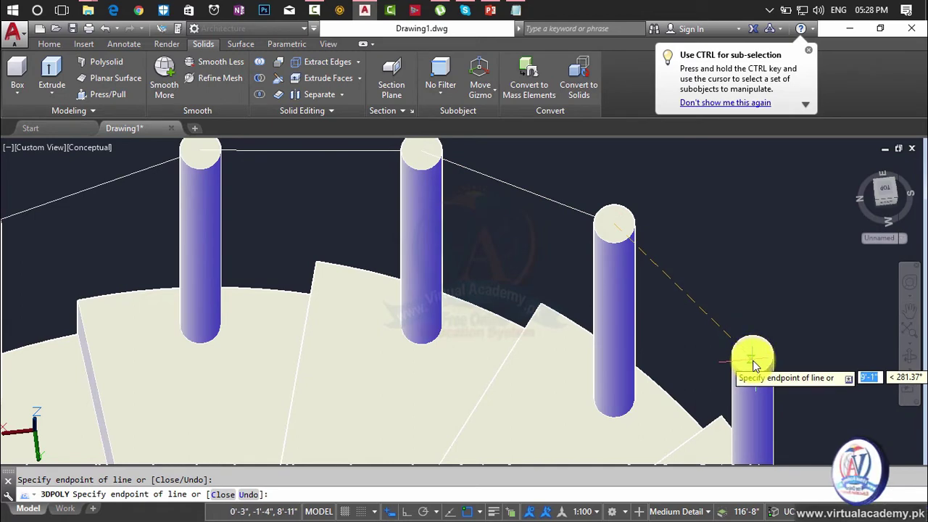
pyautogui.moveTo(753, 355); pyautogui.dragTo(674, 231, button='middle')
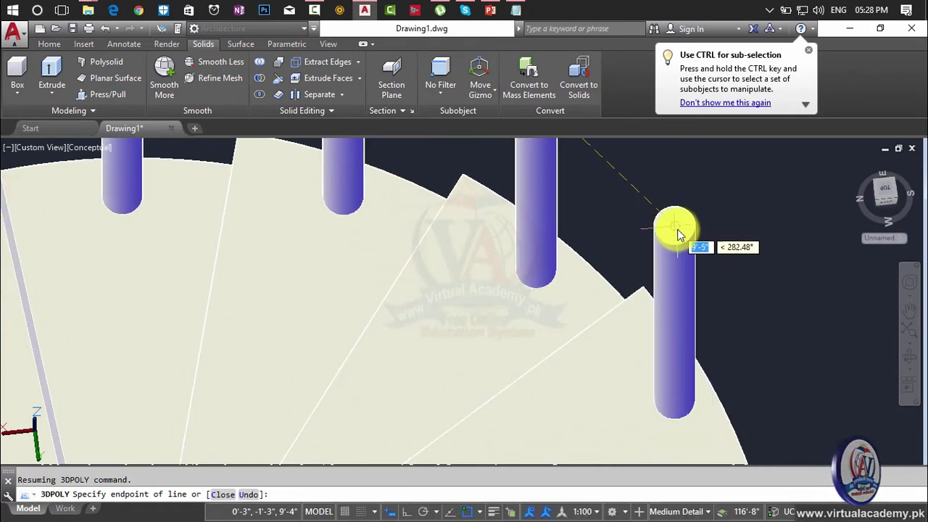
pyautogui.click(677, 232)
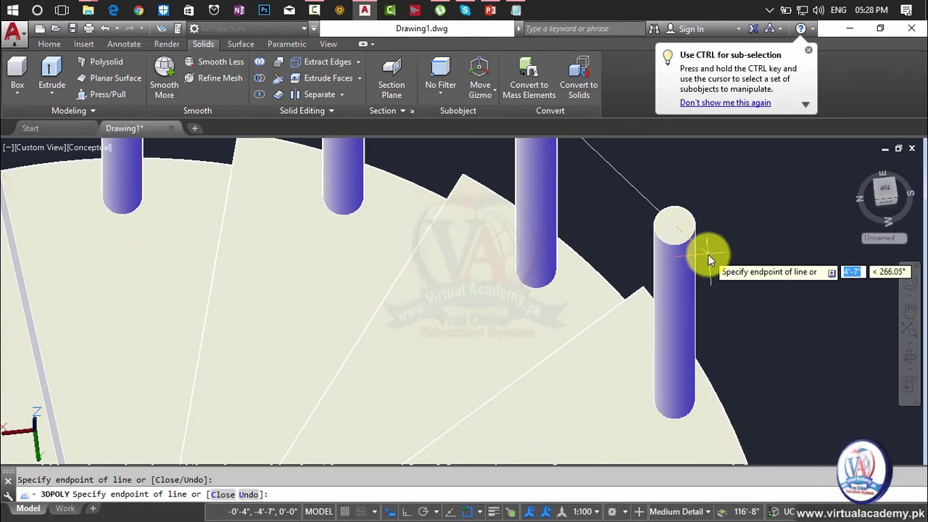
# - End the 3D polyline and orbit around the staircase to check the railing path
pyautogui.scroll(-3, 698, 229)
pyautogui.scroll(-3, 695, 215)
pyautogui.press('Return')
pyautogui.moveTo(695, 215)
pyautogui.keyDown('shift'); pyautogui.mouseDown(button='middle')
pyautogui.moveTo(655, 332)
pyautogui.moveTo(645, 271)
pyautogui.mouseUp(button='middle'); pyautogui.keyUp('shift')
pyautogui.moveTo(654, 355)
pyautogui.keyDown('shift'); pyautogui.mouseDown(button='middle')
pyautogui.moveTo(605, 363)
pyautogui.moveTo(518, 305)
pyautogui.moveTo(480, 253)
pyautogui.moveTo(438, 267)
pyautogui.mouseUp(button='middle'); pyautogui.keyUp('shift')
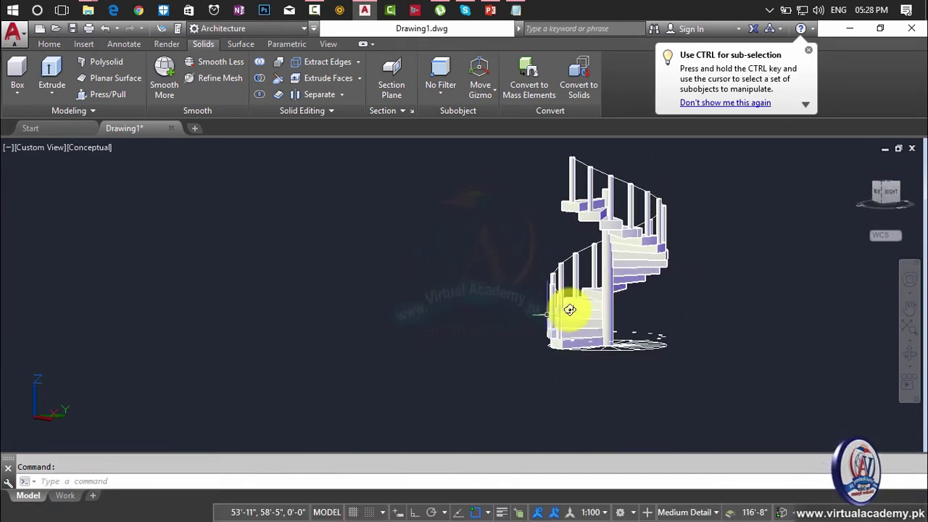
# - Zoom onto the post top and switch the visual style to 2D Wireframe
pyautogui.scroll(2, 534, 294)
pyautogui.scroll(3, 555, 269)
pyautogui.scroll(2, 573, 260)
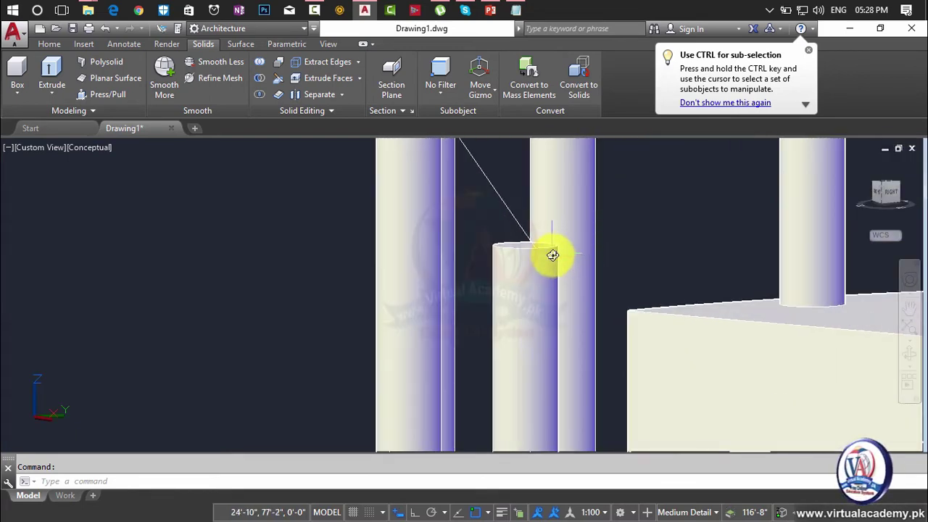
pyautogui.scroll(2, 551, 253)
pyautogui.scroll(2, 536, 249)
pyautogui.scroll(2, 545, 277)
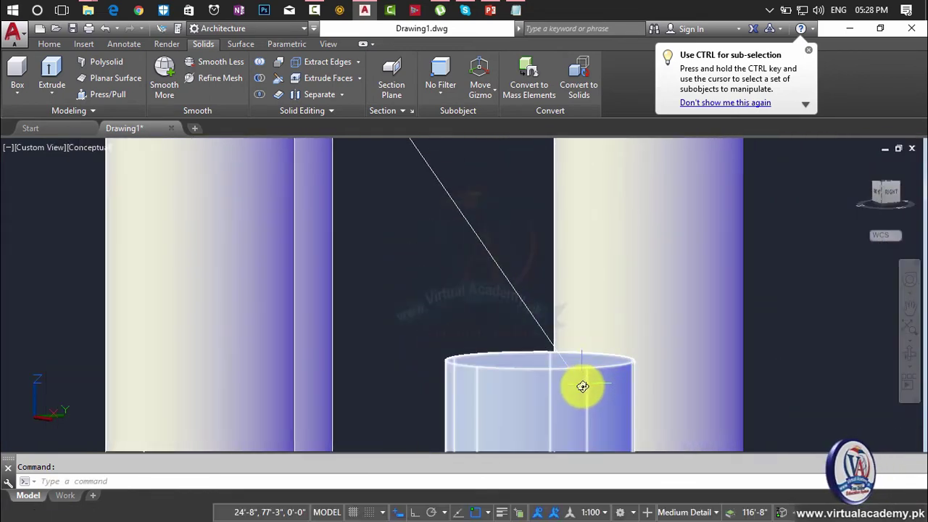
pyautogui.moveTo(584, 385)
pyautogui.keyDown('shift'); pyautogui.mouseDown(button='middle')
pyautogui.moveTo(603, 431)
pyautogui.moveTo(574, 376)
pyautogui.mouseUp(button='middle'); pyautogui.keyUp('shift')
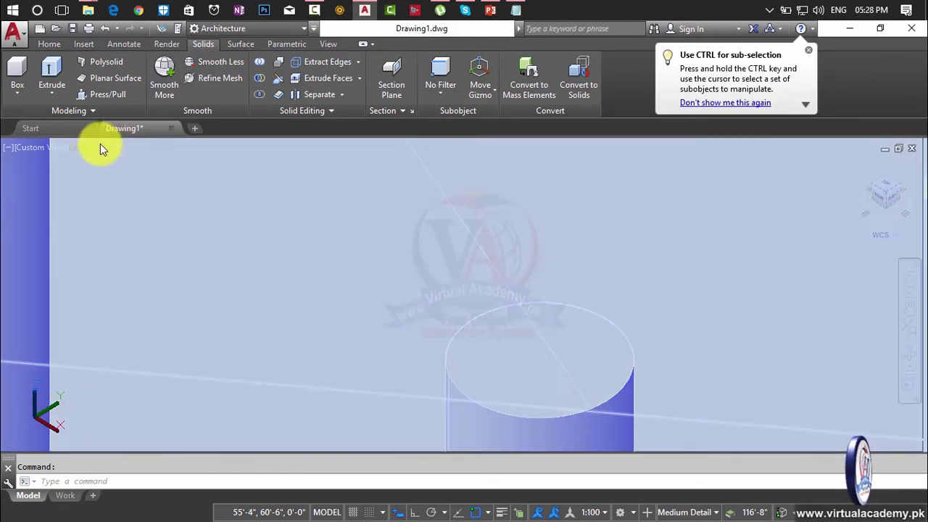
pyautogui.click(100, 145)
pyautogui.click(124, 181)
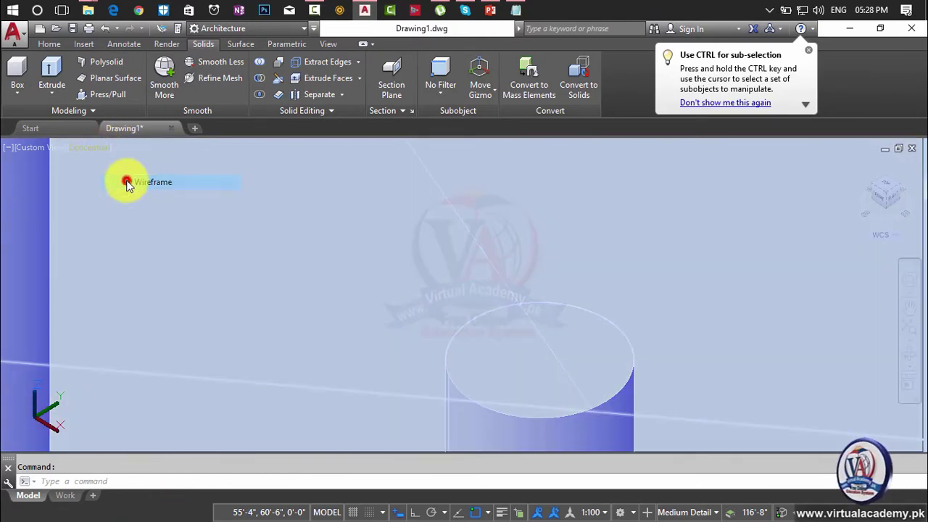
# - Select the diagonal line, cancel the accidental endpoint stretch, and start CIRCLE
pyautogui.click(553, 357)
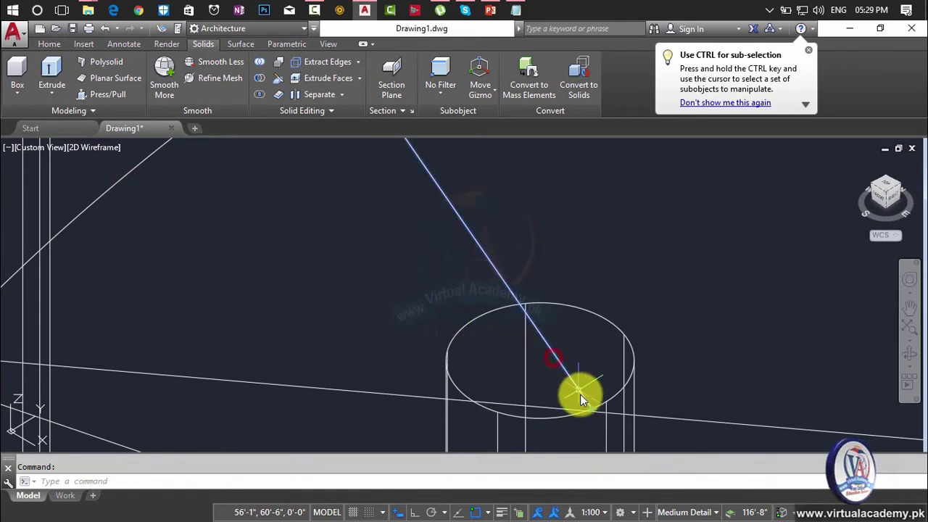
pyautogui.click(590, 411)
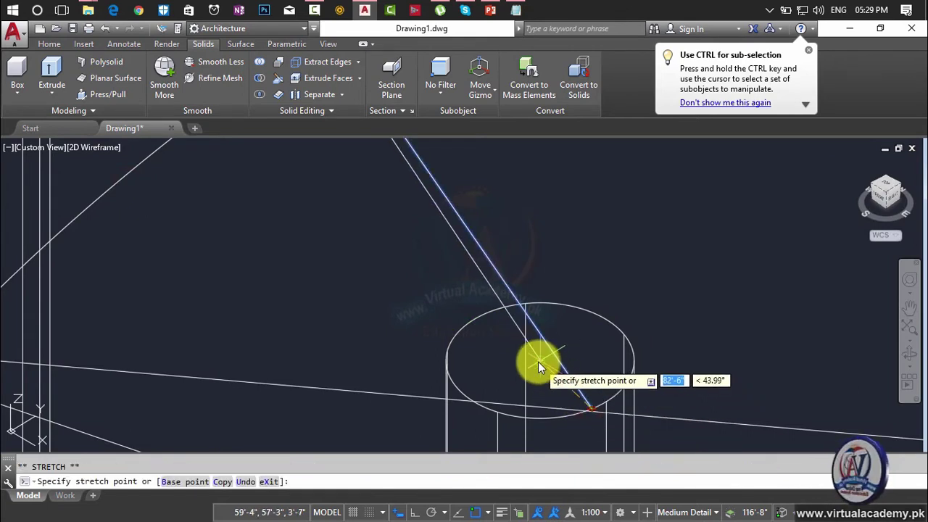
pyautogui.click(538, 363)
pyautogui.press('Escape')
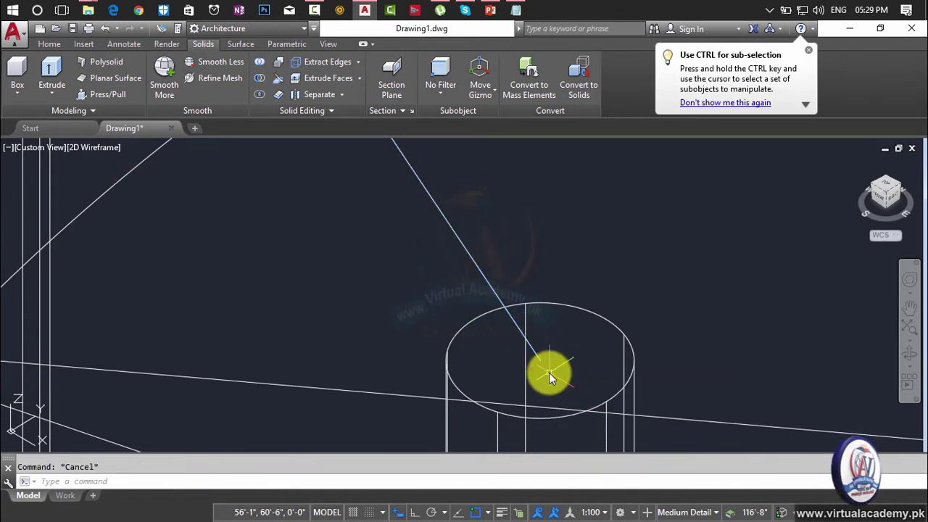
pyautogui.write('c')
pyautogui.press('Return')
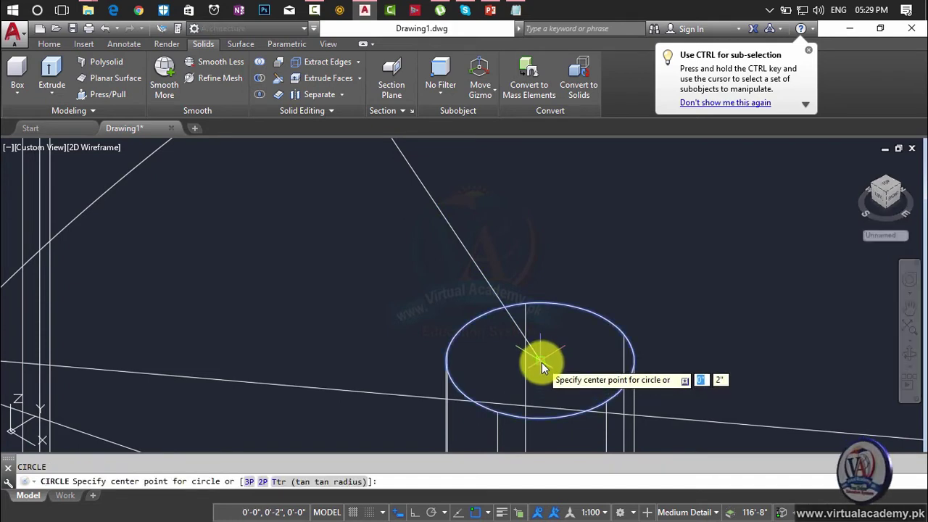
# - Draw a 2-inch radius circle centred on the line's endpoint at the cylinder top
pyautogui.click(541, 362)
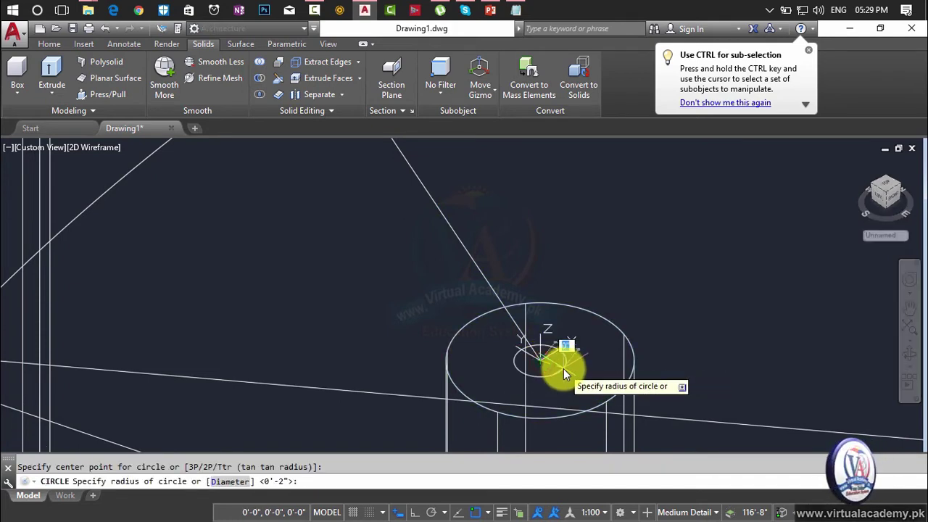
pyautogui.click(606, 363)
pyautogui.scroll(-2, 568, 383)
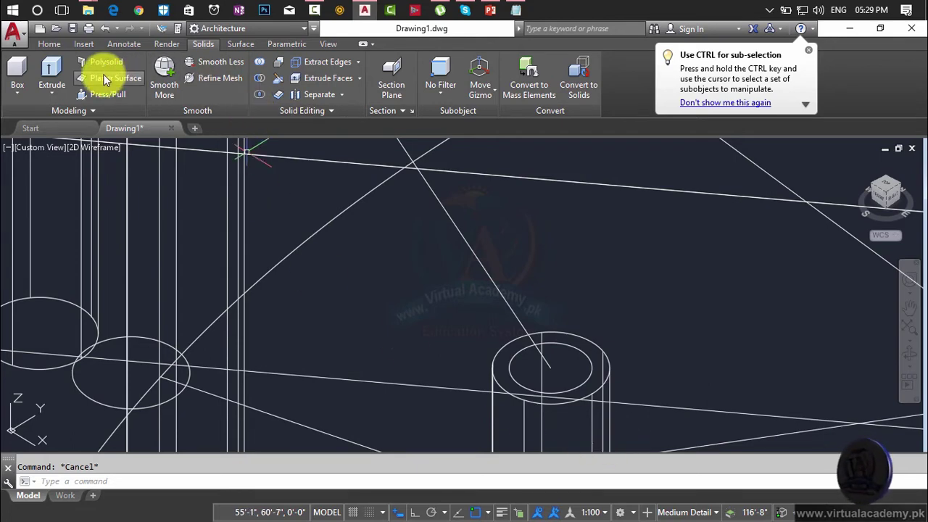
# - Extrude the small circle with EXT using the Path option along the diagonal line
pyautogui.click(60, 102)
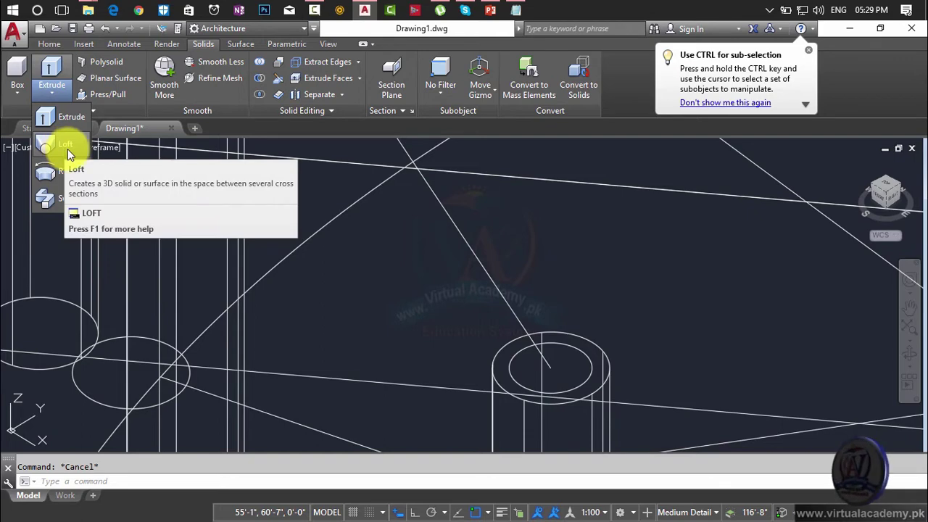
pyautogui.write('ext')
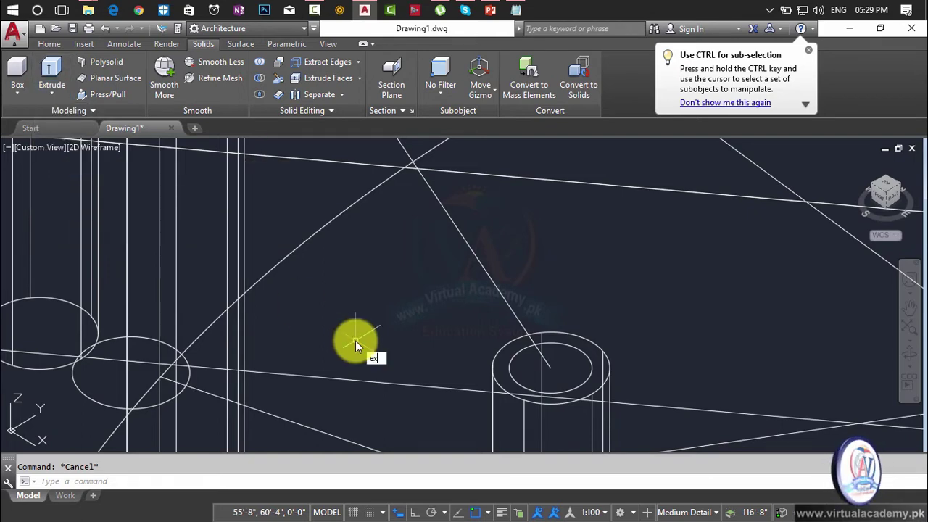
pyautogui.press('Return')
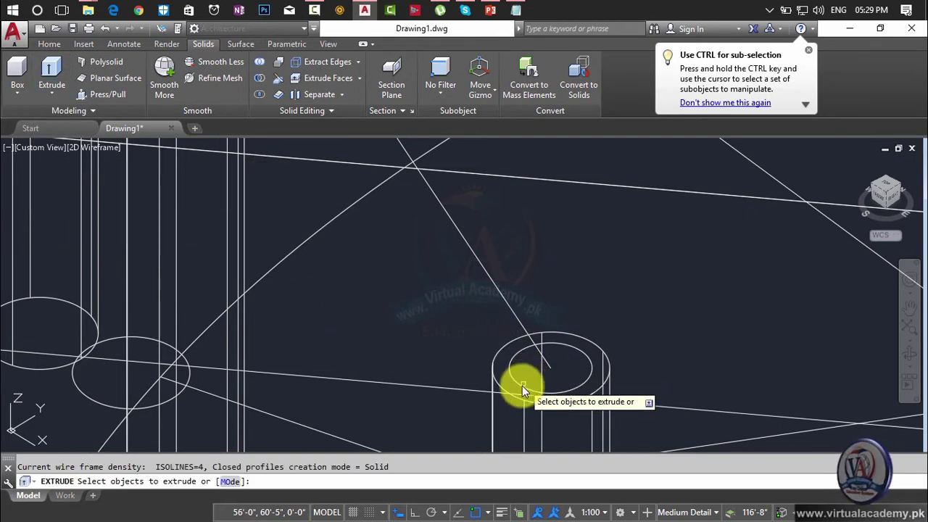
pyautogui.click(522, 387)
pyautogui.press('Return')
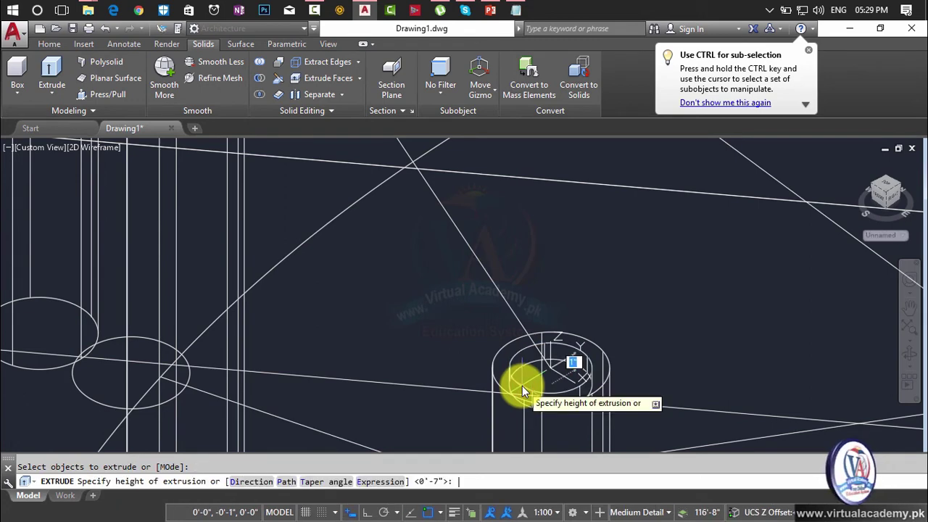
pyautogui.write('p')
pyautogui.press('Return')
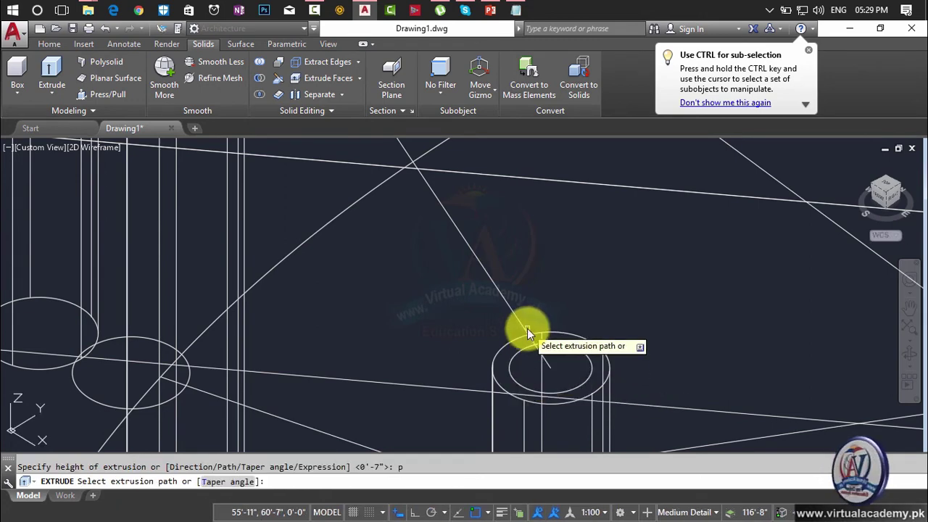
pyautogui.click(525, 330)
pyautogui.scroll(-2, 524, 327)
pyautogui.scroll(-2, 525, 328)
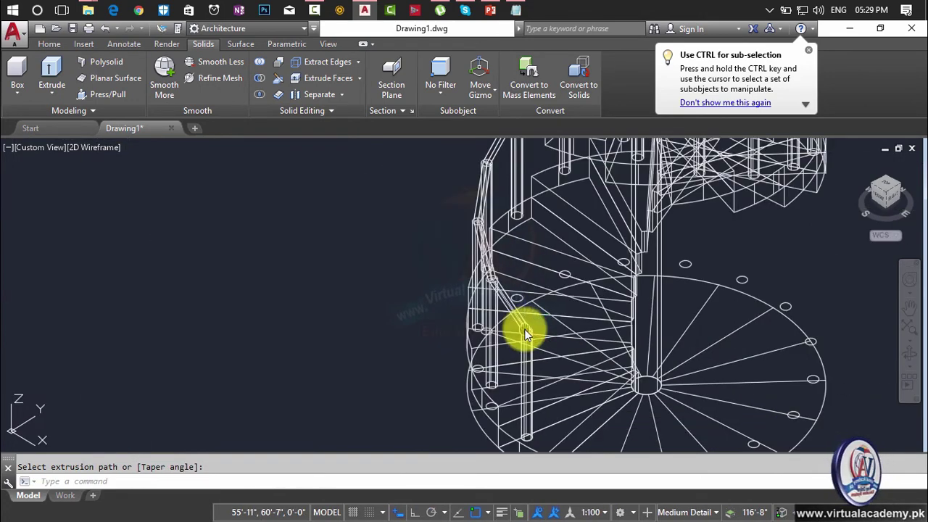
pyautogui.scroll(-3, 525, 328)
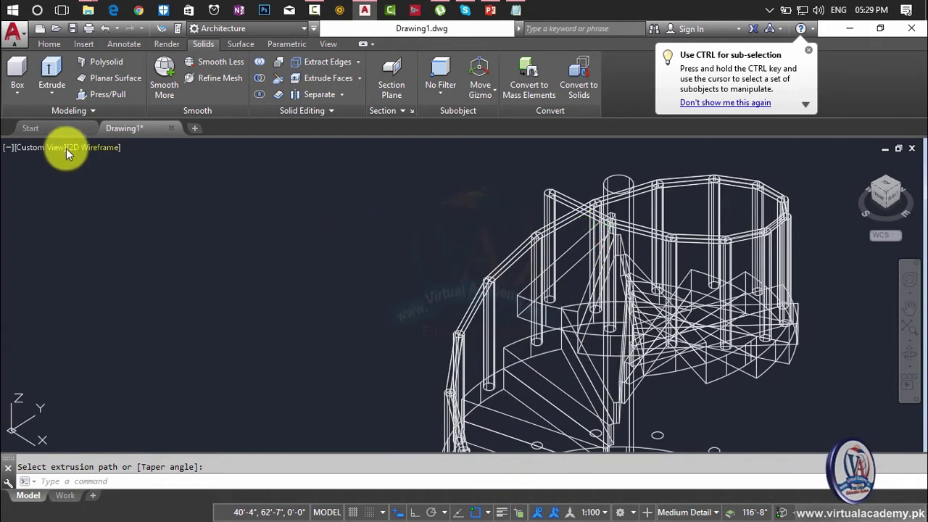
# - Switch the shading to Conceptual, then Realistic, and return to the Home view
pyautogui.click(77, 147)
pyautogui.click(113, 198)
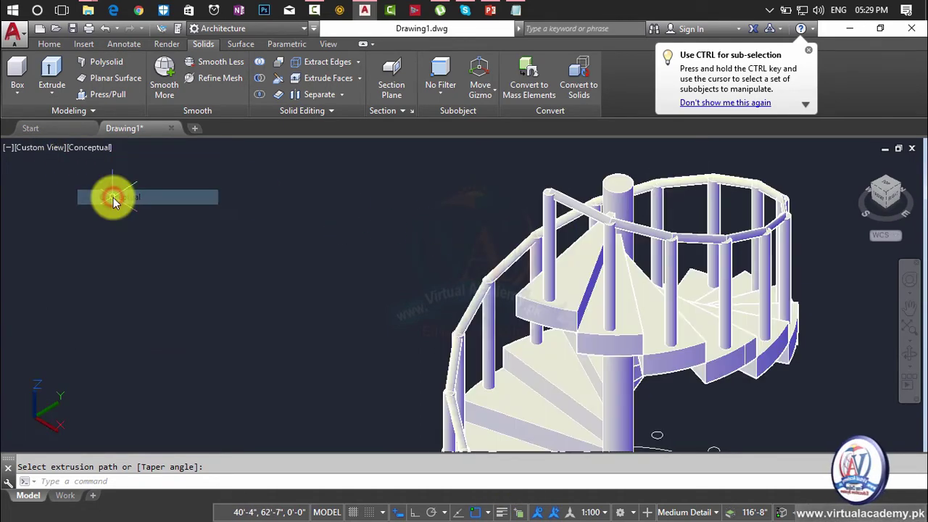
pyautogui.click(96, 147)
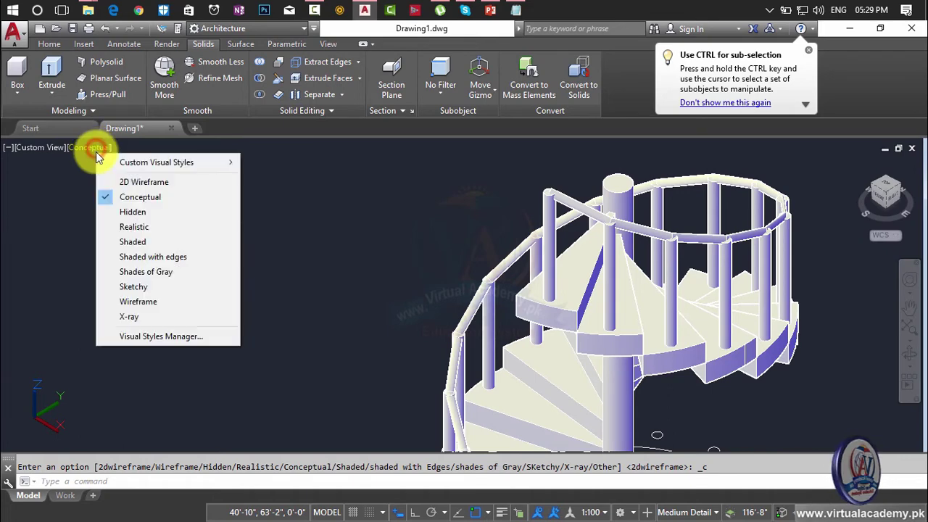
pyautogui.click(134, 227)
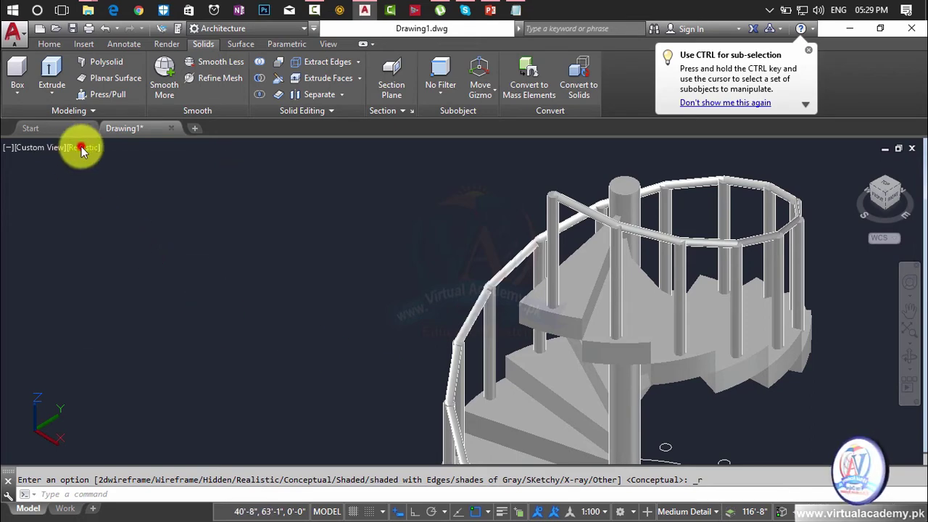
pyautogui.click(81, 147)
pyautogui.click(108, 228)
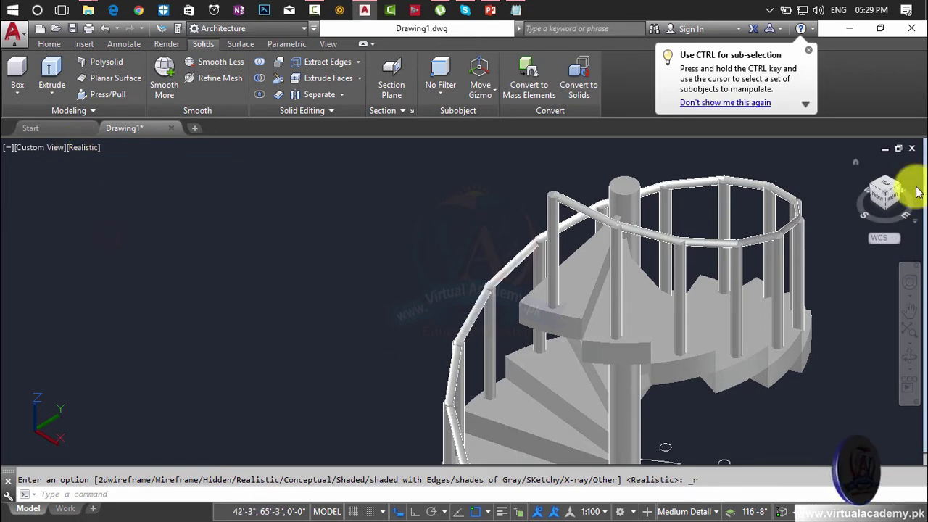
pyautogui.click(858, 161)
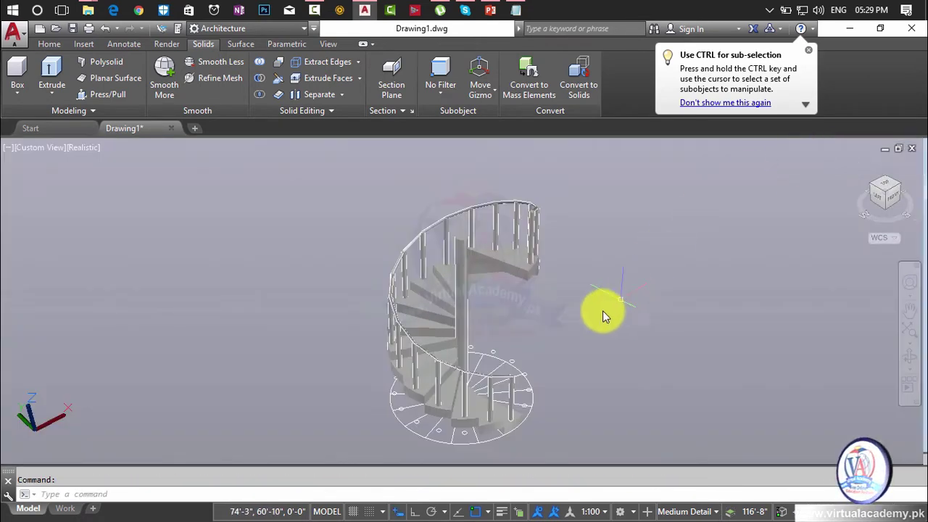
pyautogui.scroll(2, 499, 377)
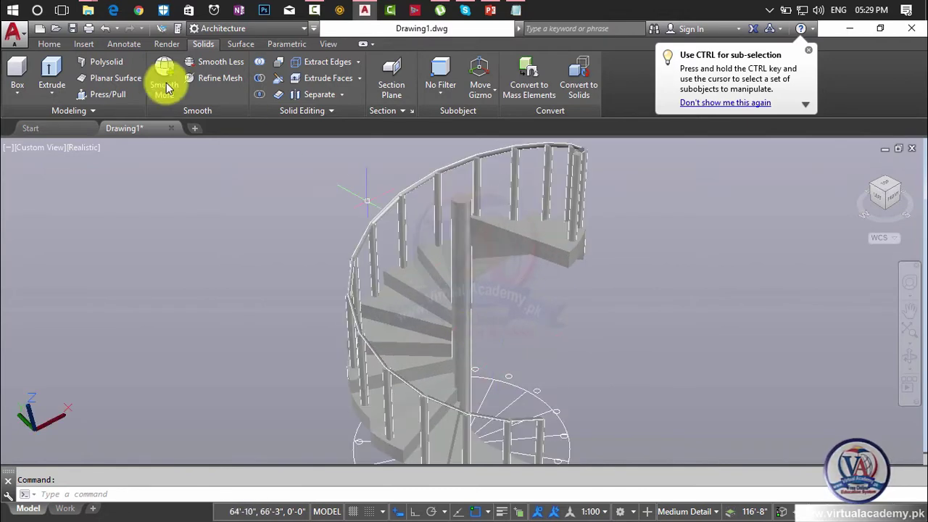
# - Toggle the visual style to 2D Wireframe and back to Realistic
pyautogui.click(77, 147)
pyautogui.click(108, 181)
pyautogui.click(88, 149)
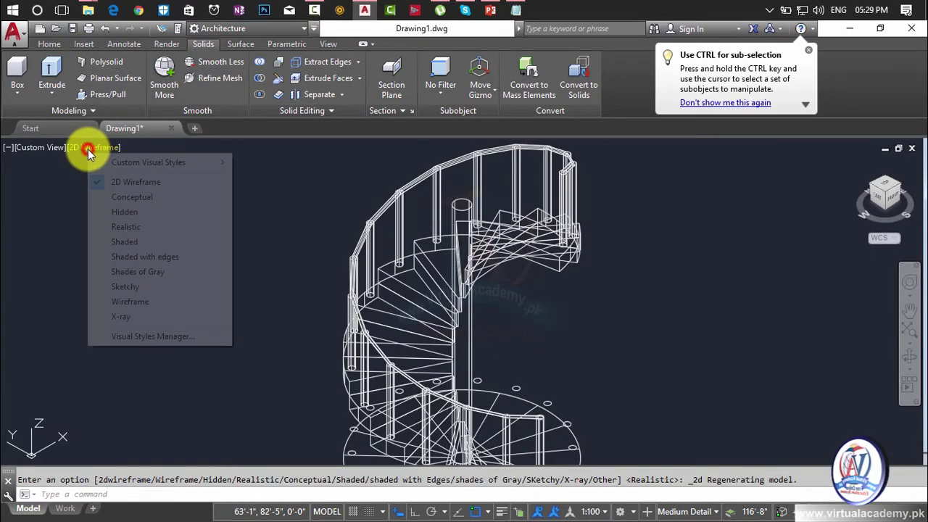
pyautogui.click(127, 226)
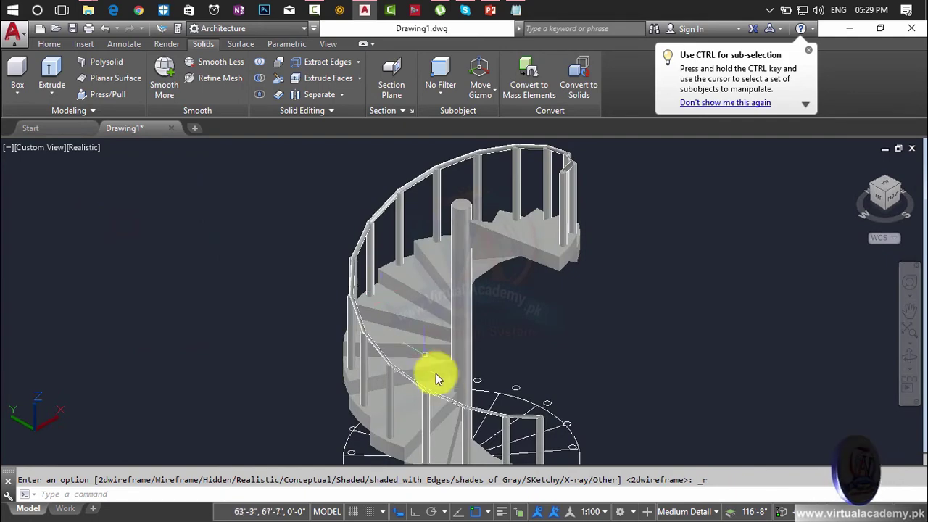
pyautogui.scroll(2, 437, 377)
pyautogui.moveTo(441, 383); pyautogui.dragTo(326, 157, button='middle')
pyautogui.scroll(3, 449, 203)
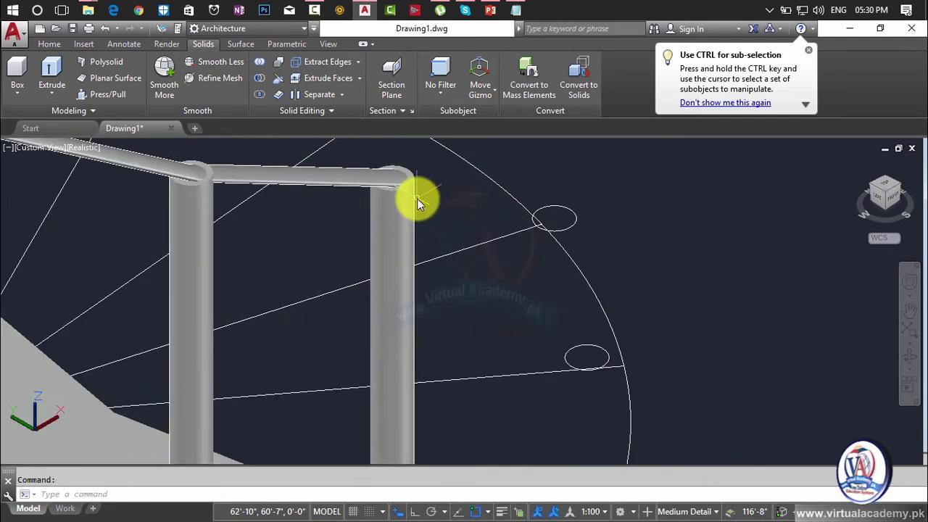
pyautogui.scroll(2, 418, 202)
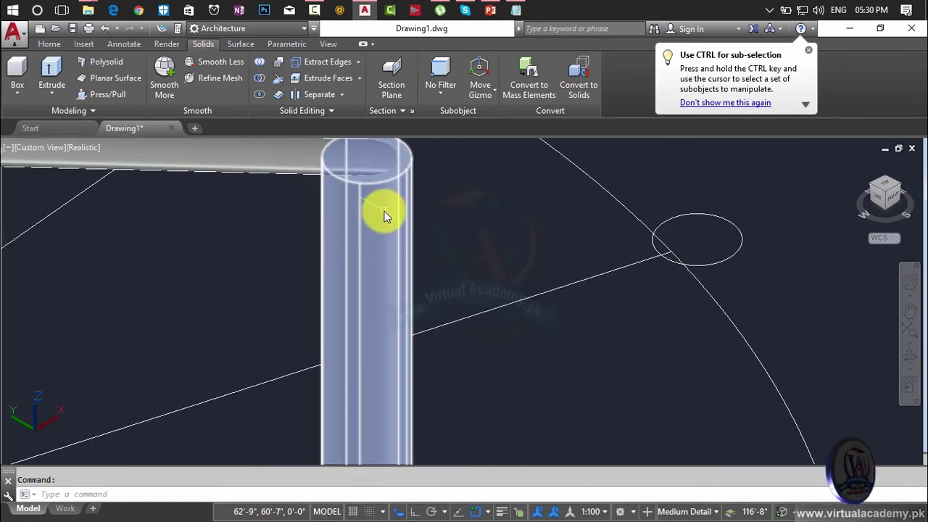
pyautogui.moveTo(380, 207)
pyautogui.keyDown('shift'); pyautogui.mouseDown(button='middle')
pyautogui.moveTo(369, 228)
pyautogui.moveTo(413, 190)
pyautogui.mouseUp(button='middle'); pyautogui.keyUp('shift')
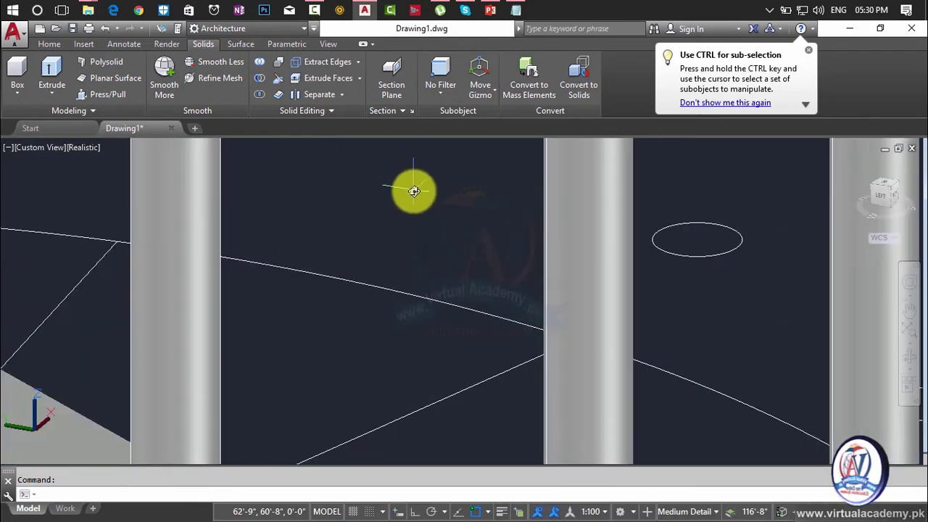
pyautogui.scroll(-2, 415, 196)
pyautogui.scroll(-1, 457, 192)
pyautogui.scroll(-1, 451, 208)
pyautogui.scroll(-1, 447, 230)
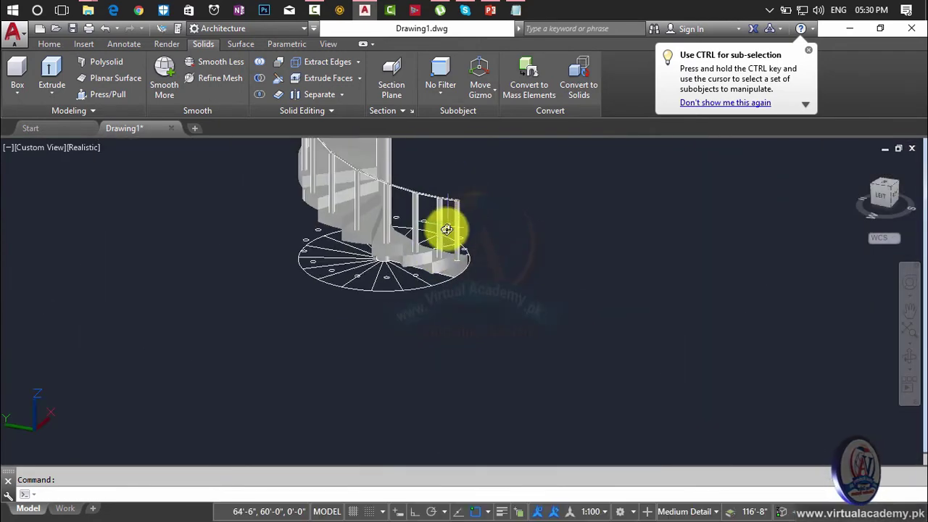
pyautogui.moveTo(425, 232)
pyautogui.keyDown('shift'); pyautogui.mouseDown(button='middle')
pyautogui.moveTo(400, 253)
pyautogui.moveTo(290, 242)
pyautogui.moveTo(289, 201)
pyautogui.mouseUp(button='middle'); pyautogui.keyUp('shift')
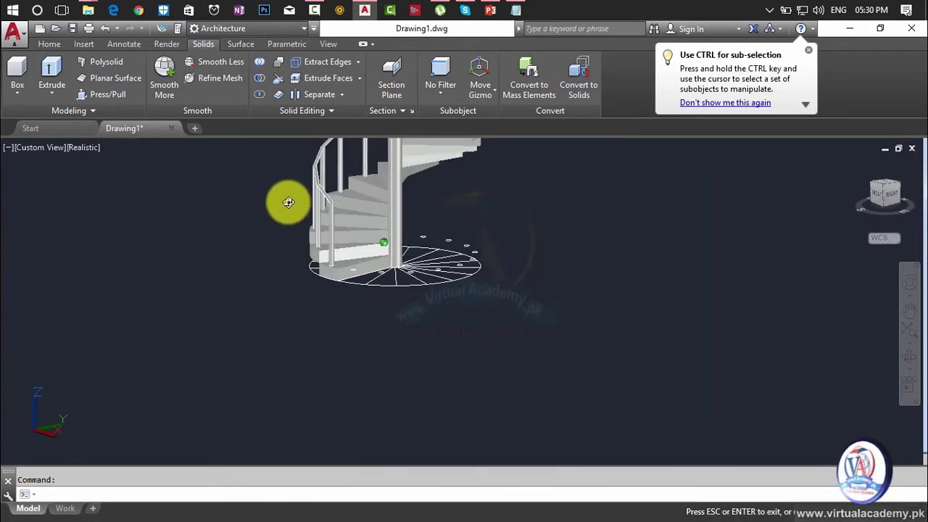
pyautogui.scroll(2, 338, 149)
pyautogui.scroll(2, 297, 145)
pyautogui.scroll(2, 348, 156)
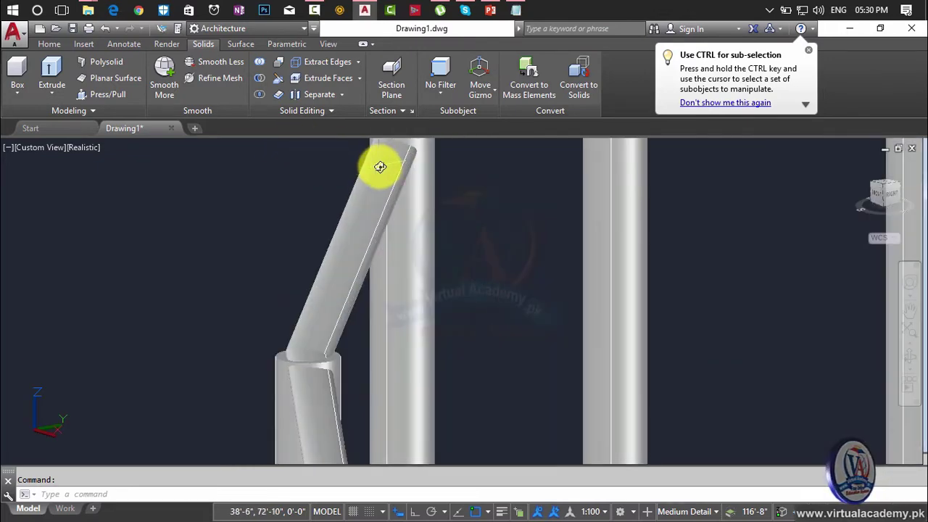
pyautogui.keyDown('shift'); pyautogui.rightClick(380, 167); pyautogui.keyUp('shift')
pyautogui.press('Escape')
pyautogui.press('Escape')
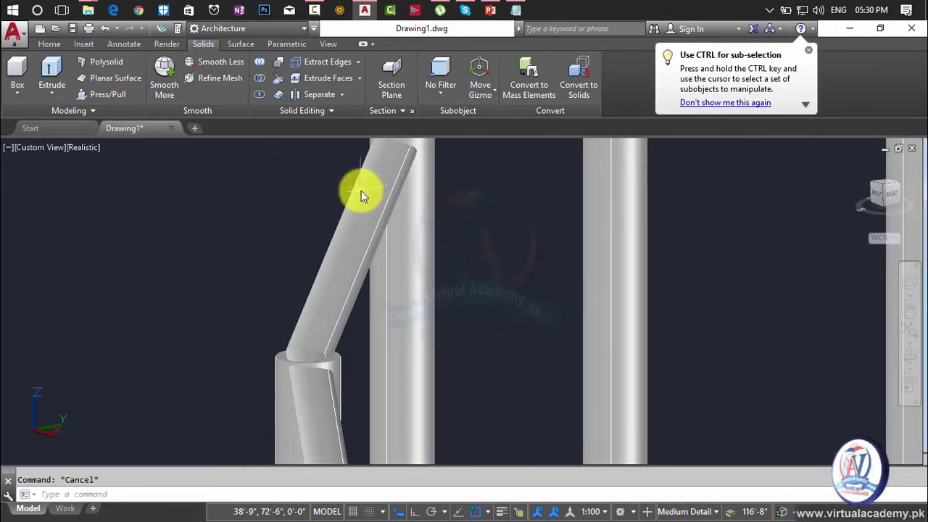
pyautogui.keyDown('shift'); pyautogui.moveTo(361, 191); pyautogui.dragTo(365, 246, button='middle'); pyautogui.keyUp('shift')
pyautogui.scroll(3, 365, 245)
pyautogui.scroll(1, 366, 244)
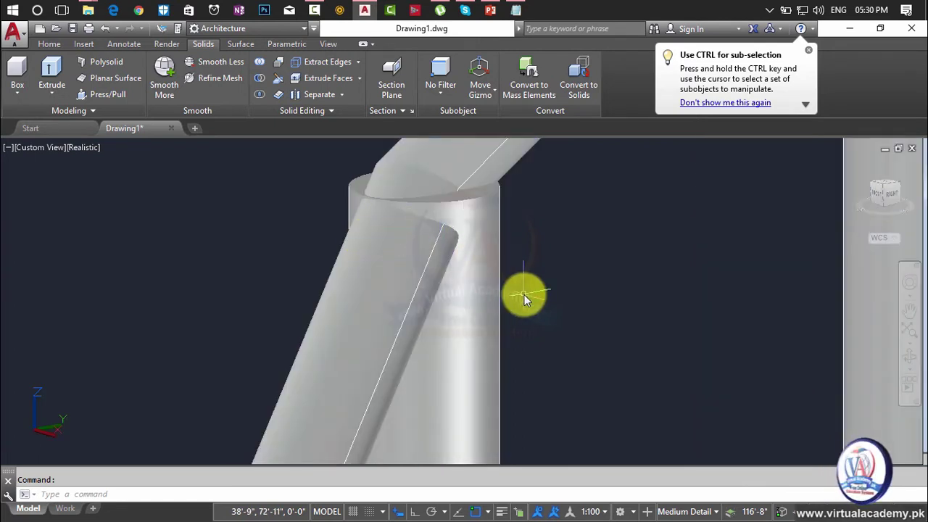
pyautogui.scroll(-2, 501, 275)
pyautogui.scroll(-1, 500, 275)
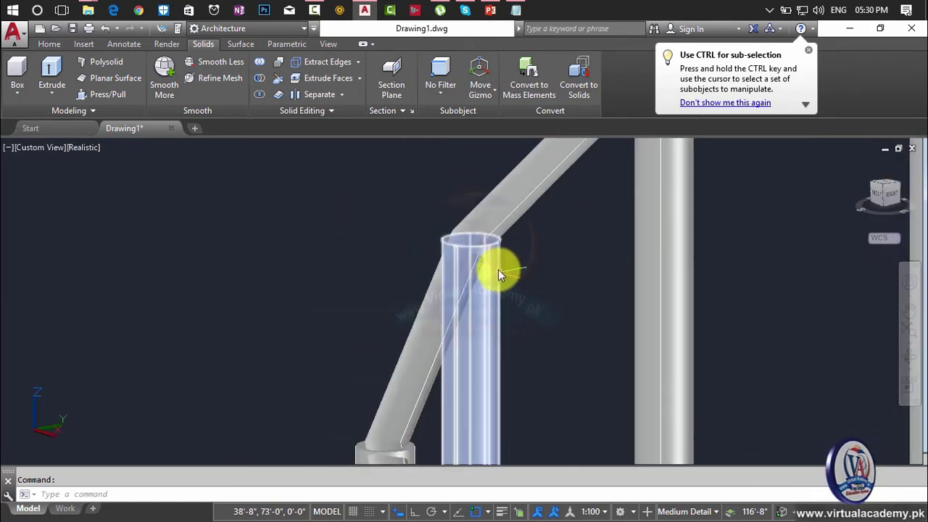
pyautogui.scroll(-1, 496, 275)
pyautogui.moveTo(493, 279)
pyautogui.keyDown('shift'); pyautogui.mouseDown(button='middle')
pyautogui.moveTo(445, 373)
pyautogui.moveTo(480, 266)
pyautogui.moveTo(457, 272)
pyautogui.mouseUp(button='middle'); pyautogui.keyUp('shift')
pyautogui.scroll(2, 464, 286)
pyautogui.doubleClick(462, 294)
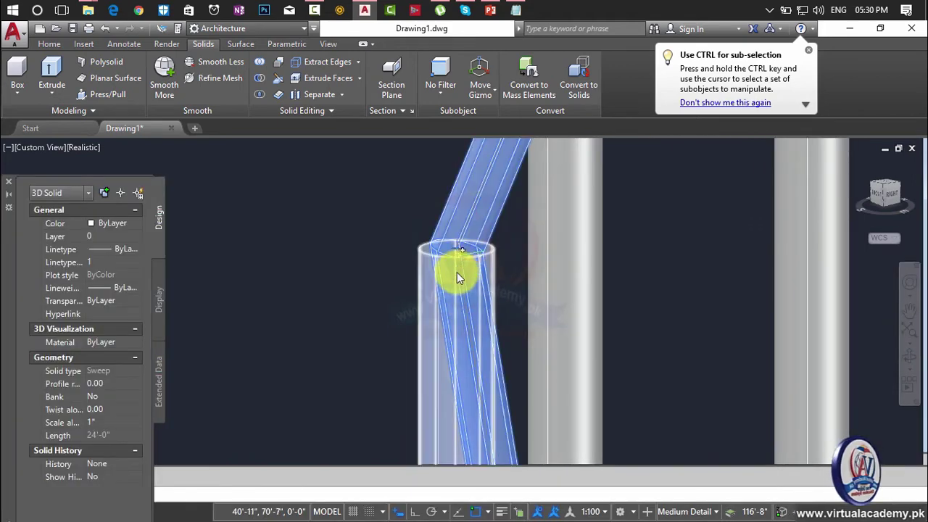
pyautogui.scroll(-2, 457, 287)
pyautogui.scroll(-3, 459, 289)
pyautogui.scroll(2, 478, 365)
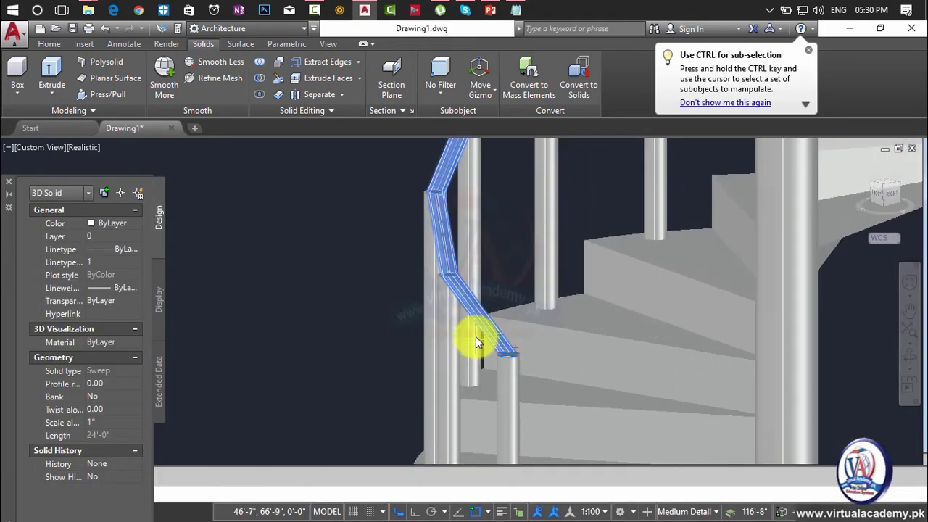
pyautogui.scroll(2, 507, 355)
pyautogui.scroll(2, 530, 372)
pyautogui.scroll(1, 531, 372)
pyautogui.press('Escape')
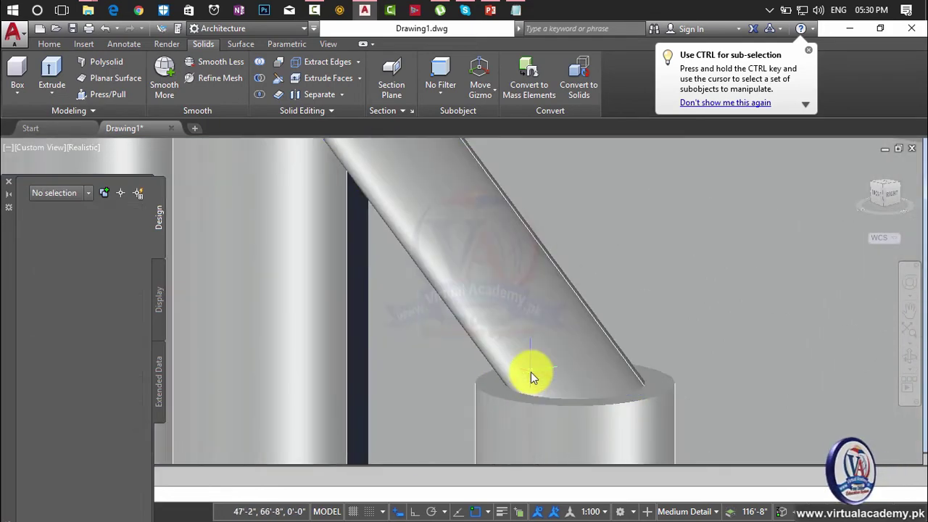
pyautogui.click(535, 359)
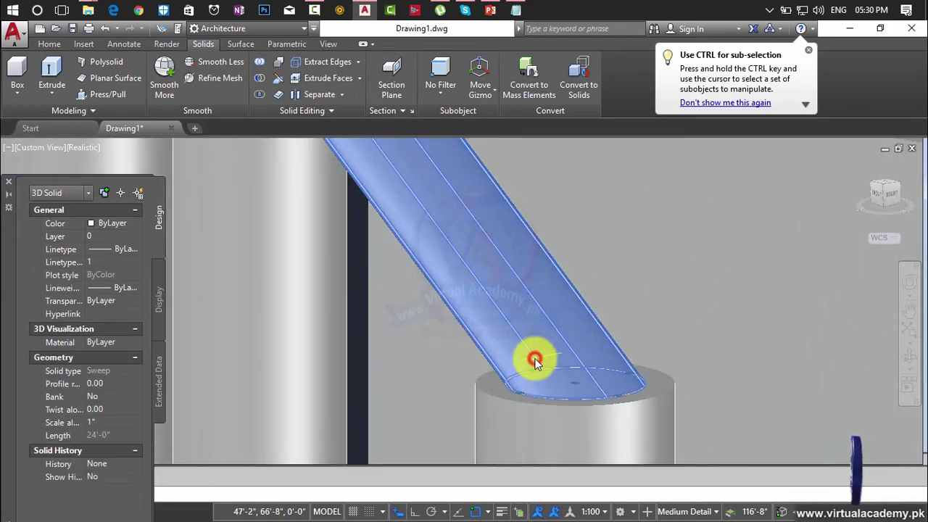
# - Stretch the handrail sweep's end grip out to the outer edge of the post top
pyautogui.click(619, 395)
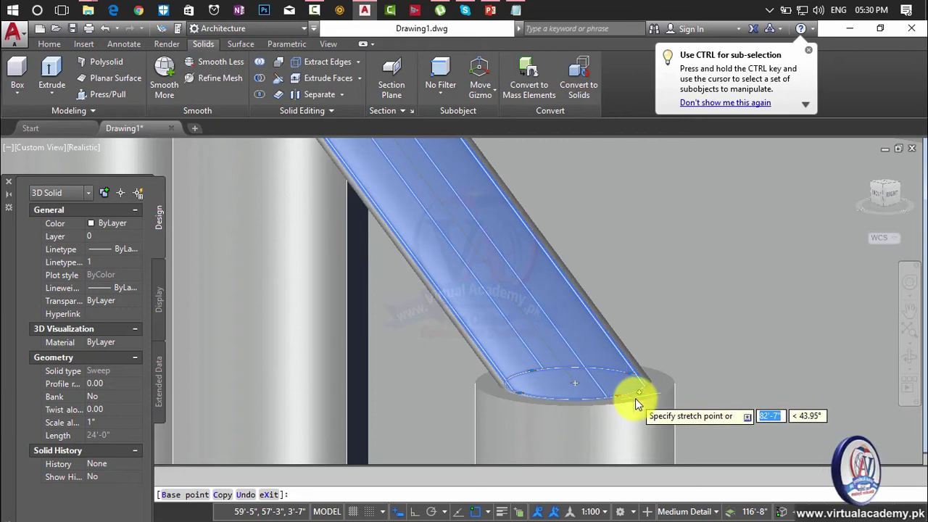
pyautogui.scroll(1, 635, 398)
pyautogui.scroll(1, 635, 398)
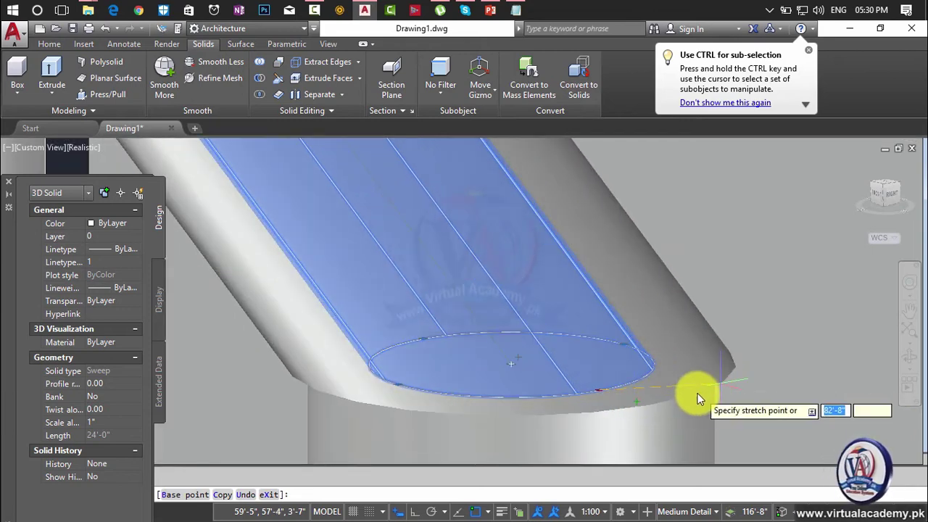
pyautogui.scroll(1, 693, 389)
pyautogui.scroll(1, 690, 386)
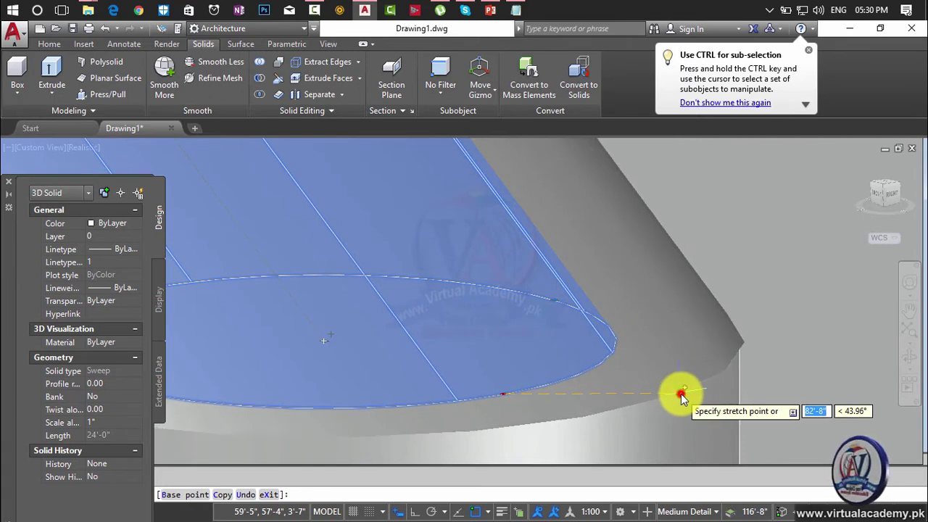
pyautogui.click(681, 394)
pyautogui.scroll(-2, 617, 349)
pyautogui.scroll(-2, 616, 349)
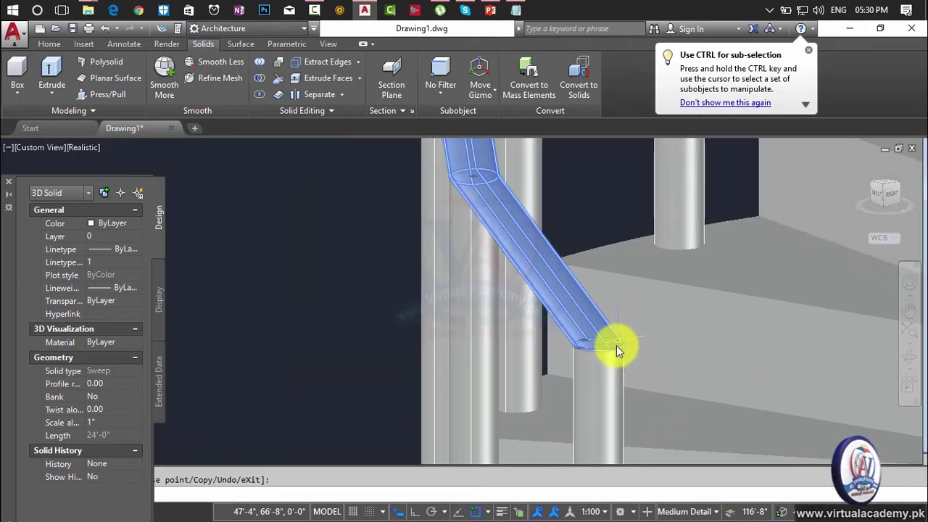
pyautogui.press('Escape')
pyautogui.scroll(1, 632, 441)
pyautogui.scroll(1, 559, 320)
pyautogui.scroll(-2, 559, 320)
# - Orbit and zoom around the spiral stair to inspect the railing pipes from above
pyautogui.moveTo(544, 293)
pyautogui.keyDown('shift'); pyautogui.mouseDown(button='middle')
pyautogui.moveTo(497, 490)
pyautogui.moveTo(607, 317)
pyautogui.mouseUp(button='middle'); pyautogui.keyUp('shift')
pyautogui.scroll(2, 620, 228)
pyautogui.scroll(1, 615, 213)
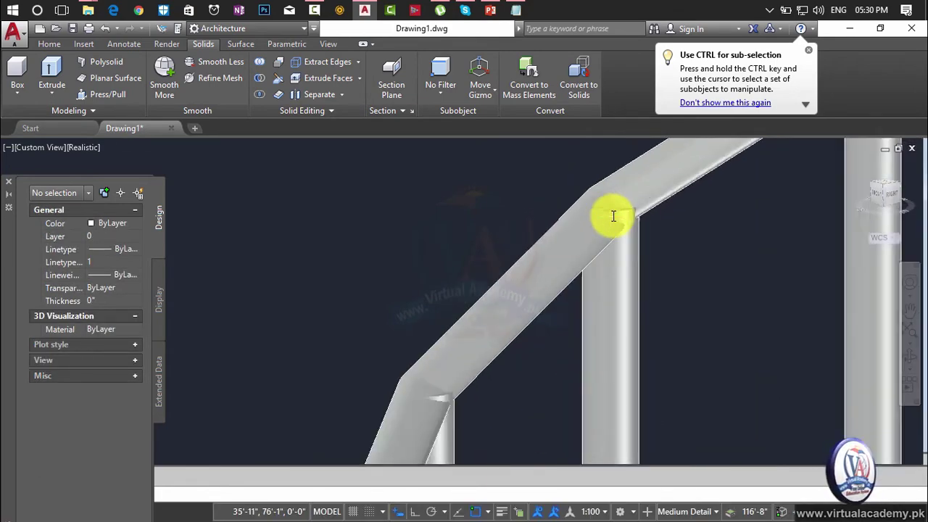
pyautogui.moveTo(616, 213)
pyautogui.keyDown('shift'); pyautogui.mouseDown(button='middle')
pyautogui.moveTo(580, 263)
pyautogui.moveTo(361, 427)
pyautogui.moveTo(532, 321)
pyautogui.mouseUp(button='middle'); pyautogui.keyUp('shift')
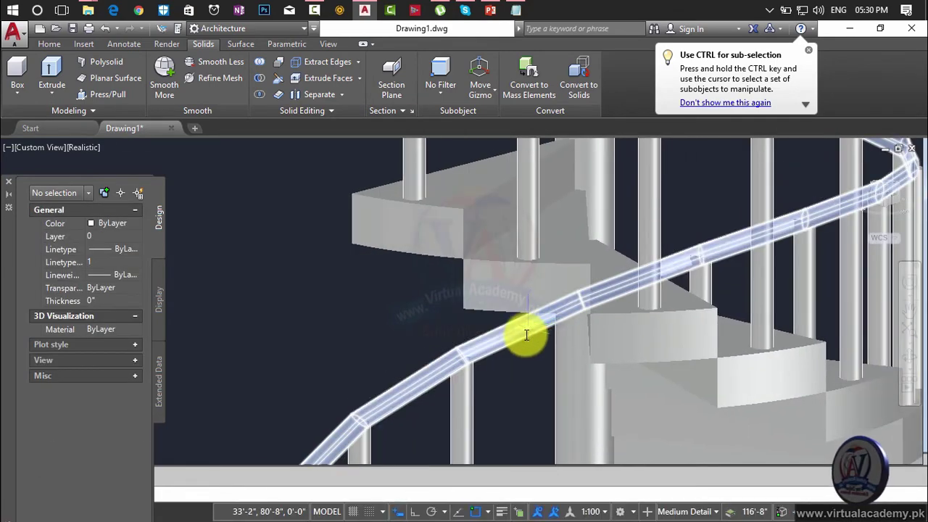
pyautogui.moveTo(530, 358)
pyautogui.keyDown('shift'); pyautogui.mouseDown(button='middle')
pyautogui.moveTo(462, 425)
pyautogui.moveTo(275, 343)
pyautogui.moveTo(371, 403)
pyautogui.moveTo(543, 292)
pyautogui.mouseUp(button='middle'); pyautogui.keyUp('shift')
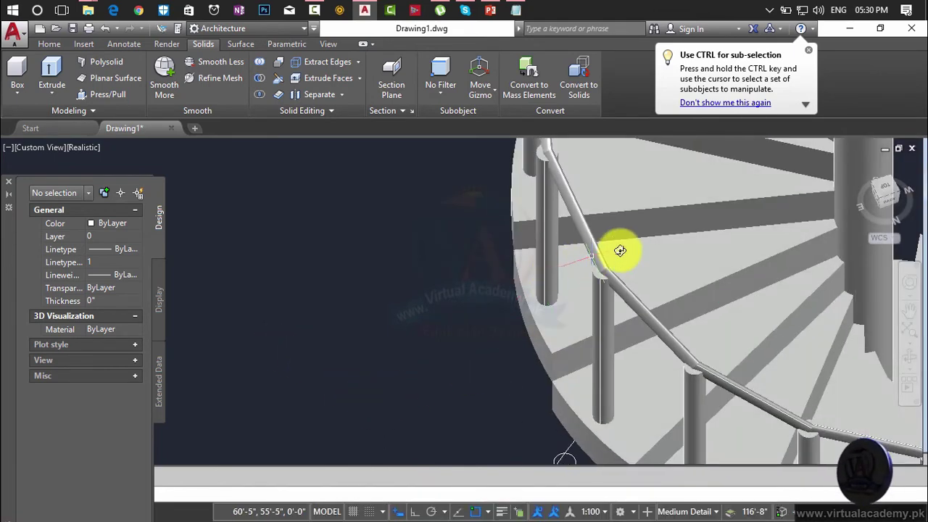
pyautogui.scroll(2, 616, 251)
pyautogui.scroll(2, 615, 251)
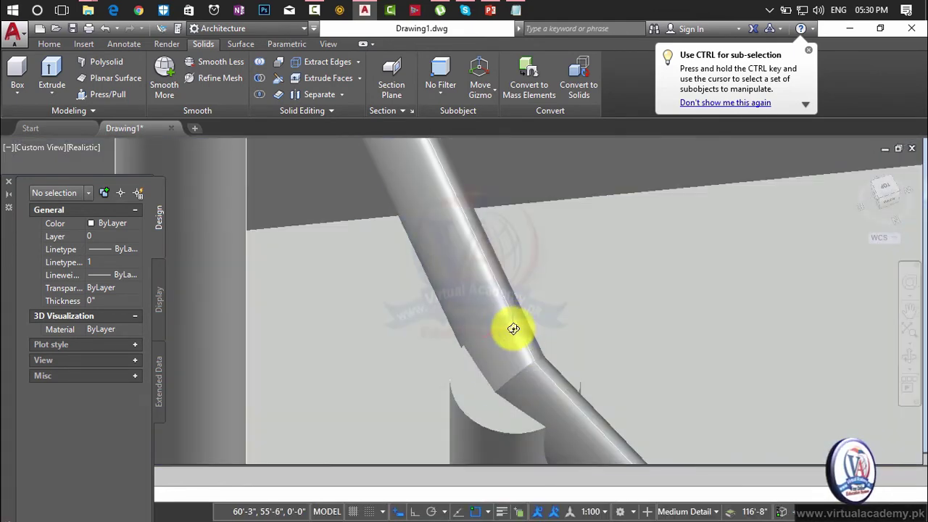
# - Select the railing sweep solid and view it from a new angle
pyautogui.click(511, 327)
pyautogui.scroll(-1, 512, 326)
pyautogui.scroll(-3, 513, 326)
pyautogui.keyDown('shift'); pyautogui.moveTo(507, 326); pyautogui.dragTo(468, 239, button='middle'); pyautogui.keyUp('shift')
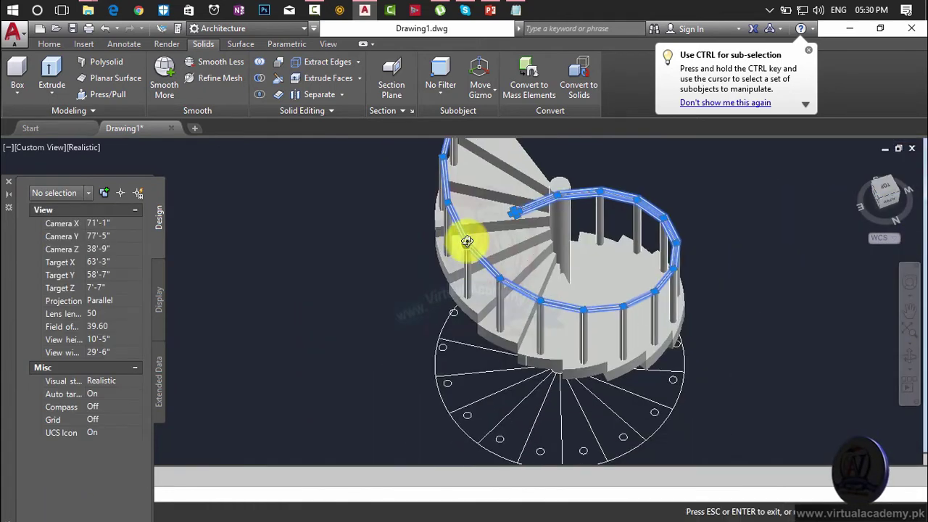
pyautogui.scroll(5, 467, 241)
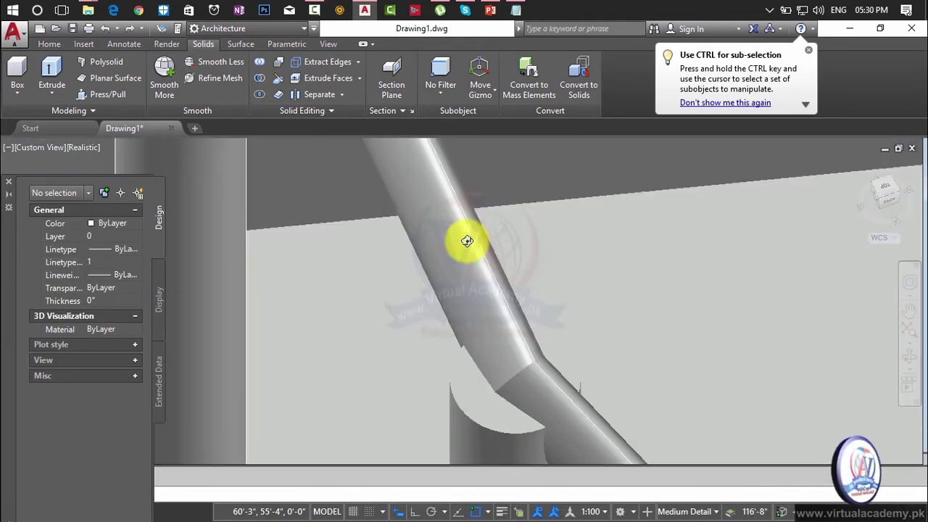
pyautogui.scroll(-2, 467, 240)
pyautogui.scroll(1, 467, 241)
pyautogui.scroll(1, 467, 240)
pyautogui.scroll(2, 467, 240)
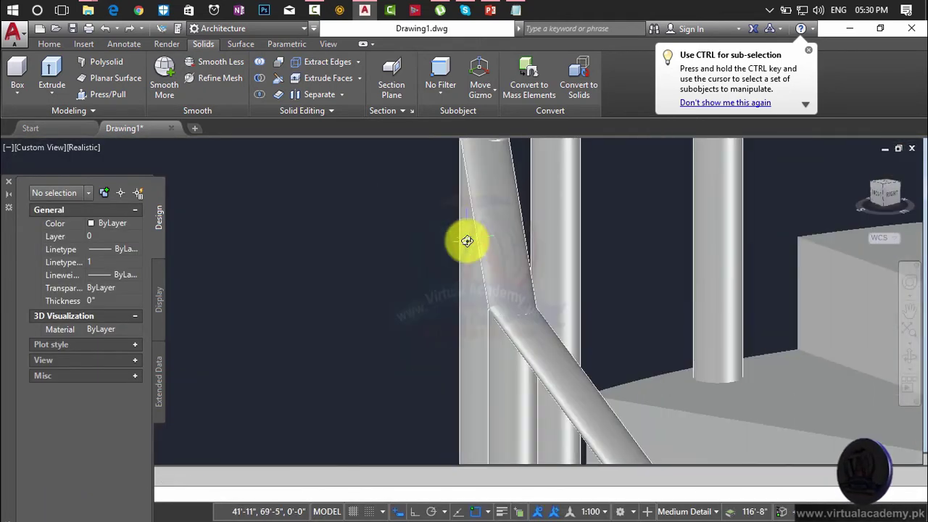
pyautogui.scroll(1, 467, 241)
pyautogui.scroll(1, 467, 241)
pyautogui.scroll(-2, 467, 240)
pyautogui.scroll(-1, 467, 241)
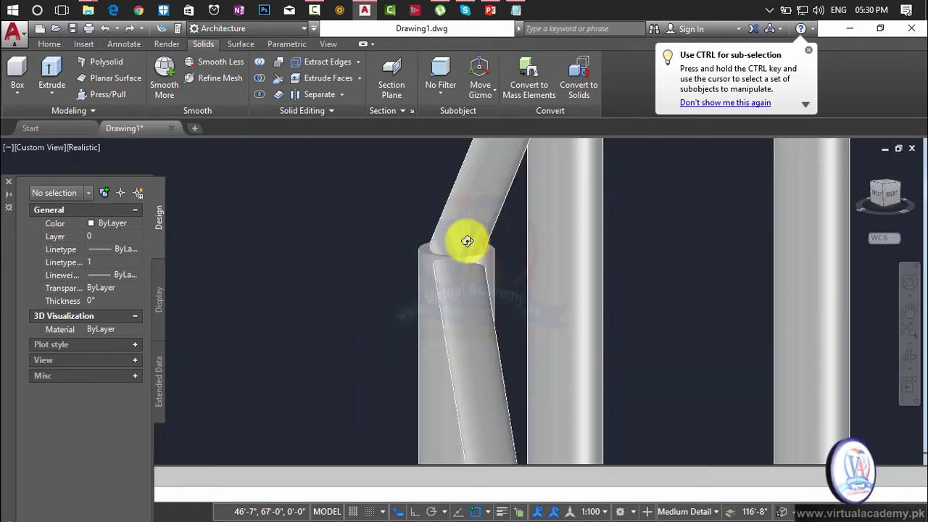
pyautogui.scroll(-1, 467, 241)
pyautogui.scroll(-1, 467, 240)
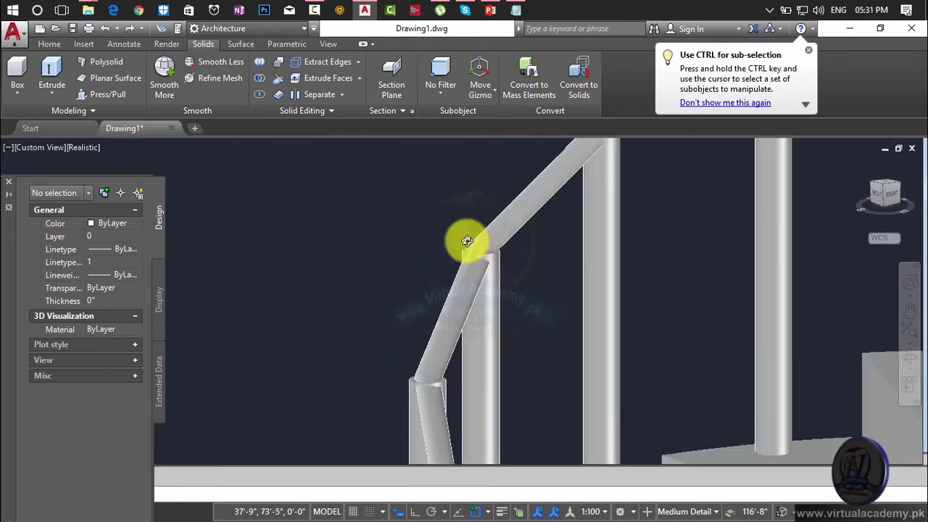
pyautogui.scroll(1, 467, 241)
pyautogui.scroll(-1, 467, 240)
pyautogui.scroll(1, 467, 241)
pyautogui.scroll(-3, 467, 240)
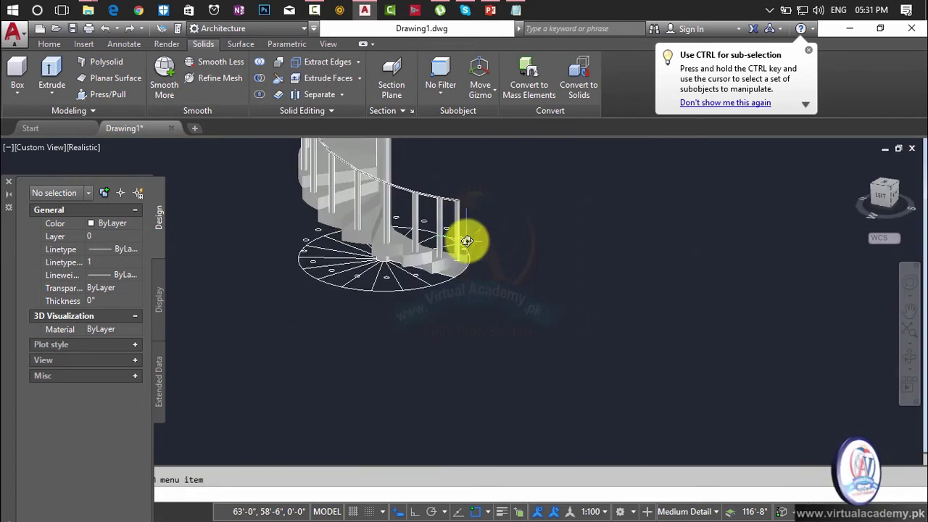
pyautogui.scroll(3, 467, 241)
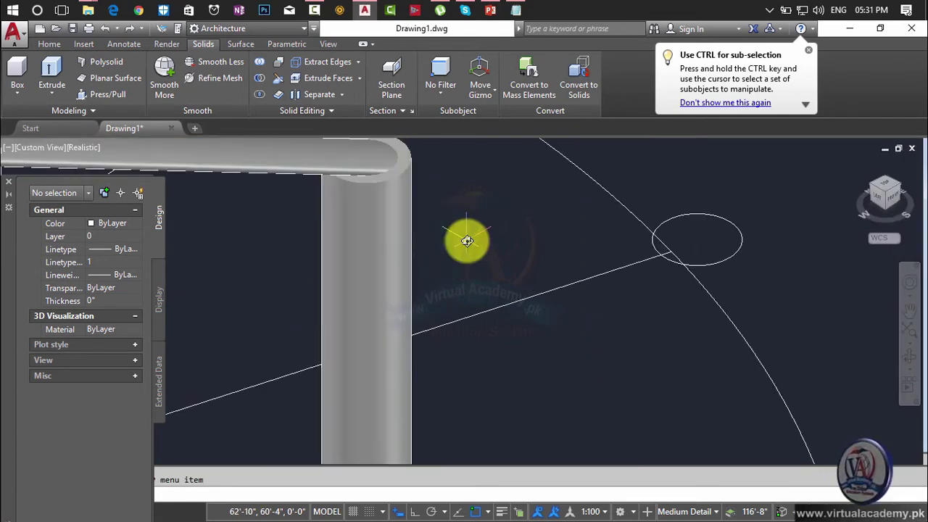
pyautogui.scroll(-3, 467, 241)
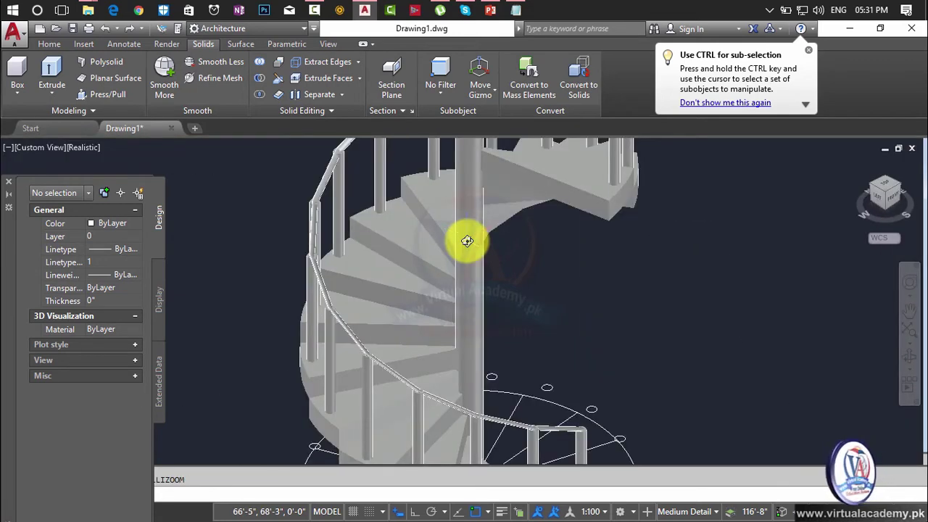
pyautogui.scroll(-2, 467, 241)
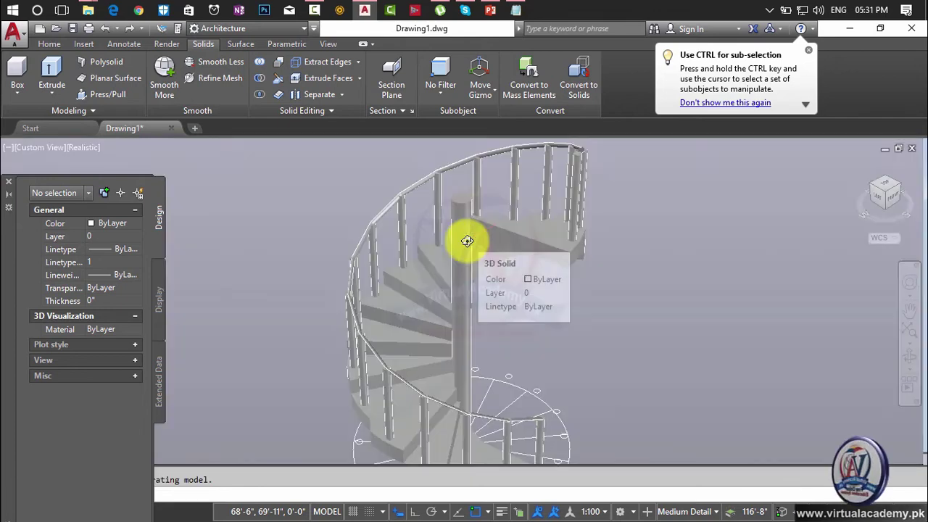
pyautogui.scroll(-2, 467, 241)
pyautogui.scroll(4, 467, 241)
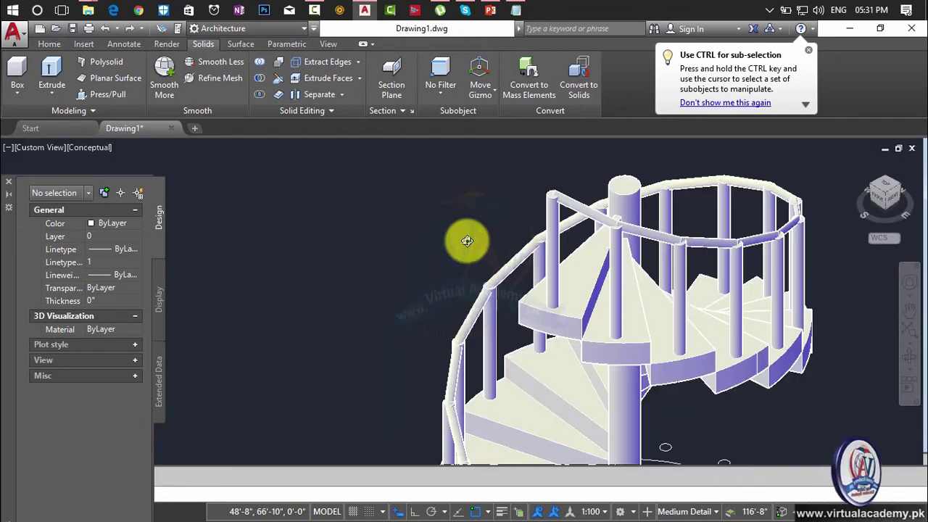
pyautogui.scroll(5, 467, 241)
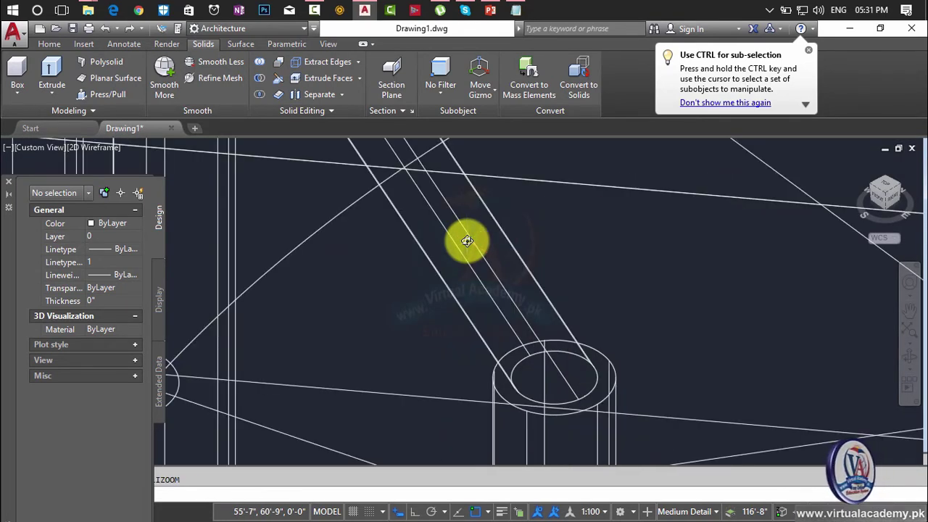
# - Stretch the post-top circle's quadrant grip from 1" to 2" radius, matching the post's outer edge
pyautogui.scroll(2, 467, 241)
pyautogui.scroll(3, 543, 406)
pyautogui.moveTo(556, 394); pyautogui.dragTo(521, 285, button='middle')
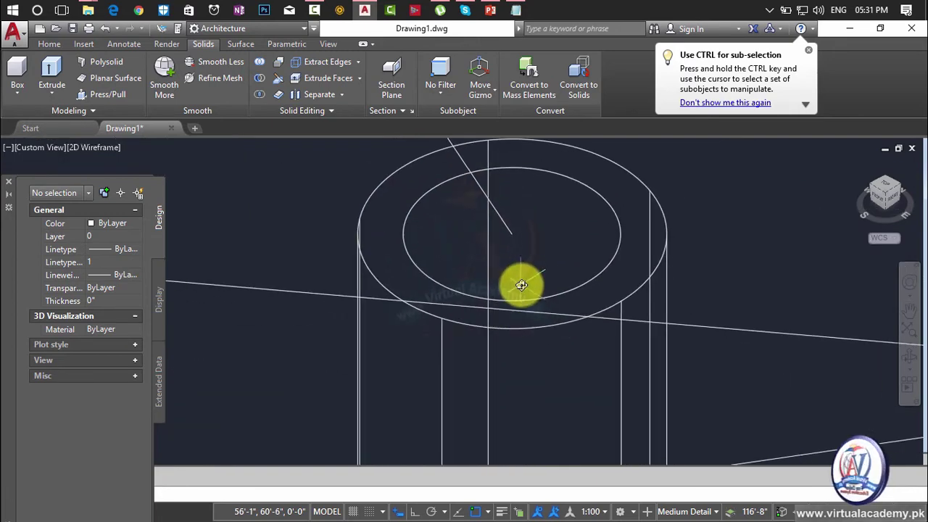
pyautogui.click(552, 293)
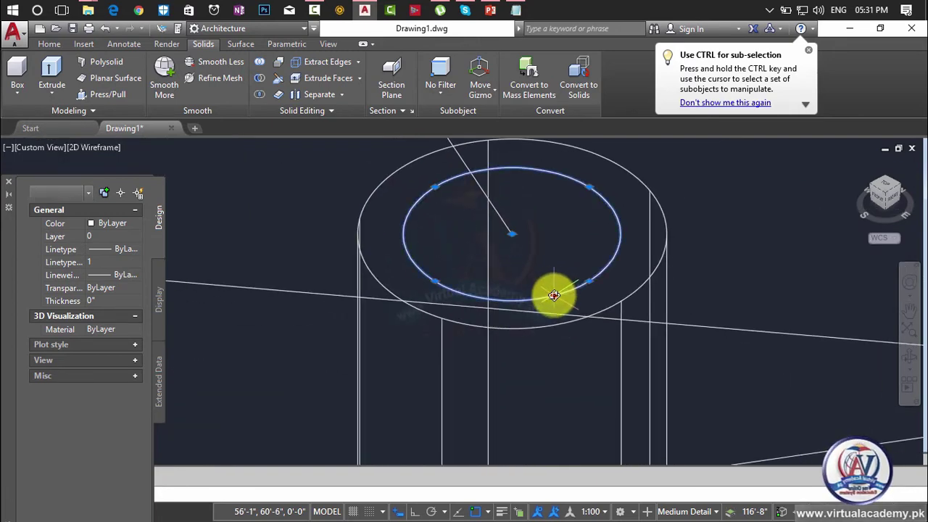
pyautogui.click(591, 281)
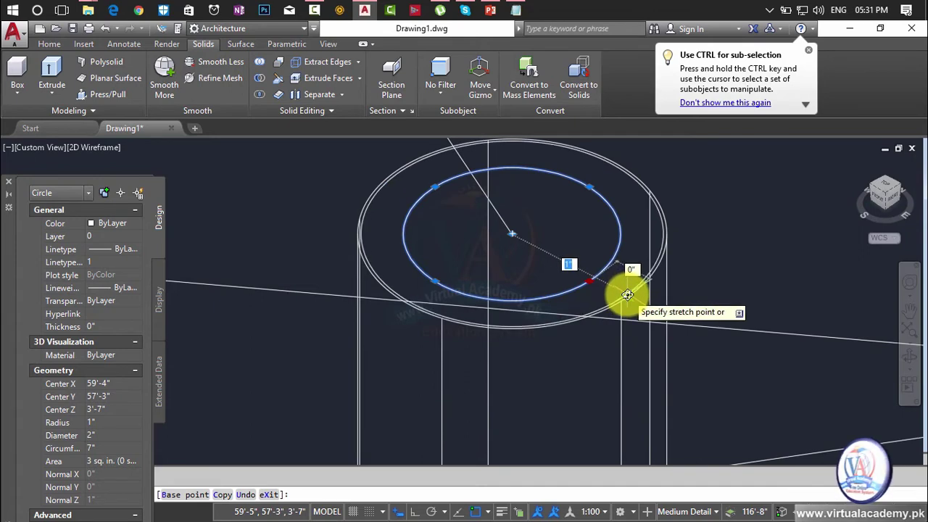
pyautogui.click(621, 301)
pyautogui.moveTo(602, 283); pyautogui.dragTo(610, 319, button='middle')
pyautogui.press('Escape')
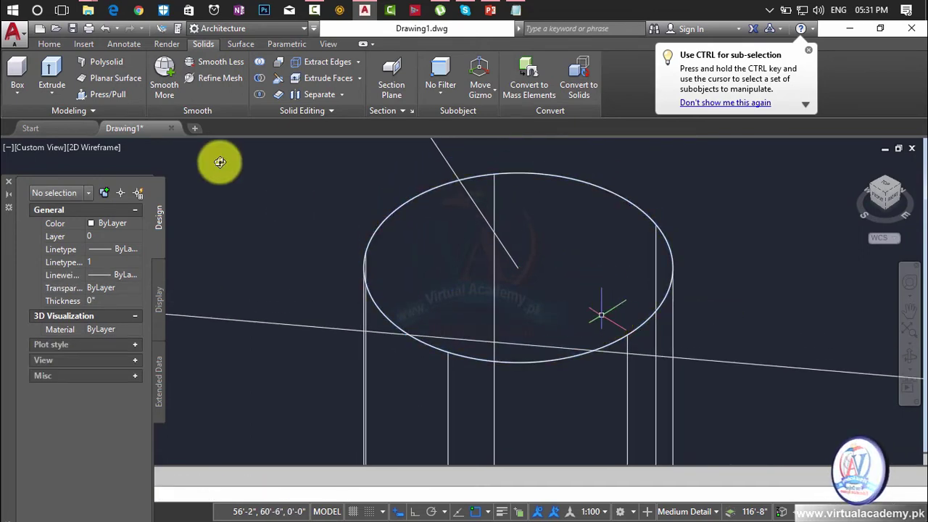
# - Sweep the circle profile along the slanted railing path line
pyautogui.click(54, 93)
pyautogui.click(70, 200)
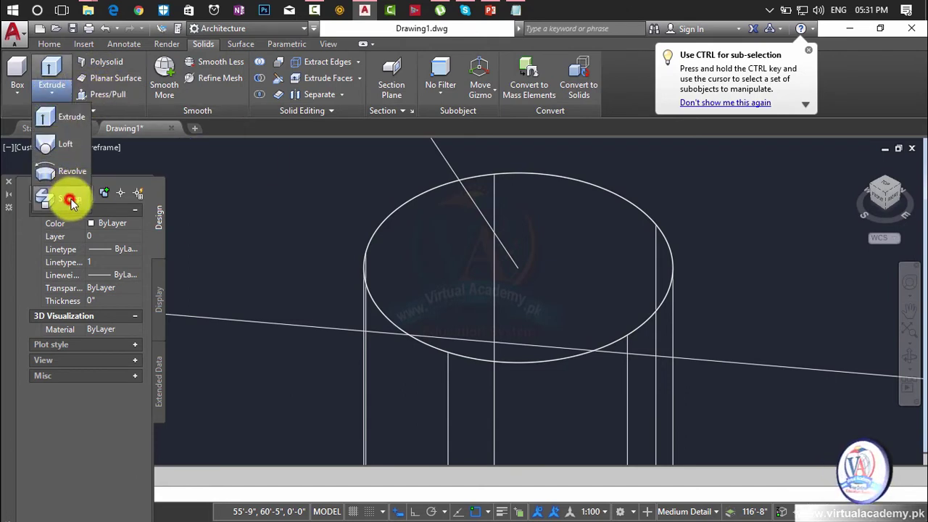
pyautogui.click(517, 363)
pyautogui.press('Return')
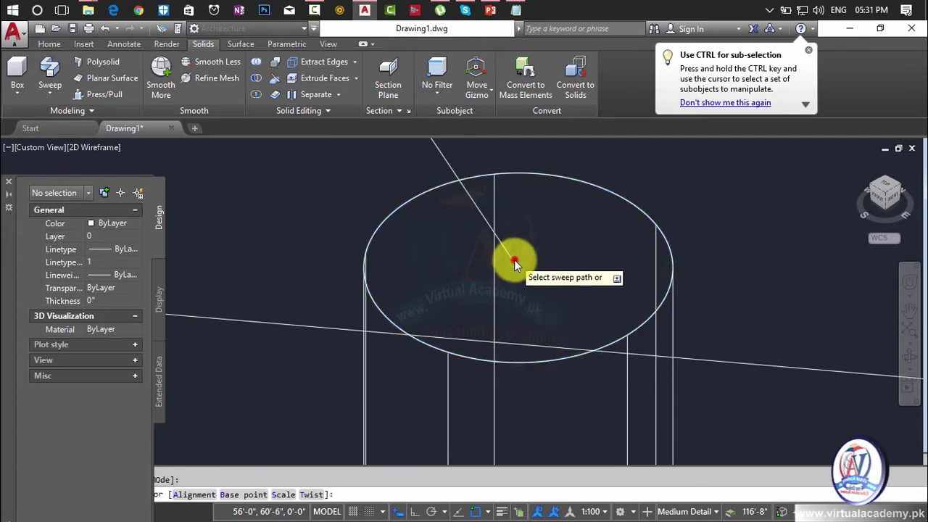
pyautogui.scroll(-3, 514, 259)
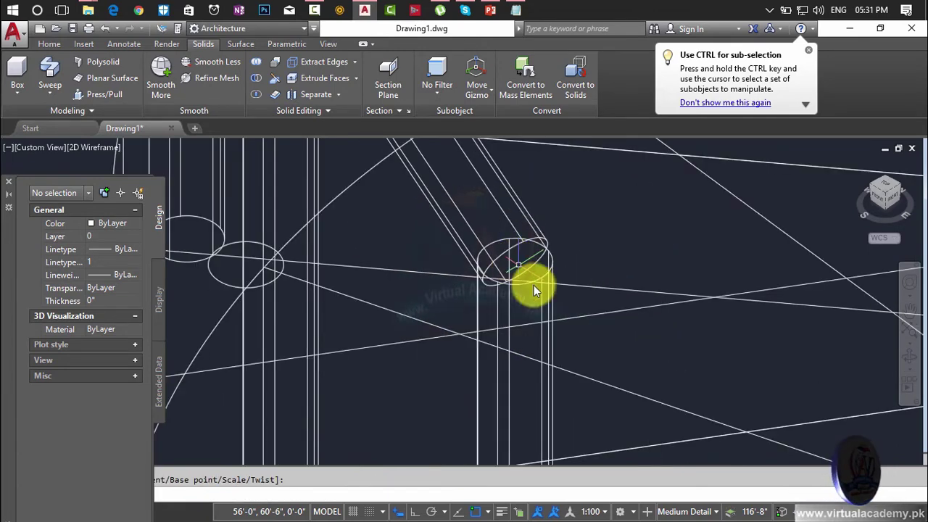
pyautogui.click(583, 341)
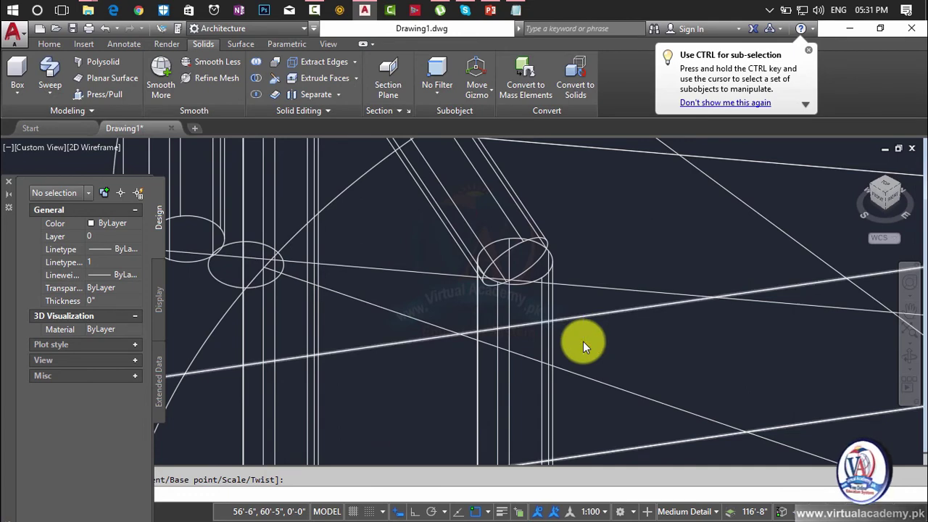
pyautogui.scroll(2, 582, 341)
pyautogui.scroll(1, 580, 339)
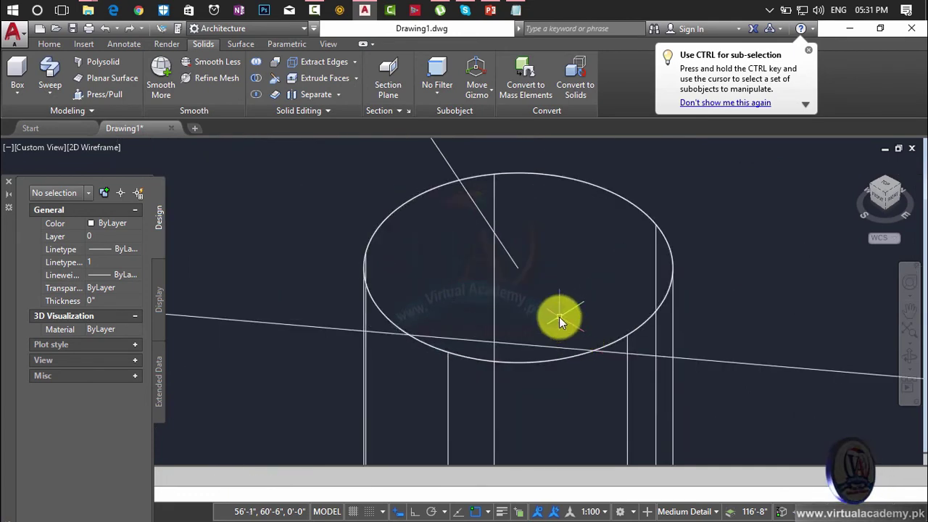
# - Extrude the enlarged circle with the Path option along the same slanted line
pyautogui.write('ext')
pyautogui.press('Return')
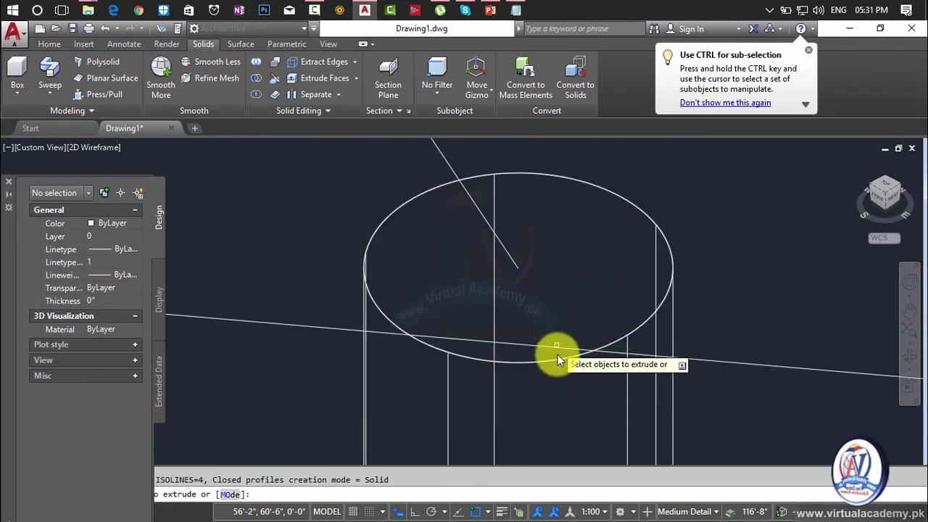
pyautogui.click(556, 354)
pyautogui.press('Return')
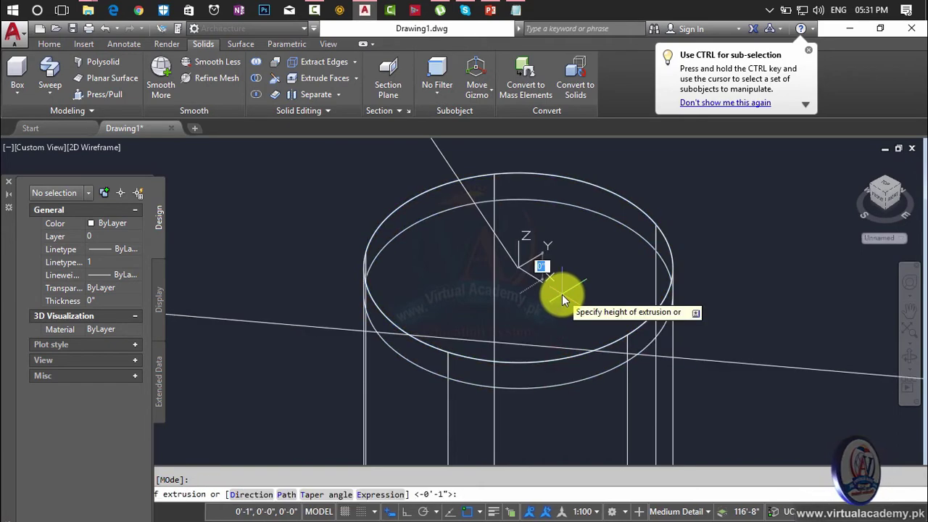
pyautogui.write('p')
pyautogui.press('Return')
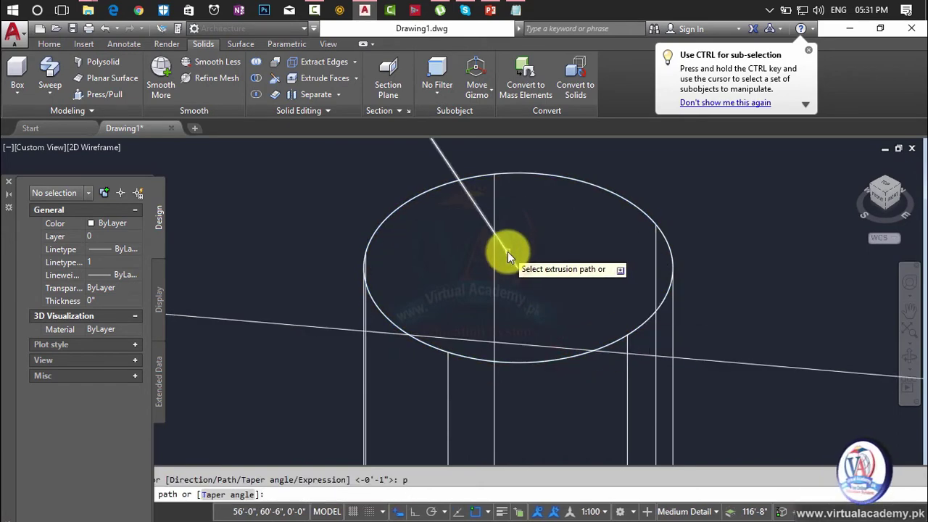
pyautogui.click(508, 252)
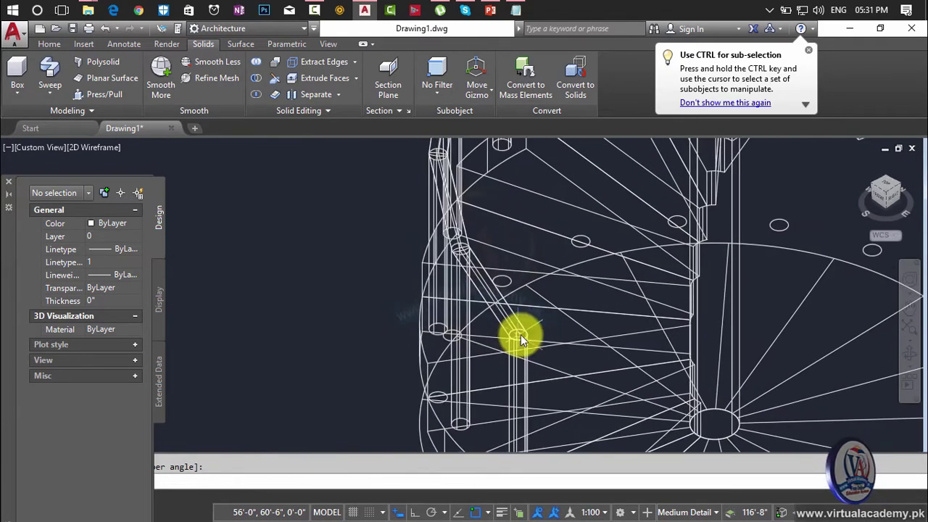
# - Switch the visual style to Realistic and zoom in on the rail-to-post junction
pyautogui.click(89, 147)
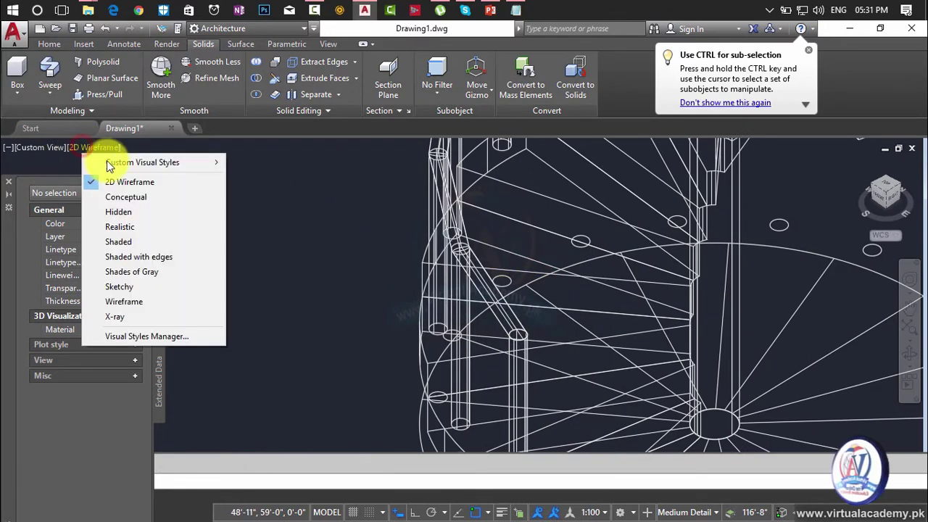
pyautogui.click(121, 226)
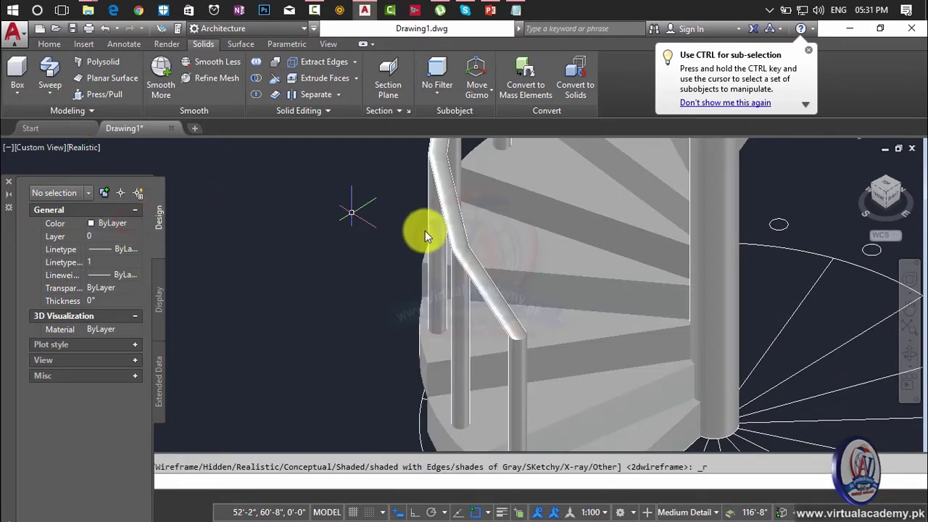
pyautogui.scroll(-5, 361, 399)
pyautogui.scroll(2, 384, 269)
pyautogui.scroll(5, 402, 293)
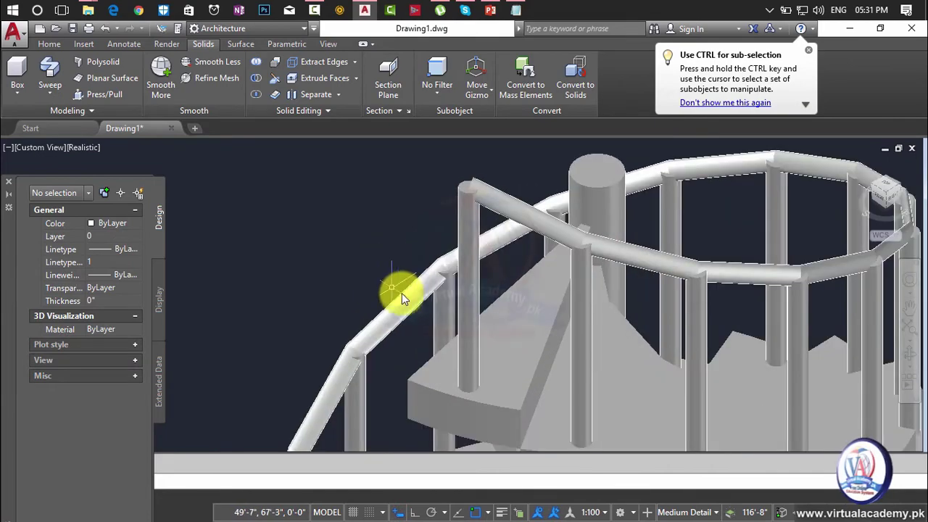
pyautogui.moveTo(483, 331)
pyautogui.keyDown('shift'); pyautogui.mouseDown(button='middle')
pyautogui.moveTo(430, 346)
pyautogui.moveTo(409, 325)
pyautogui.mouseUp(button='middle'); pyautogui.keyUp('shift')
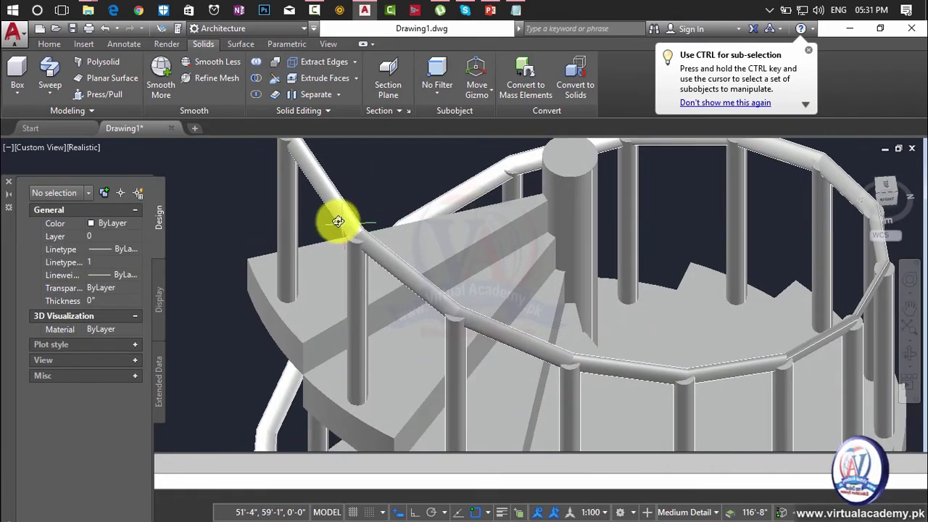
pyautogui.scroll(5, 356, 259)
pyautogui.scroll(-3, 398, 331)
pyautogui.scroll(3, 345, 203)
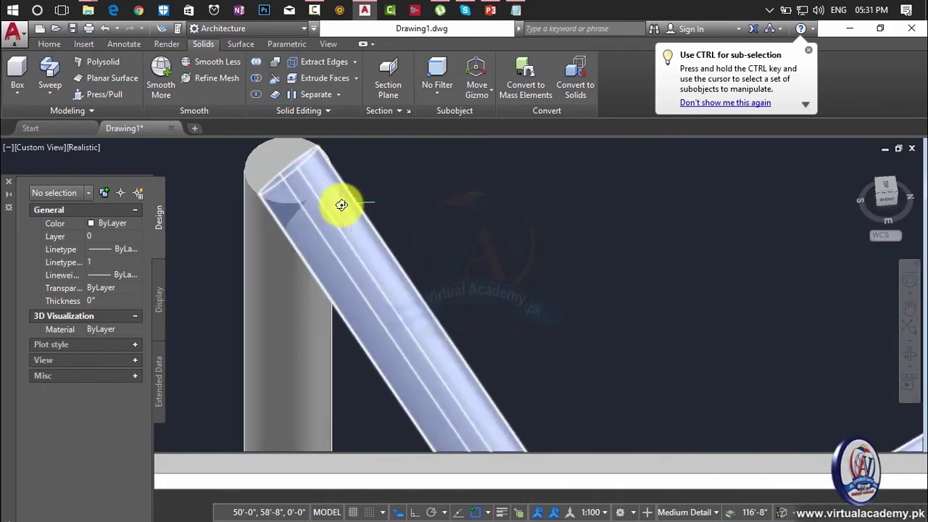
pyautogui.scroll(2, 342, 205)
pyautogui.scroll(-2, 341, 204)
pyautogui.scroll(2, 370, 265)
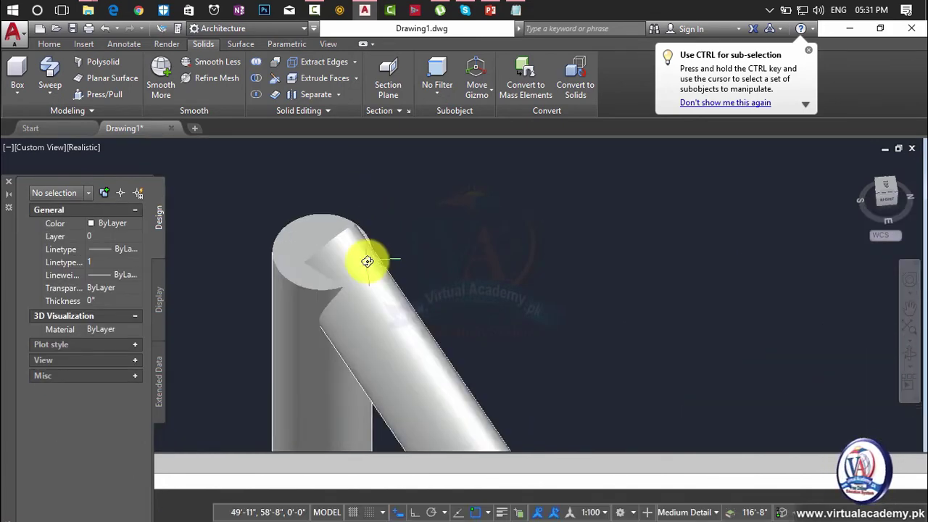
# - Drag the slanted rail's top-end grip down onto the post top
pyautogui.click(367, 260)
pyautogui.moveTo(368, 261)
pyautogui.mouseDown(button='middle')
pyautogui.moveTo(351, 168)
pyautogui.moveTo(344, 244)
pyautogui.mouseUp(button='middle')
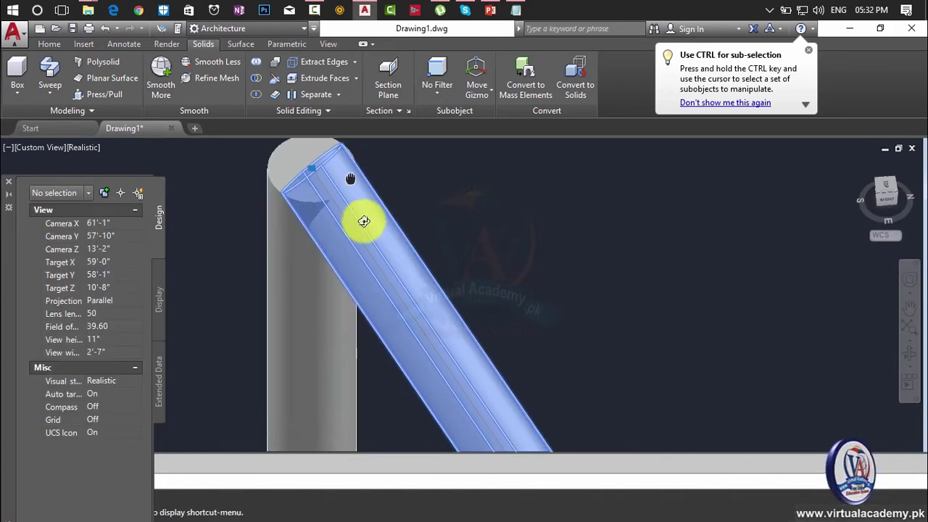
pyautogui.click(342, 242)
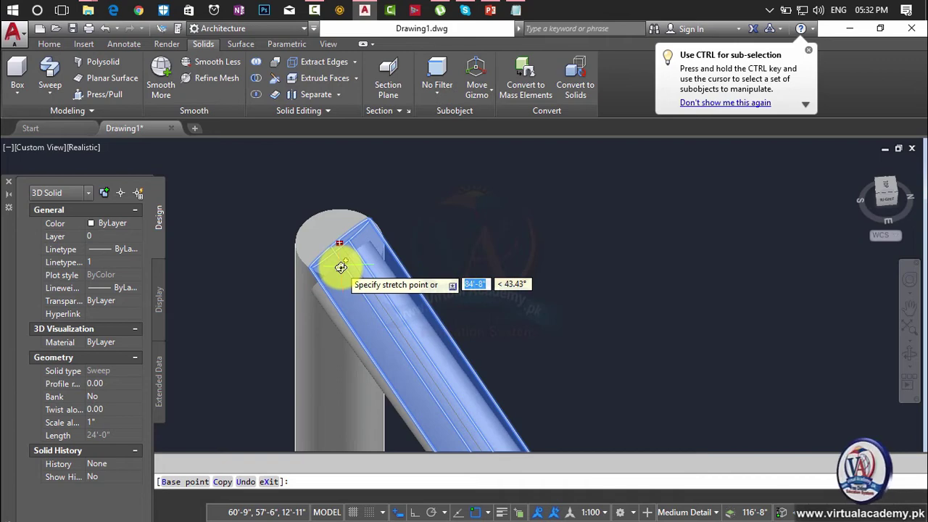
pyautogui.click(338, 267)
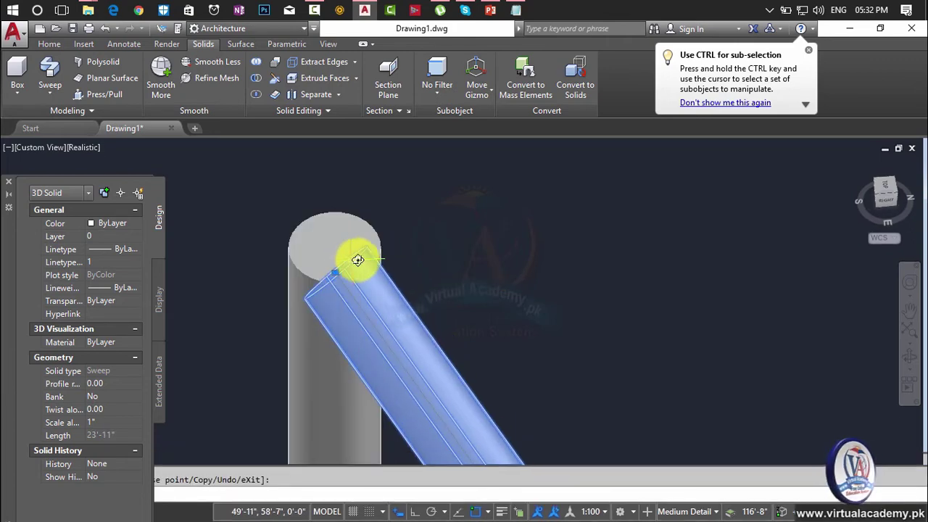
pyautogui.press('Escape')
# - With the Face subobject filter, stretch the rail's upper end face over the post top's rim
pyautogui.keyDown('shift'); pyautogui.moveTo(378, 249); pyautogui.dragTo(377, 249, button='middle'); pyautogui.keyUp('shift')
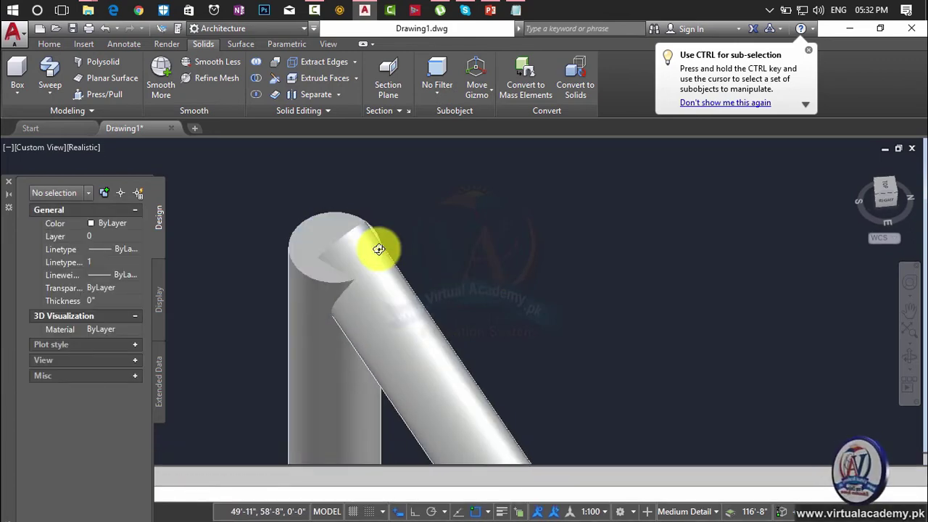
pyautogui.click(437, 90)
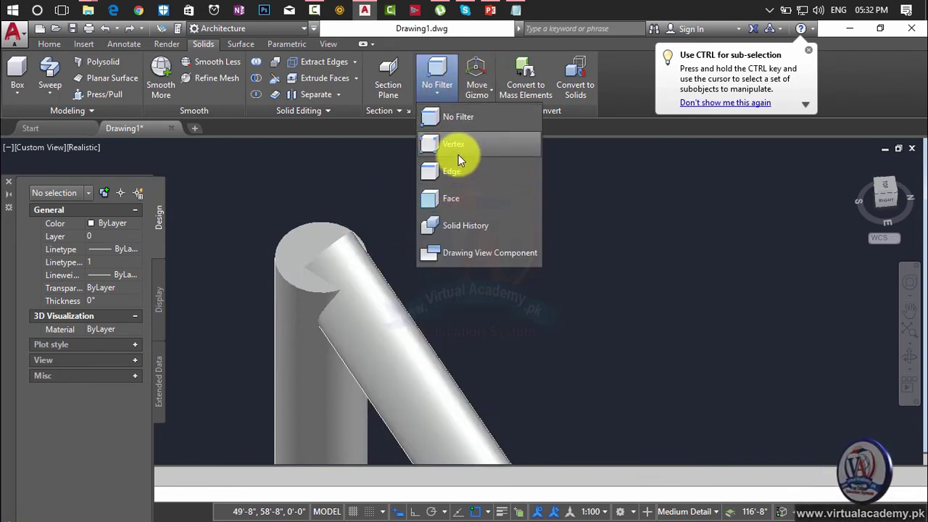
pyautogui.click(453, 197)
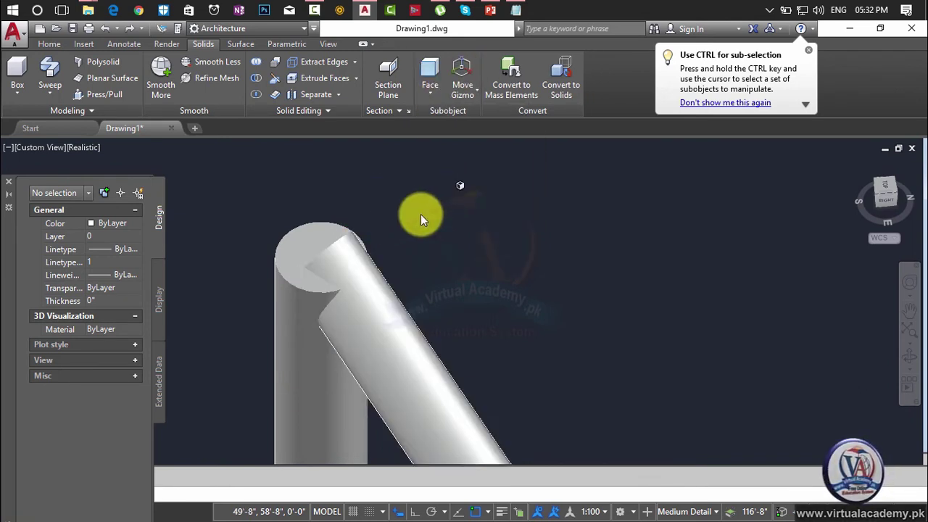
pyautogui.click(348, 254)
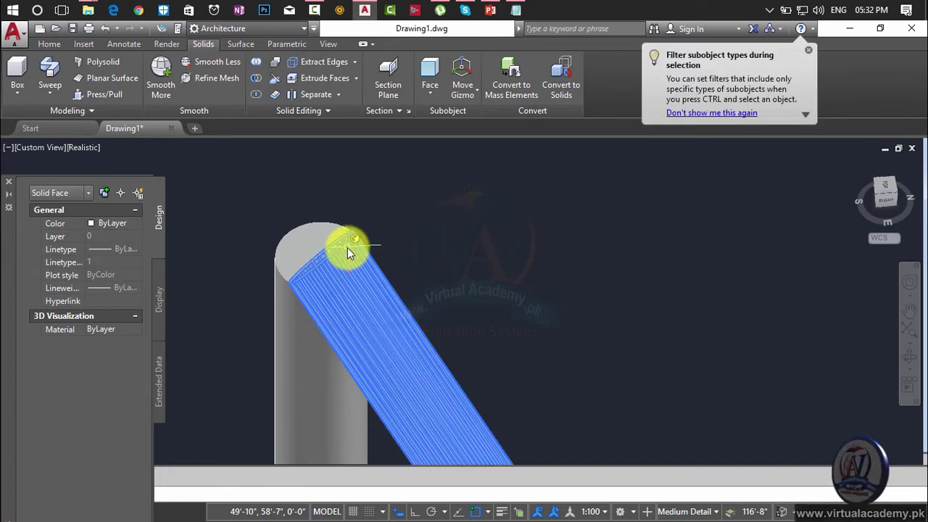
pyautogui.scroll(-2, 347, 242)
pyautogui.scroll(-2, 347, 242)
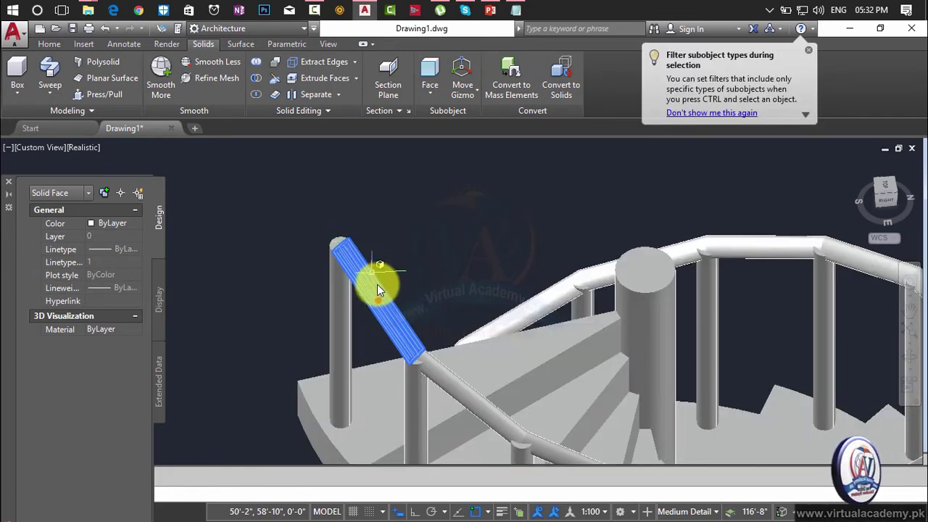
pyautogui.click(383, 302)
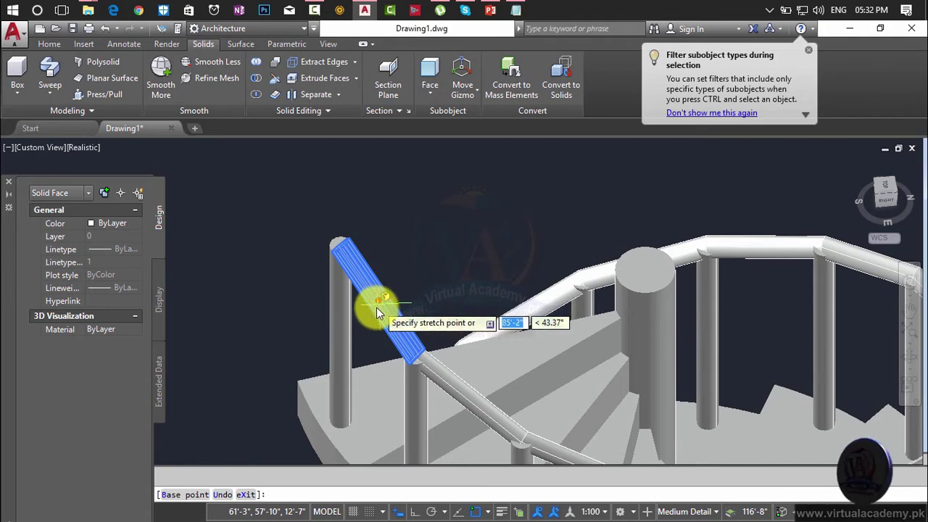
pyautogui.click(377, 308)
pyautogui.press('Escape')
pyautogui.scroll(-3, 401, 271)
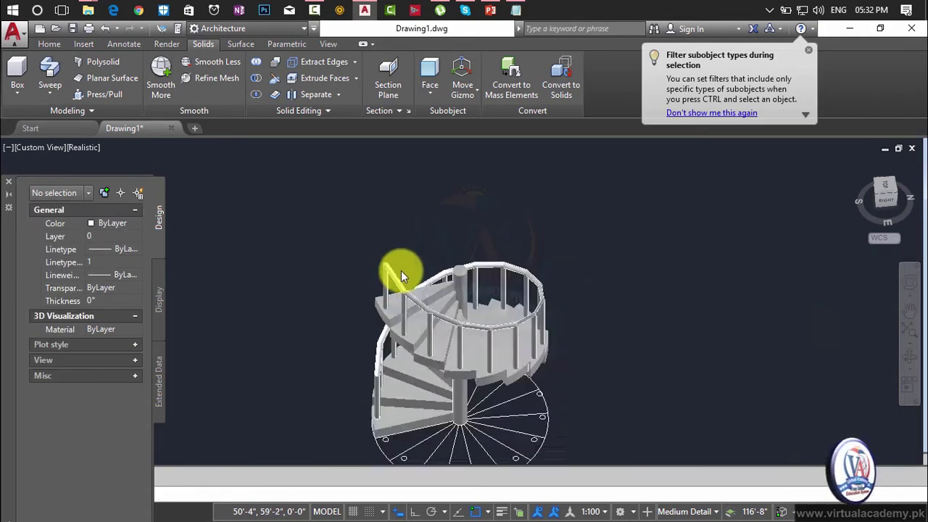
pyautogui.scroll(-2, 421, 286)
pyautogui.scroll(1, 439, 293)
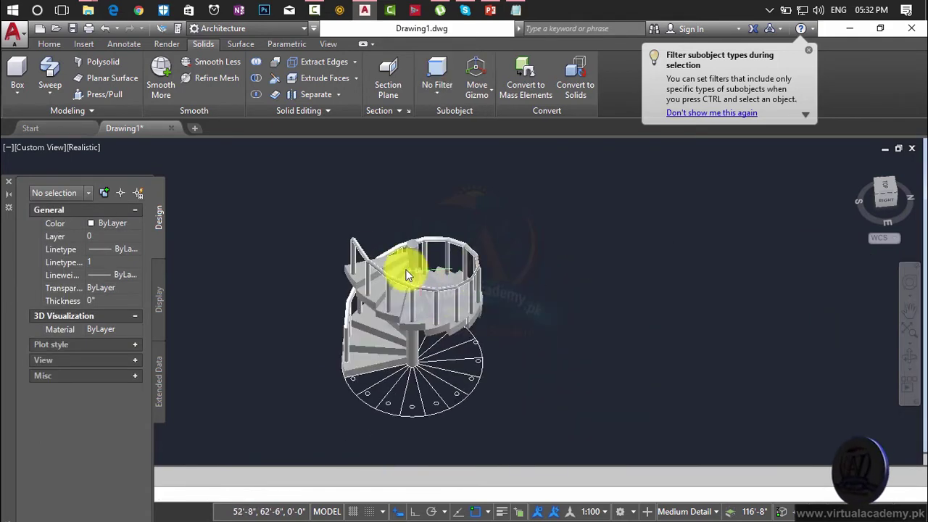
pyautogui.scroll(3, 341, 235)
pyautogui.scroll(2, 381, 230)
pyautogui.scroll(2, 382, 229)
# - Convert the selected handrail tubes to smoothed meshes via Smooth More and Create mesh
pyautogui.click(378, 234)
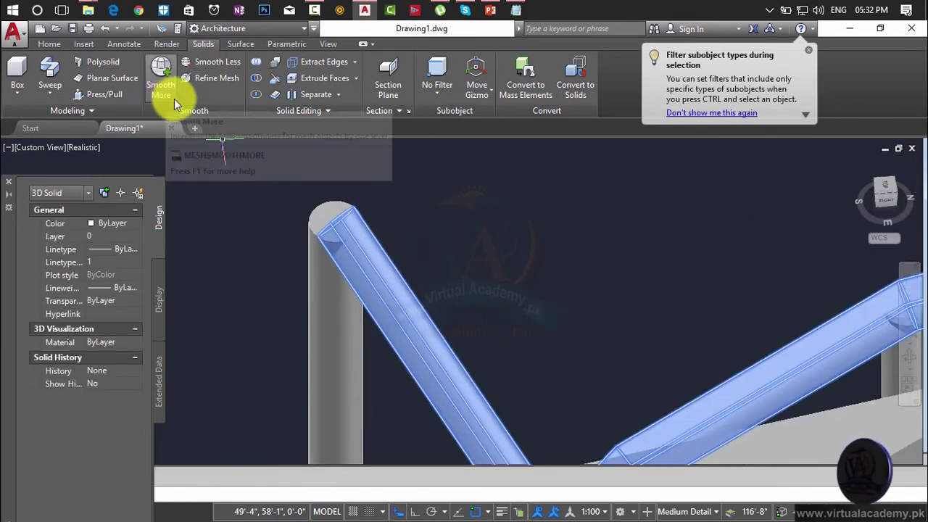
pyautogui.click(166, 45)
pyautogui.click(201, 45)
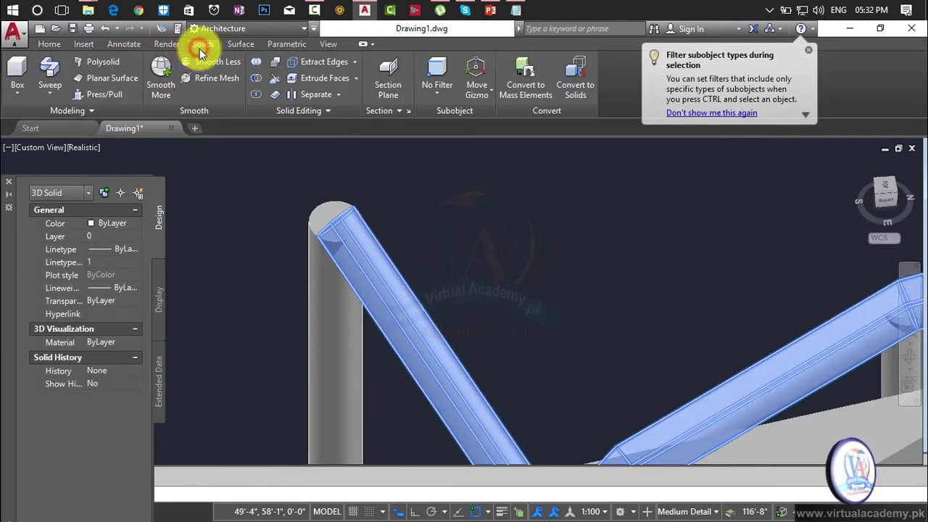
pyautogui.click(164, 83)
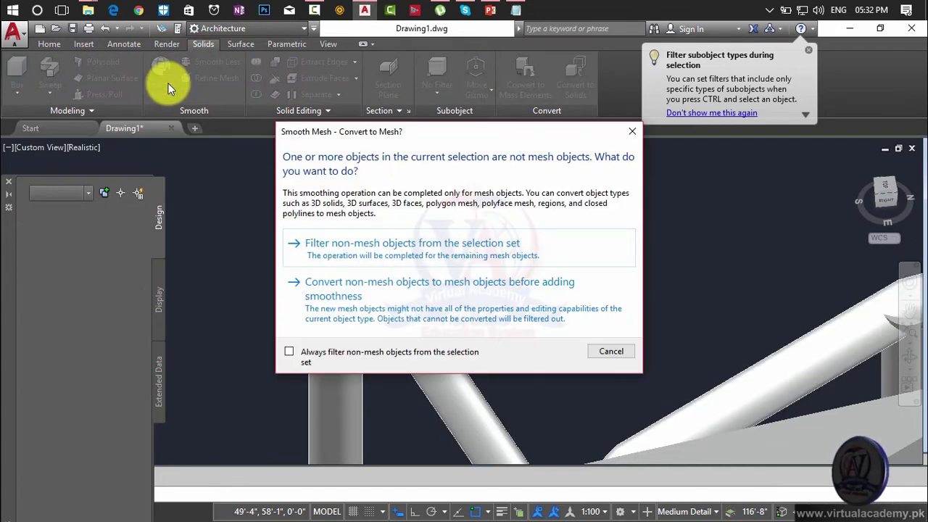
pyautogui.click(398, 255)
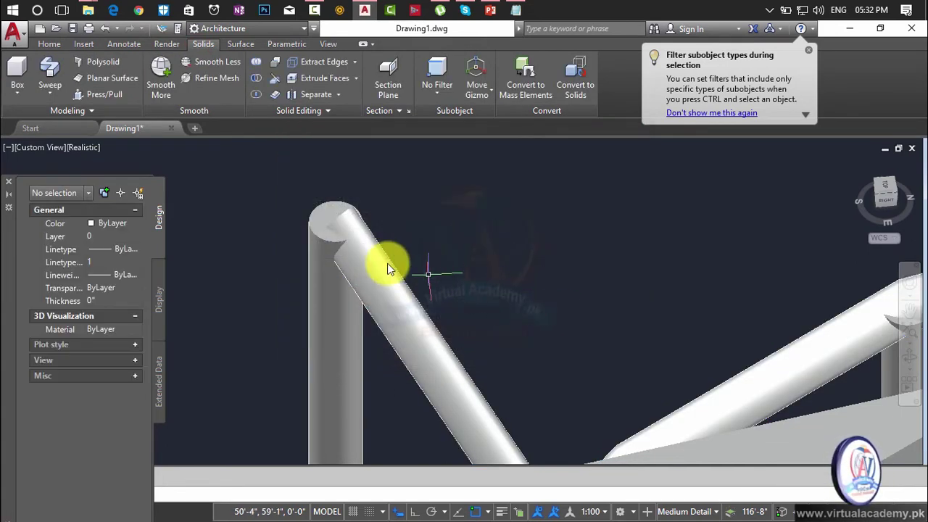
pyautogui.click(373, 257)
pyautogui.click(160, 83)
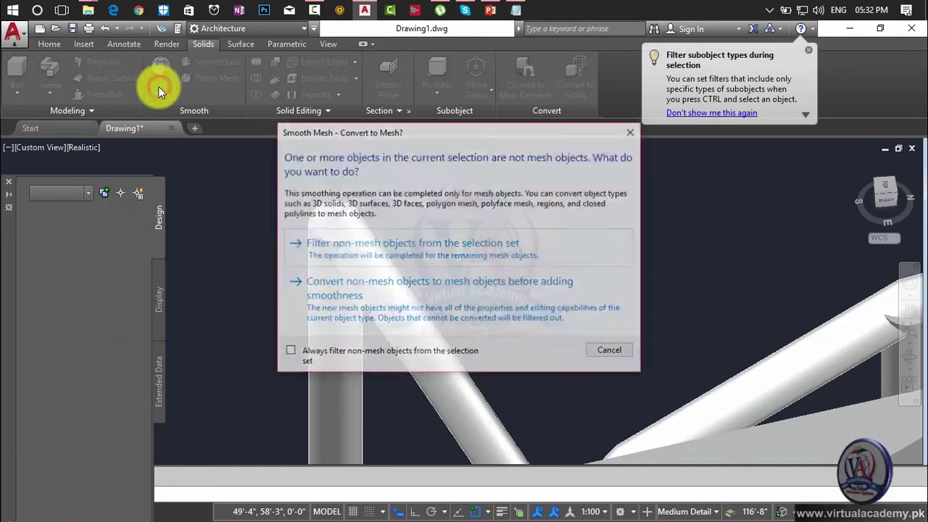
pyautogui.click(491, 312)
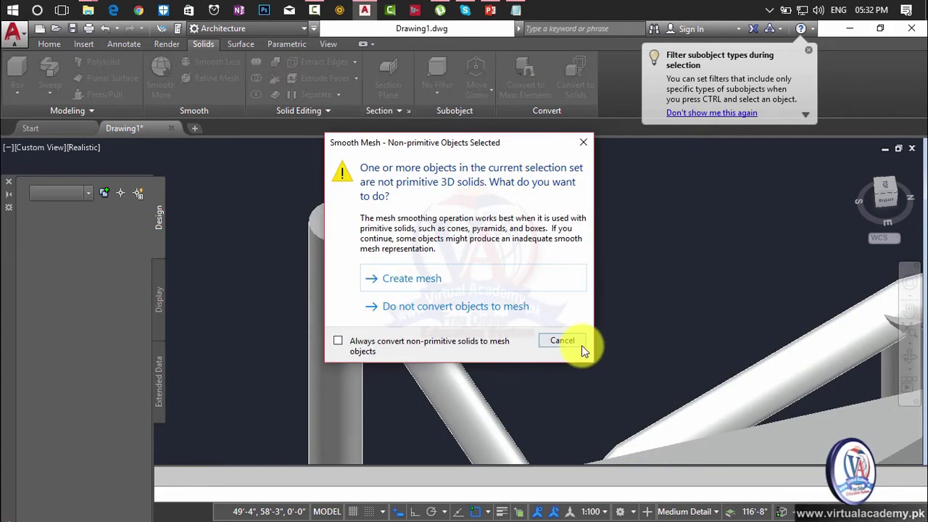
pyautogui.click(440, 281)
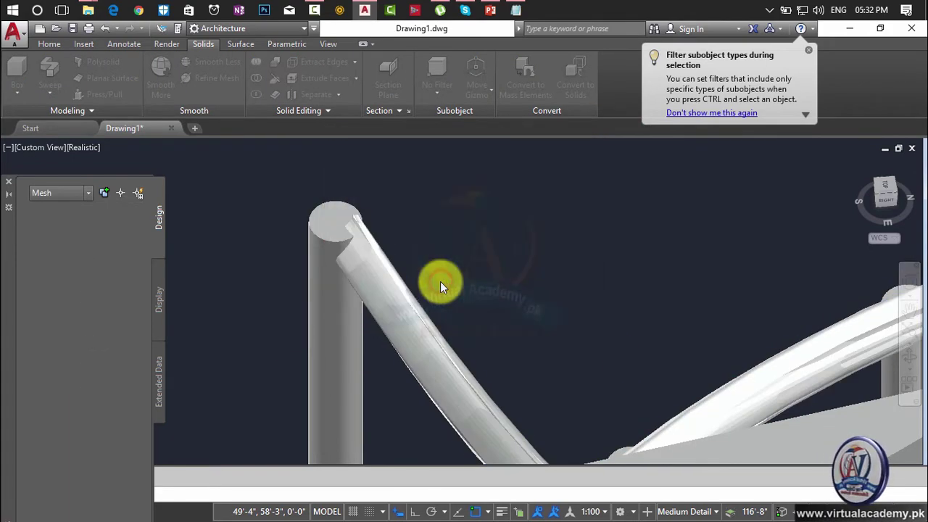
pyautogui.press('Escape')
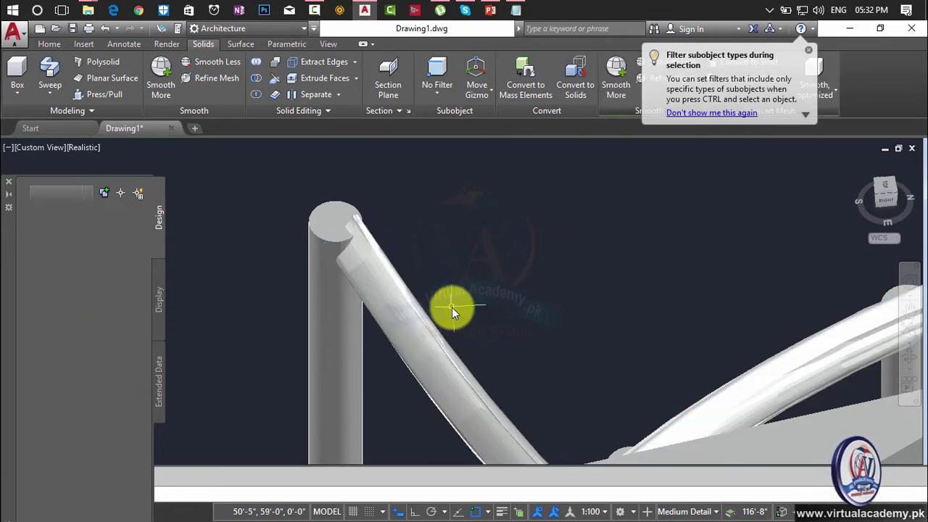
# - Smooth the mesh handrail tubes one more level to the maximum, dismissing the warning
pyautogui.click(417, 312)
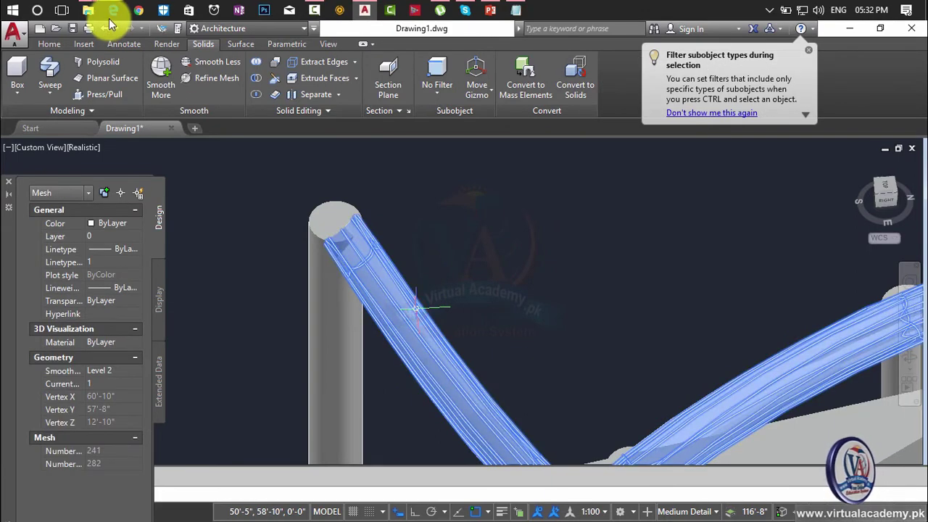
pyautogui.click(157, 75)
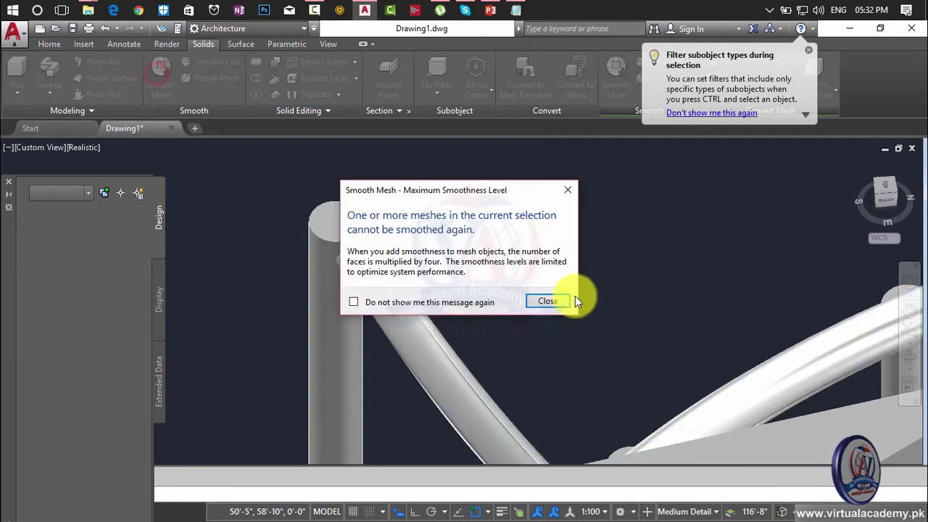
pyautogui.click(557, 301)
pyautogui.scroll(-3, 564, 284)
# - Orbit the staircase to a side view, then pan to empty drawing space beside it
pyautogui.scroll(-3, 483, 172)
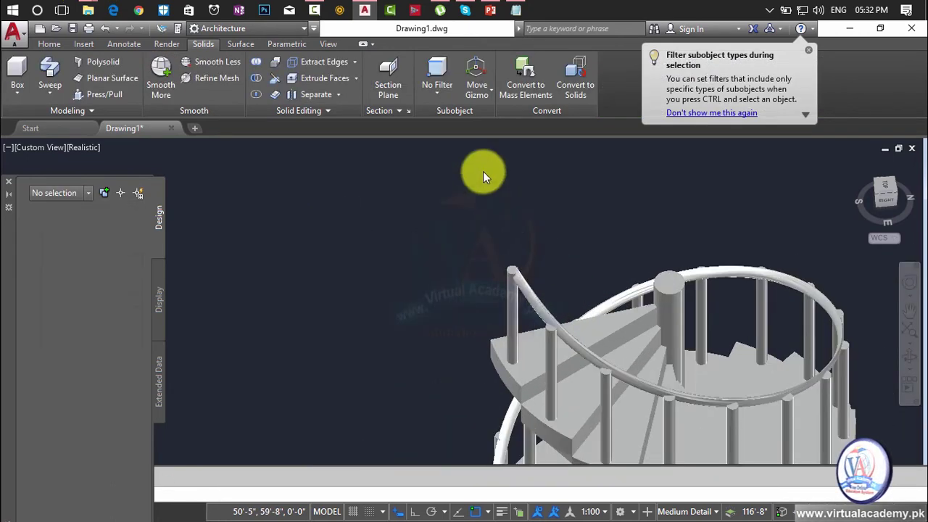
pyautogui.scroll(-3, 527, 249)
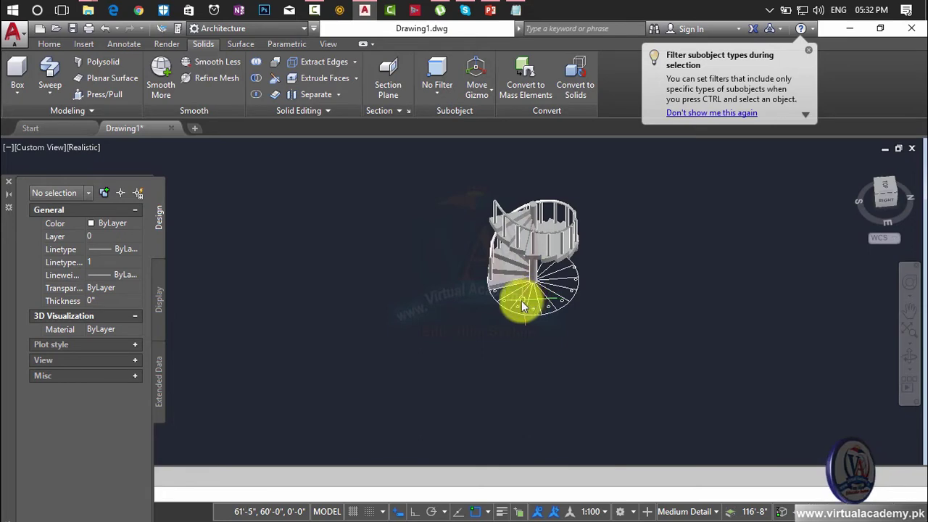
pyautogui.moveTo(523, 306)
pyautogui.keyDown('shift'); pyautogui.mouseDown(button='middle')
pyautogui.moveTo(622, 307)
pyautogui.moveTo(715, 271)
pyautogui.moveTo(504, 213)
pyautogui.moveTo(513, 199)
pyautogui.mouseUp(button='middle'); pyautogui.keyUp('shift')
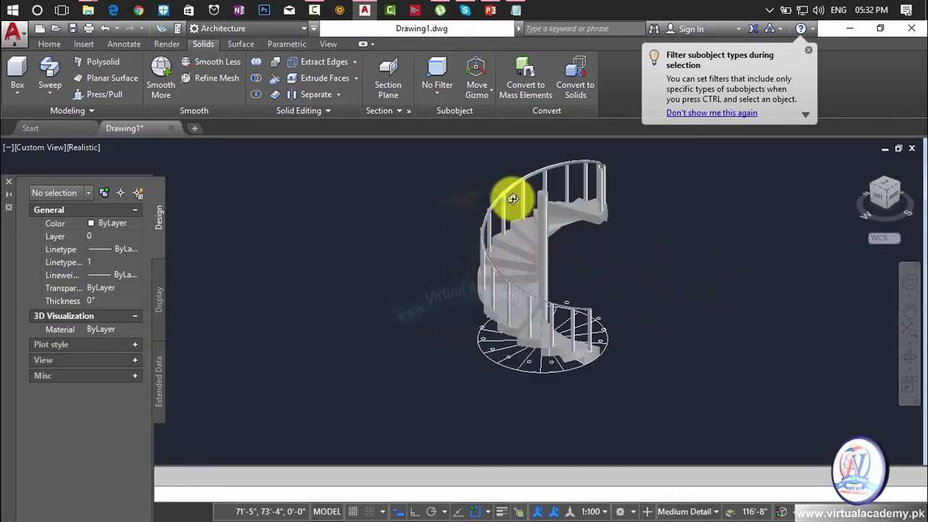
pyautogui.scroll(2, 513, 199)
pyautogui.scroll(2, 505, 197)
pyautogui.scroll(2, 503, 197)
pyautogui.scroll(2, 503, 199)
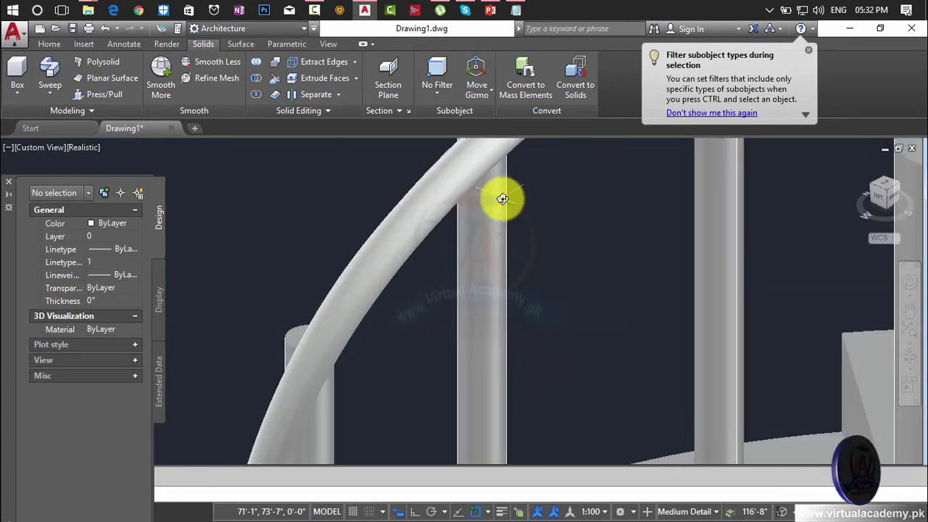
pyautogui.scroll(-3, 502, 199)
pyautogui.scroll(-3, 501, 195)
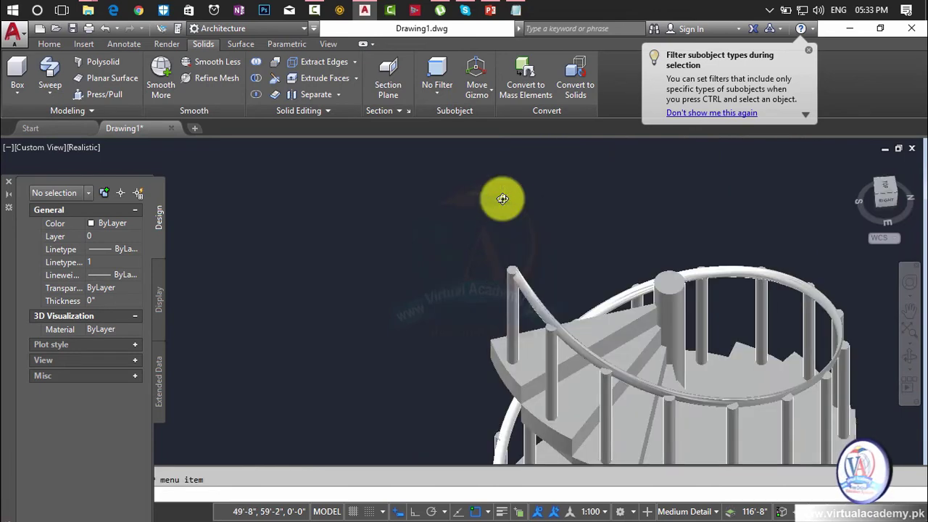
pyautogui.scroll(5, 504, 207)
pyautogui.scroll(-3, 509, 215)
pyautogui.scroll(3, 508, 214)
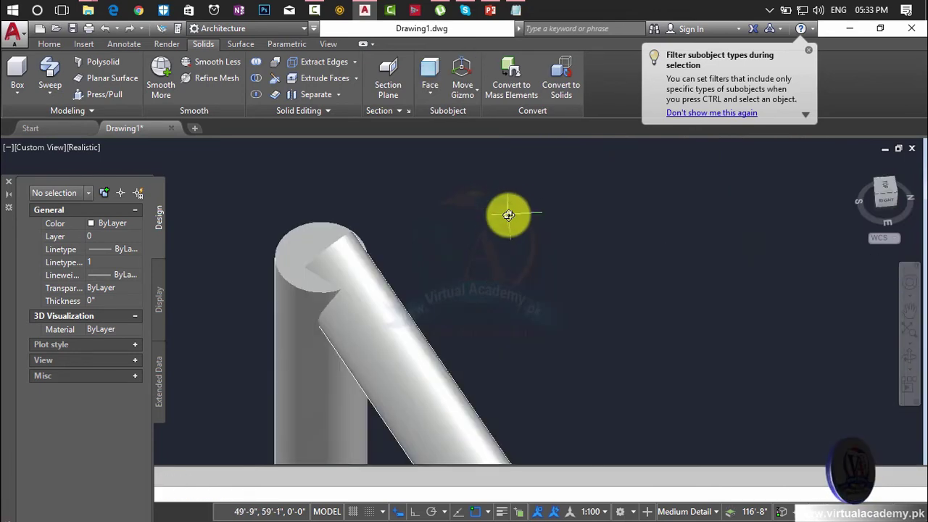
pyautogui.scroll(1, 508, 215)
pyautogui.scroll(-1, 509, 215)
pyautogui.scroll(-1, 508, 215)
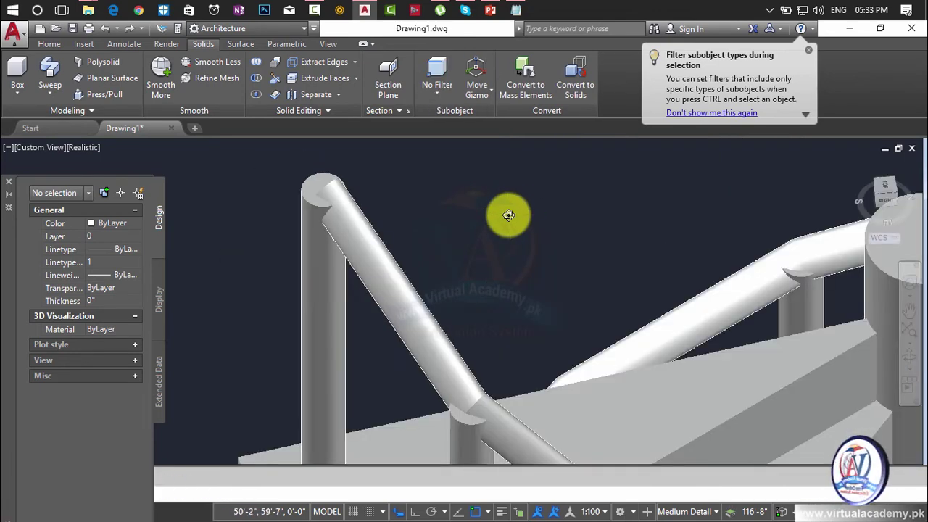
pyautogui.scroll(-1, 509, 214)
pyautogui.scroll(-2, 508, 214)
pyautogui.scroll(1, 509, 215)
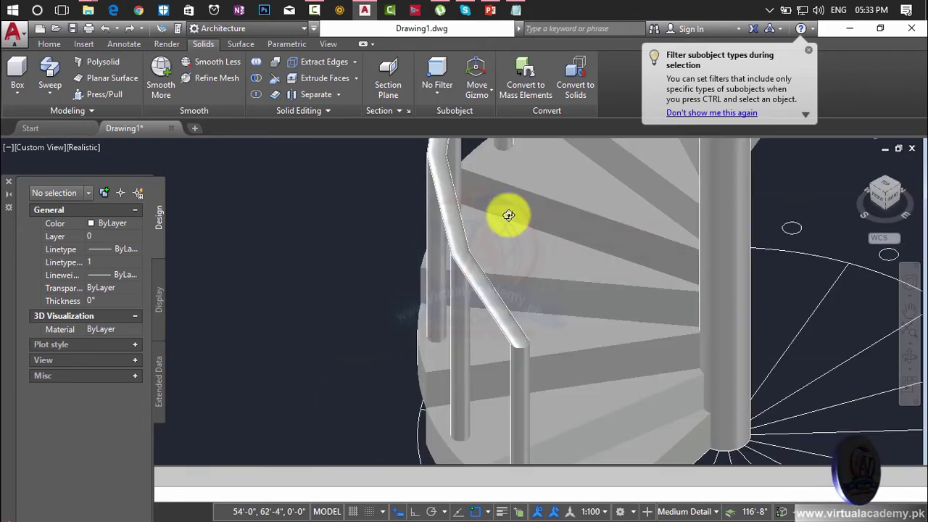
pyautogui.scroll(-2, 508, 215)
pyautogui.moveTo(509, 214)
pyautogui.mouseDown(button='middle')
pyautogui.moveTo(605, 259)
pyautogui.moveTo(575, 283)
pyautogui.mouseUp(button='middle')
pyautogui.write('a')
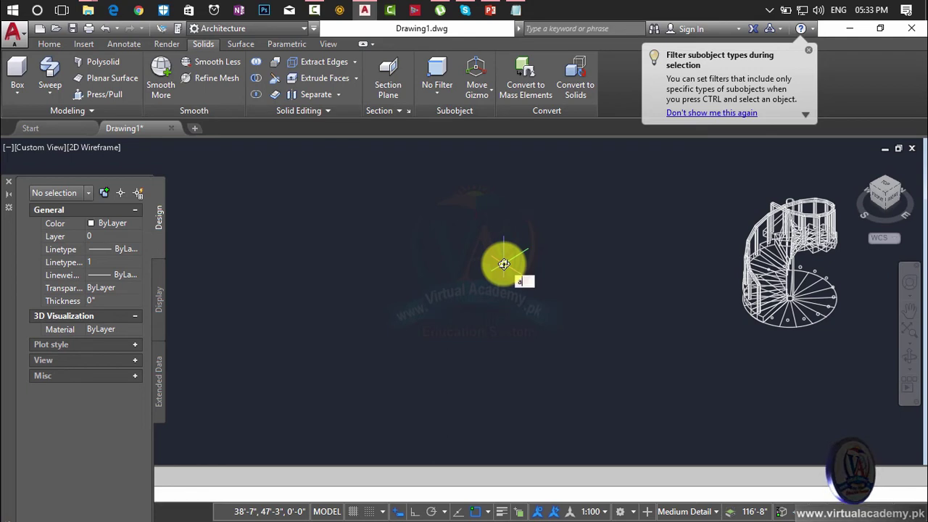
# - Draw a three-point arc beside the staircase
pyautogui.press('Return')
pyautogui.click(499, 335)
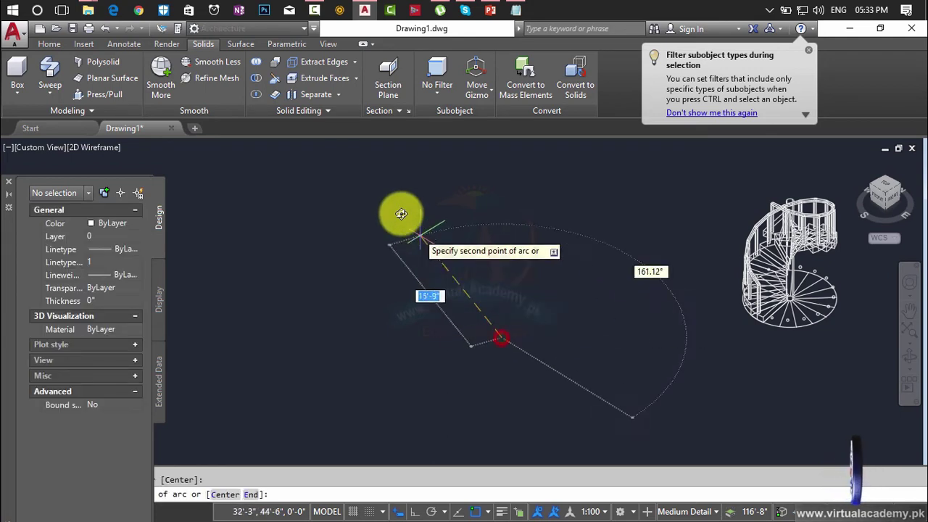
pyautogui.click(483, 240)
pyautogui.scroll(-2, 356, 184)
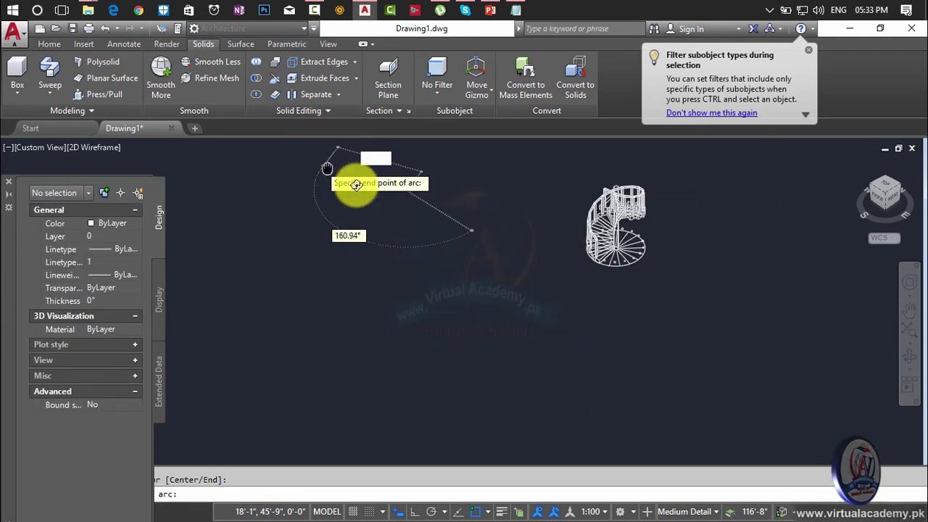
pyautogui.click(332, 166)
pyautogui.scroll(-2, 457, 252)
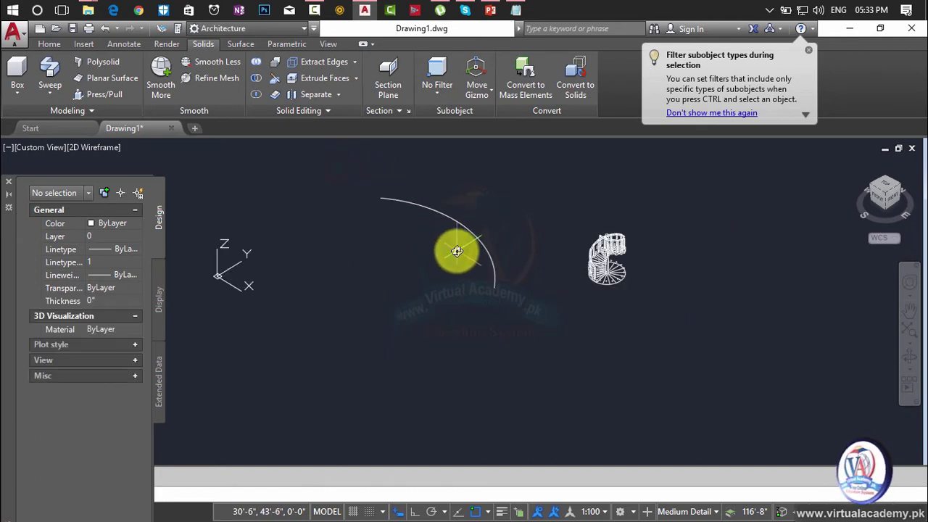
pyautogui.scroll(2, 468, 217)
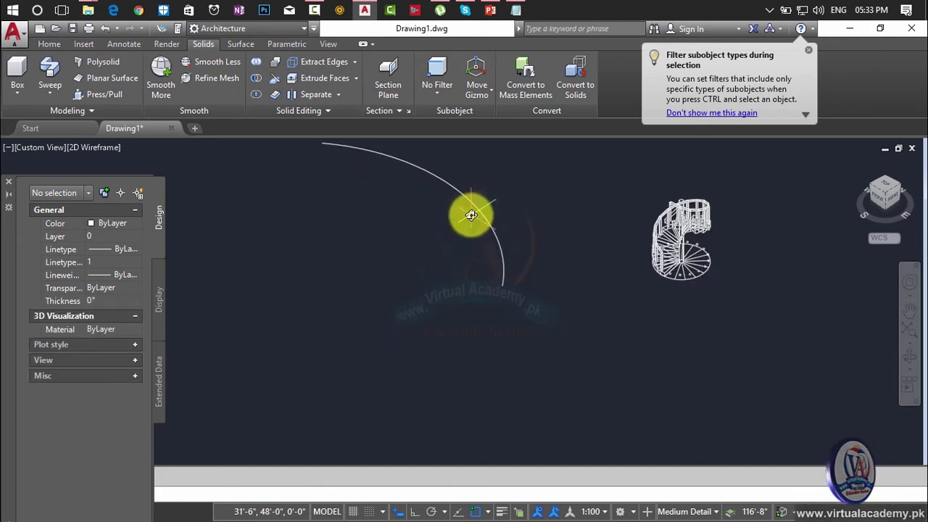
pyautogui.write('o')
# - Make a trial 3' inward offset copy of the arc, then delete it
pyautogui.press('Return')
pyautogui.write("3'")
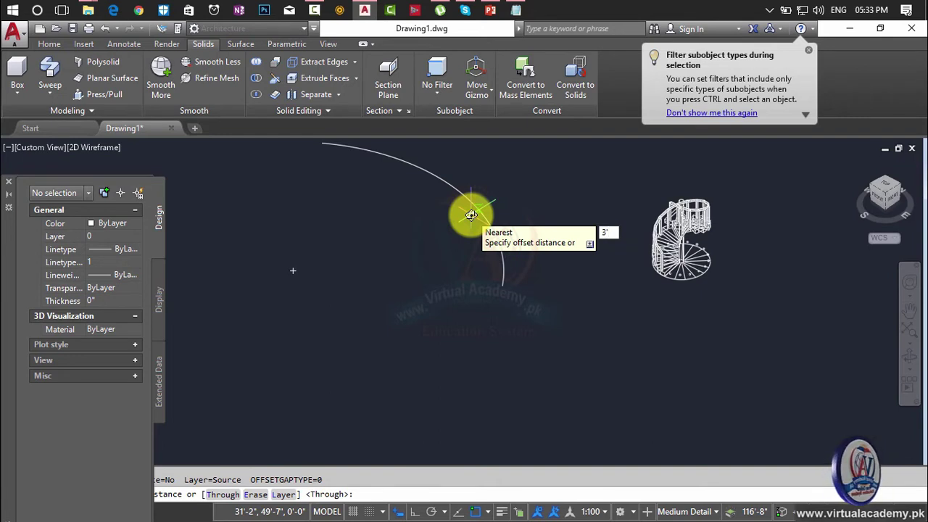
pyautogui.press('Return')
pyautogui.click(477, 207)
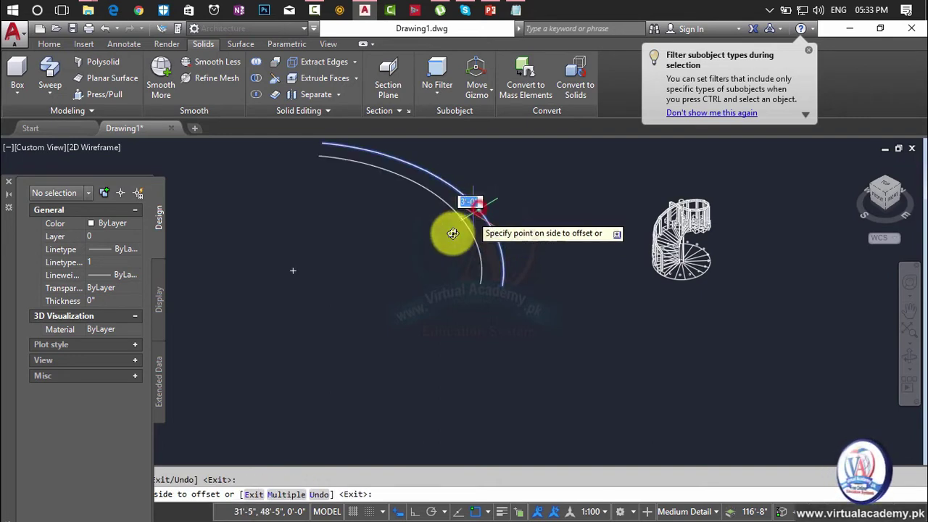
pyautogui.click(429, 264)
pyautogui.press('Escape')
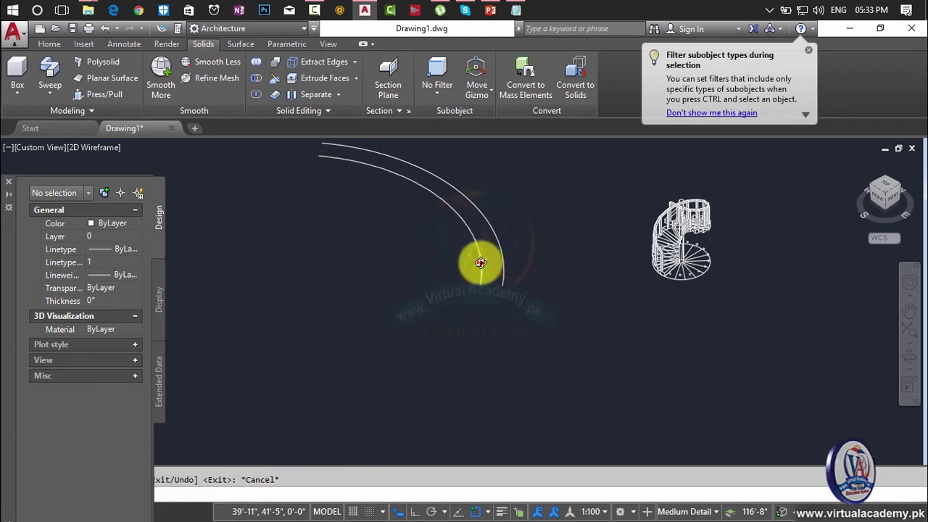
pyautogui.click(481, 262)
pyautogui.press('Delete')
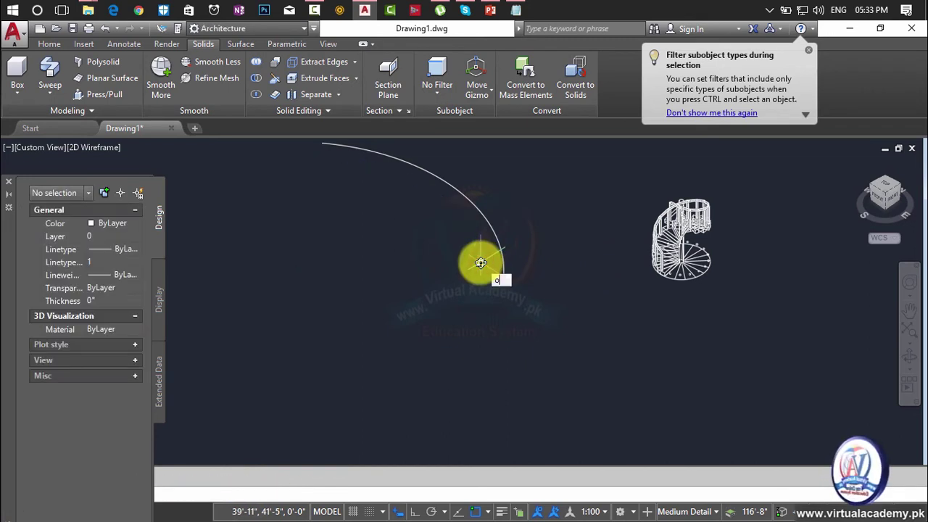
# - Offset the arc 5' inward
pyautogui.press('Return')
pyautogui.press('Return')
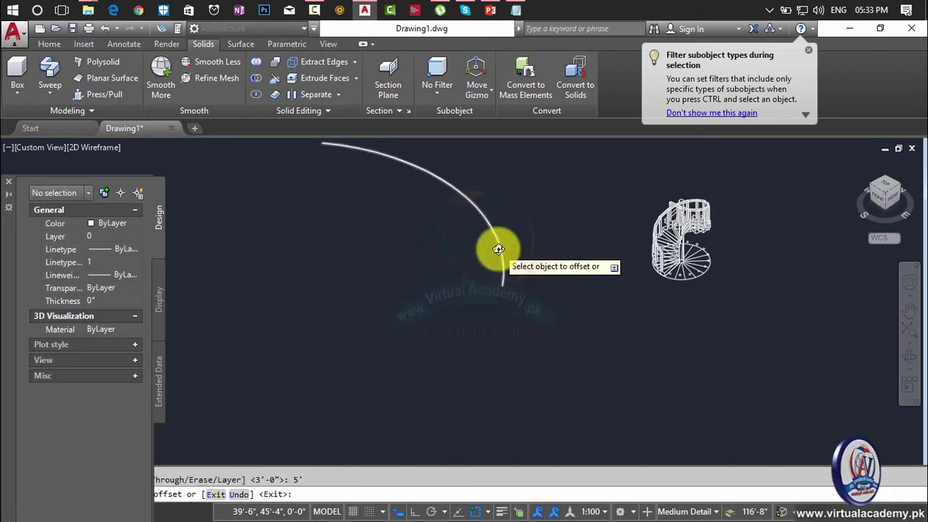
pyautogui.click(497, 249)
pyautogui.click(467, 274)
pyautogui.scroll(3, 474, 269)
pyautogui.keyDown('shift'); pyautogui.moveTo(474, 269); pyautogui.dragTo(440, 291, button='middle'); pyautogui.keyUp('shift')
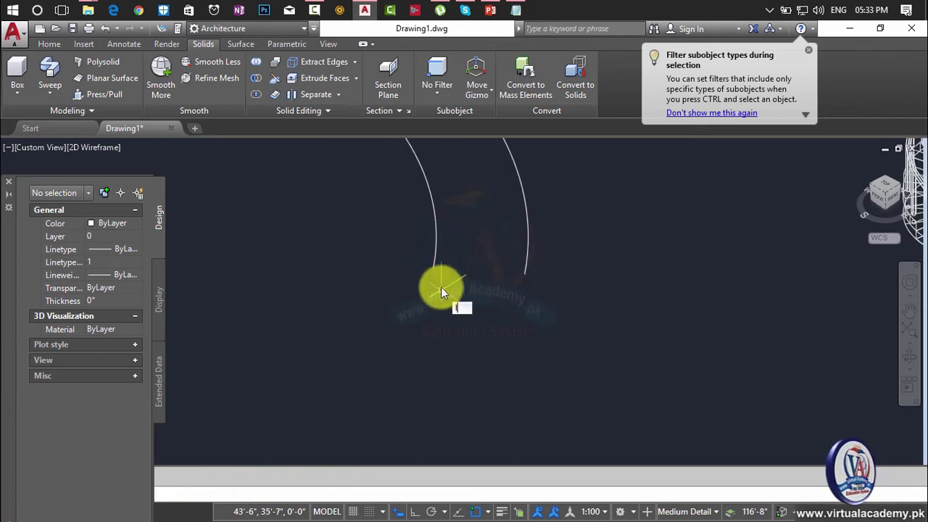
# - Draw a line joining the lower ends of the two arcs
pyautogui.press('Return')
pyautogui.click(435, 268)
pyautogui.click(527, 276)
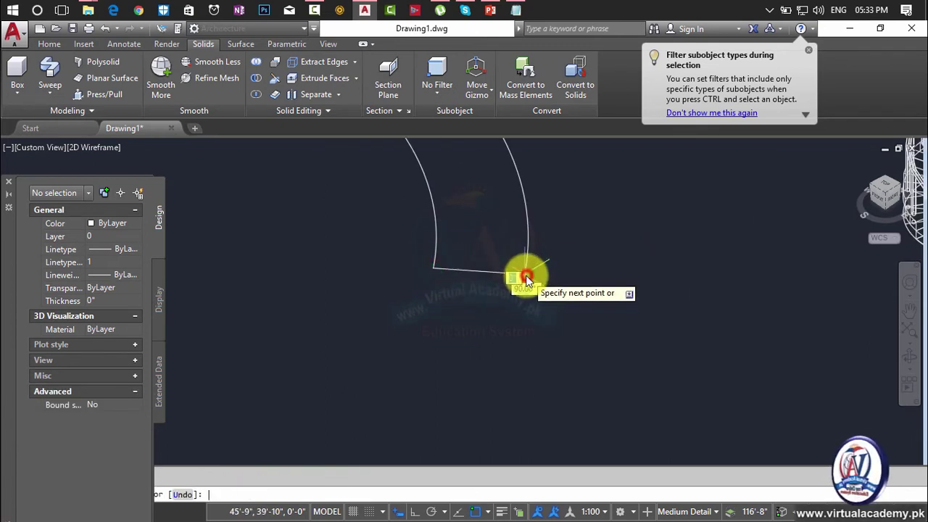
pyautogui.press('Return')
# - Start an array using the connecting line as the source object
pyautogui.write('reg')
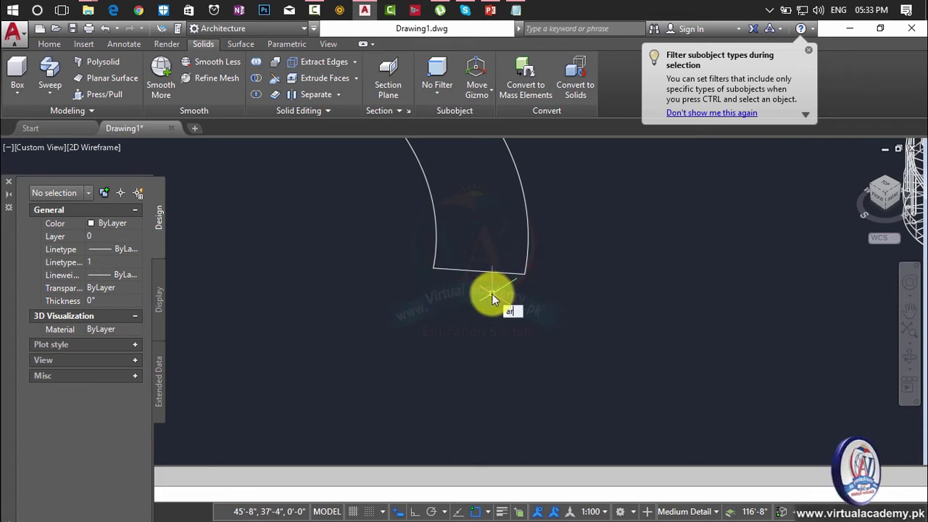
pyautogui.press('Return')
pyautogui.click(488, 276)
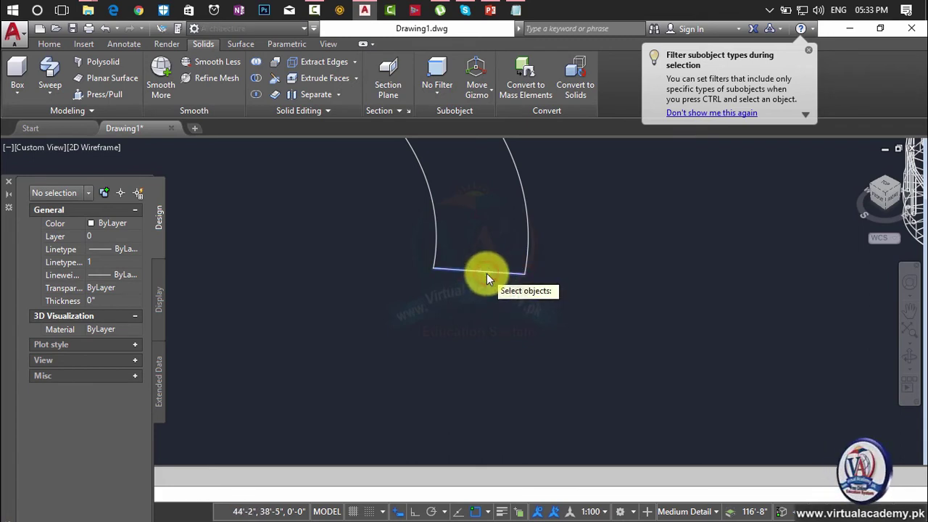
pyautogui.press('Return')
# - Make a polar array of the line about a chosen centre with a 90° fill angle
pyautogui.click(522, 335)
pyautogui.scroll(2, 442, 250)
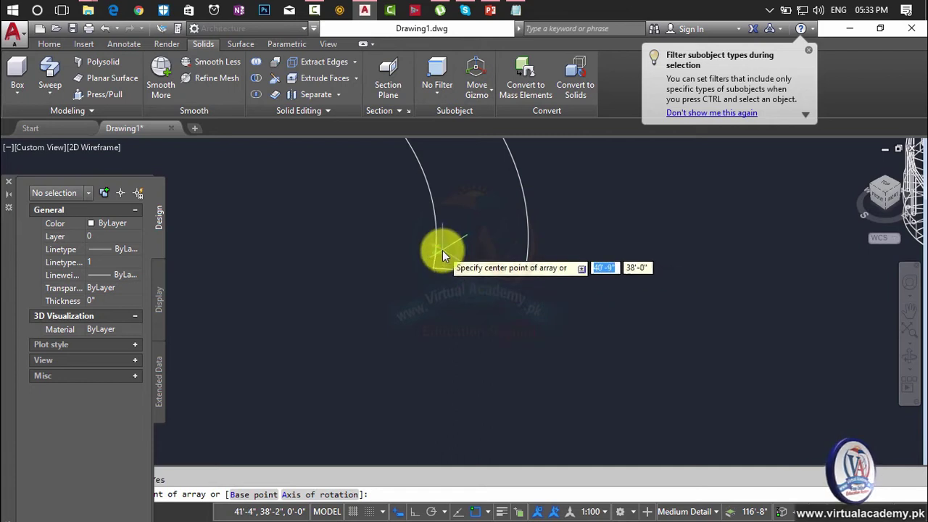
pyautogui.scroll(-5, 480, 265)
pyautogui.click(371, 263)
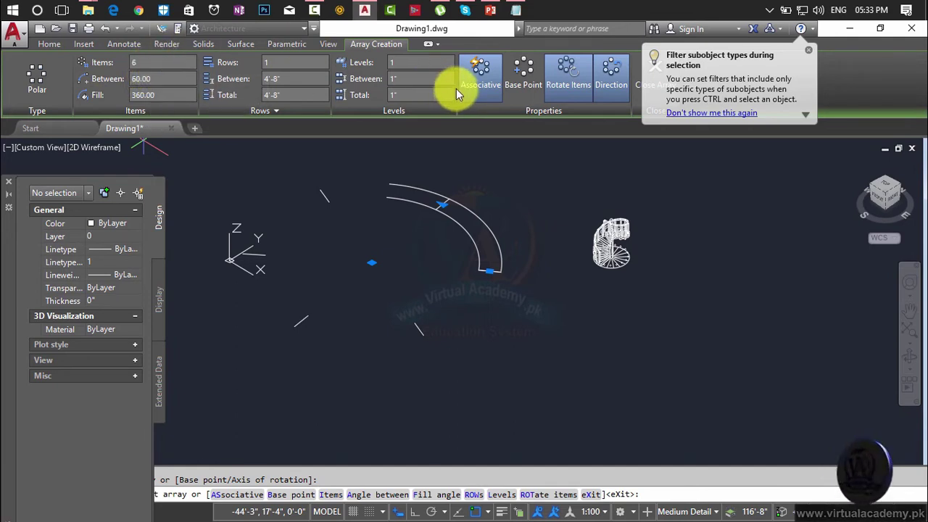
pyautogui.click(809, 50)
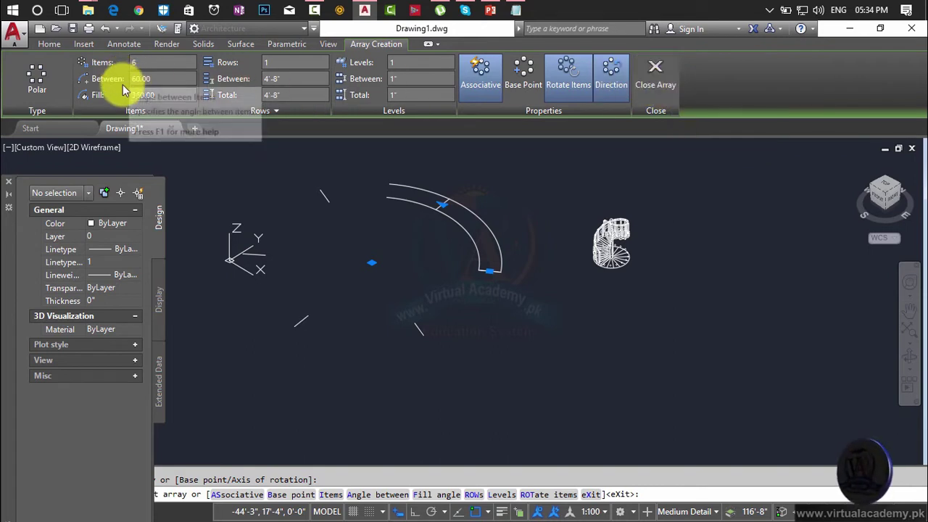
pyautogui.click(165, 95)
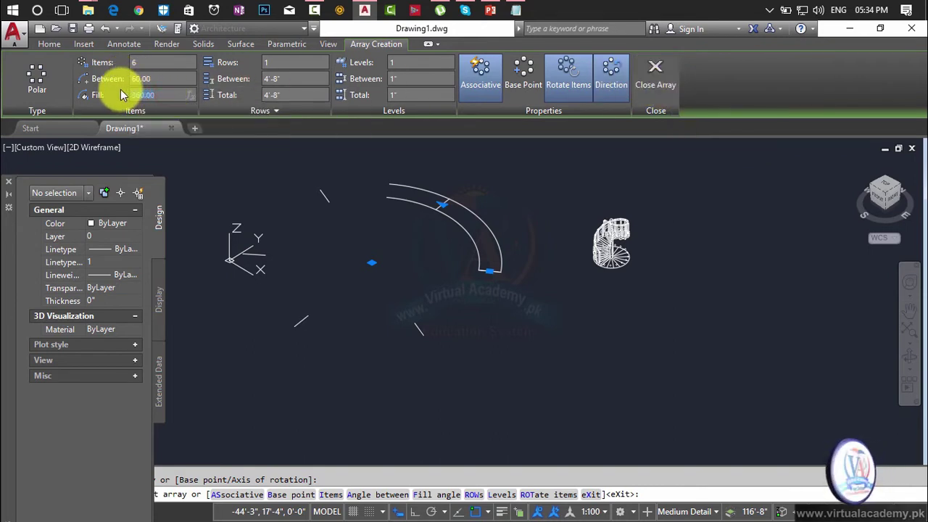
pyautogui.write('90')
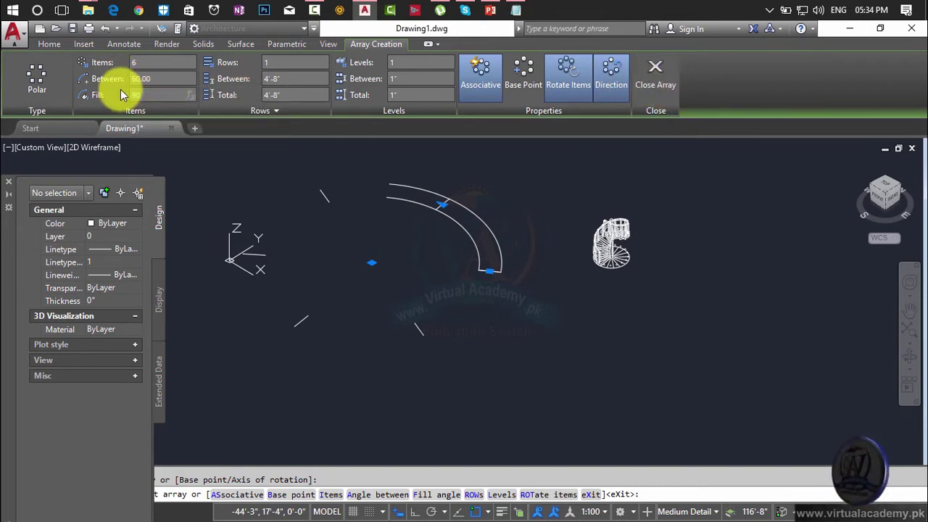
pyautogui.press('Return')
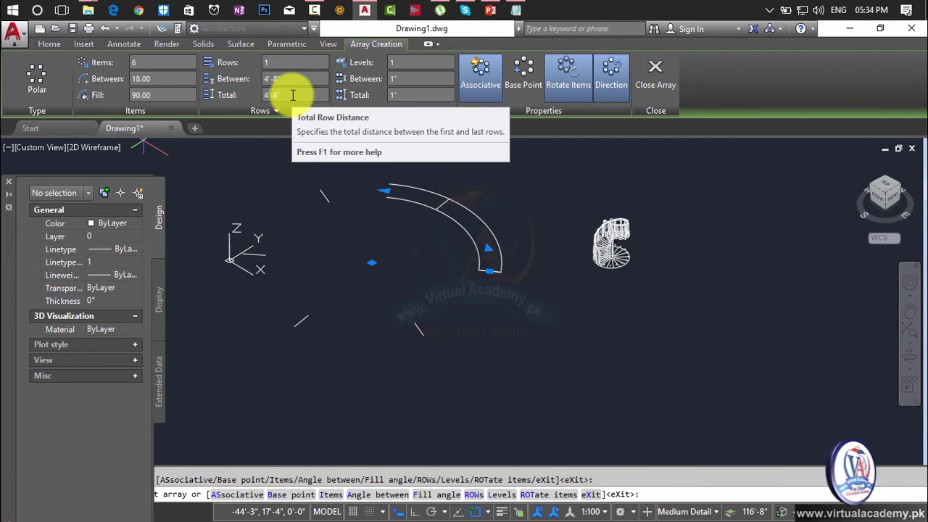
# - Set the array to 17 items, then cancel it and window-select all objects
pyautogui.click(170, 63)
pyautogui.write('17')
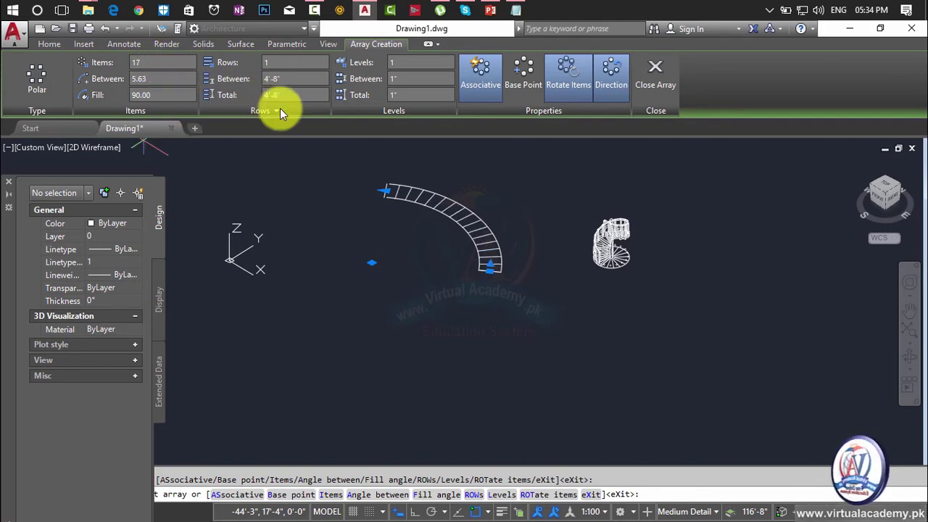
pyautogui.scroll(5, 407, 206)
pyautogui.scroll(-2, 422, 188)
pyautogui.moveTo(408, 186); pyautogui.dragTo(388, 185, button='middle')
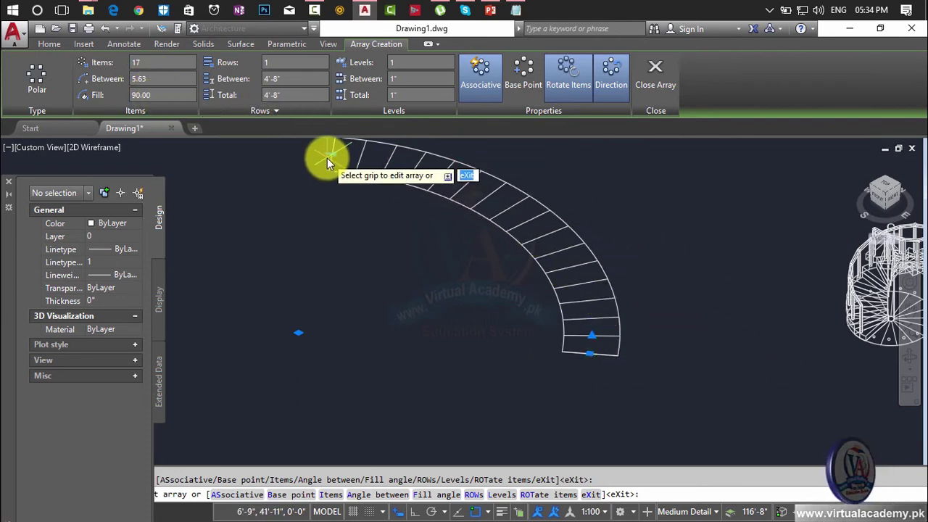
pyautogui.scroll(3, 330, 158)
pyautogui.scroll(-3, 331, 158)
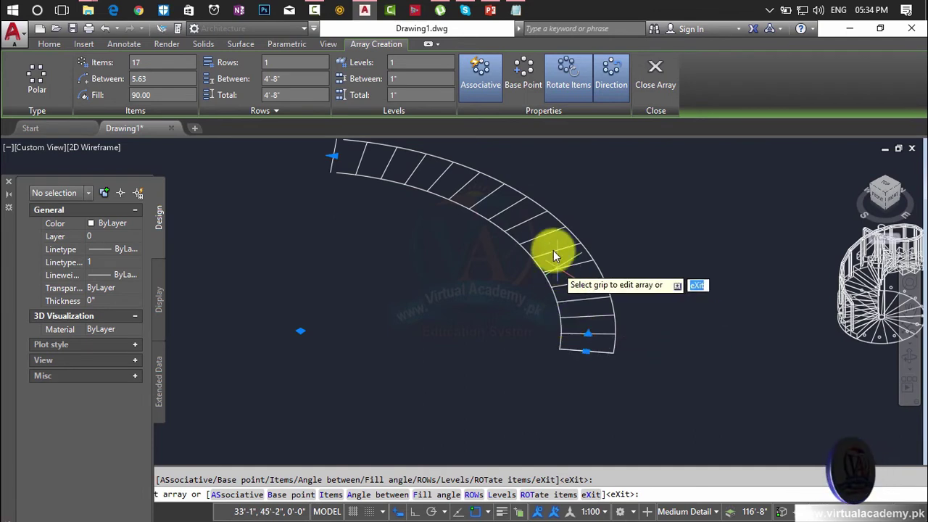
pyautogui.scroll(-5, 443, 188)
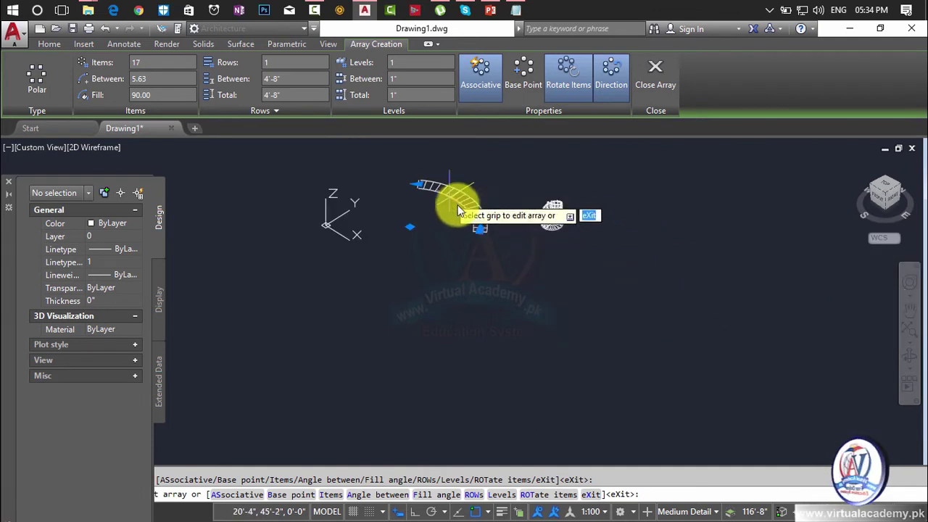
pyautogui.press('Escape')
pyautogui.click(628, 183)
# - Delete all the practice objects and open Lesson 70 from the Start page
pyautogui.click(432, 268)
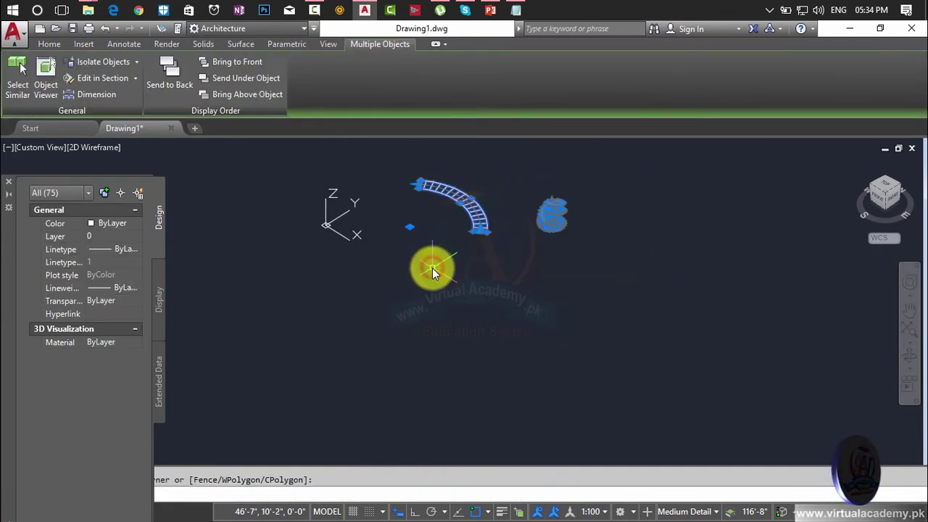
pyautogui.press('Delete')
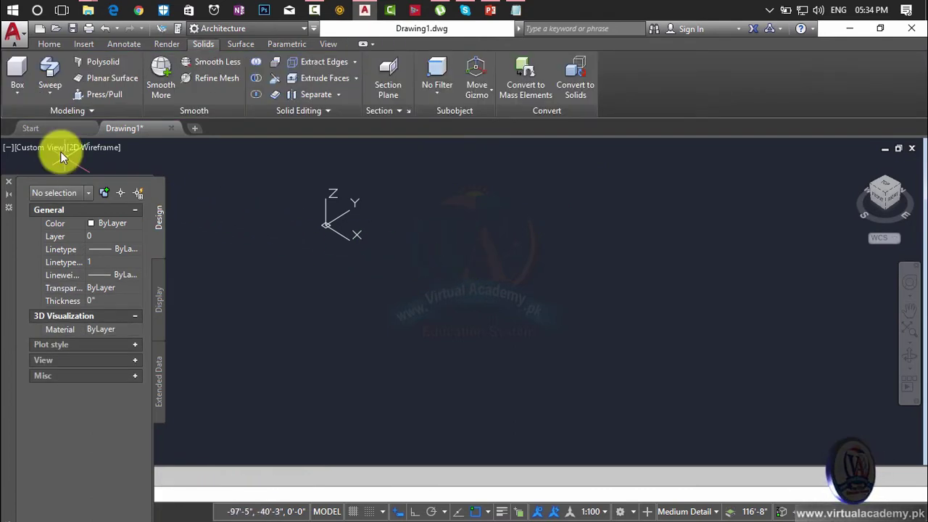
pyautogui.click(56, 133)
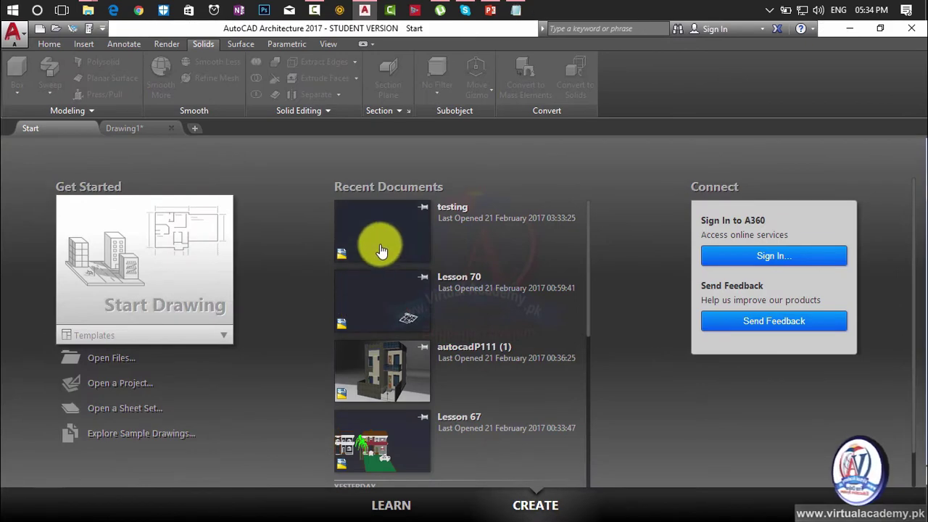
pyautogui.click(382, 292)
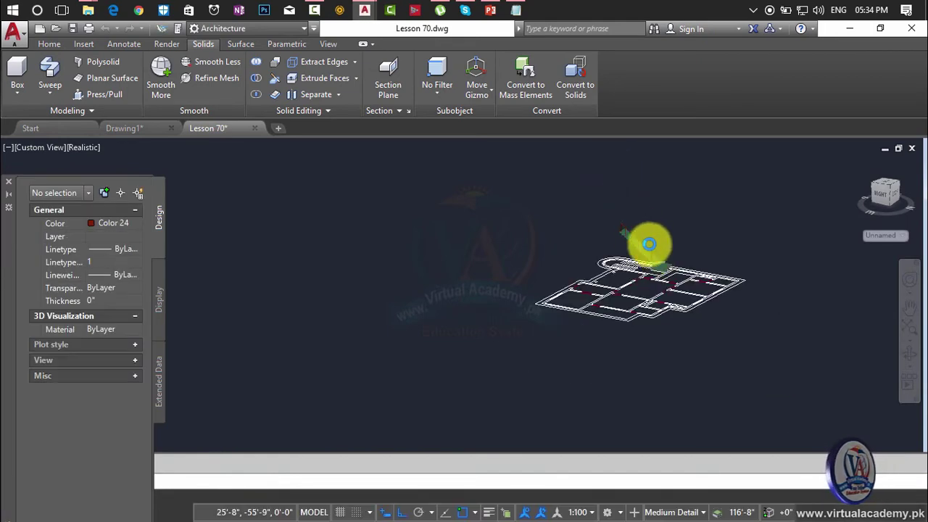
# - Zoom in on the stair and delete its old handrail
pyautogui.scroll(3, 657, 251)
pyautogui.scroll(2, 638, 257)
pyautogui.scroll(2, 638, 257)
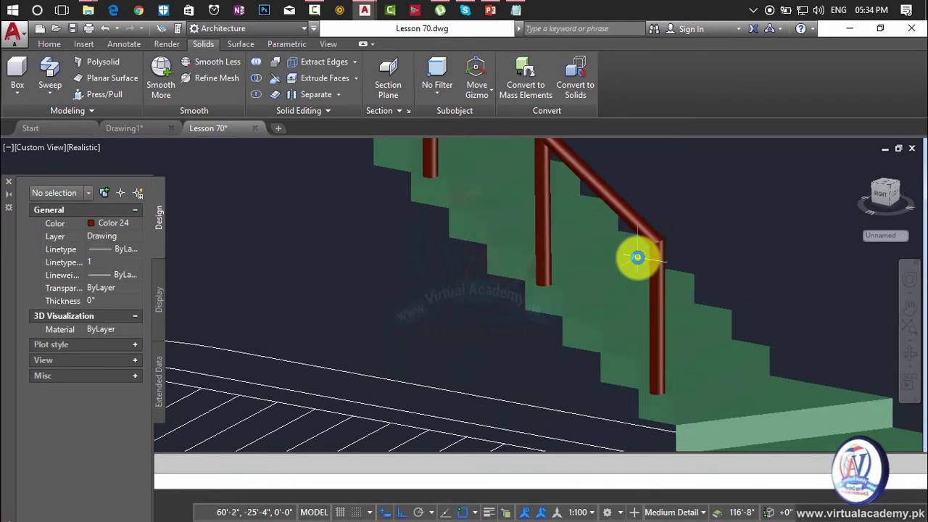
pyautogui.scroll(2, 638, 256)
pyautogui.moveTo(663, 305); pyautogui.dragTo(721, 410, button='middle')
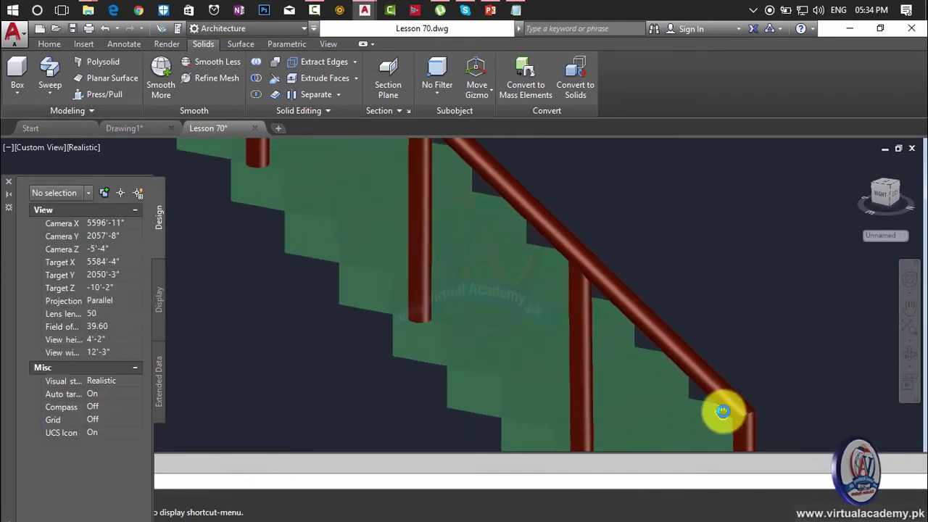
pyautogui.scroll(-2, 573, 274)
pyautogui.moveTo(573, 274); pyautogui.dragTo(701, 369, button='middle')
pyautogui.moveTo(539, 242); pyautogui.dragTo(783, 381, button='middle')
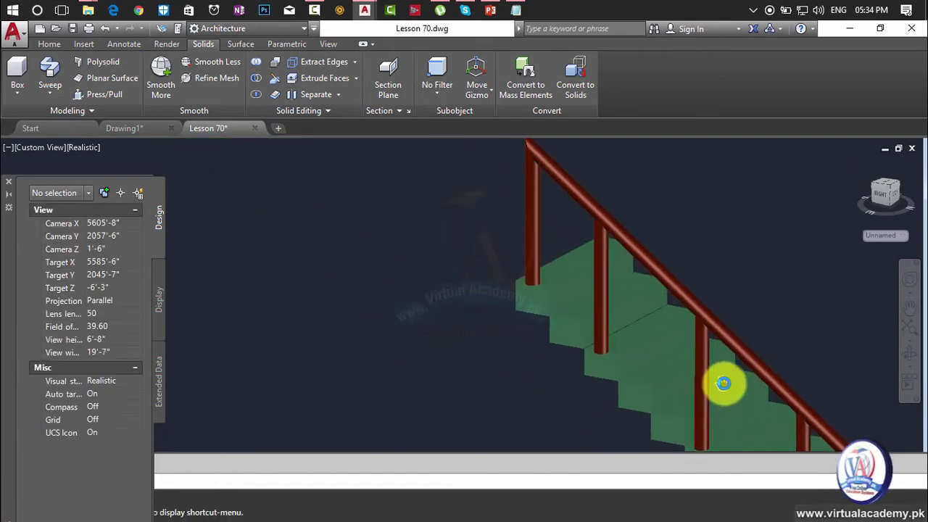
pyautogui.scroll(-3, 556, 191)
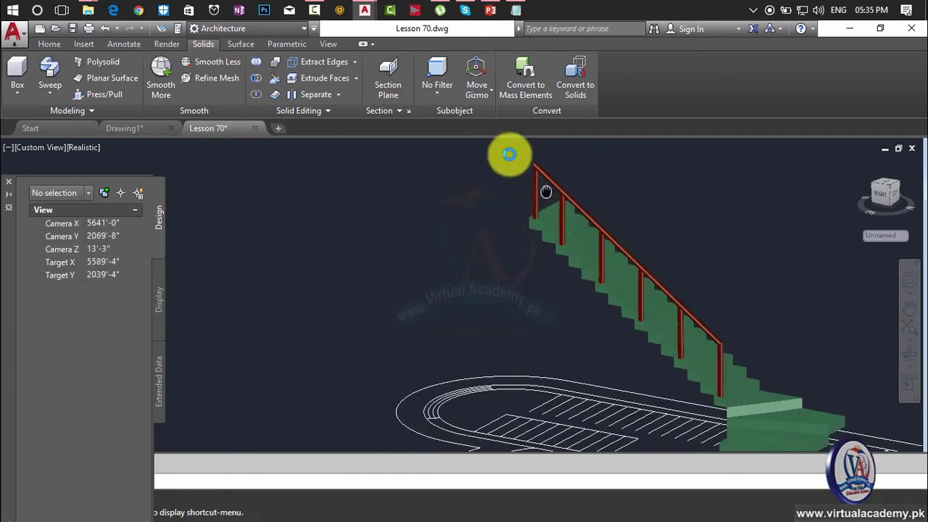
pyautogui.keyDown('shift'); pyautogui.moveTo(507, 156); pyautogui.dragTo(518, 176, button='middle'); pyautogui.keyUp('shift')
pyautogui.scroll(2, 613, 270)
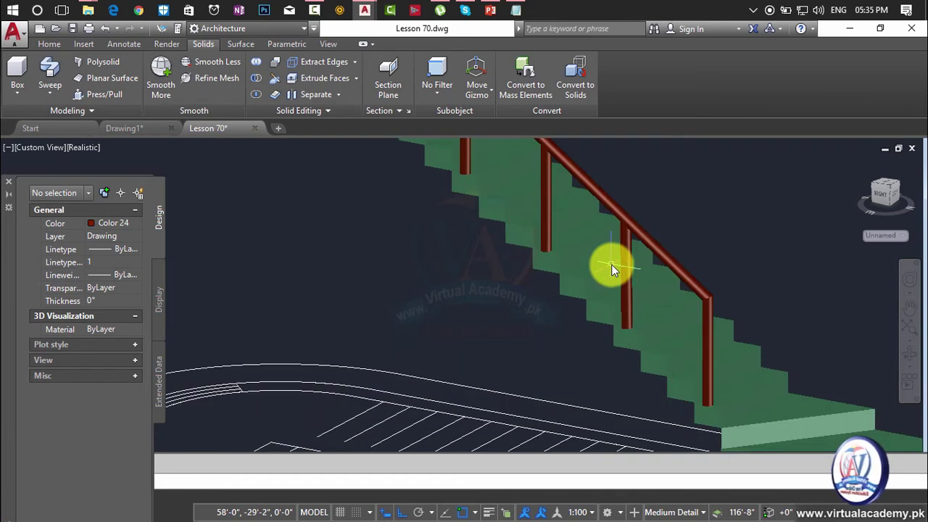
pyautogui.scroll(2, 734, 325)
pyautogui.scroll(1, 721, 375)
pyautogui.scroll(-2, 710, 363)
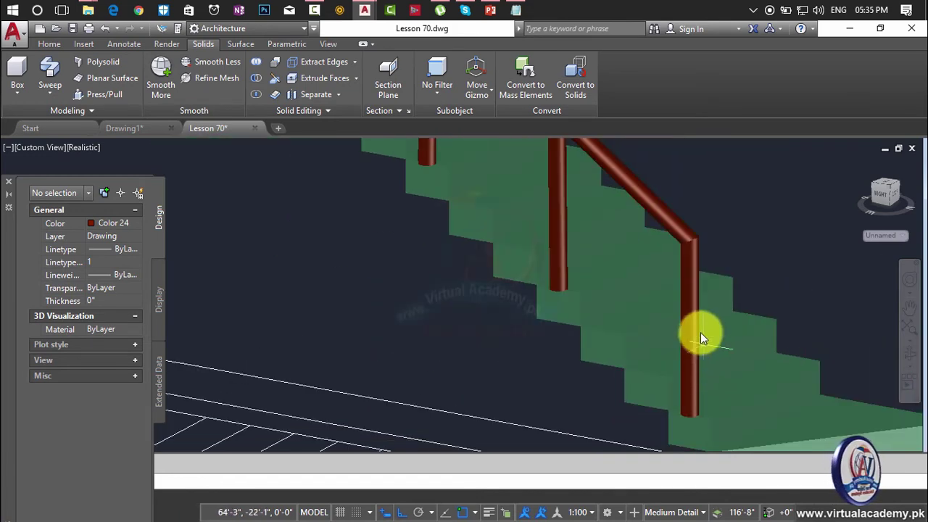
pyautogui.click(697, 324)
pyautogui.press('Delete')
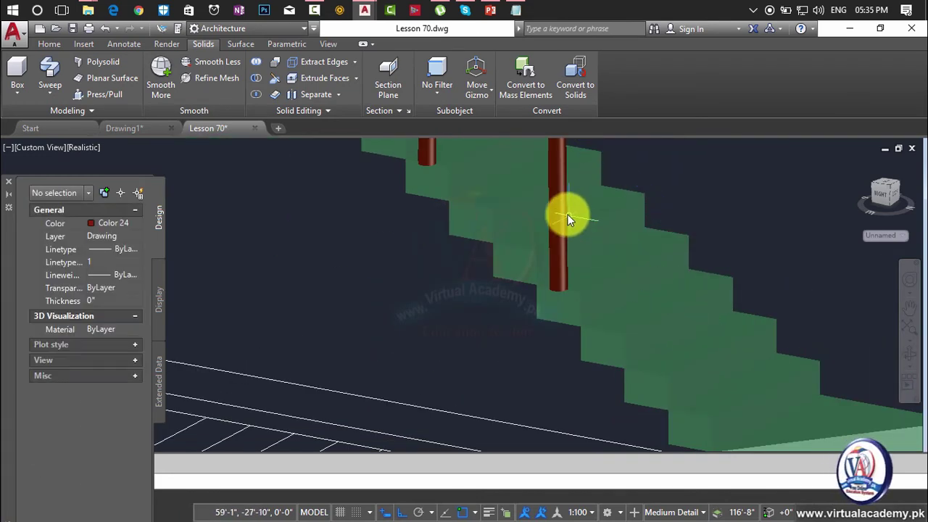
# - Delete the three remaining railing posts
pyautogui.scroll(-2, 565, 213)
pyautogui.scroll(-1, 646, 312)
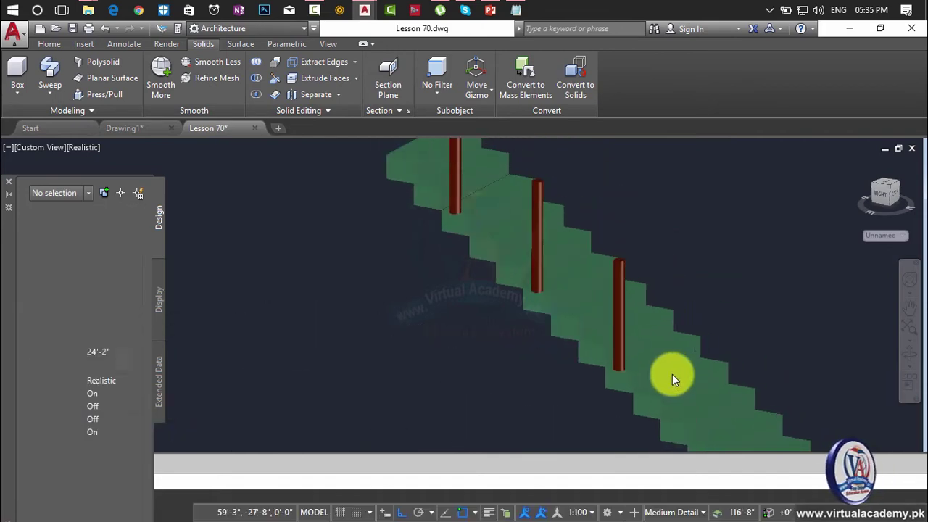
pyautogui.click(617, 311)
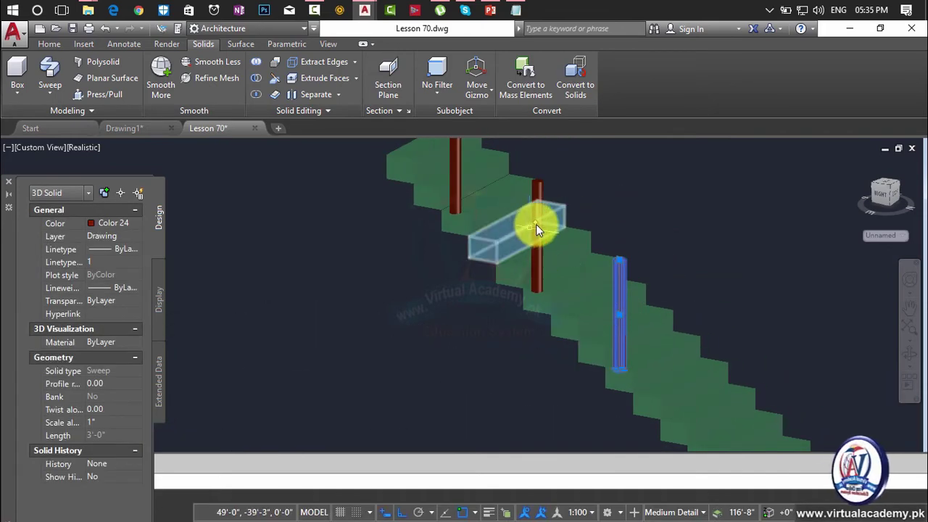
pyautogui.click(543, 215)
pyautogui.click(455, 174)
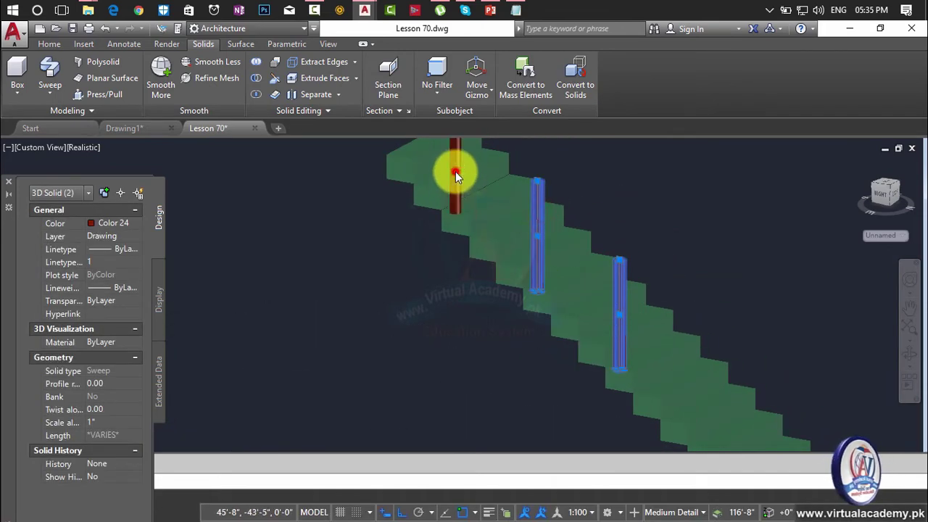
pyautogui.press('Delete')
# - Open the viewport's visual style list
pyautogui.scroll(-2, 524, 258)
pyautogui.scroll(1, 653, 372)
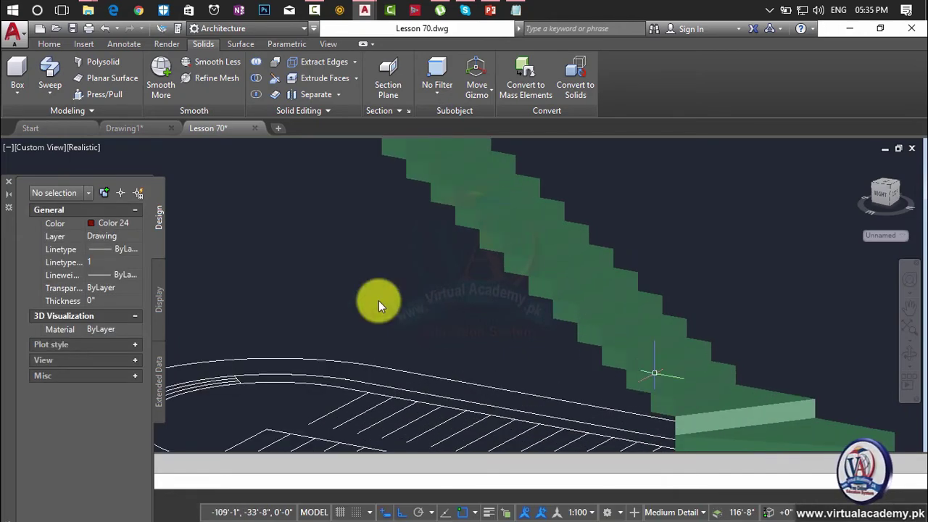
pyautogui.click(84, 148)
# - Switch the view to 2D Wireframe and zoom in on the stair
pyautogui.click(103, 181)
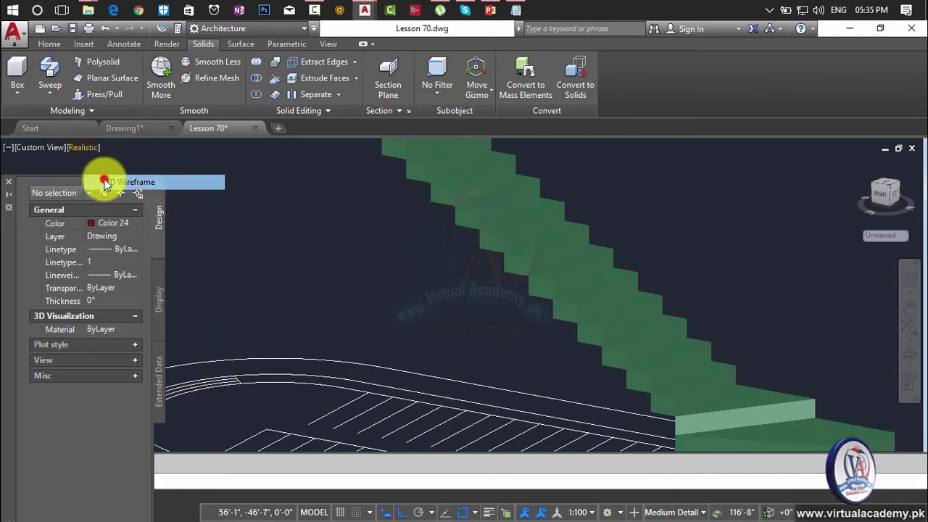
pyautogui.scroll(1, 604, 297)
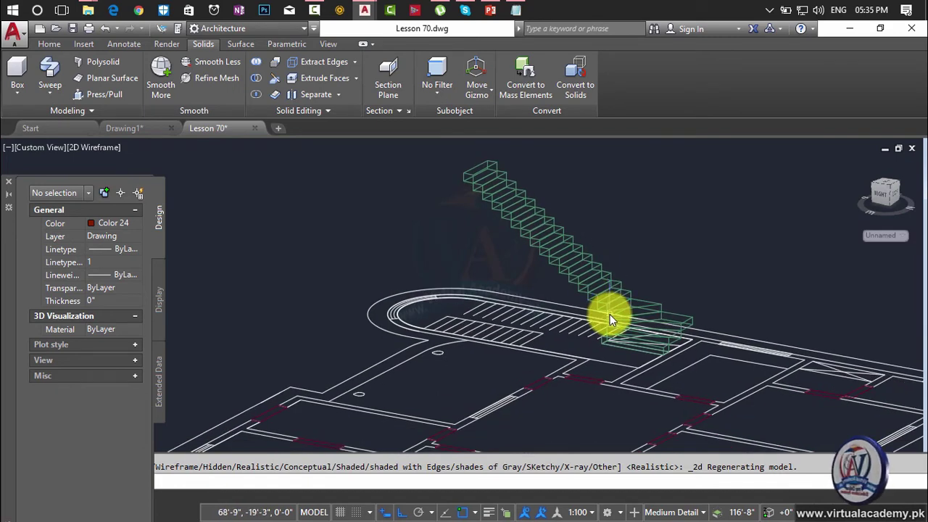
pyautogui.scroll(3, 610, 314)
pyautogui.scroll(2, 675, 356)
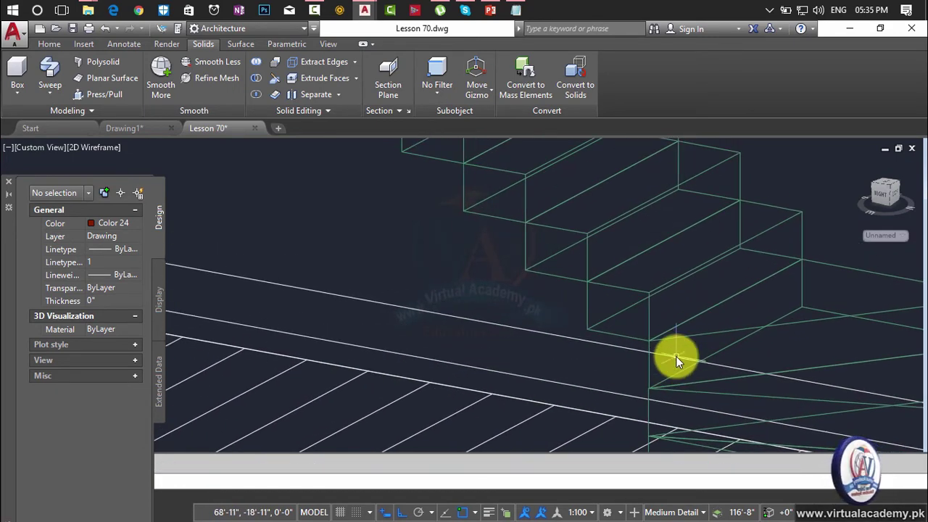
# - Start a flat PL polyline at the stair, then cancel it
pyautogui.write('PL')
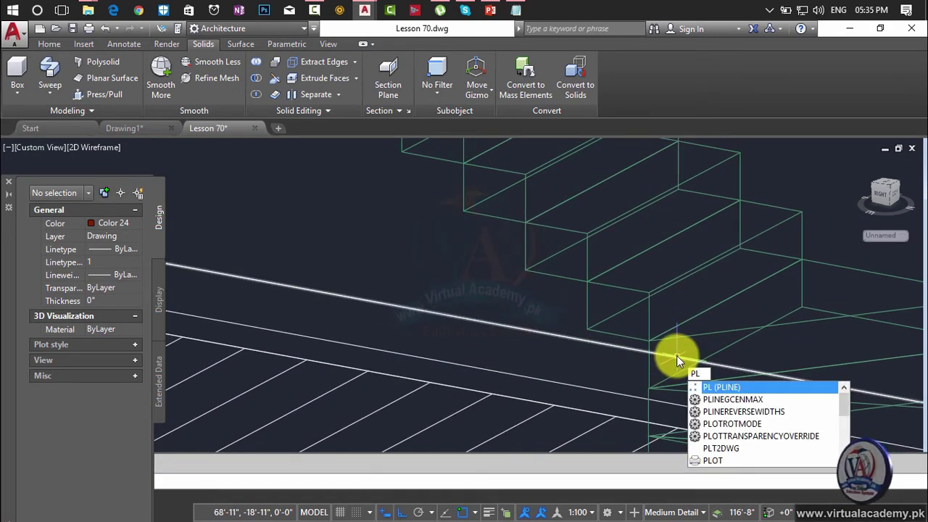
pyautogui.press('Return')
pyautogui.click(649, 320)
pyautogui.scroll(-2, 649, 321)
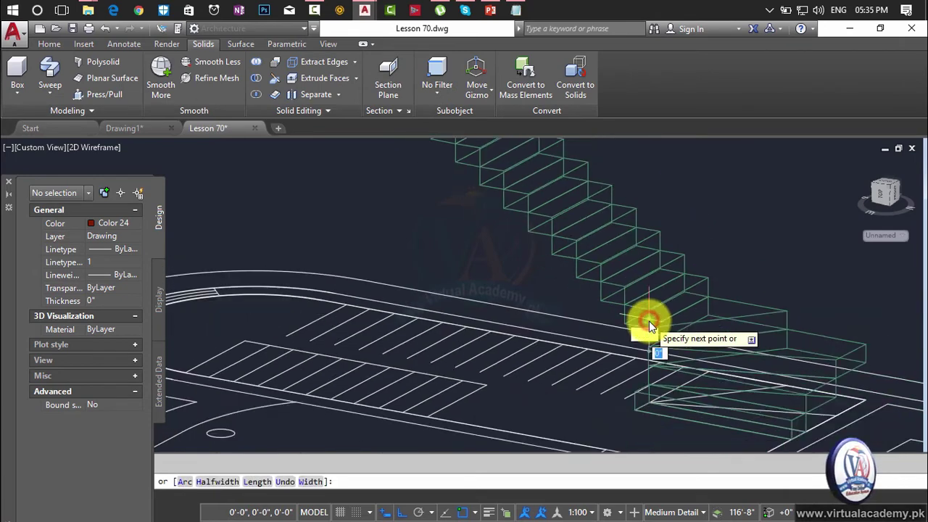
pyautogui.moveTo(649, 320)
pyautogui.mouseDown(button='middle')
pyautogui.moveTo(796, 424)
pyautogui.moveTo(739, 299)
pyautogui.mouseUp(button='middle')
pyautogui.press('Escape')
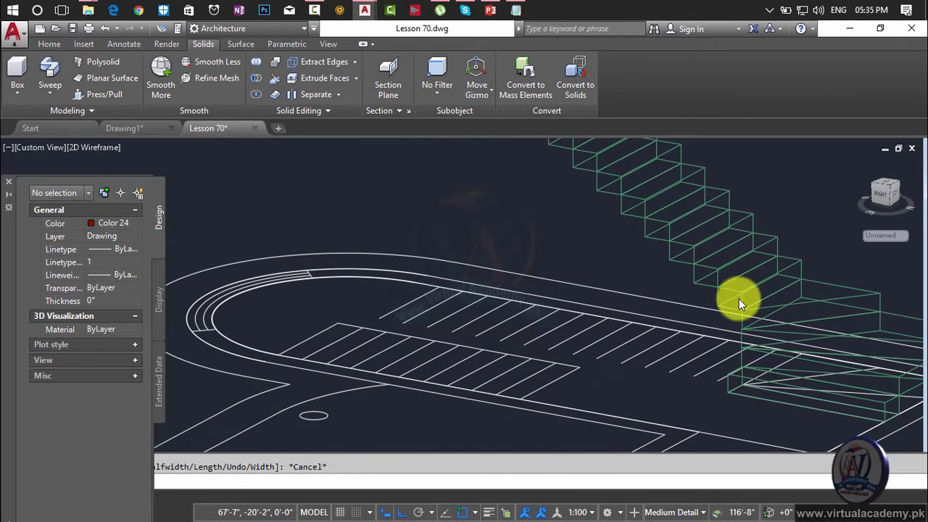
# - Start a 3D polyline at the edge of the stair's bottom box
pyautogui.write('3')
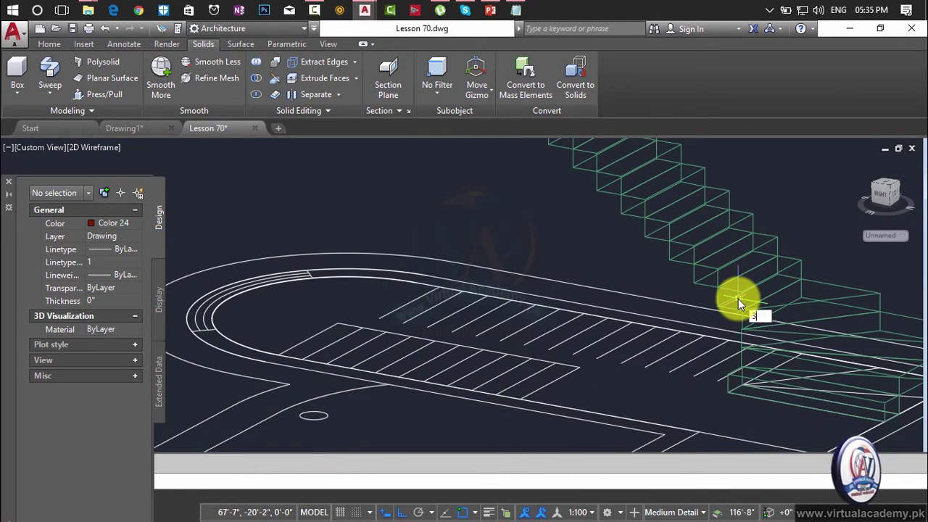
pyautogui.write('DO')
pyautogui.press('Down')
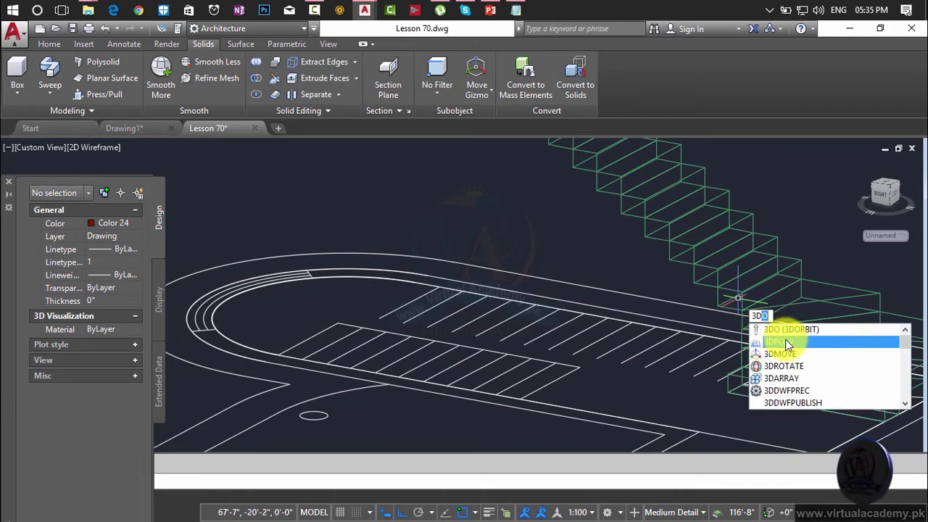
pyautogui.press('Return')
pyautogui.scroll(3, 747, 312)
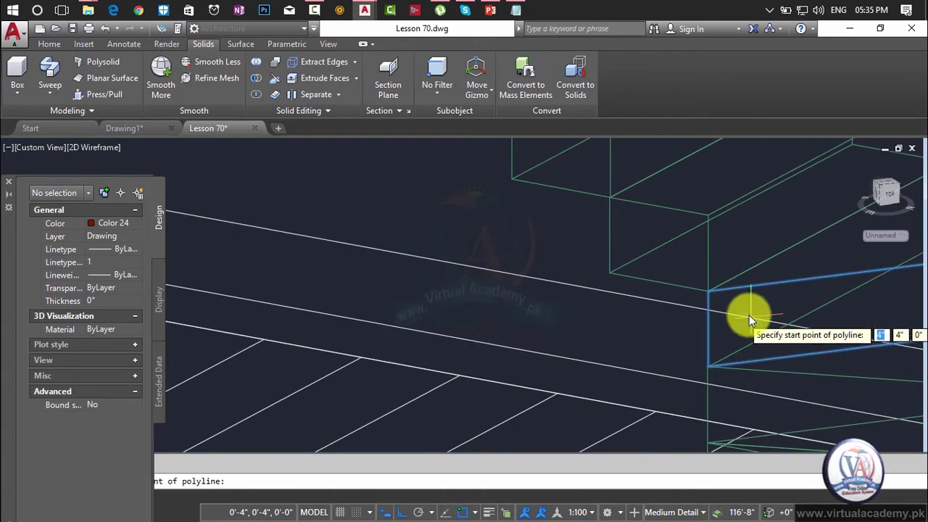
pyautogui.click(709, 258)
pyautogui.scroll(-2, 707, 257)
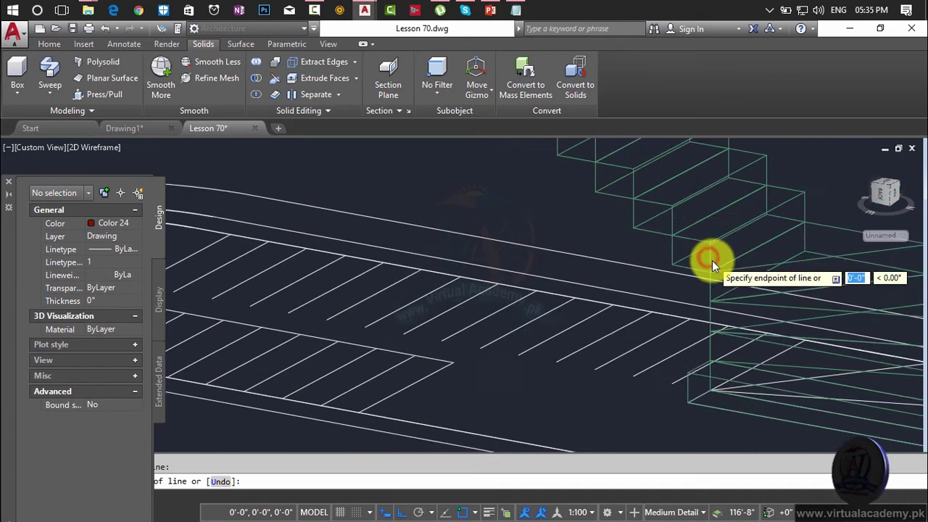
pyautogui.scroll(-2, 712, 260)
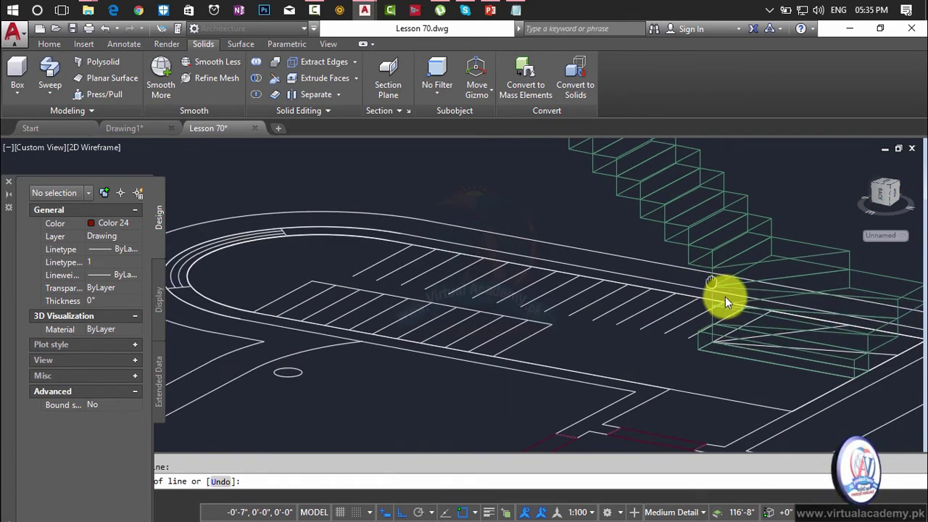
pyautogui.moveTo(721, 296); pyautogui.dragTo(887, 472, button='middle')
pyautogui.moveTo(673, 290); pyautogui.dragTo(814, 455, button='middle')
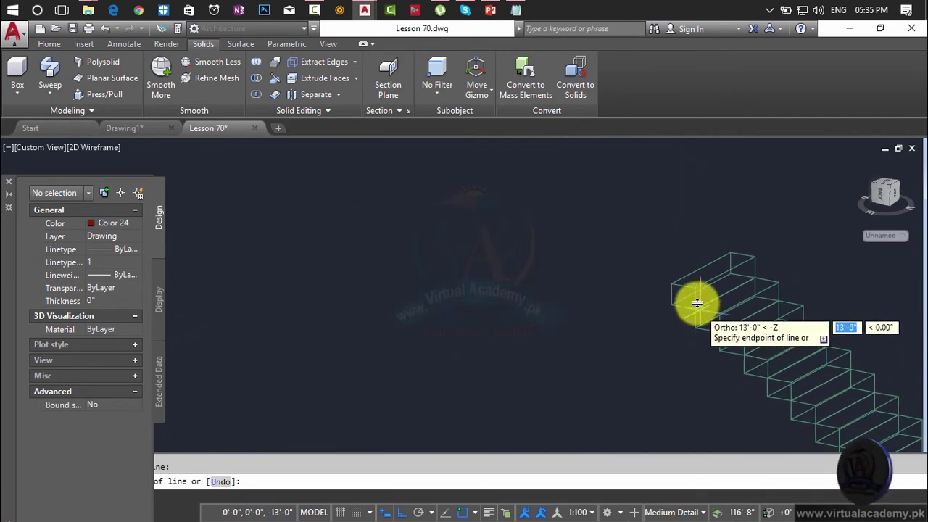
pyautogui.scroll(5, 694, 303)
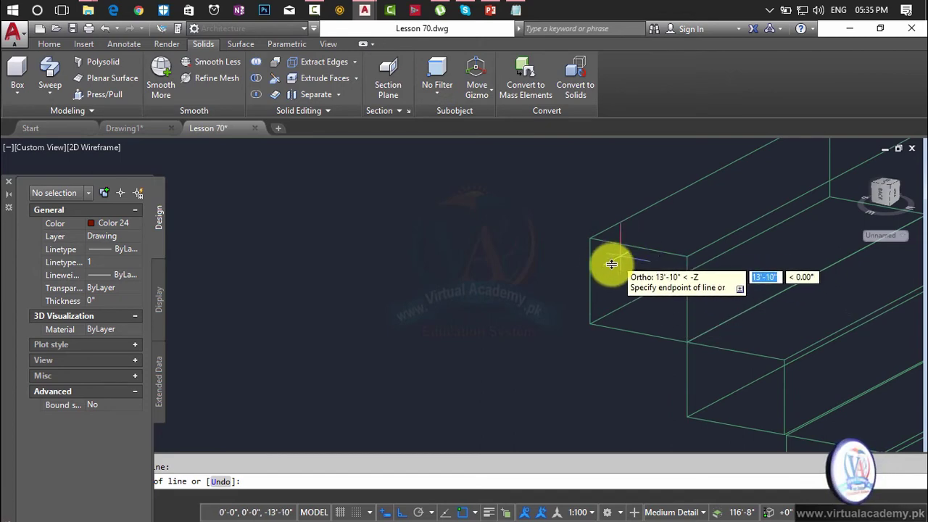
pyautogui.scroll(-5, 713, 349)
pyautogui.moveTo(714, 348); pyautogui.dragTo(663, 193, button='middle')
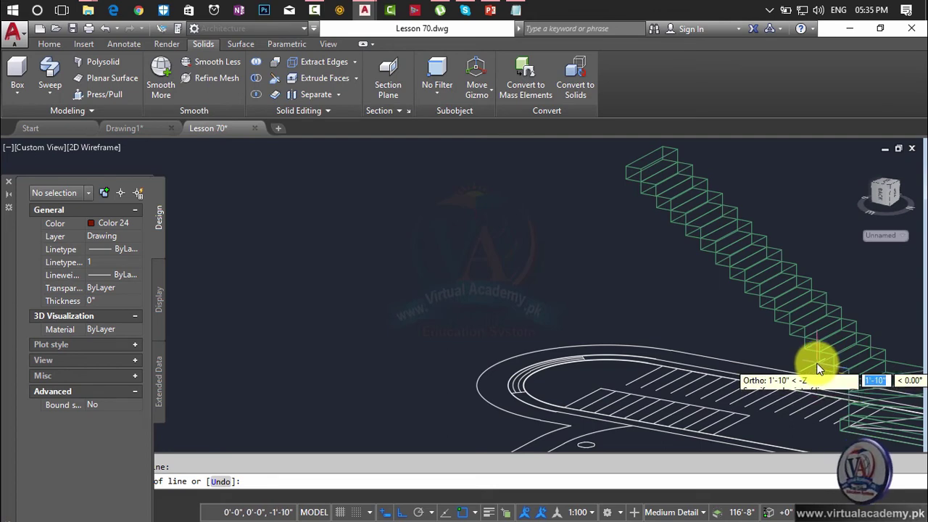
# - Turn Ortho off and reframe the view around the staircase
pyautogui.press('F8')
pyautogui.moveTo(663, 235)
pyautogui.mouseDown(button='middle')
pyautogui.moveTo(707, 313)
pyautogui.moveTo(667, 230)
pyautogui.mouseUp(button='middle')
pyautogui.scroll(-1, 649, 204)
pyautogui.scroll(2, 764, 300)
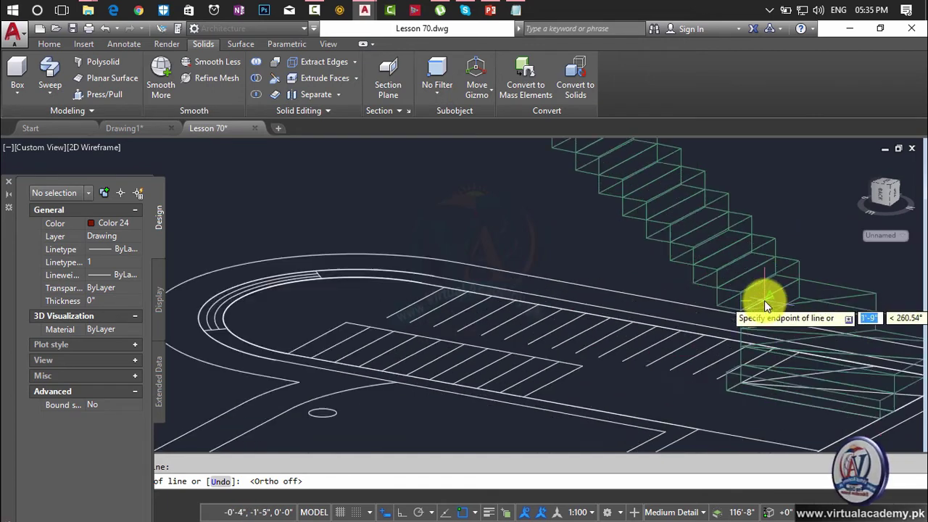
pyautogui.scroll(2, 764, 300)
pyautogui.scroll(-3, 878, 411)
pyautogui.moveTo(877, 411); pyautogui.dragTo(891, 500, button='middle')
pyautogui.scroll(2, 749, 352)
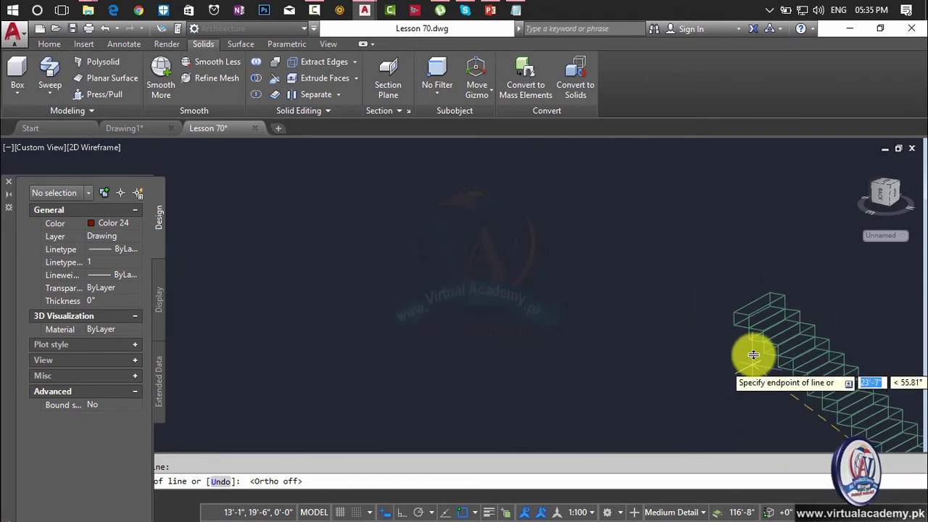
pyautogui.scroll(2, 733, 297)
pyautogui.scroll(2, 730, 290)
pyautogui.scroll(3, 736, 267)
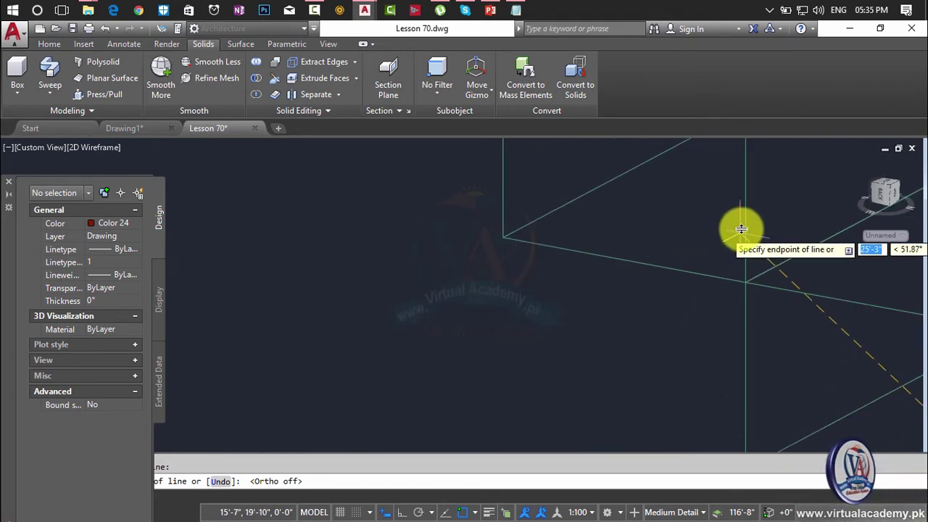
pyautogui.scroll(-1, 743, 198)
pyautogui.moveTo(744, 201); pyautogui.dragTo(783, 297, button='middle')
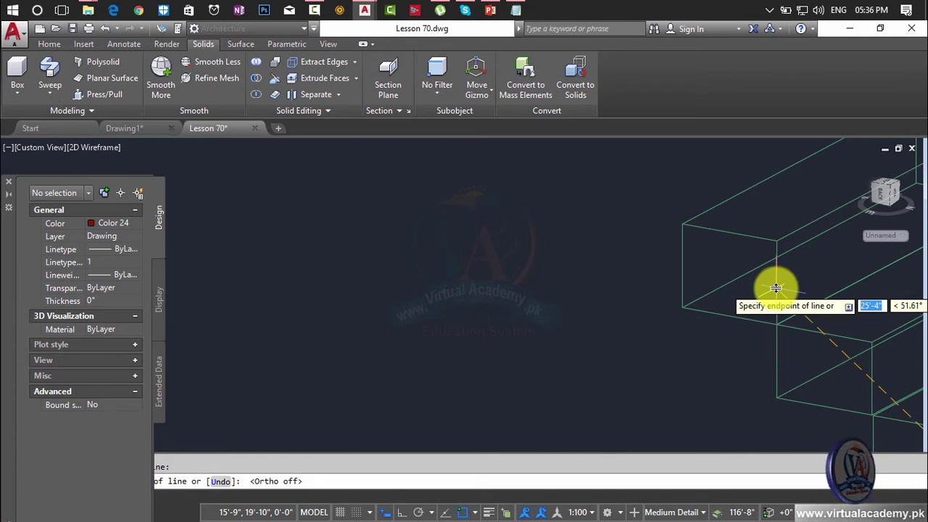
pyautogui.scroll(3, 776, 288)
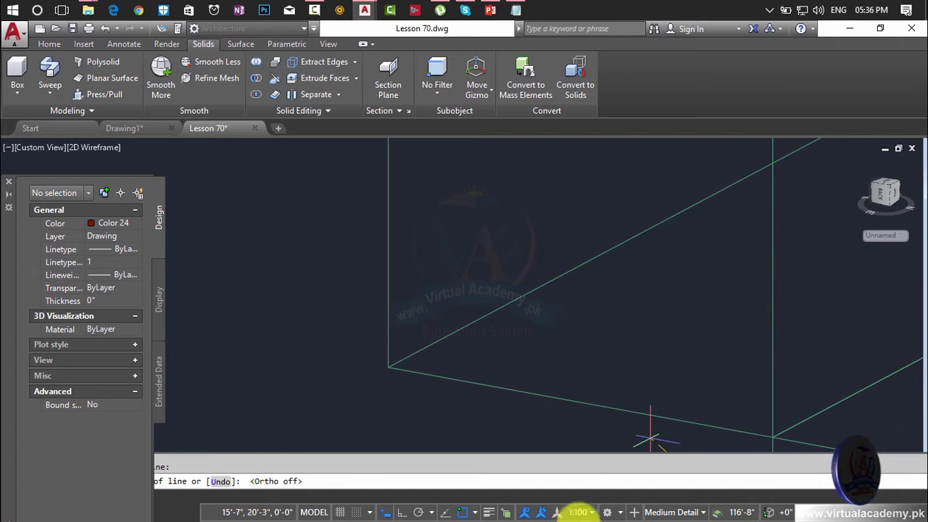
# - Review the 3D Object Snap options in Drafting Settings and close with OK
pyautogui.click(477, 512)
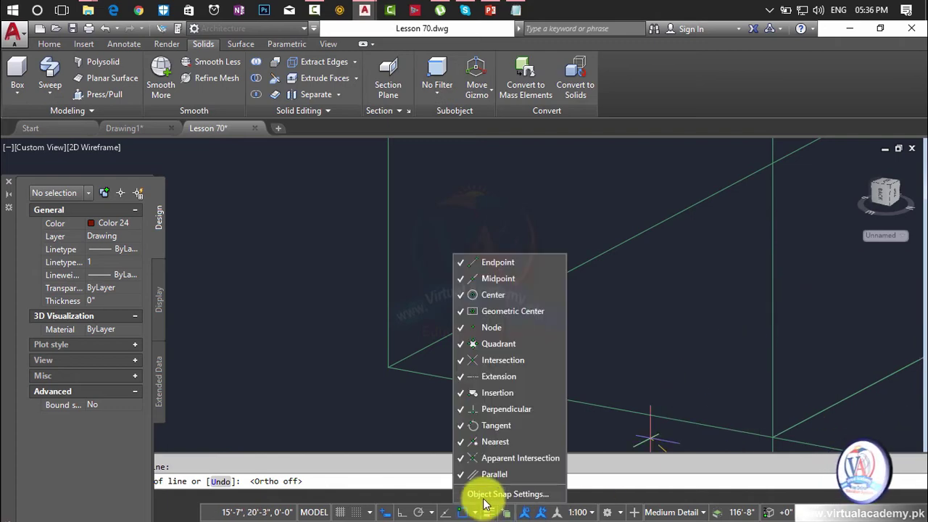
pyautogui.click(483, 499)
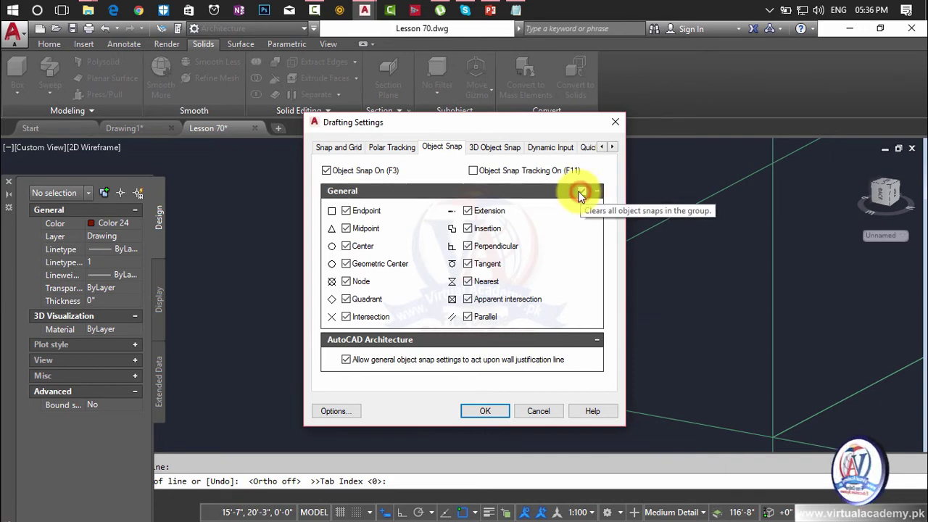
pyautogui.click(492, 148)
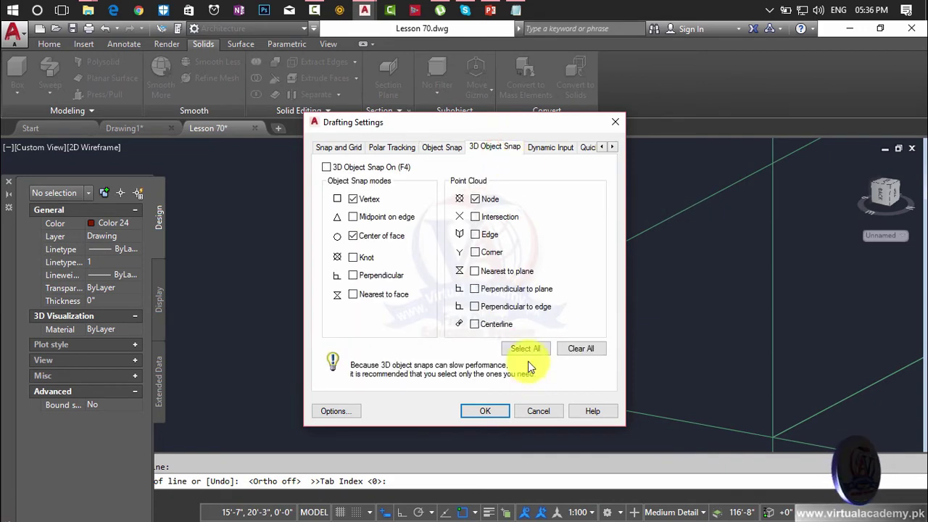
pyautogui.click(502, 412)
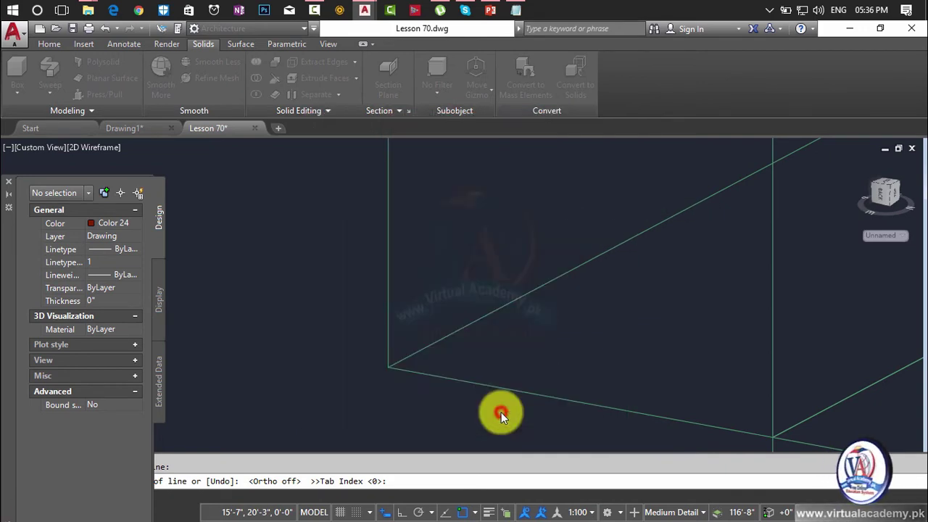
pyautogui.scroll(3, 746, 309)
pyautogui.moveTo(745, 309); pyautogui.dragTo(707, 304, button='middle')
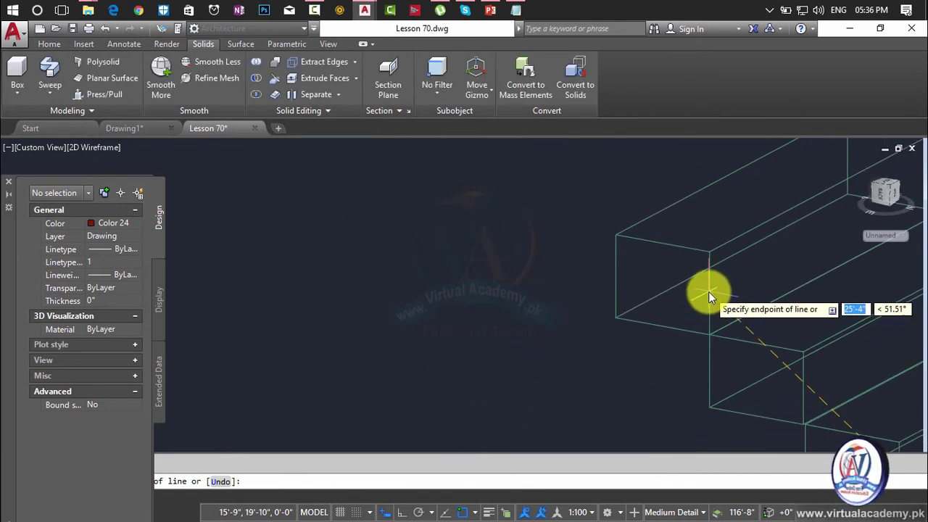
# - Finish the railing line along the stair nosings and reframe the staircase
pyautogui.press('Escape')
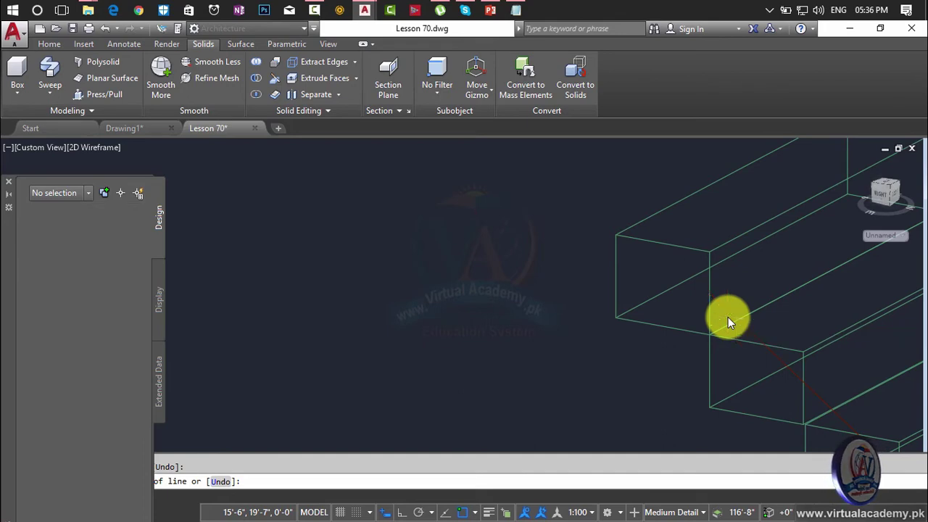
pyautogui.scroll(-5, 728, 322)
pyautogui.moveTo(736, 355); pyautogui.dragTo(680, 294, button='middle')
pyautogui.scroll(2, 680, 293)
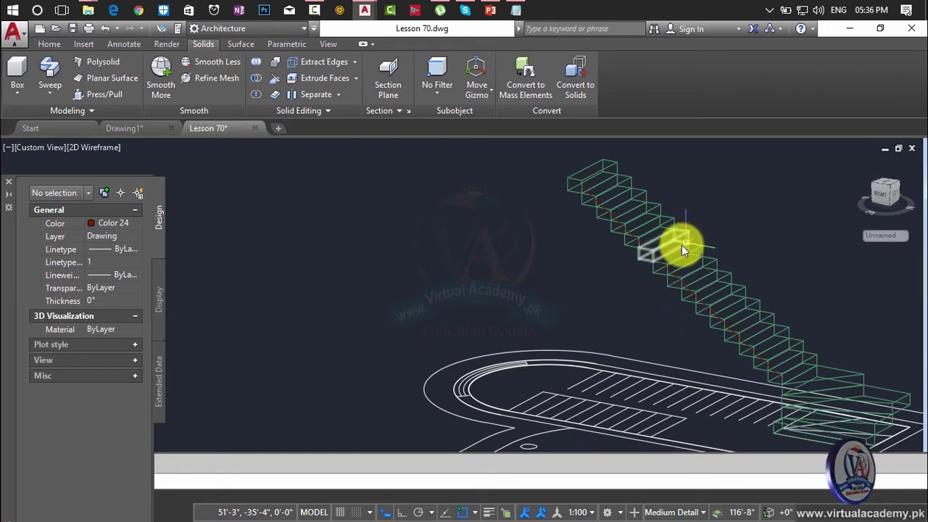
pyautogui.moveTo(681, 245); pyautogui.dragTo(643, 288, button='middle')
pyautogui.scroll(2, 642, 289)
pyautogui.write('o')
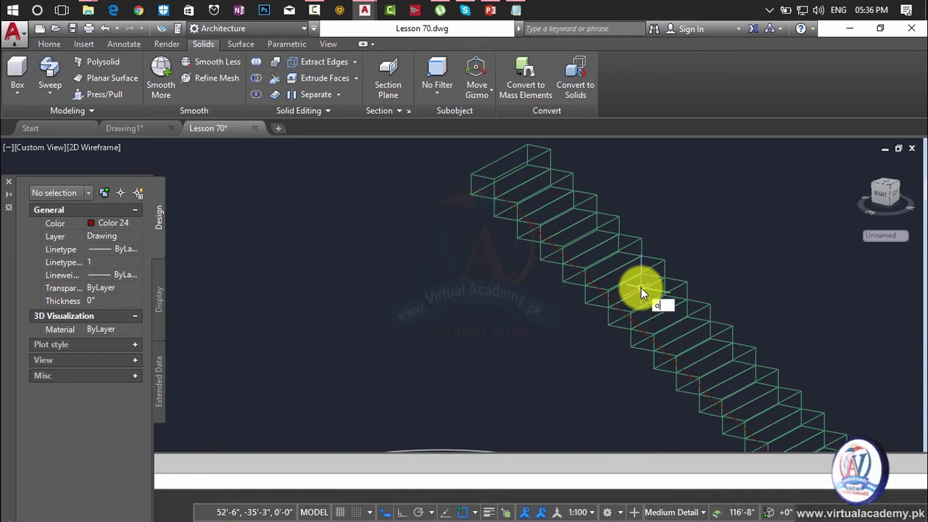
pyautogui.press('Escape')
# - Start a Move on the stair railing line
pyautogui.write('m')
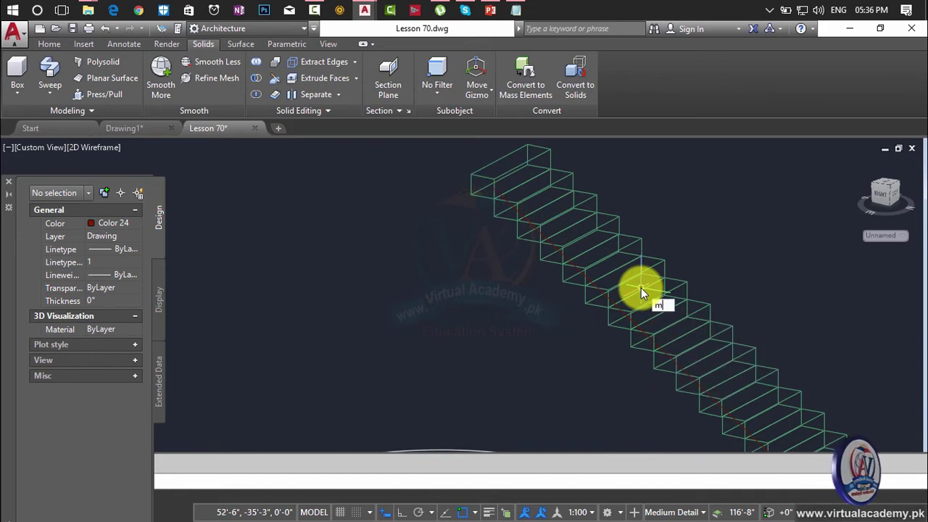
pyautogui.press('Return')
pyautogui.click(618, 308)
pyautogui.press('Return')
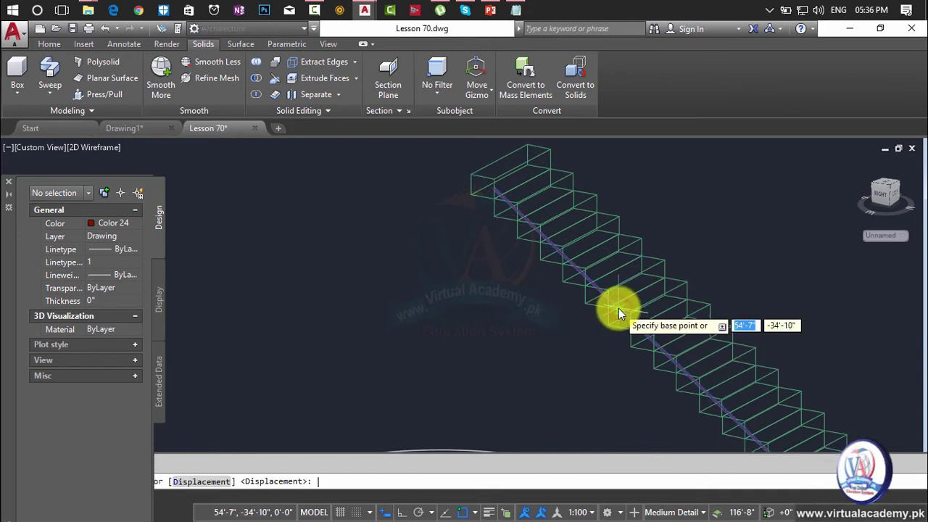
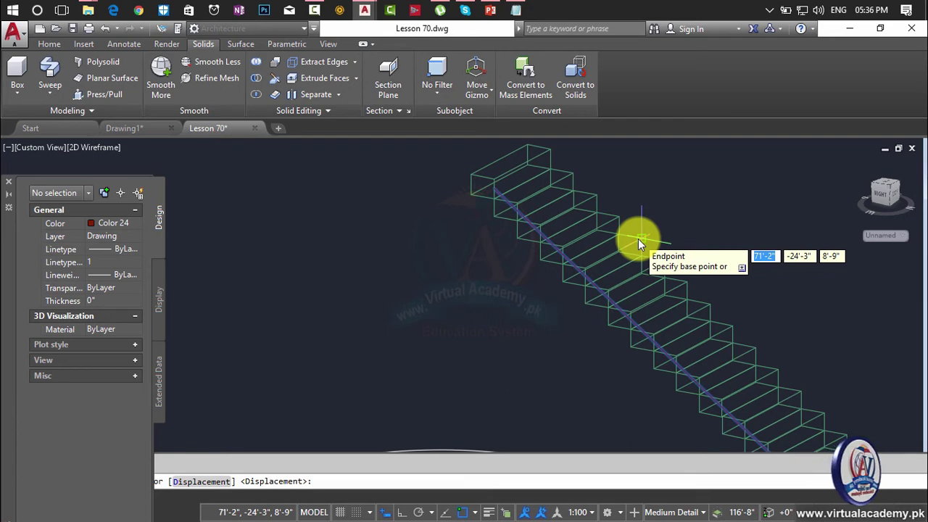
# - Stretch the stair path polyline's endpoint to the top step corner
pyautogui.press('Escape')
pyautogui.scroll(2, 512, 200)
pyautogui.scroll(4, 522, 214)
pyautogui.moveTo(531, 229); pyautogui.dragTo(640, 357, button='middle')
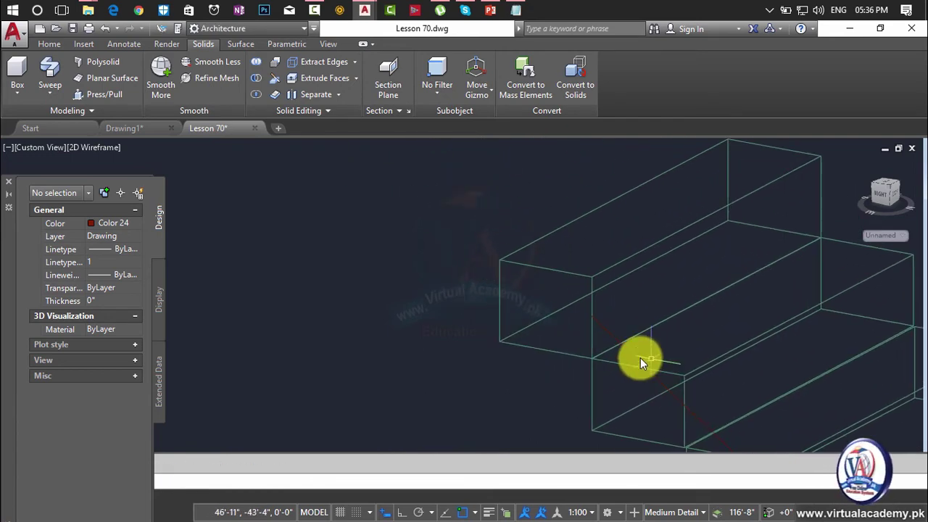
pyautogui.click(630, 350)
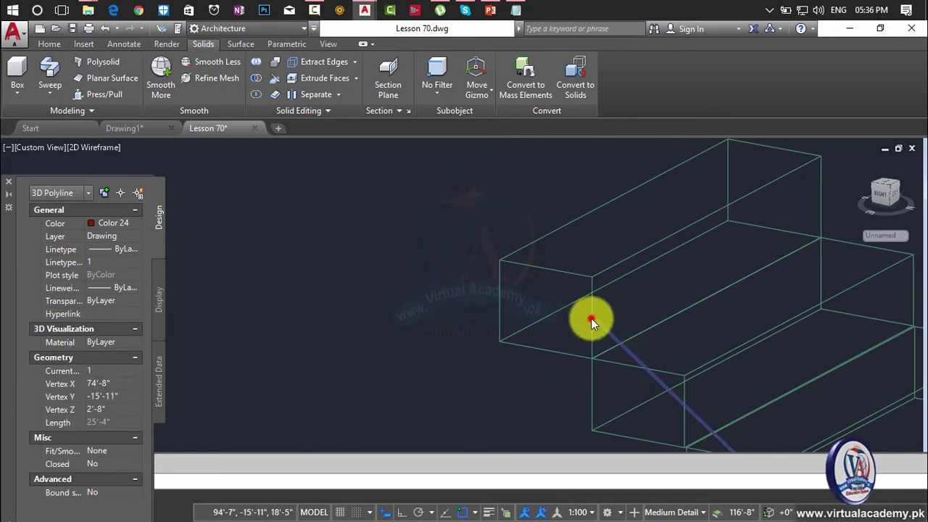
pyautogui.click(591, 318)
pyautogui.click(548, 269)
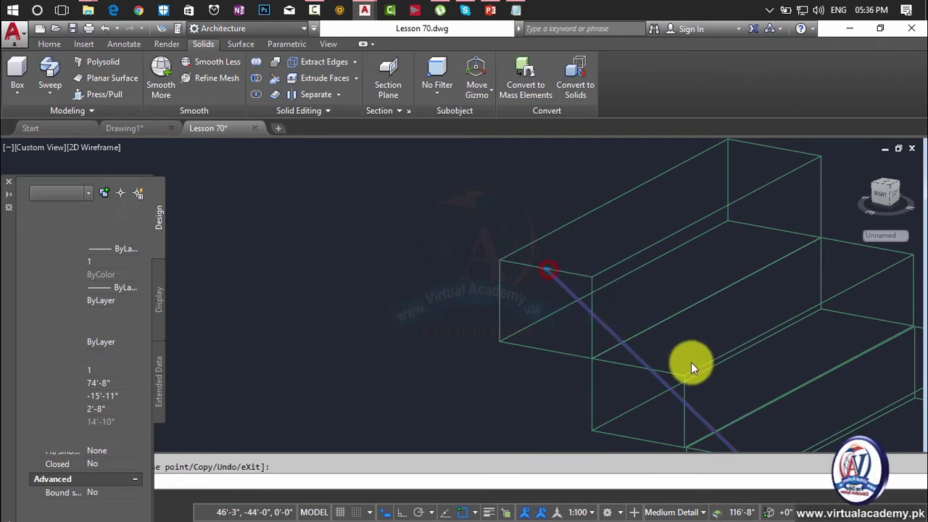
pyautogui.press('Escape')
# - Move the stair path polyline straight up with 0 X and 0 Y displacement
pyautogui.scroll(-3, 689, 355)
pyautogui.moveTo(687, 353)
pyautogui.mouseDown(button='middle')
pyautogui.moveTo(613, 309)
pyautogui.moveTo(465, 190)
pyautogui.mouseUp(button='middle')
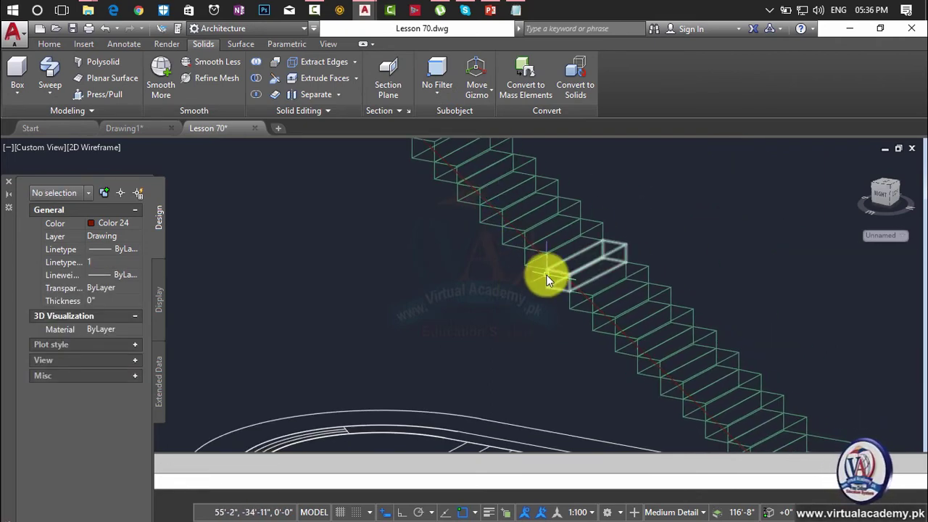
pyautogui.click(582, 291)
pyautogui.press('Return')
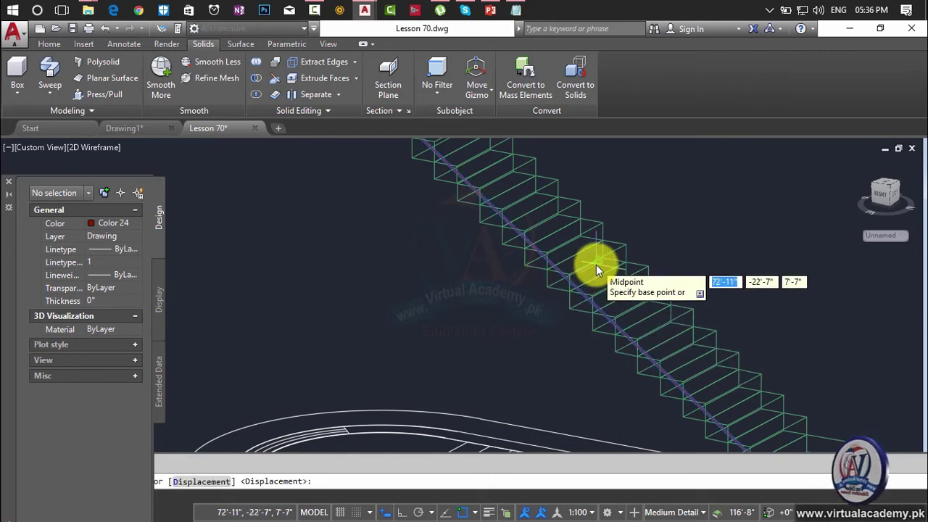
pyautogui.write('0')
pyautogui.press('Tab')
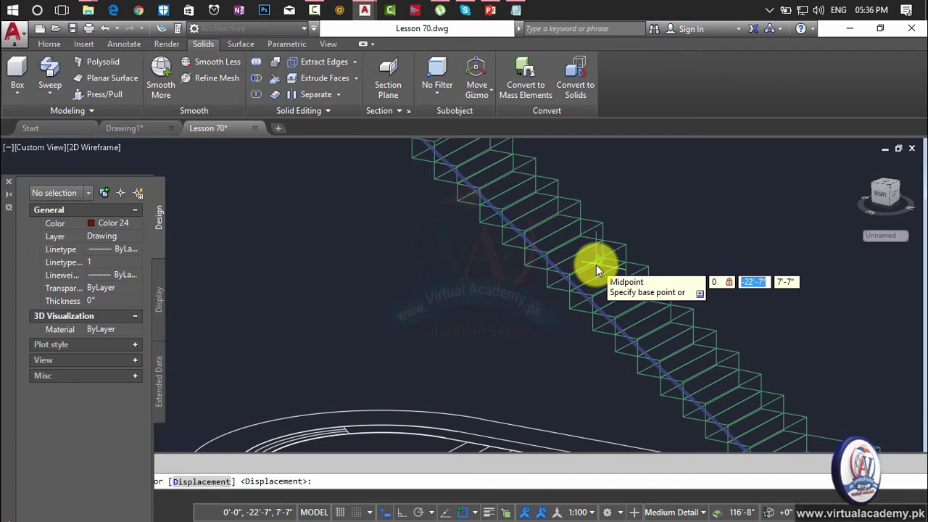
pyautogui.write('0')
pyautogui.press('Tab')
pyautogui.write("3'")
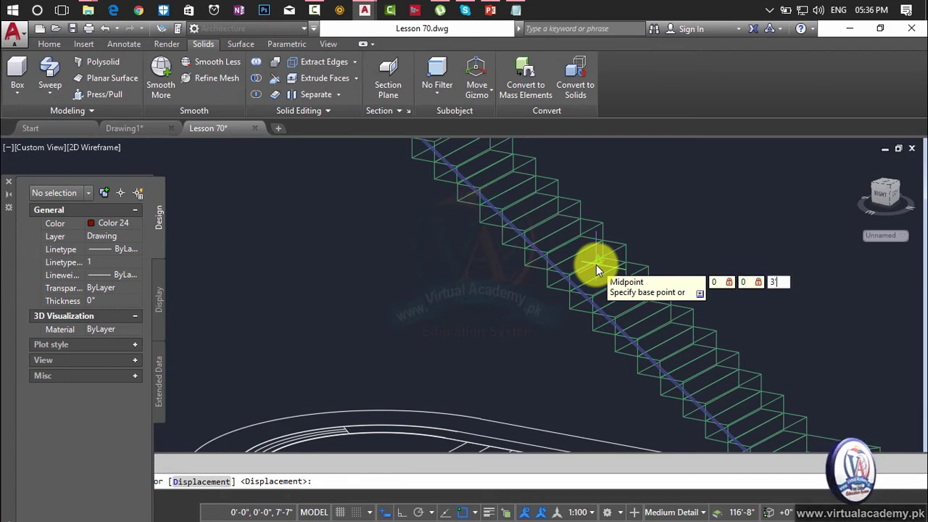
pyautogui.press('Return')
pyautogui.press('Return')
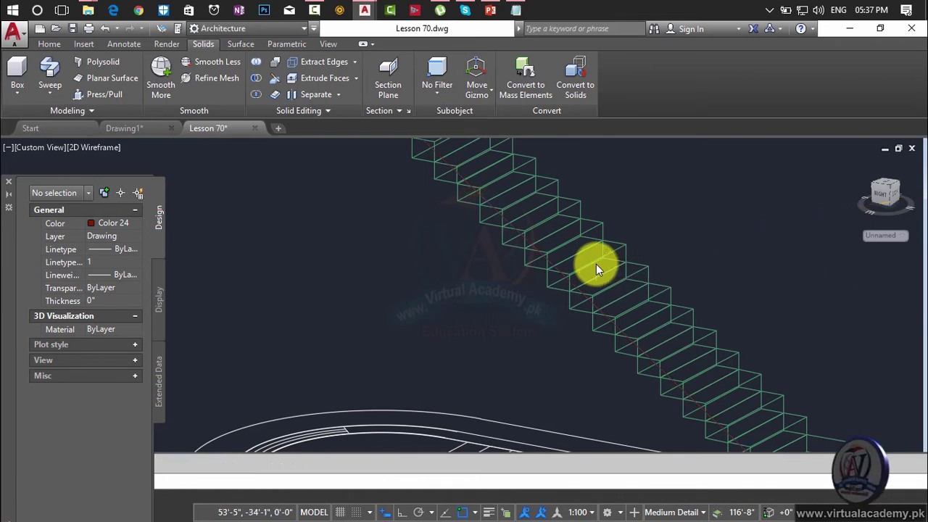
pyautogui.scroll(-2, 596, 263)
pyautogui.scroll(4, 505, 219)
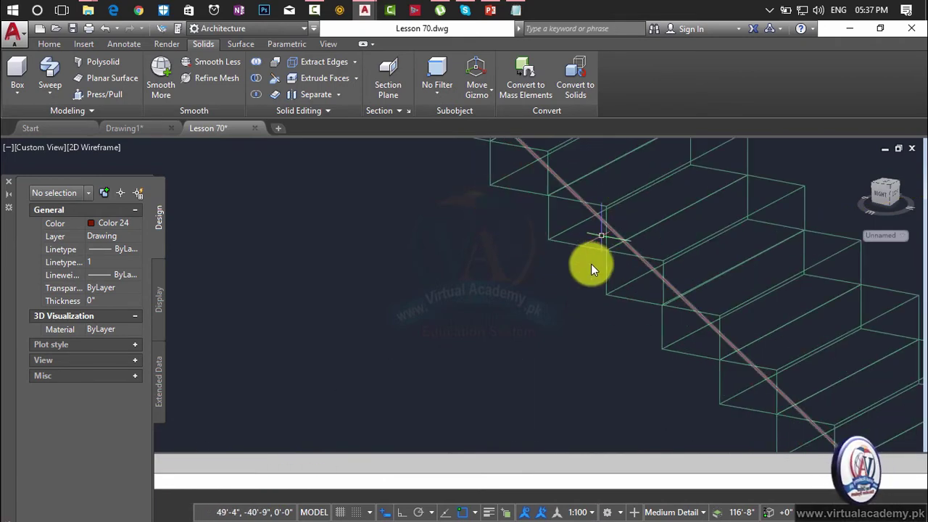
# - Raise the picked object vertically with displacement @0,0,5
pyautogui.press('Return')
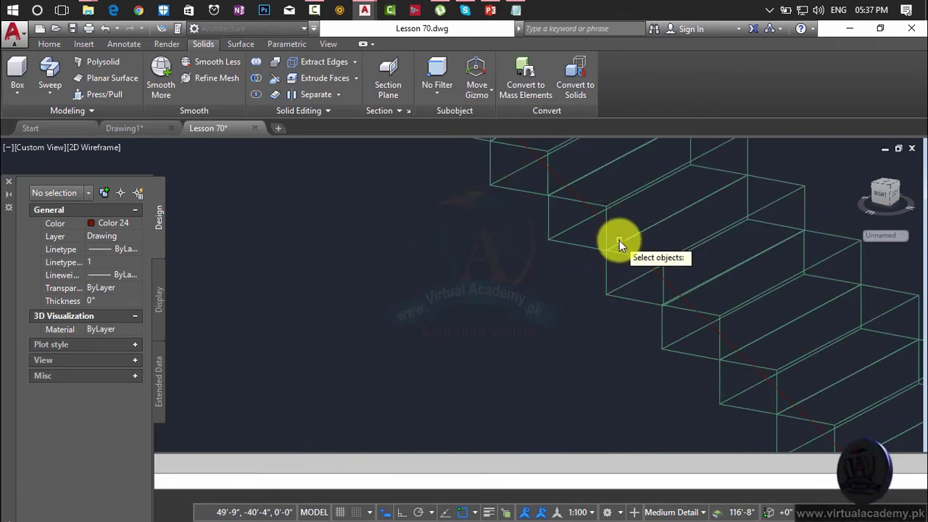
pyautogui.click(617, 242)
pyautogui.press('Return')
pyautogui.click(619, 240)
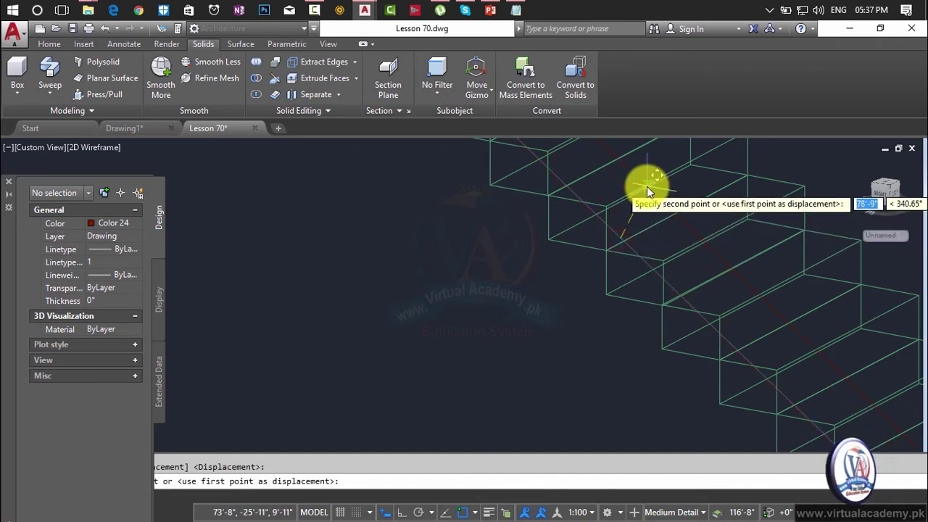
pyautogui.write('@0')
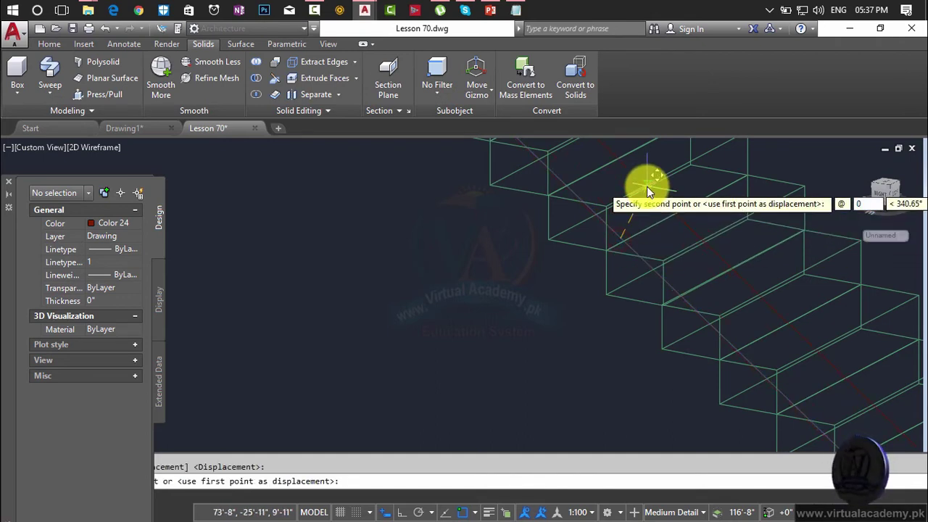
pyautogui.write(',0')
pyautogui.write(',5')
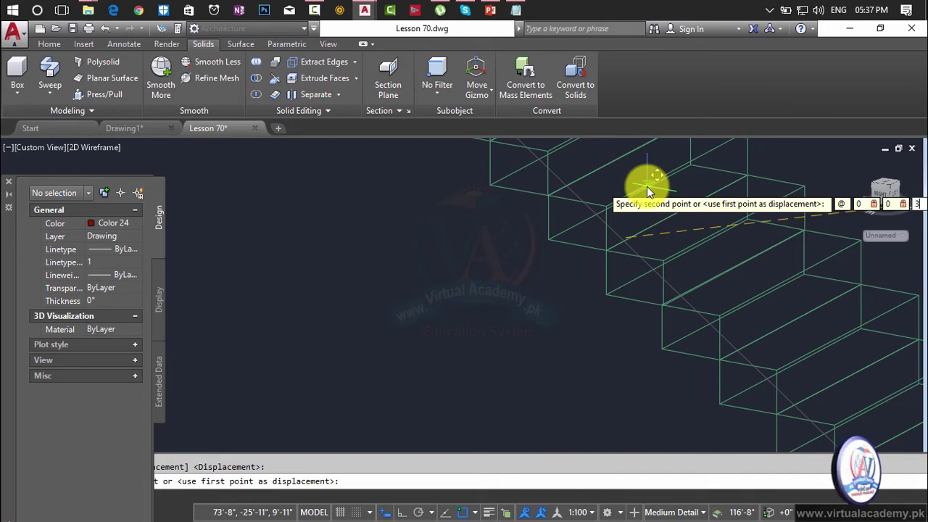
pyautogui.press('Return')
pyautogui.scroll(-3, 616, 232)
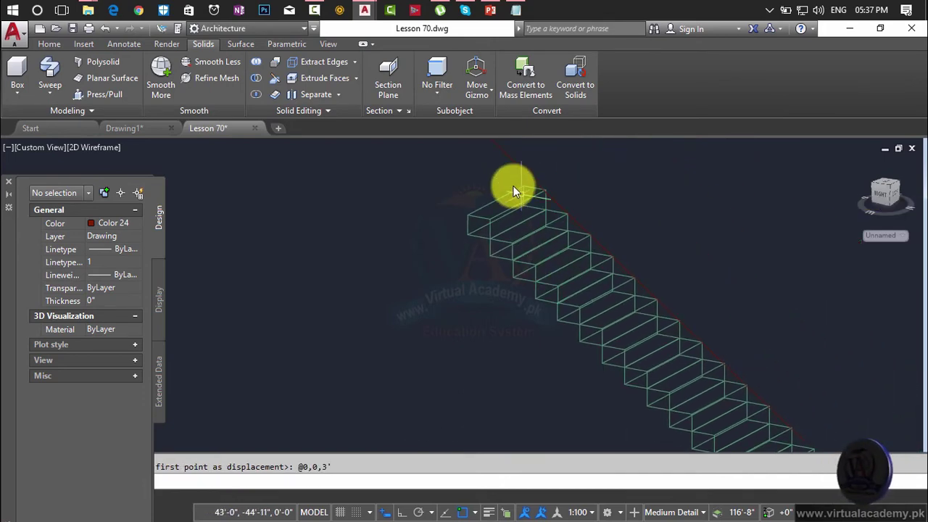
pyautogui.moveTo(514, 186); pyautogui.dragTo(578, 269, button='middle')
pyautogui.scroll(4, 552, 241)
pyautogui.scroll(4, 552, 241)
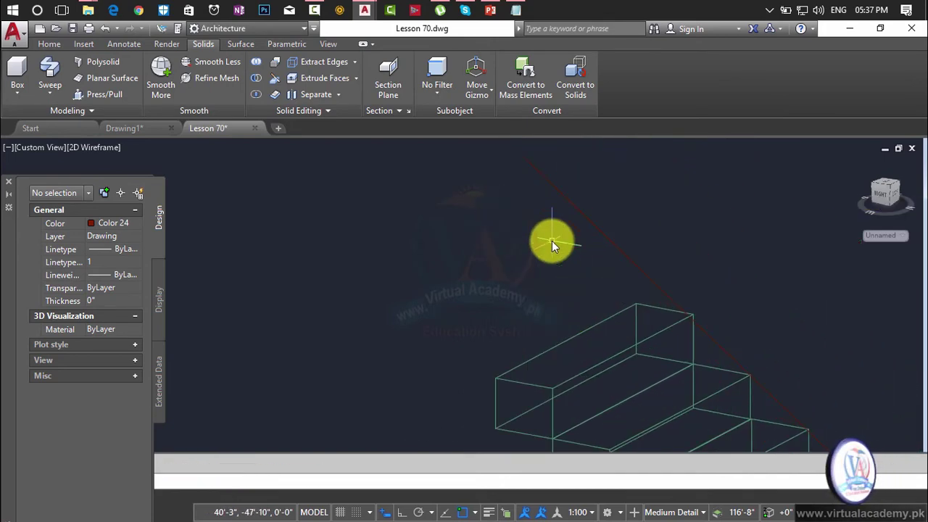
# - Draw a vertical line up from the top tread corner with LINE
pyautogui.write('l')
pyautogui.press('Return')
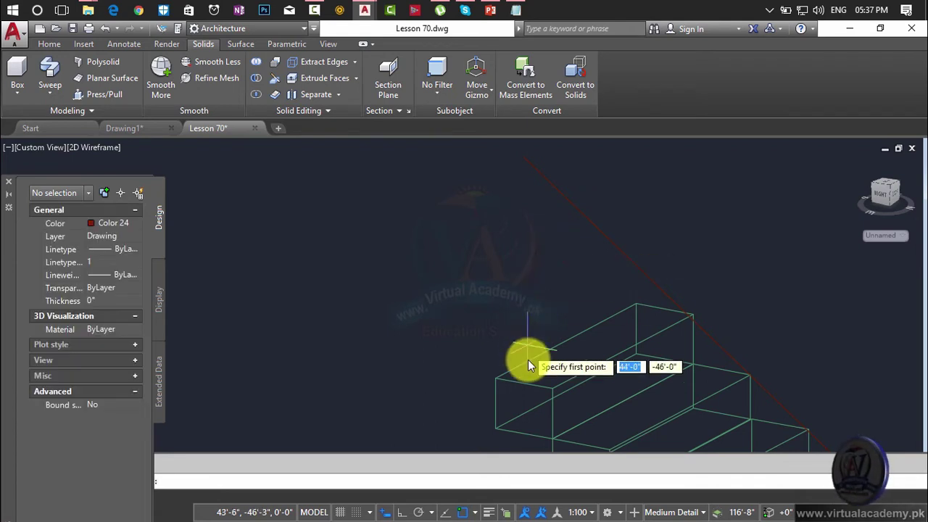
pyautogui.click(523, 384)
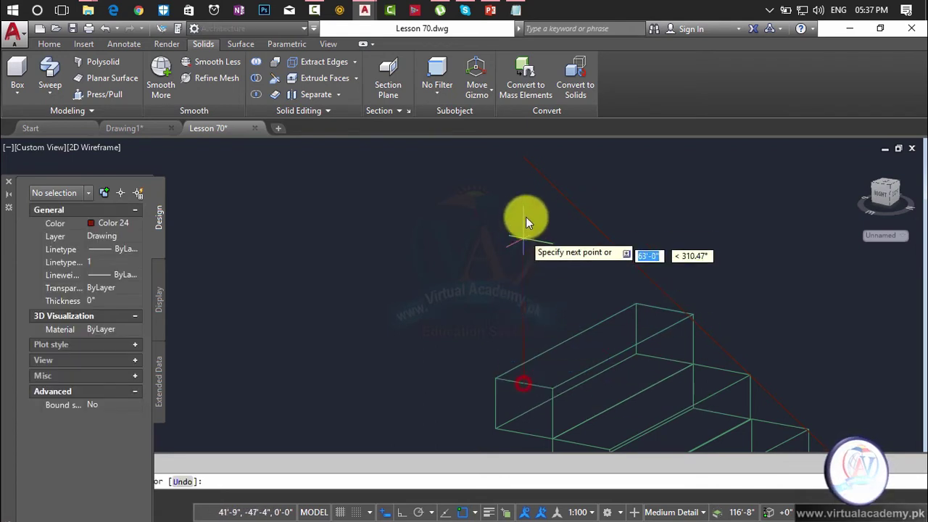
pyautogui.click(522, 155)
pyautogui.press('Escape')
pyautogui.scroll(-2, 558, 226)
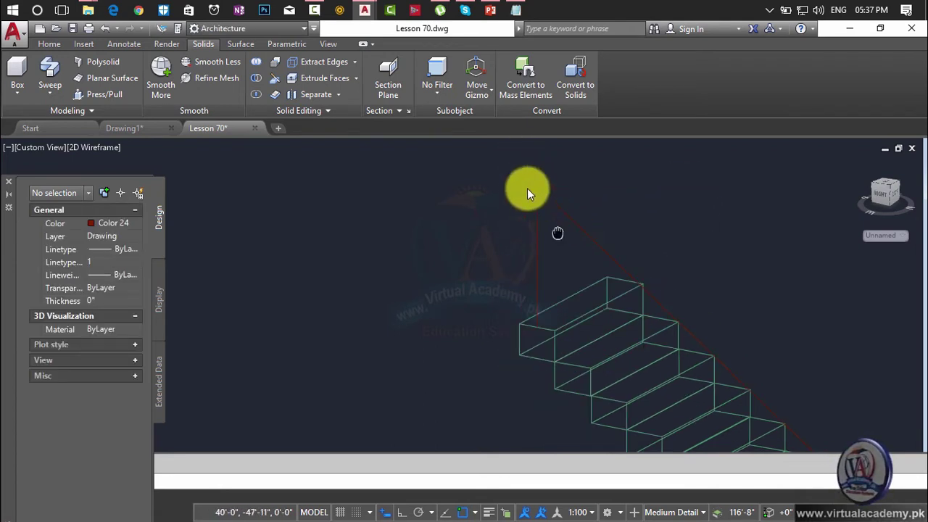
# - With Ortho on, draw another vertical guide line up from a tread corner
pyautogui.press('Return')
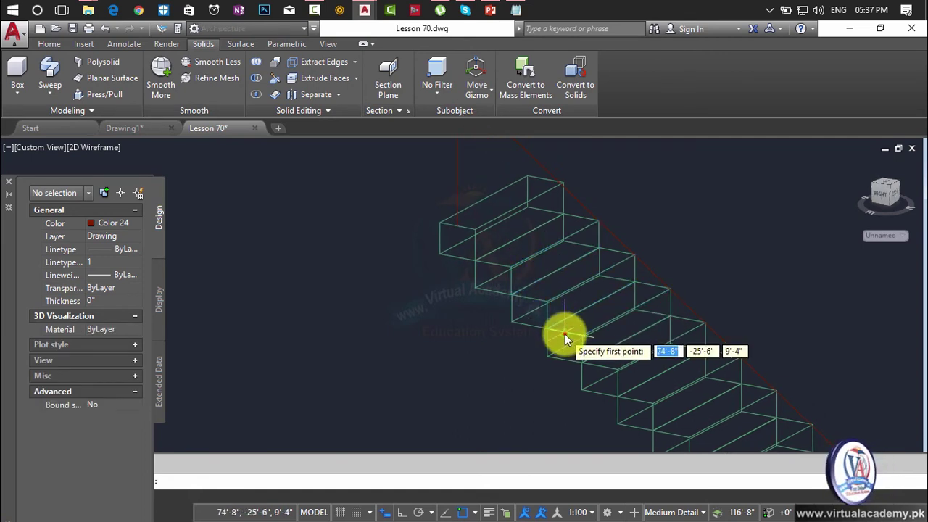
pyautogui.click(565, 333)
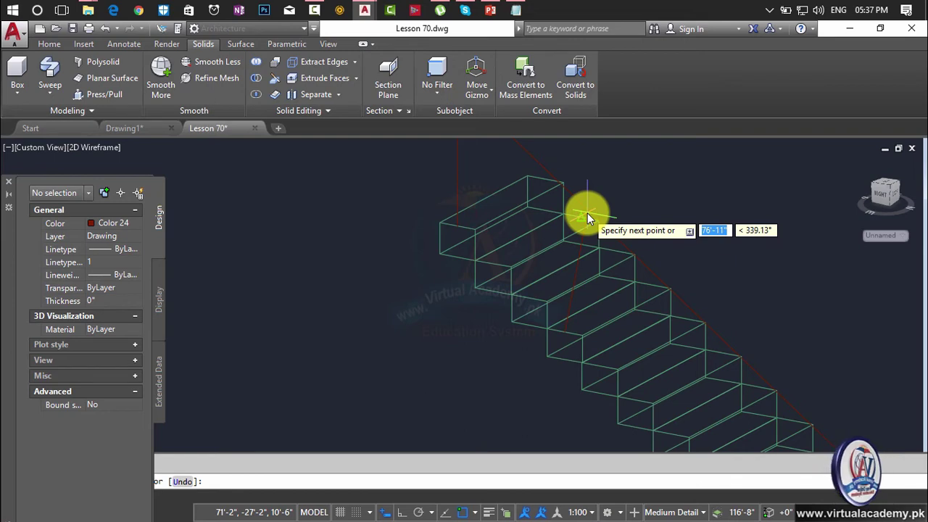
pyautogui.press('F8')
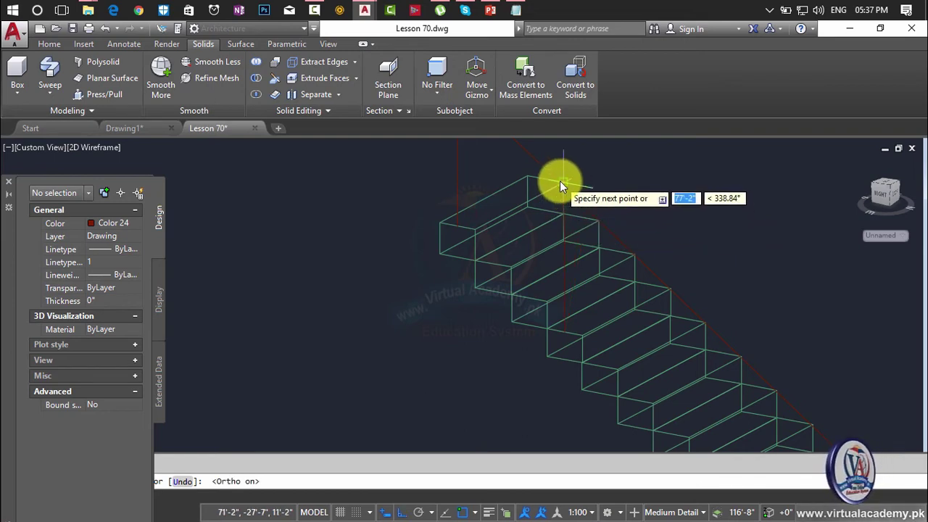
pyautogui.scroll(4, 559, 181)
pyautogui.scroll(-2, 574, 210)
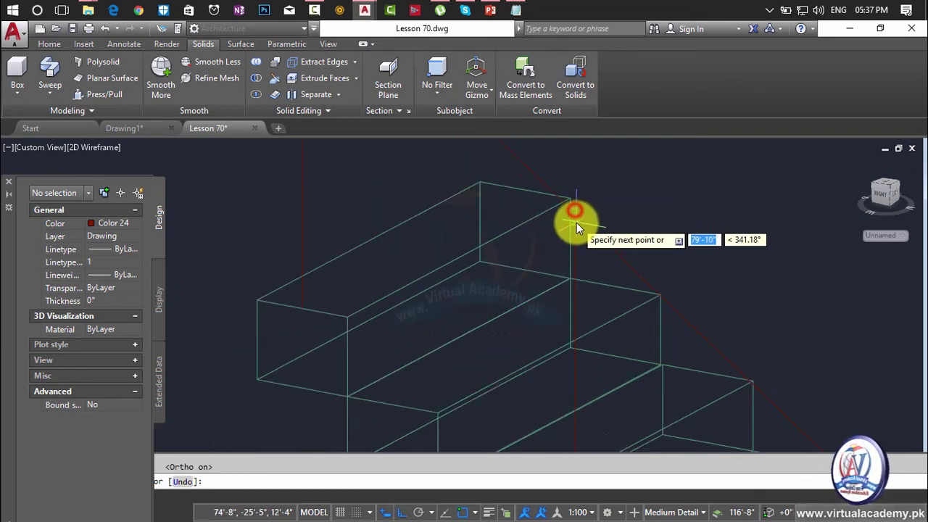
pyautogui.scroll(-2, 574, 216)
pyautogui.scroll(-2, 533, 148)
pyautogui.moveTo(564, 290); pyautogui.dragTo(495, 145, button='middle')
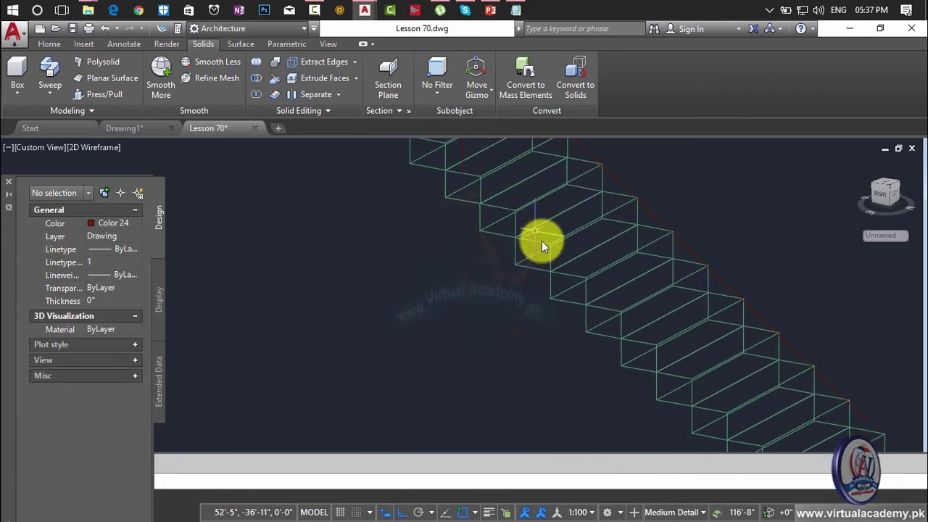
pyautogui.click(572, 279)
pyautogui.moveTo(586, 243); pyautogui.dragTo(563, 265, button='middle')
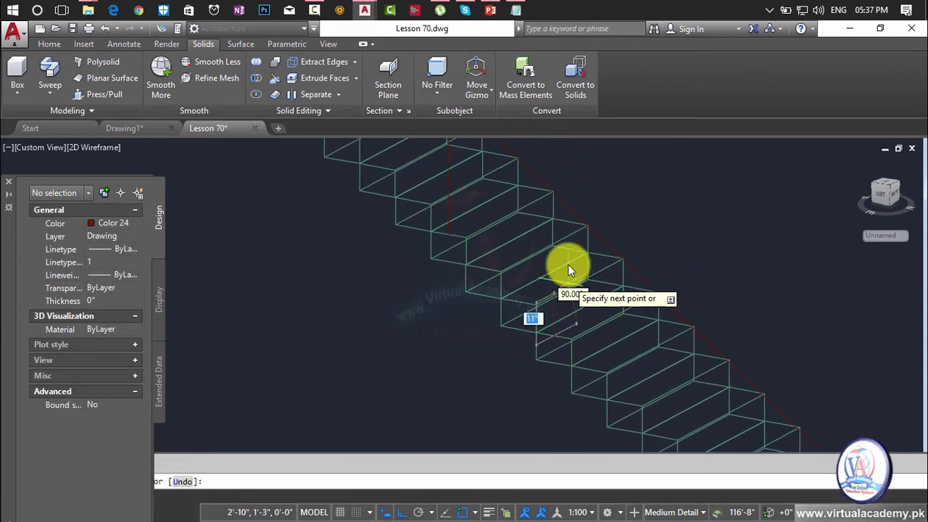
pyautogui.click(552, 193)
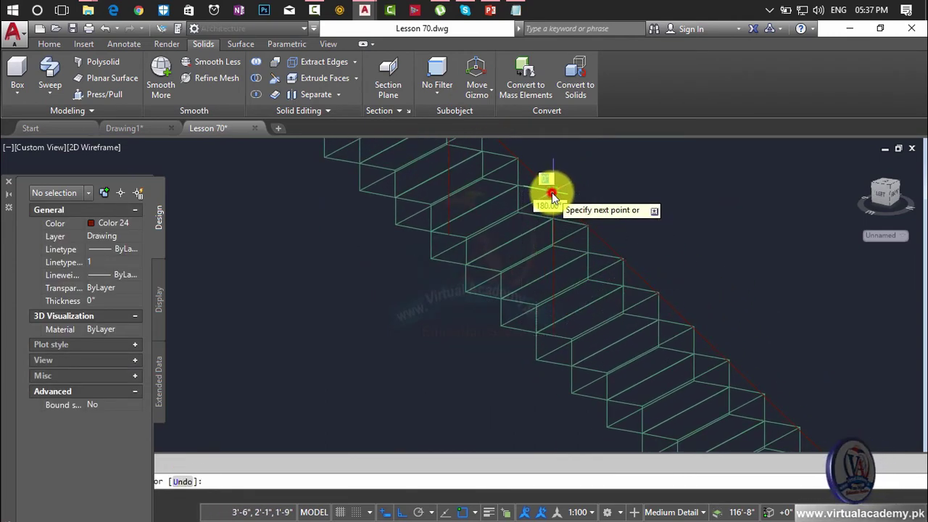
pyautogui.press('Escape')
pyautogui.press('Return')
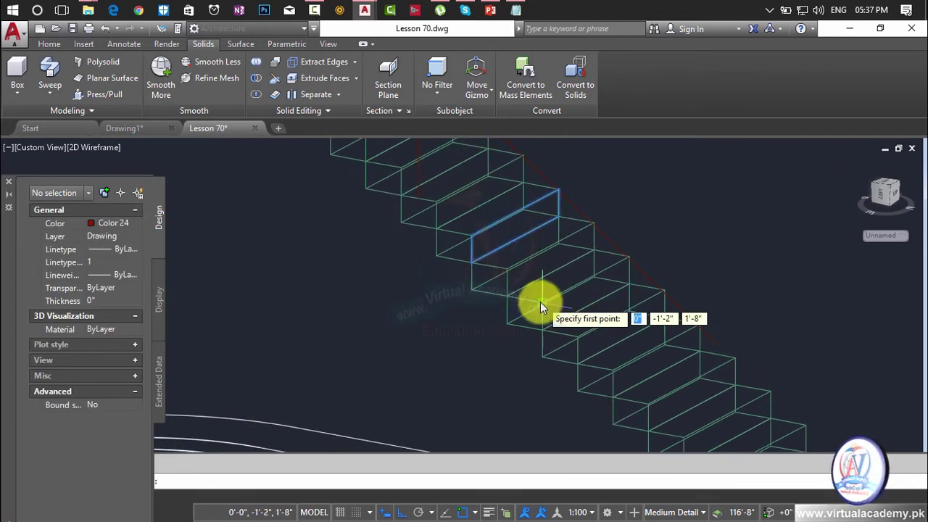
# - Start another guide line at a tread corner, then end the command
pyautogui.click(528, 301)
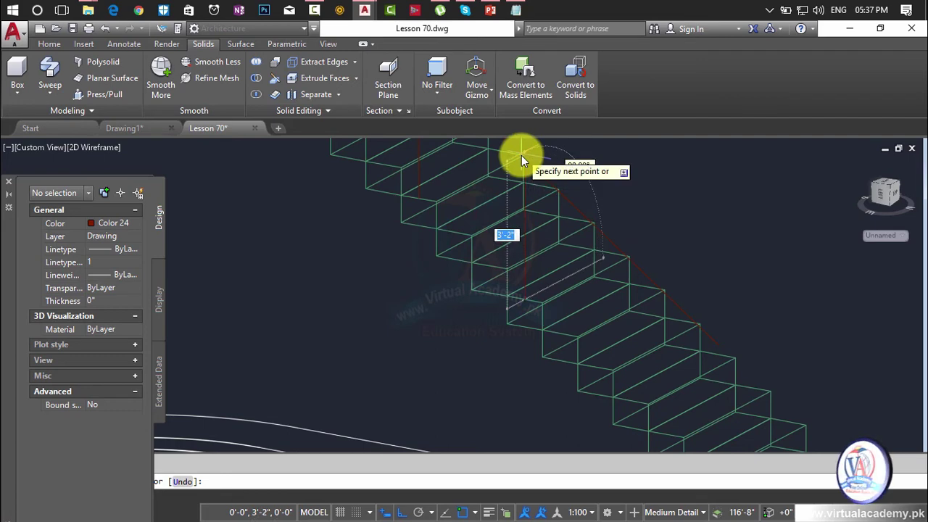
pyautogui.scroll(5, 524, 160)
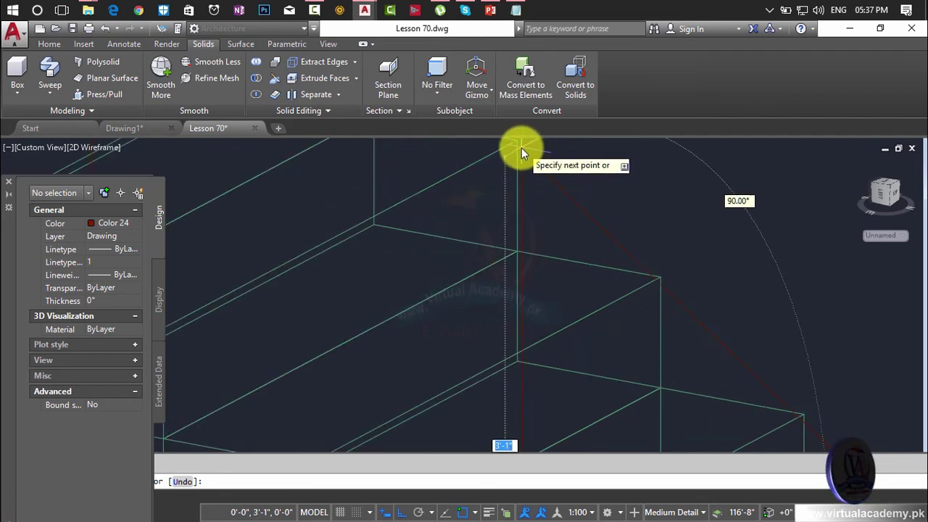
pyautogui.press('Escape')
pyautogui.scroll(-3, 600, 237)
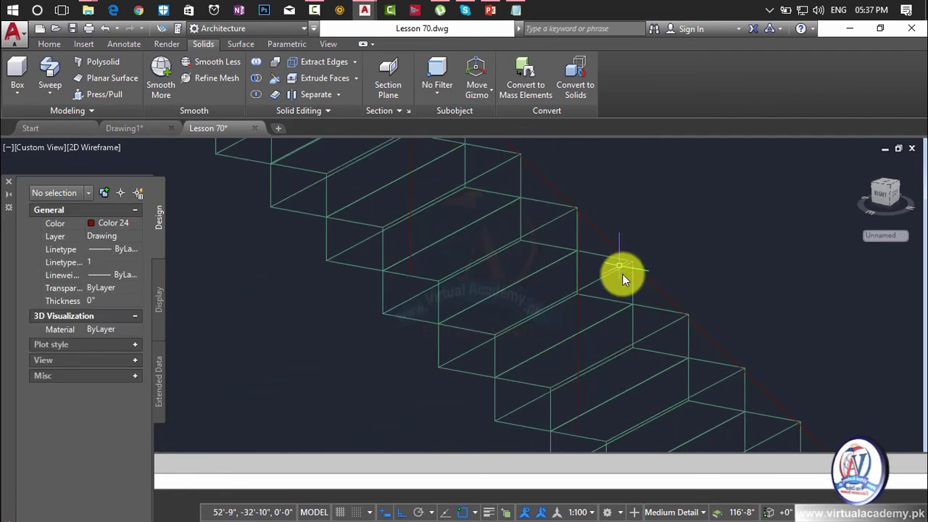
pyautogui.scroll(-2, 456, 151)
pyautogui.moveTo(420, 234); pyautogui.dragTo(465, 306, button='middle')
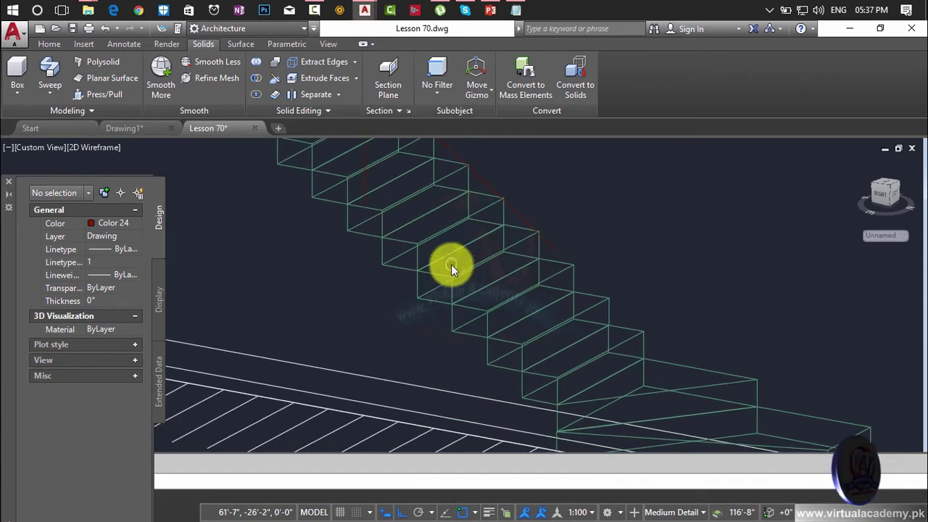
# - Draw a vertical line from the stair up to the path's end corner
pyautogui.press('l')
pyautogui.press('Return')
pyautogui.click(472, 311)
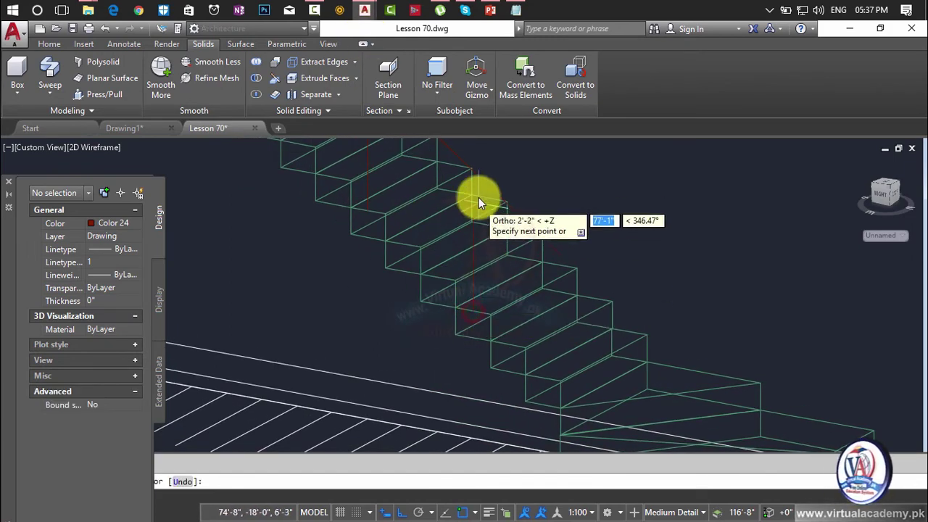
pyautogui.scroll(4, 472, 169)
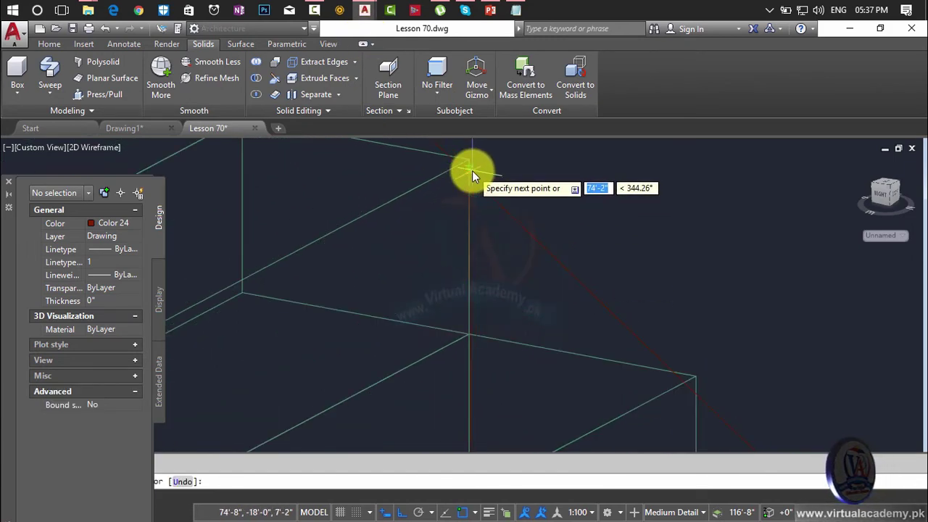
pyautogui.scroll(2, 472, 171)
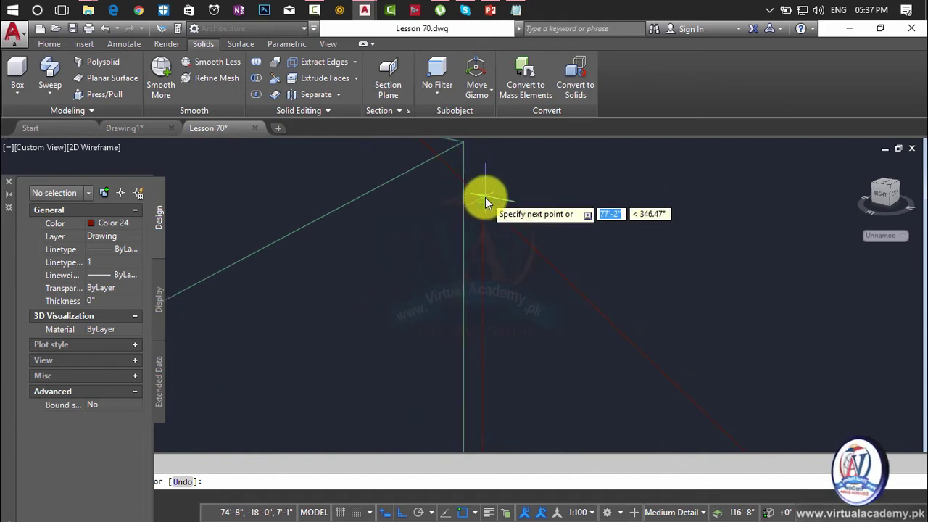
pyautogui.click(484, 199)
pyautogui.press('Return')
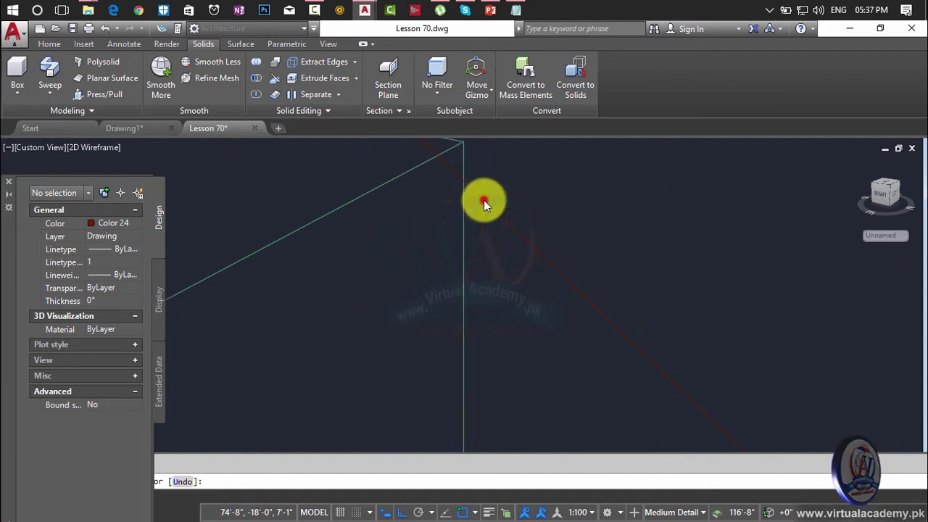
pyautogui.scroll(-3, 517, 228)
pyautogui.scroll(-2, 570, 306)
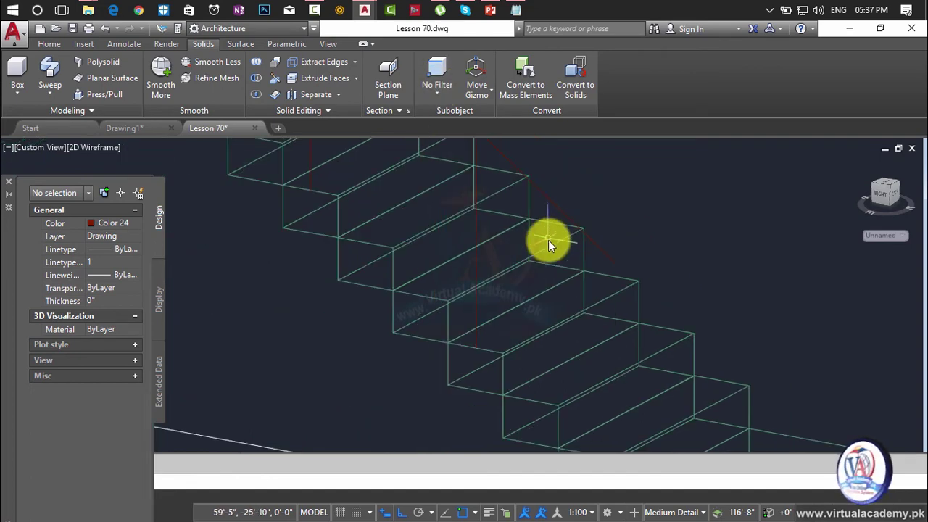
pyautogui.scroll(-2, 549, 242)
pyautogui.moveTo(523, 187); pyautogui.dragTo(567, 270, button='middle')
# - Draw a second vertical line from a step corner to the other stair corner
pyautogui.press('Return')
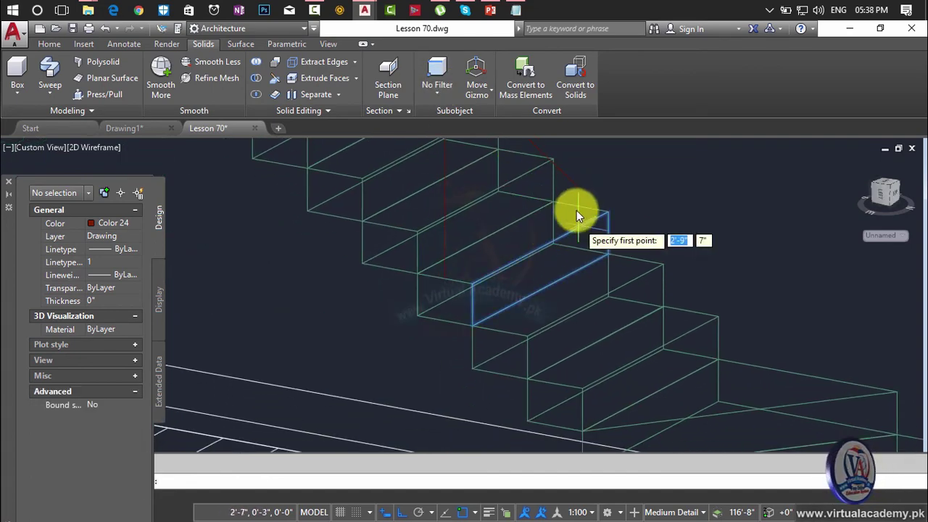
pyautogui.click(580, 192)
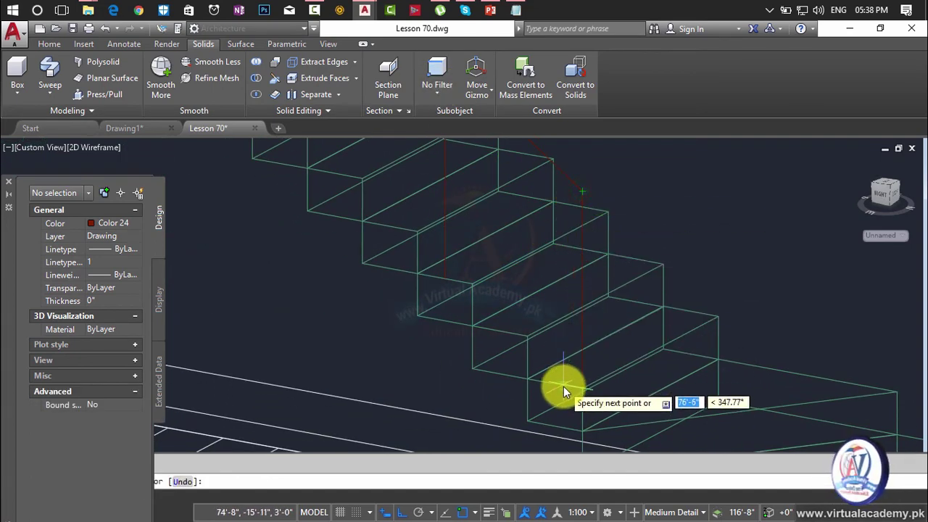
pyautogui.scroll(4, 573, 392)
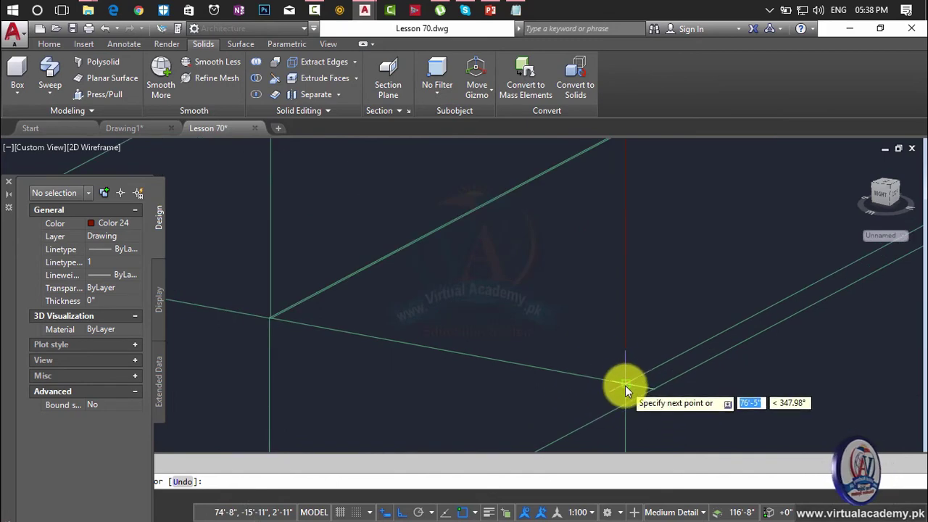
pyautogui.scroll(-3, 625, 385)
pyautogui.scroll(2, 649, 211)
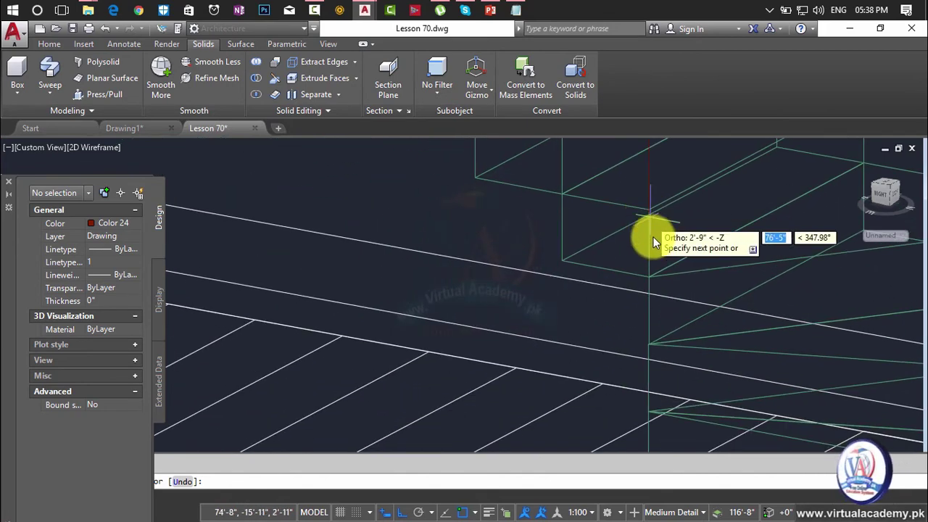
pyautogui.scroll(2, 653, 242)
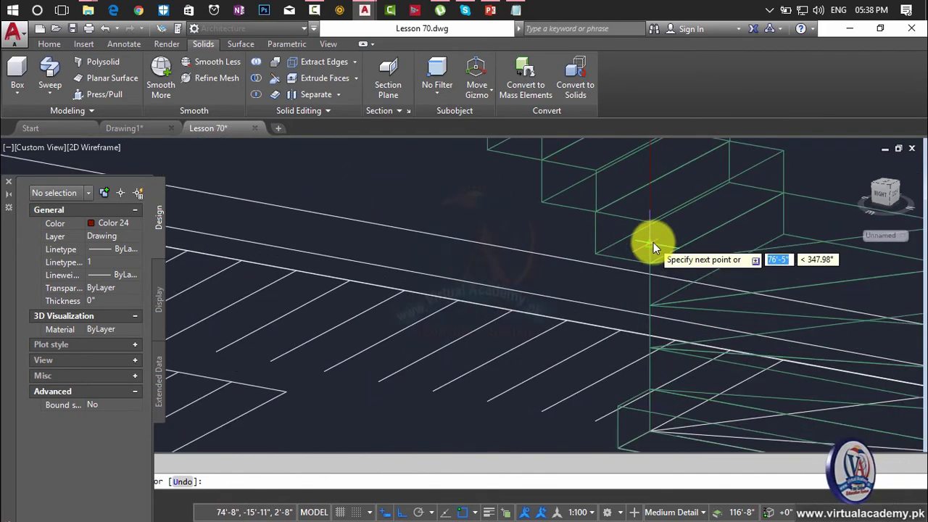
pyautogui.click(653, 243)
pyautogui.scroll(-6, 663, 239)
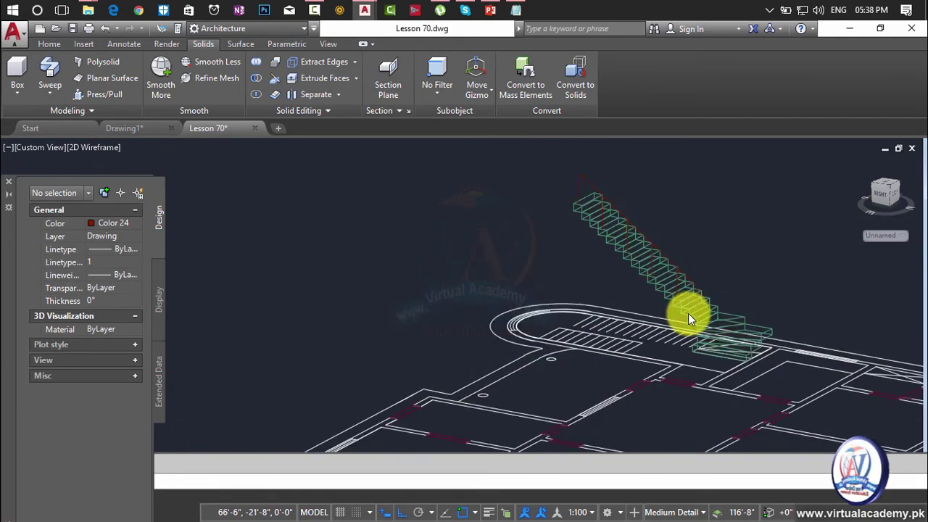
# - Start JOIN with a vertical line as source and add the diagonal stair line
pyautogui.scroll(3, 638, 258)
pyautogui.scroll(3, 568, 296)
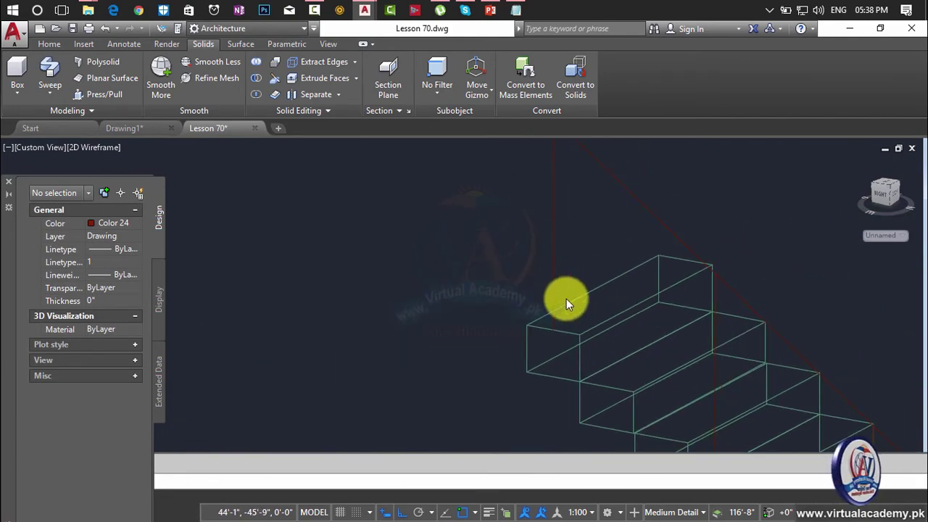
pyautogui.write('j')
pyautogui.press('Return')
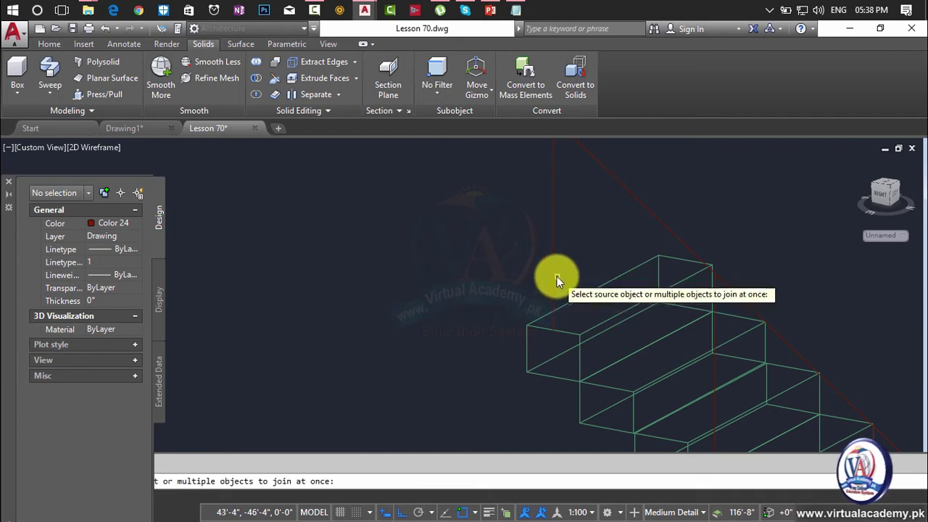
pyautogui.click(551, 272)
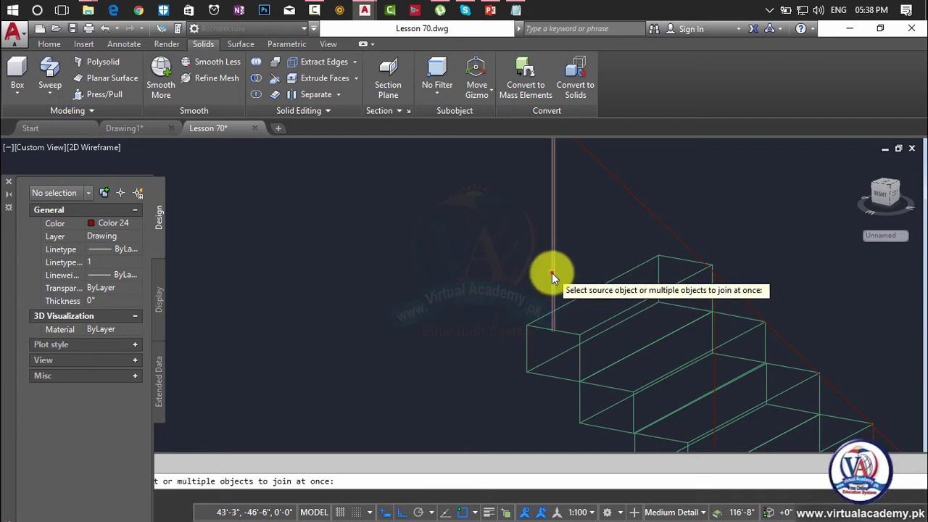
pyautogui.click(633, 192)
pyautogui.scroll(-3, 659, 226)
pyautogui.scroll(-3, 788, 386)
pyautogui.moveTo(788, 386); pyautogui.dragTo(483, 139, button='middle')
pyautogui.scroll(2, 507, 156)
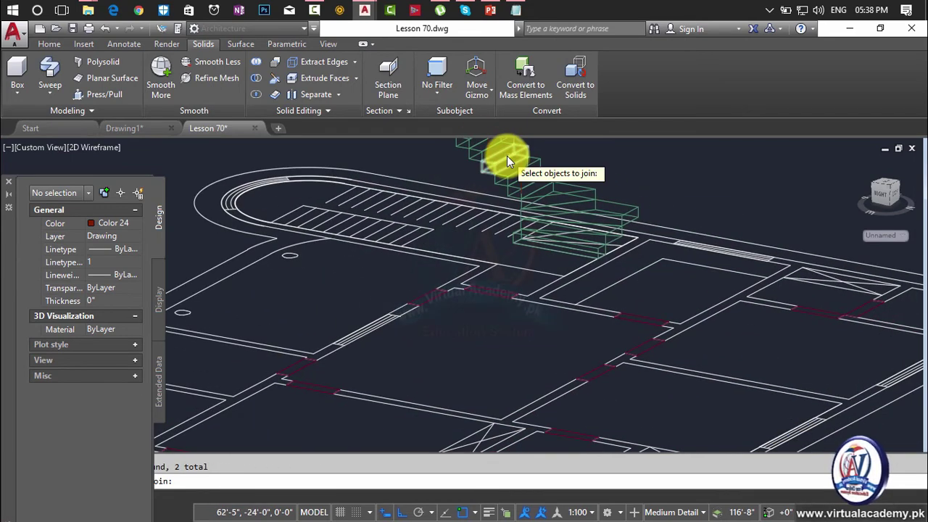
pyautogui.scroll(3, 507, 156)
# - Add the other vertical line and finish the join into one polyline
pyautogui.click(541, 214)
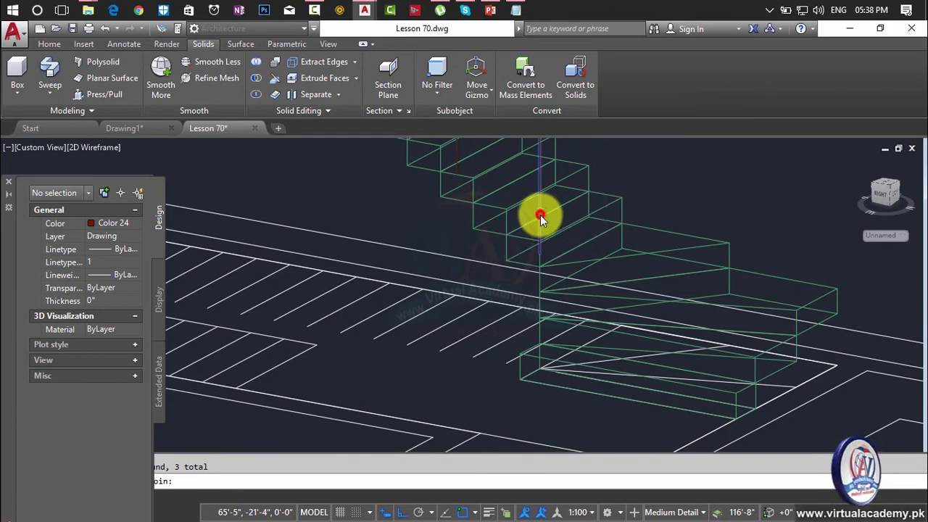
pyautogui.scroll(-3, 617, 425)
pyautogui.press('Return')
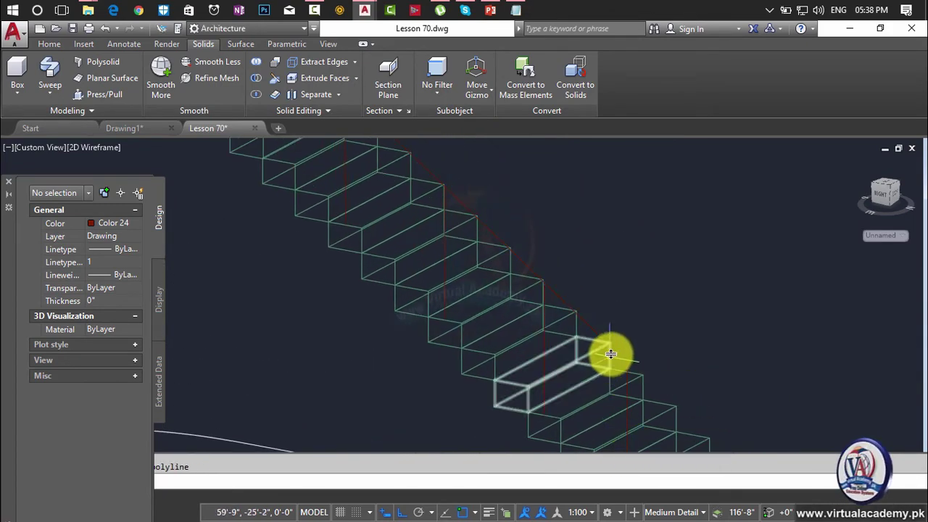
pyautogui.scroll(-2, 615, 350)
pyautogui.moveTo(616, 349); pyautogui.dragTo(585, 201, button='middle')
pyautogui.scroll(3, 587, 274)
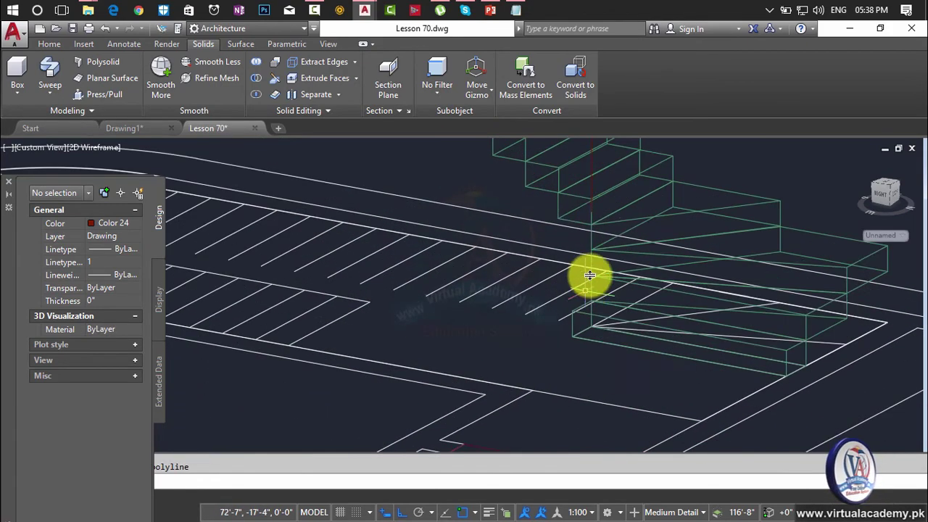
pyautogui.scroll(2, 570, 307)
pyautogui.scroll(3, 571, 312)
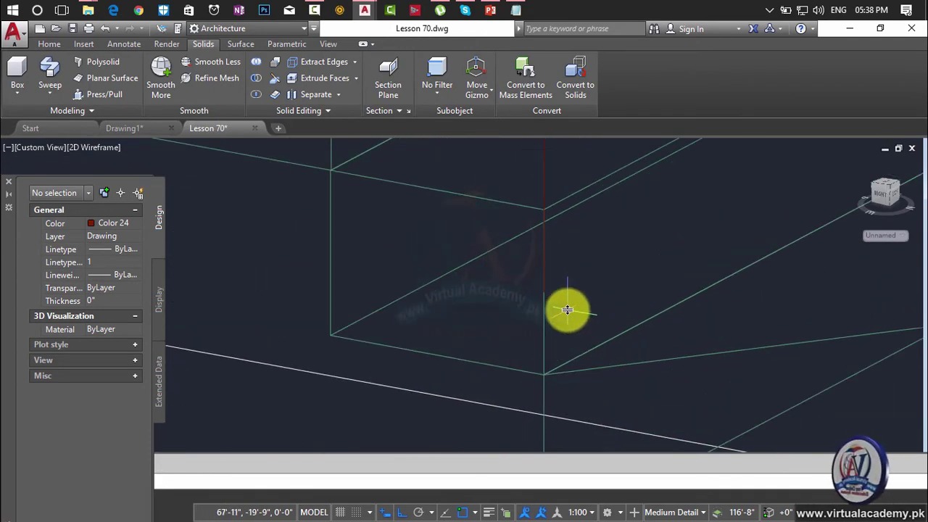
pyautogui.write('c')
# - Draw a 2"-radius circle on the floor hatching beside the stair base
pyautogui.press('Return')
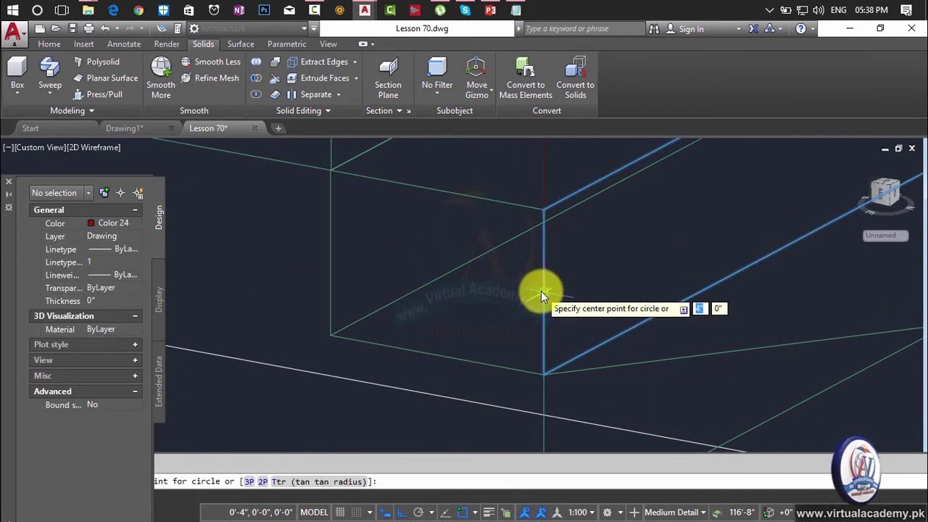
pyautogui.click(541, 291)
pyautogui.press('Escape')
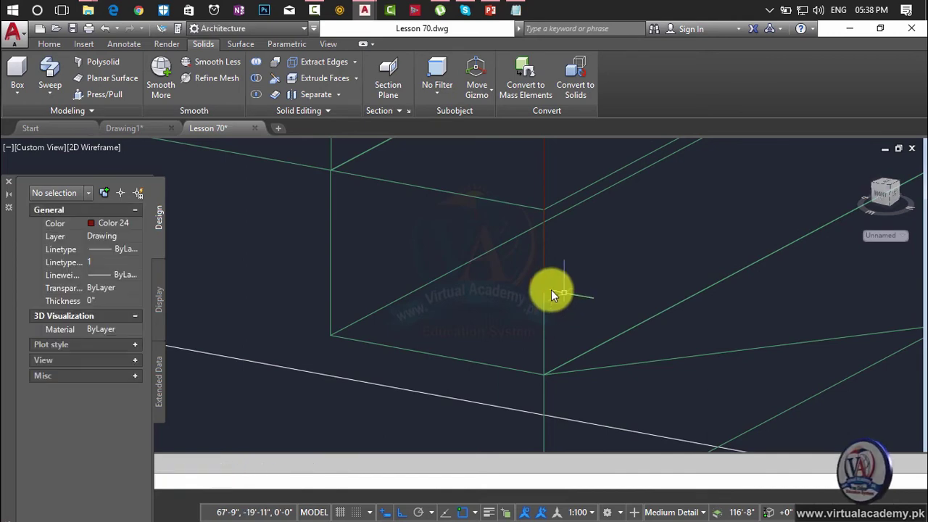
pyautogui.scroll(-1, 570, 314)
pyautogui.scroll(-1, 569, 313)
pyautogui.scroll(-1, 569, 312)
pyautogui.scroll(-1, 575, 284)
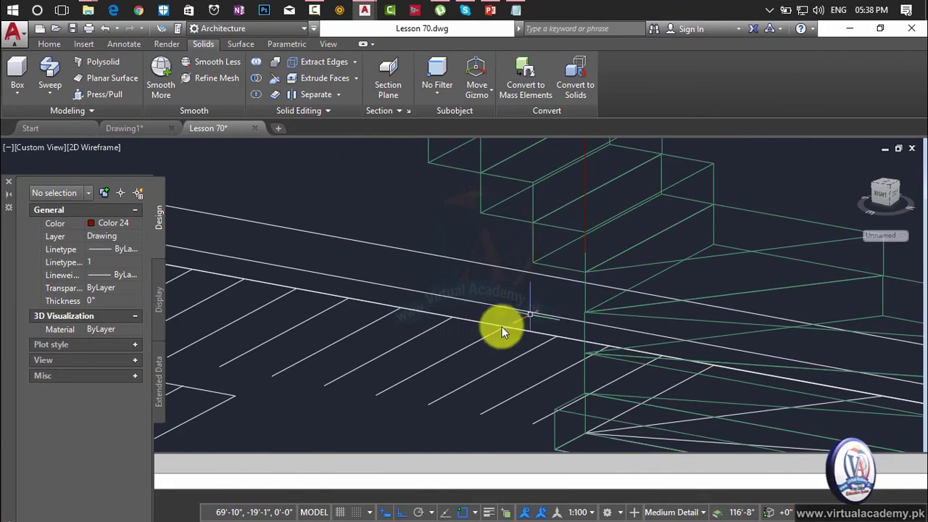
pyautogui.write('c')
pyautogui.press('Return')
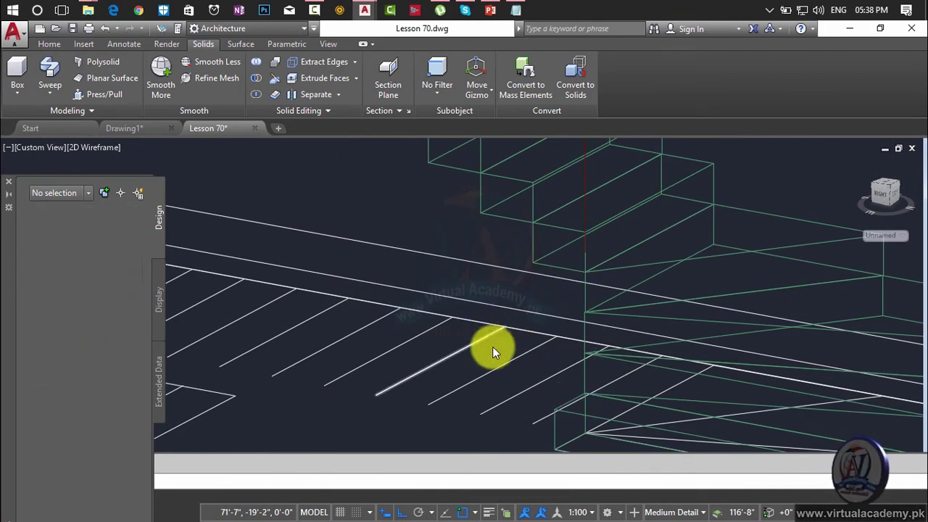
pyautogui.click(492, 353)
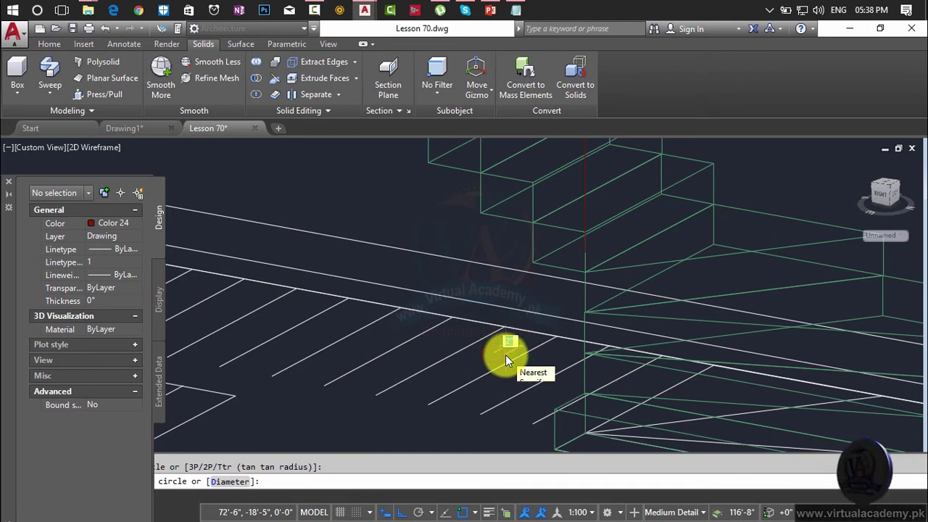
pyautogui.scroll(5, 505, 355)
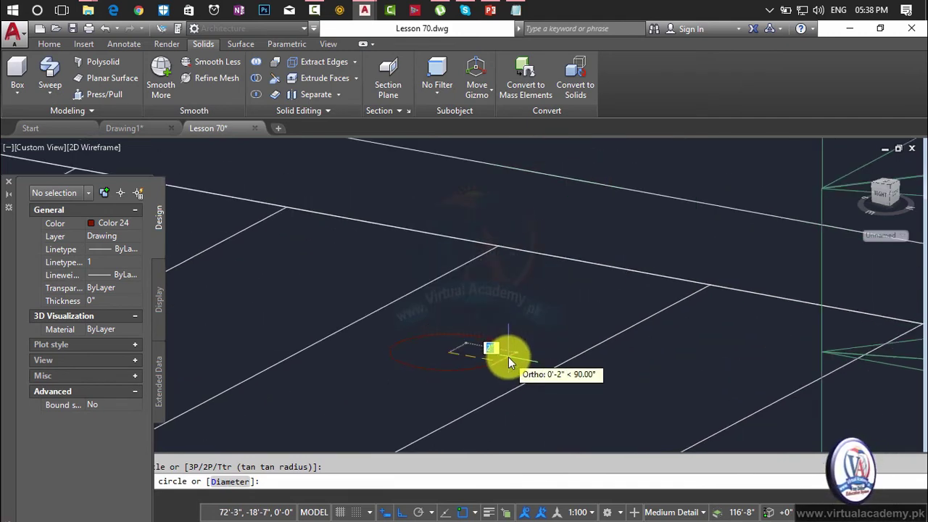
pyautogui.click(508, 357)
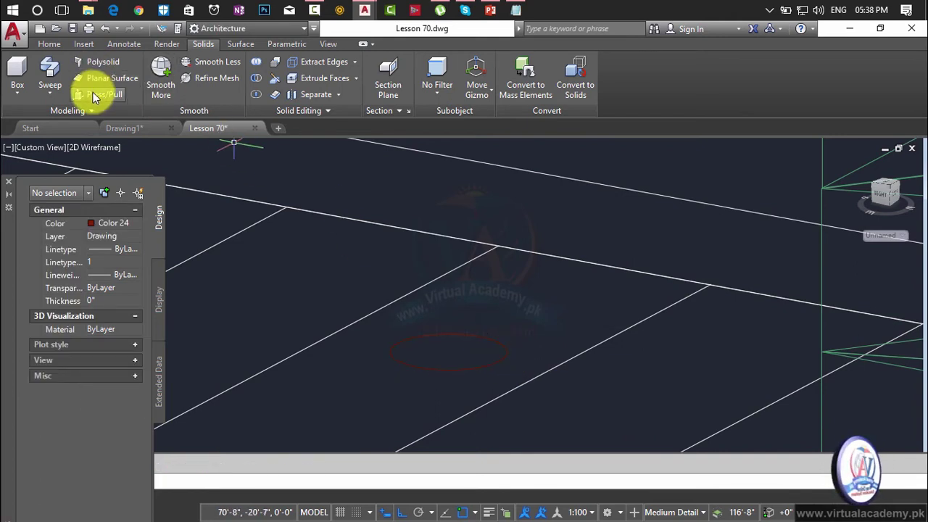
# - Start Sweep and select the small circle as the profile
pyautogui.click(50, 93)
pyautogui.click(62, 195)
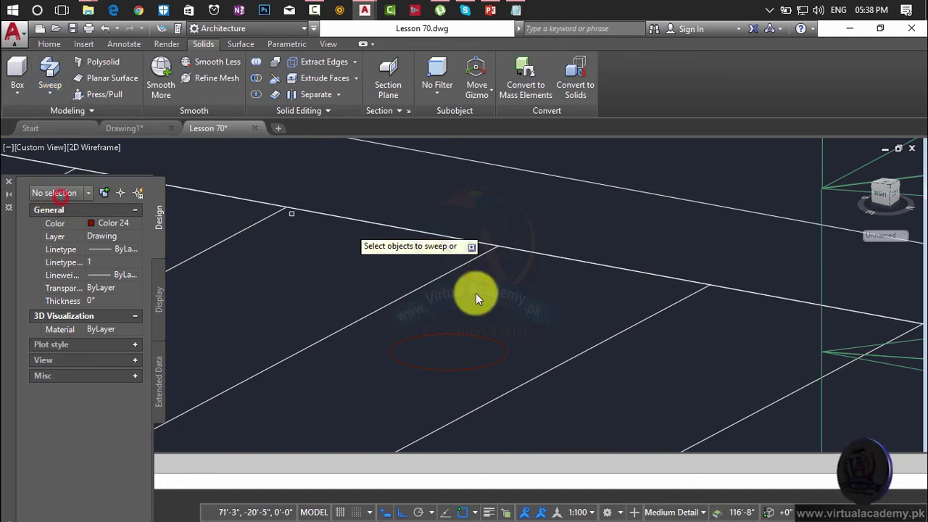
pyautogui.click(491, 340)
pyautogui.scroll(-2, 602, 319)
pyautogui.scroll(2, 500, 351)
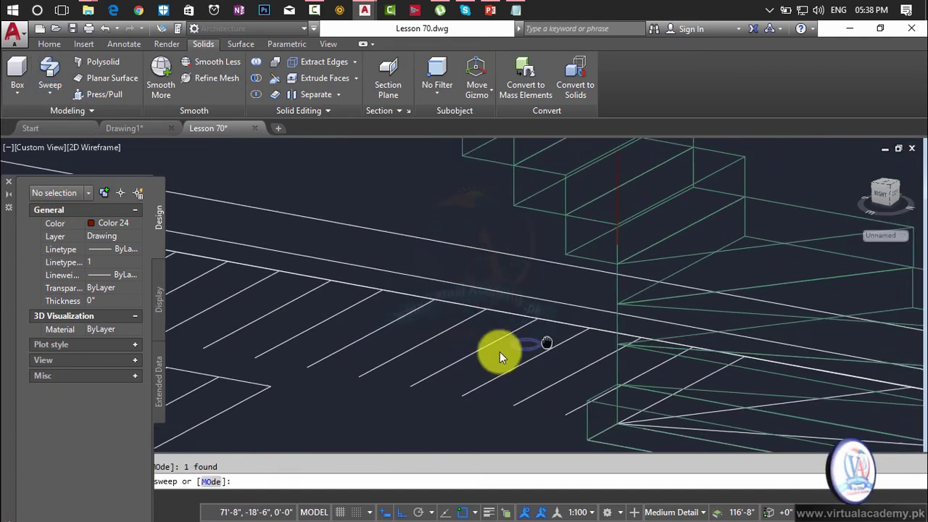
pyautogui.rightClick(499, 304)
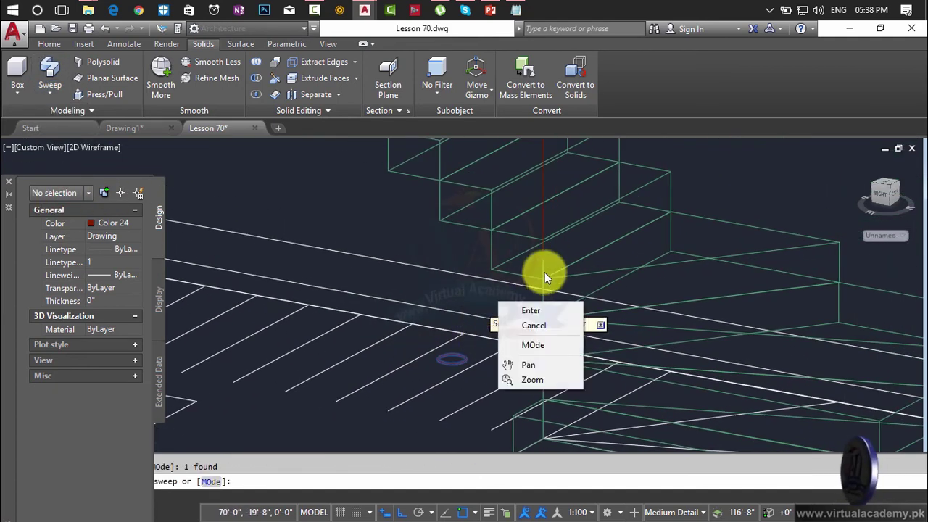
pyautogui.click(527, 312)
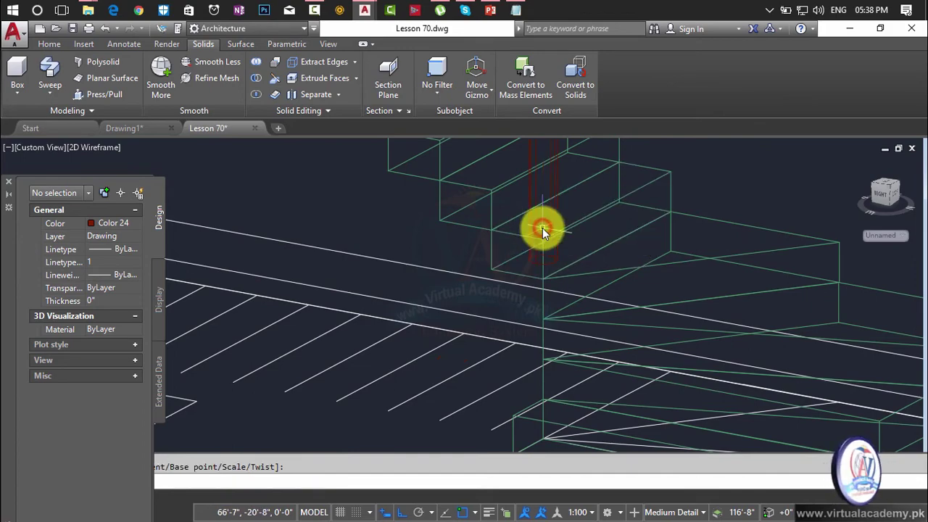
# - Pick the joined railing line as the sweep path to create the handrail
pyautogui.scroll(-3, 542, 227)
pyautogui.scroll(-2, 704, 434)
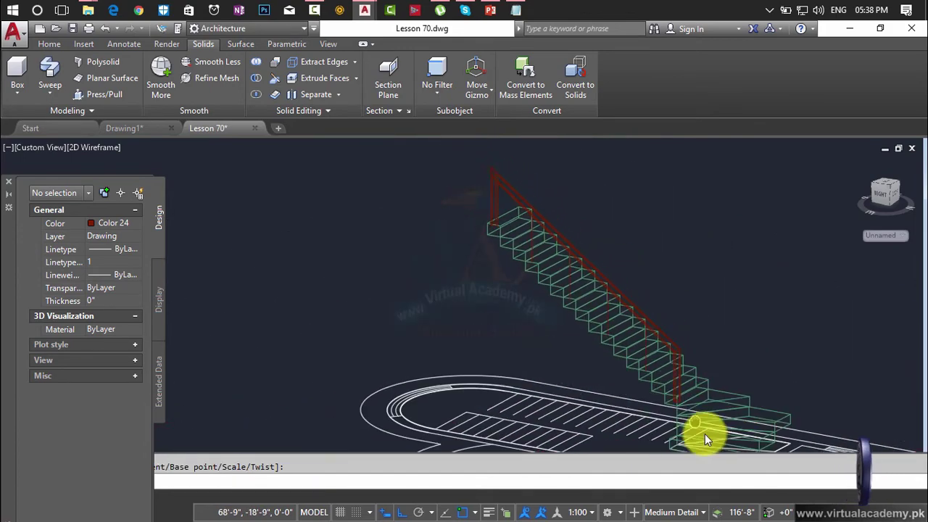
pyautogui.click(504, 190)
pyautogui.scroll(-3, 532, 237)
pyautogui.scroll(4, 573, 270)
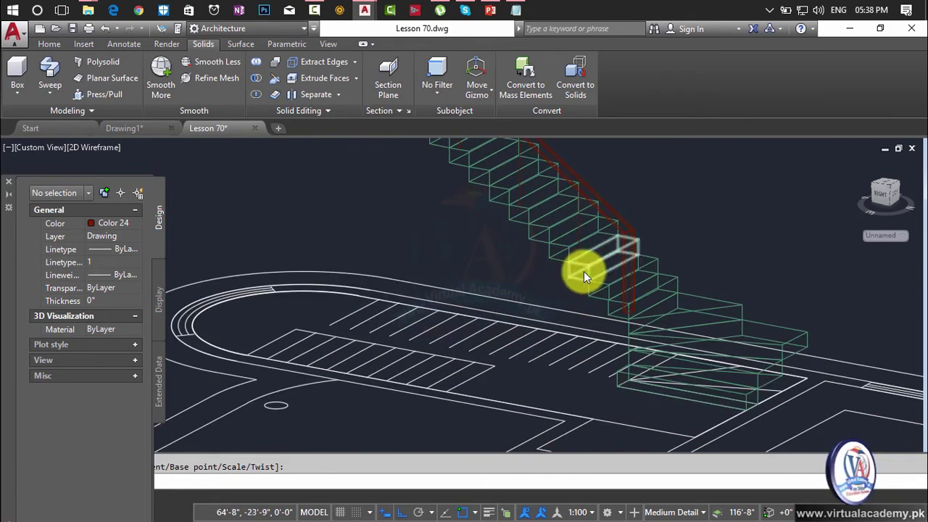
pyautogui.scroll(2, 584, 276)
pyautogui.scroll(2, 568, 277)
pyautogui.scroll(2, 563, 331)
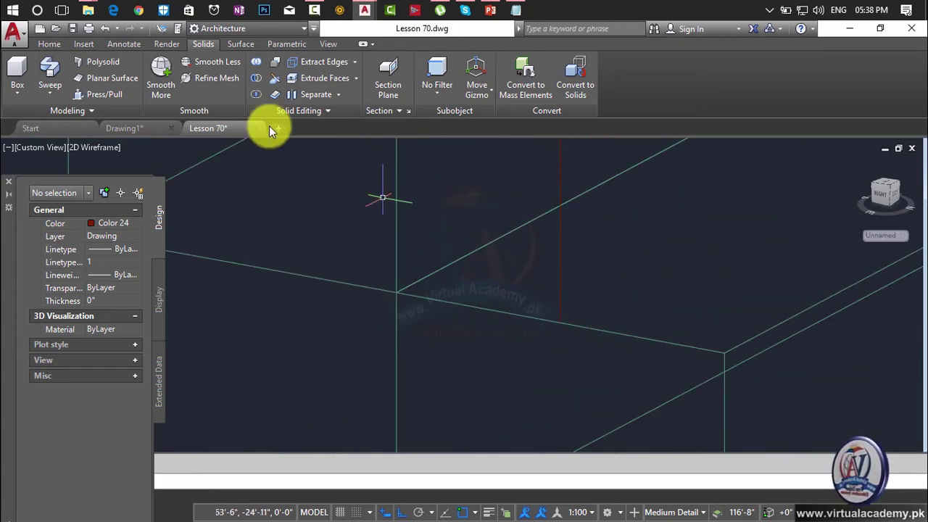
# - Cancel the current command and switch the UCS back to World
pyautogui.click(9, 182)
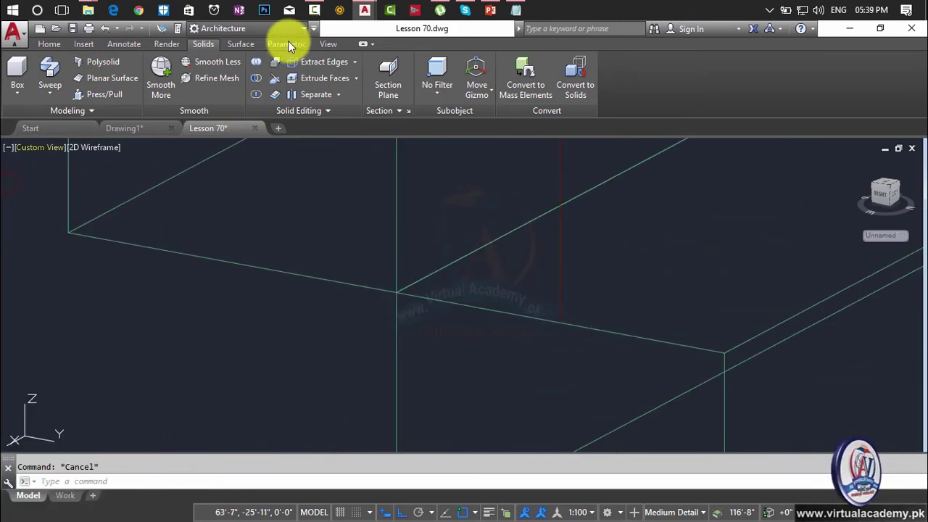
pyautogui.click(327, 45)
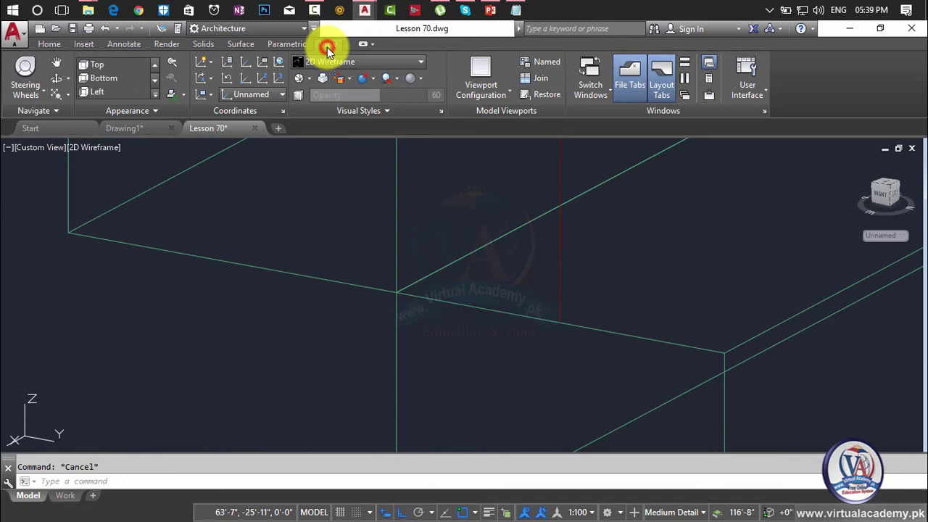
pyautogui.click(261, 99)
pyautogui.click(258, 109)
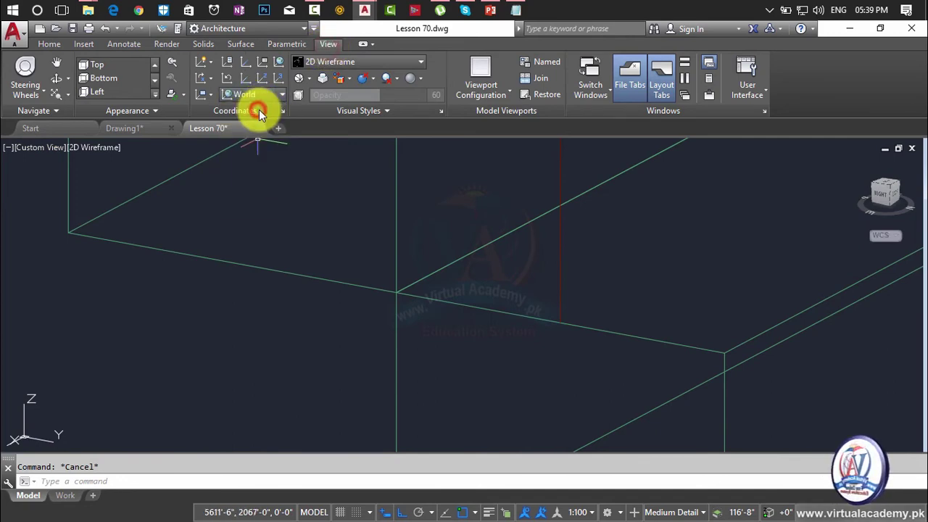
pyautogui.scroll(-2, 509, 253)
pyautogui.scroll(-2, 509, 259)
pyautogui.scroll(2, 503, 286)
pyautogui.scroll(2, 505, 289)
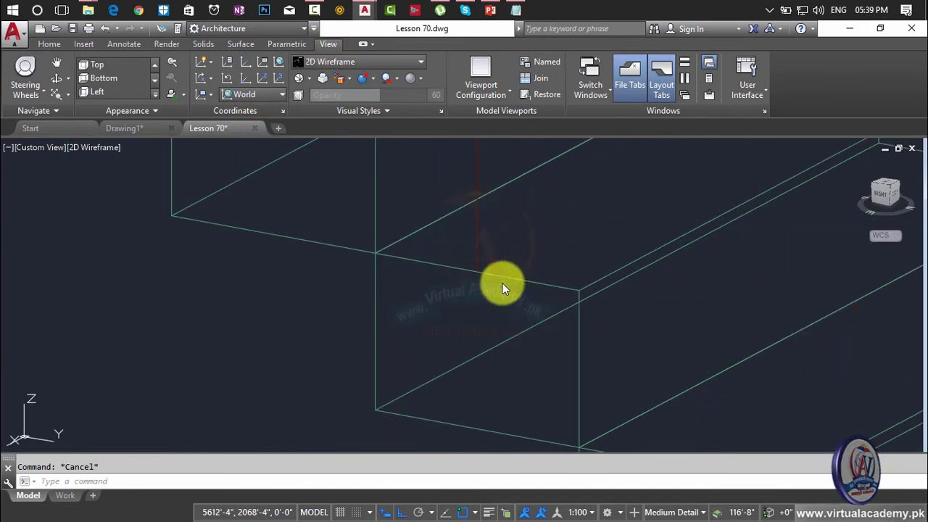
pyautogui.write('c')
# - Draw a circle of radius 1.5 centred on the stair edge
pyautogui.press('Return')
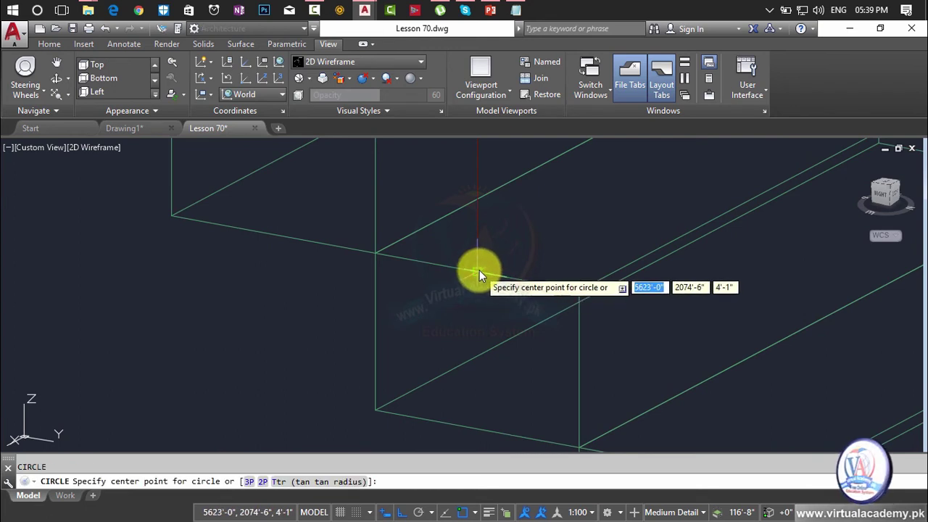
pyautogui.click(479, 269)
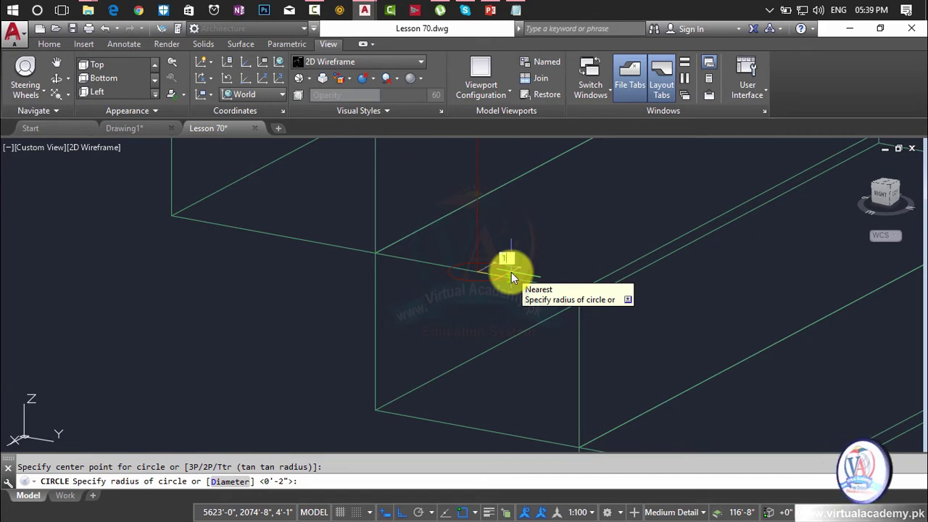
pyautogui.write('1.5')
pyautogui.press('Return')
pyautogui.scroll(3, 478, 275)
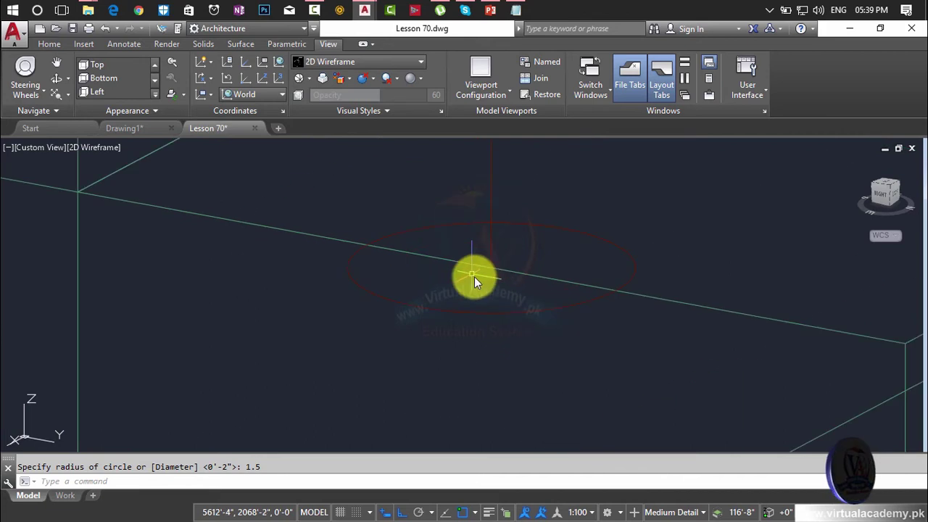
# - Move the circle from its quadrant point so its edge meets the adjacent line
pyautogui.write('m')
pyautogui.press('Return')
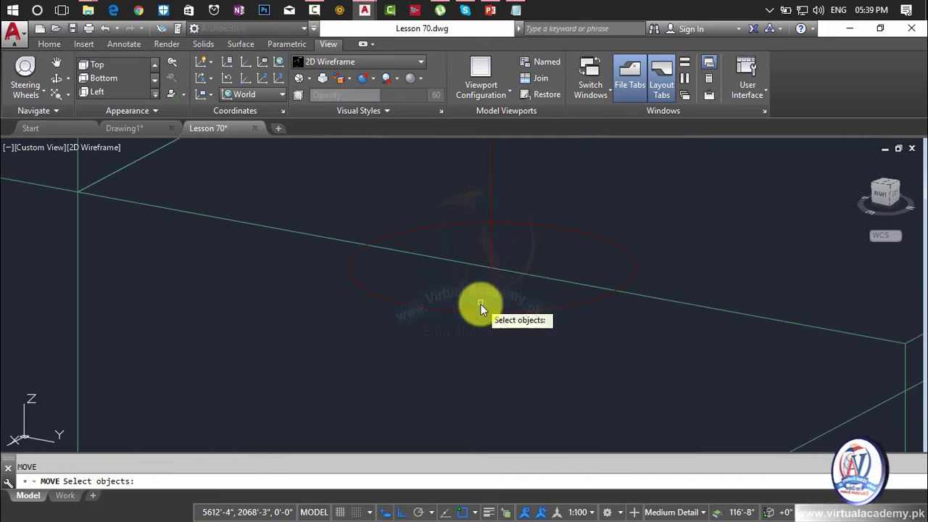
pyautogui.click(478, 315)
pyautogui.press('Return')
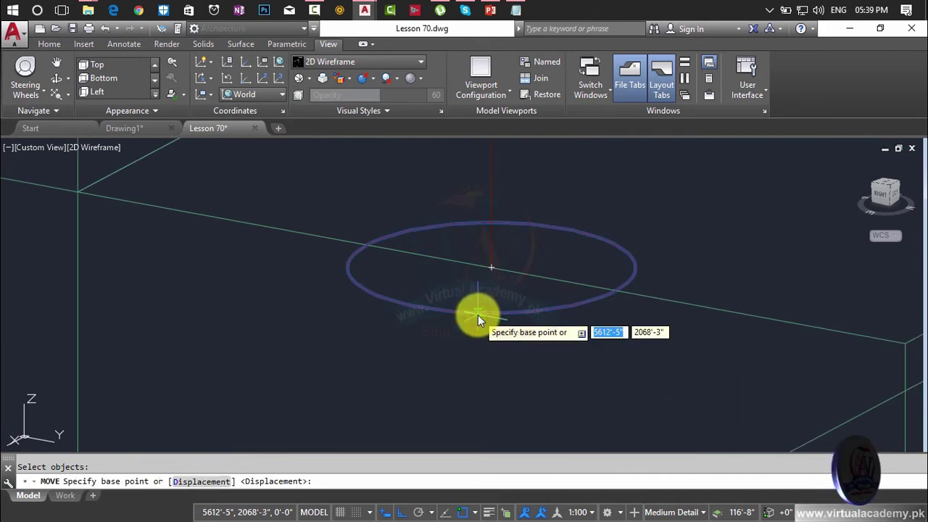
pyautogui.keyDown('shift'); pyautogui.rightClick(477, 315); pyautogui.keyUp('shift')
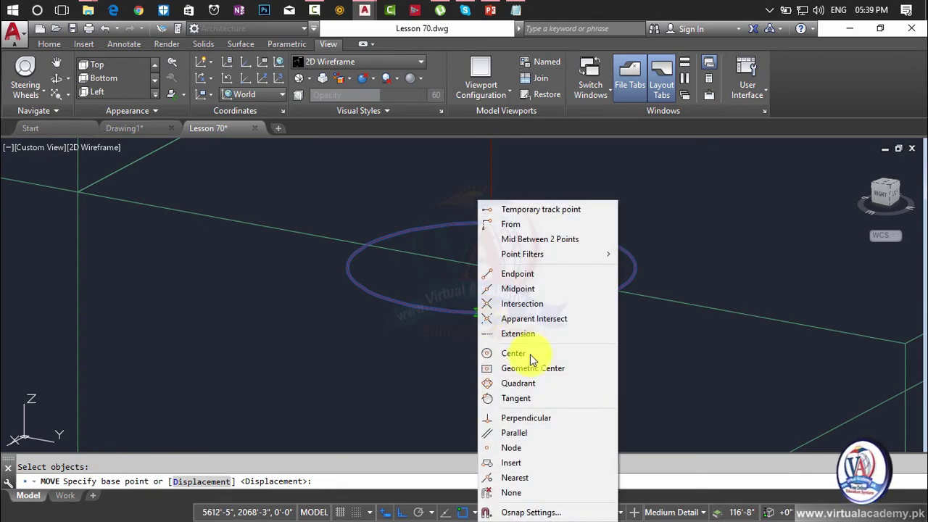
pyautogui.click(528, 382)
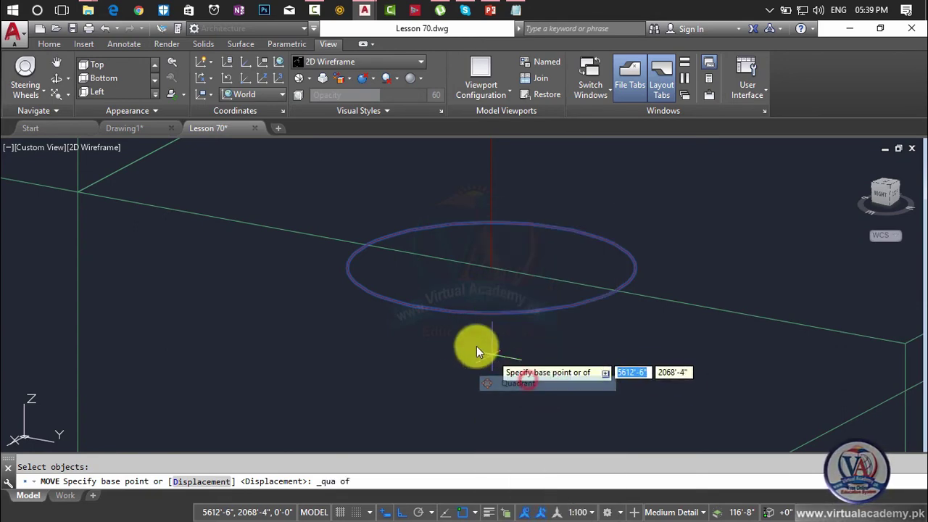
pyautogui.click(419, 309)
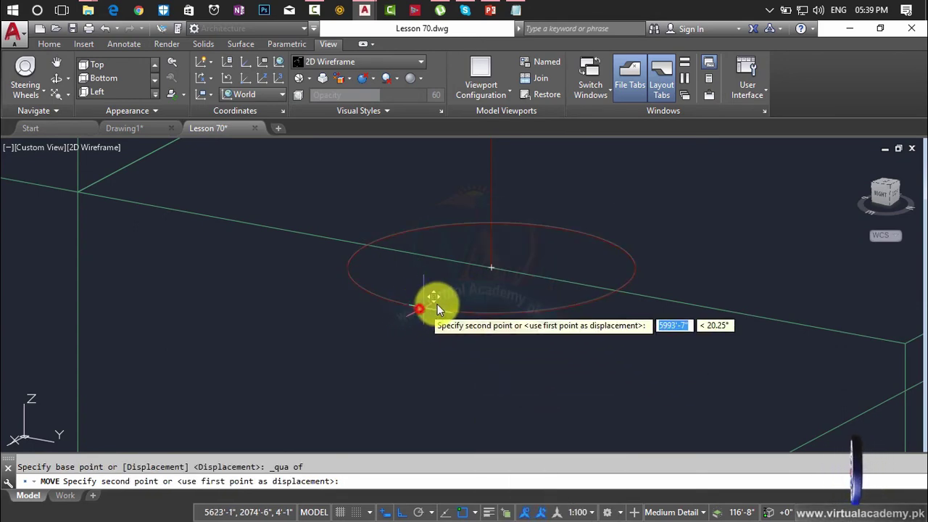
pyautogui.click(488, 266)
pyautogui.keyDown('shift'); pyautogui.moveTo(533, 238); pyautogui.dragTo(511, 275, button='middle'); pyautogui.keyUp('shift')
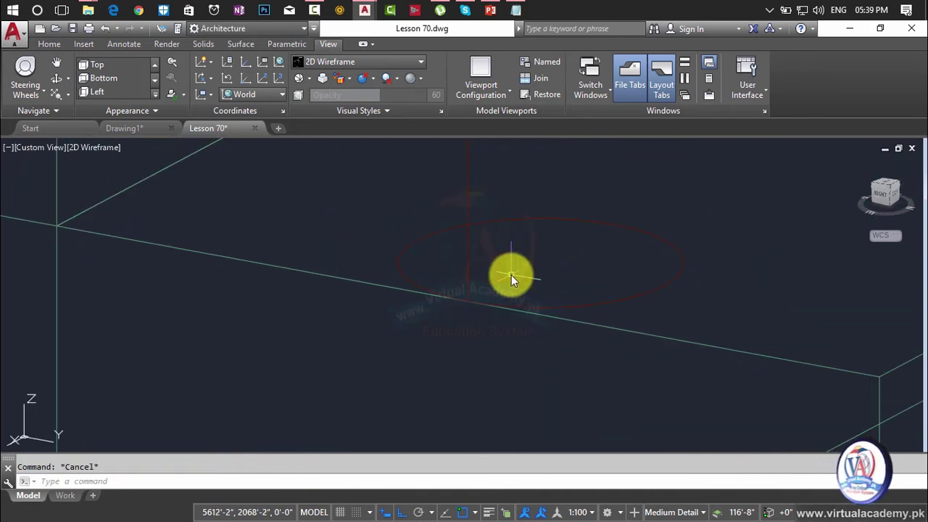
# - Copy the 1.5-radius circle onto the next stair tread
pyautogui.write('ct o')
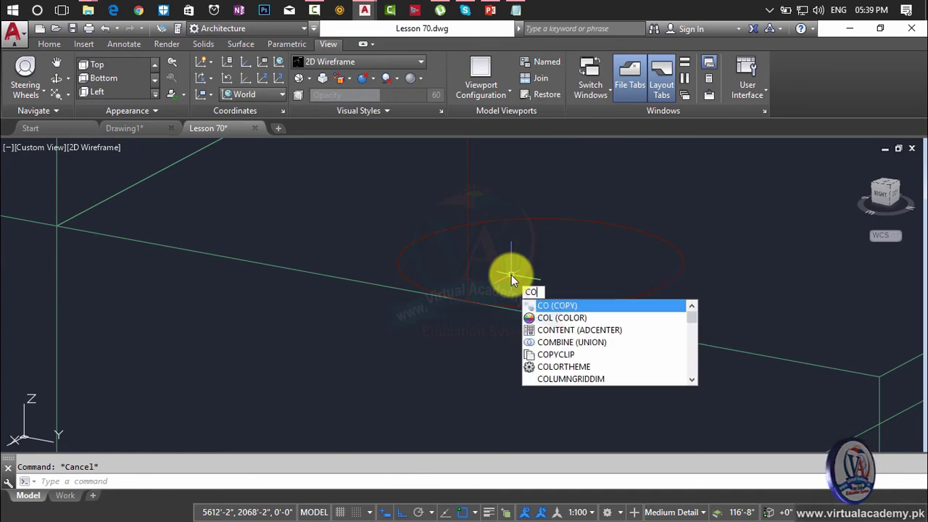
pyautogui.press('Return')
pyautogui.click(518, 307)
pyautogui.press('Return')
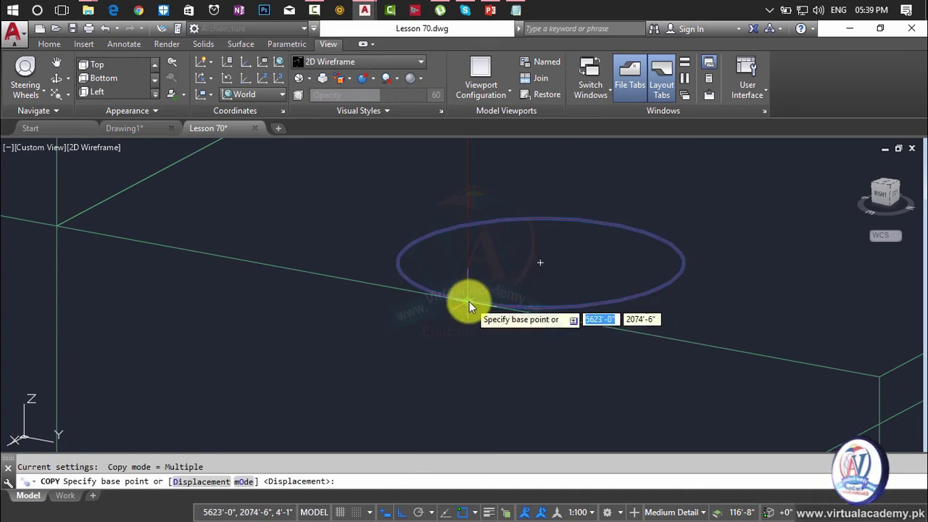
pyautogui.click(467, 301)
pyautogui.scroll(-3, 468, 300)
pyautogui.scroll(4, 603, 357)
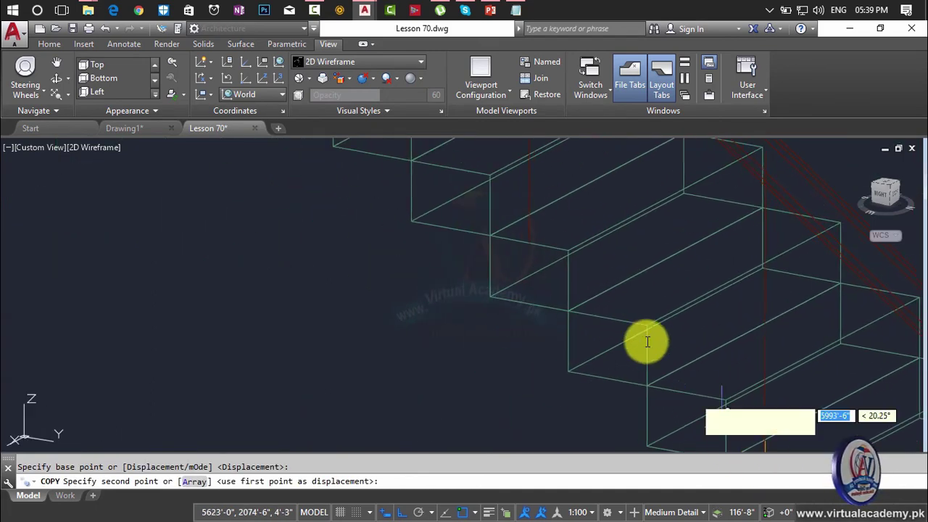
pyautogui.scroll(4, 519, 245)
pyautogui.click(575, 248)
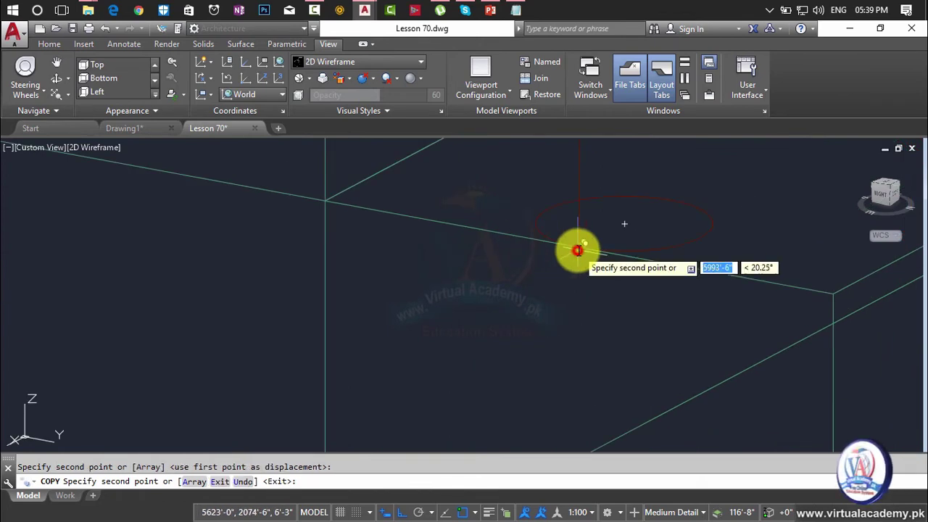
pyautogui.scroll(-2, 578, 250)
pyautogui.scroll(-3, 585, 263)
pyautogui.scroll(2, 607, 341)
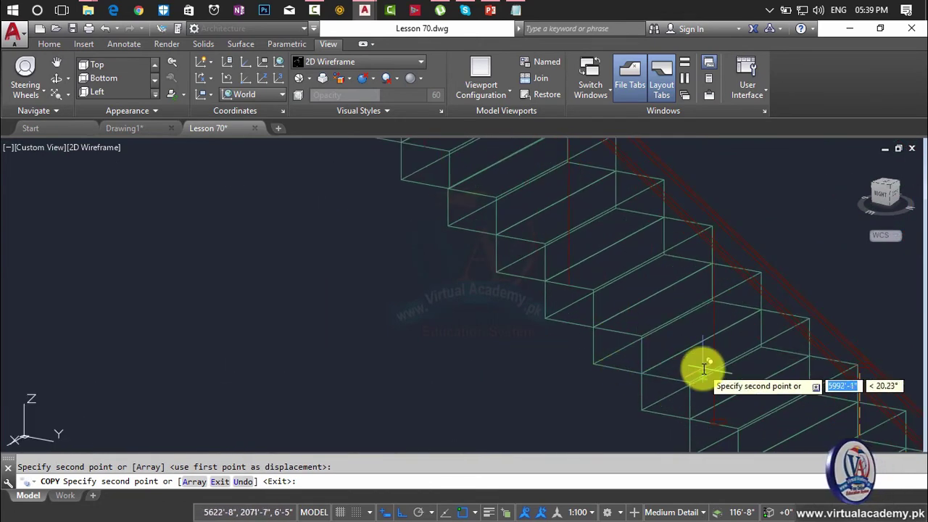
# - Place another circle copy on a further tread, end copying, and orbit the staircase
pyautogui.moveTo(696, 369); pyautogui.dragTo(595, 204, button='middle')
pyautogui.scroll(2, 648, 274)
pyautogui.scroll(1, 628, 331)
pyautogui.scroll(1, 559, 266)
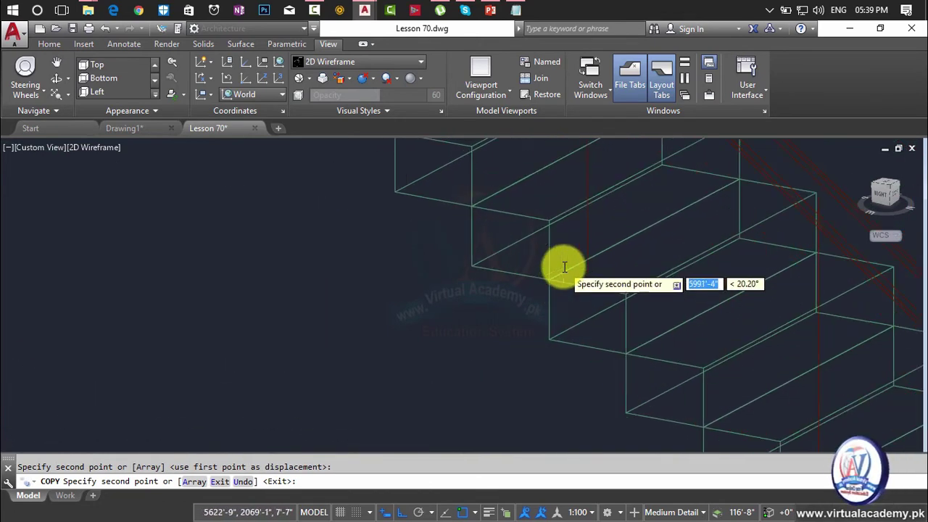
pyautogui.scroll(1, 601, 292)
pyautogui.click(600, 292)
pyautogui.scroll(-3, 601, 296)
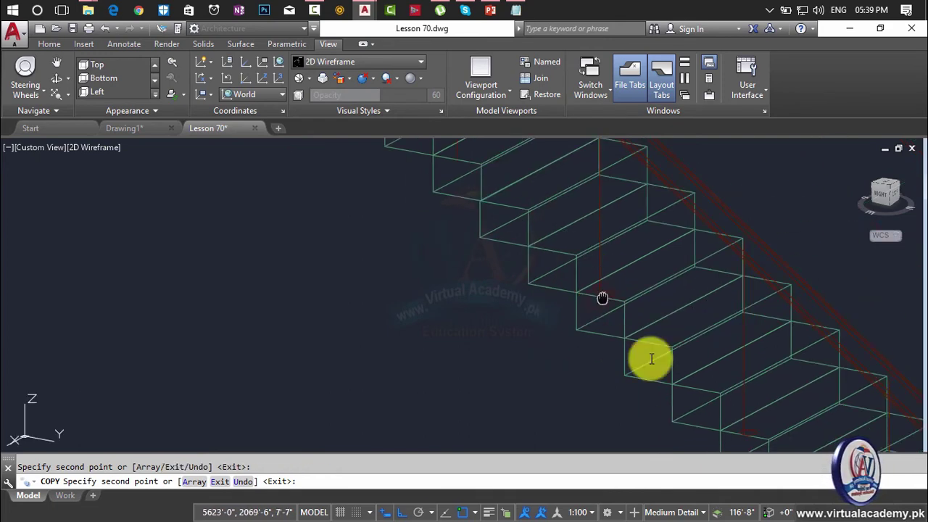
pyautogui.scroll(3, 645, 396)
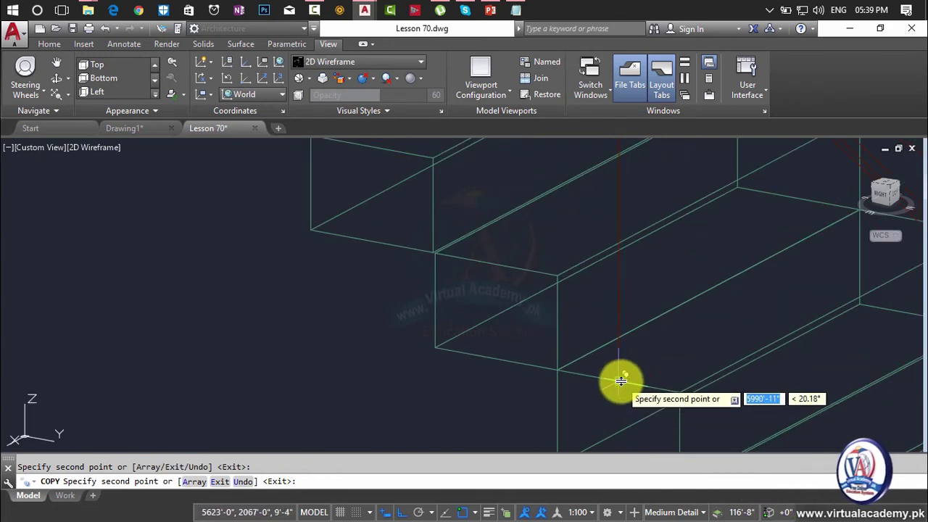
pyautogui.scroll(-2, 617, 379)
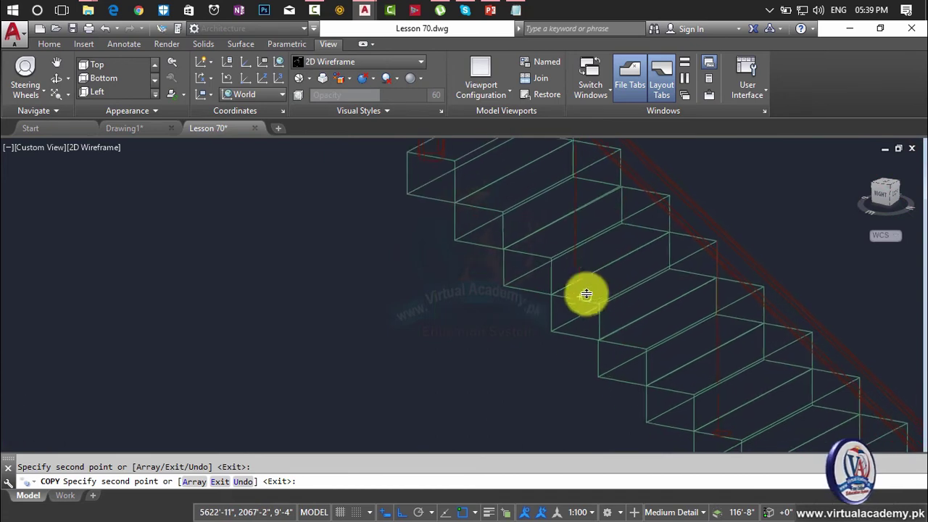
pyautogui.moveTo(570, 270)
pyautogui.mouseDown(button='middle')
pyautogui.moveTo(609, 299)
pyautogui.moveTo(387, 135)
pyautogui.mouseUp(button='middle')
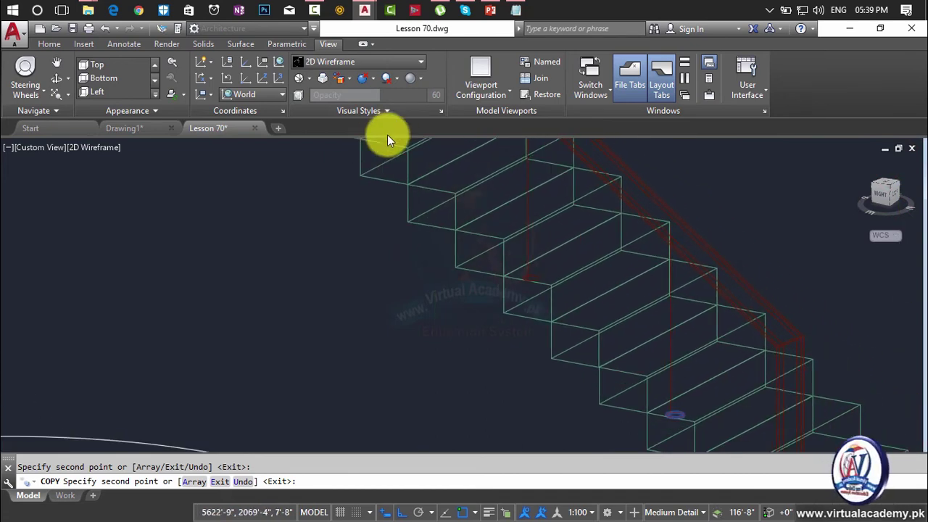
pyautogui.press('Escape')
pyautogui.moveTo(536, 298)
pyautogui.keyDown('shift'); pyautogui.mouseDown(button='middle')
pyautogui.moveTo(392, 183)
pyautogui.moveTo(449, 304)
pyautogui.mouseUp(button='middle'); pyautogui.keyUp('shift')
# - Extrude the first tread circle along a path into a baluster
pyautogui.write('ext')
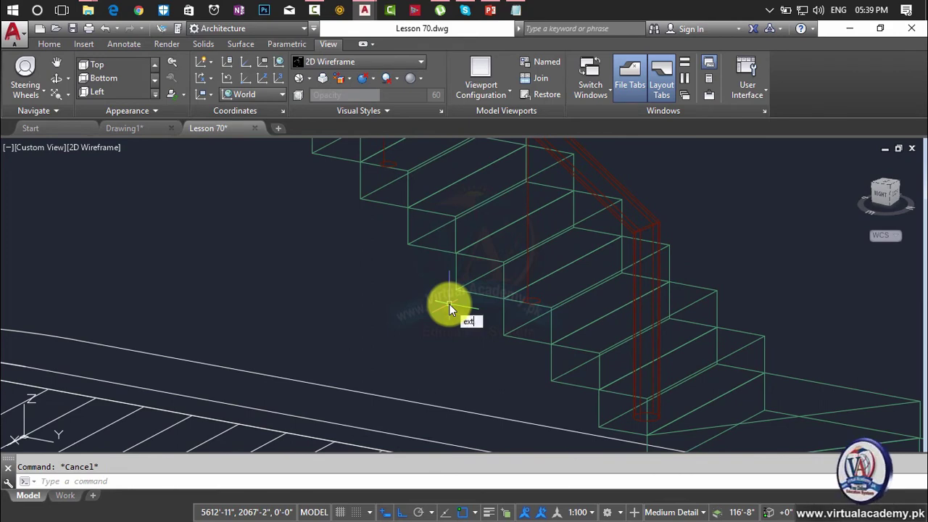
pyautogui.press('Return')
pyautogui.scroll(5, 536, 305)
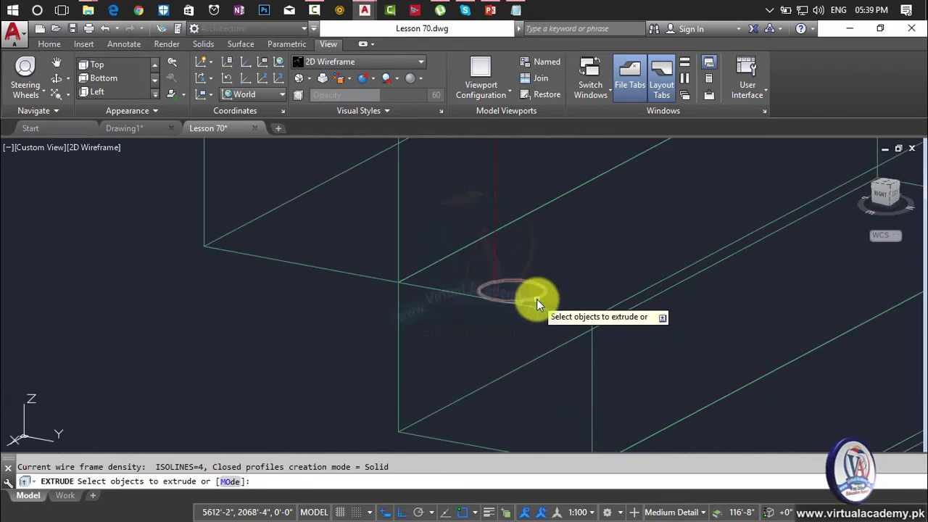
pyautogui.click(537, 299)
pyautogui.moveTo(535, 299)
pyautogui.keyDown('shift'); pyautogui.mouseDown(button='middle')
pyautogui.moveTo(637, 375)
pyautogui.moveTo(690, 388)
pyautogui.moveTo(557, 292)
pyautogui.mouseUp(button='middle'); pyautogui.keyUp('shift')
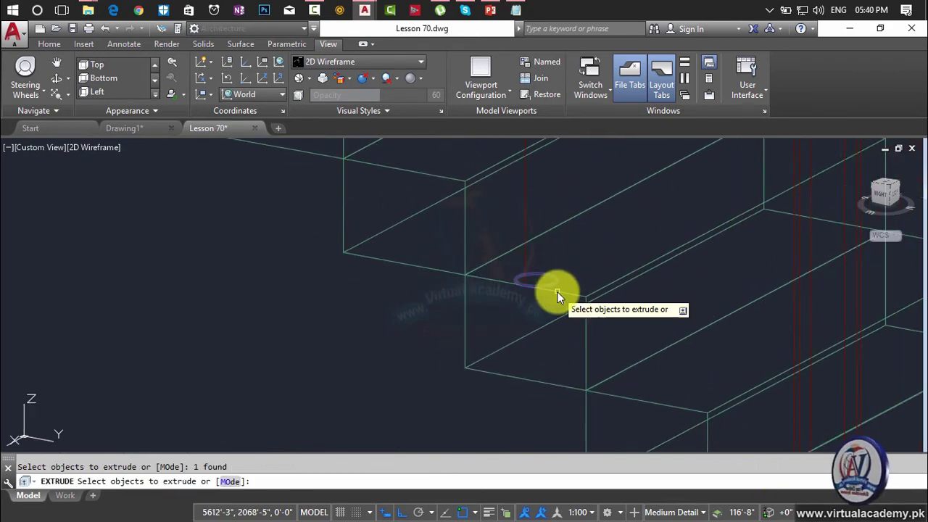
pyautogui.rightClick(557, 292)
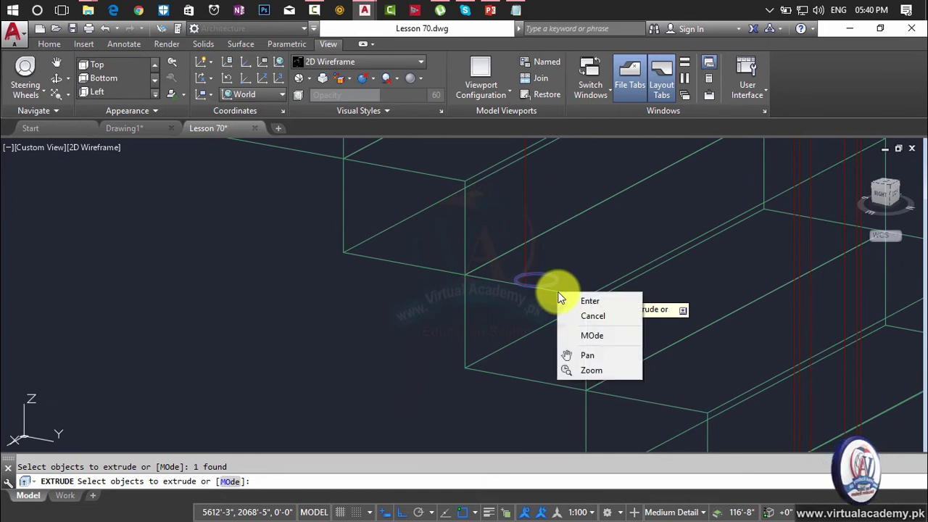
pyautogui.click(569, 299)
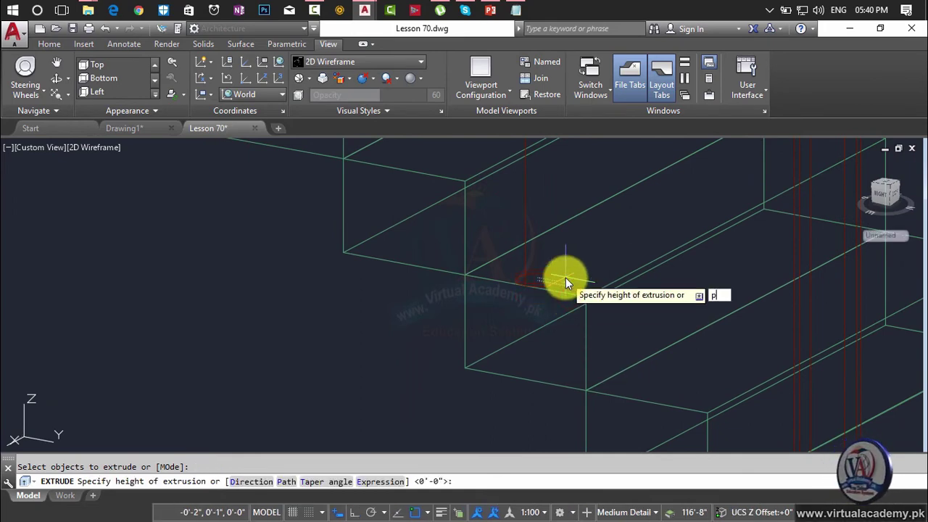
pyautogui.write('p')
pyautogui.press('Return')
pyautogui.scroll(-3, 532, 259)
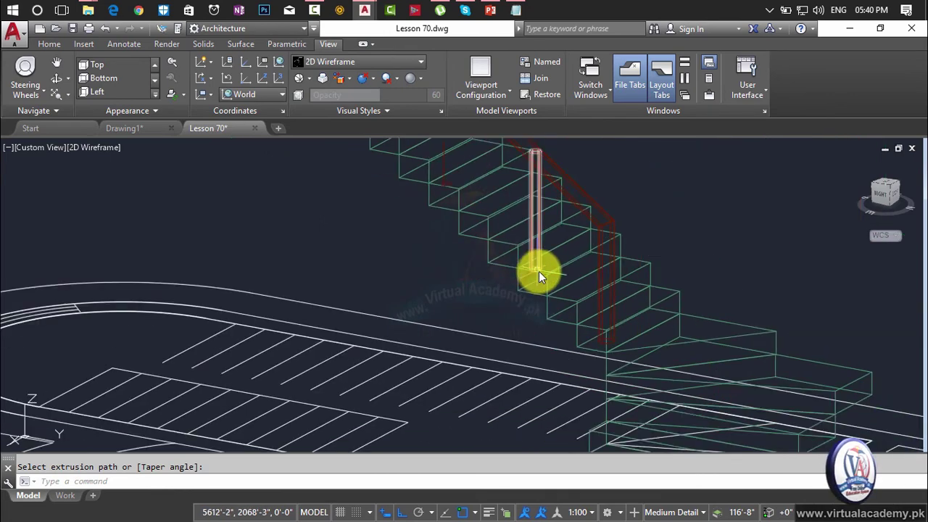
pyautogui.scroll(2, 598, 355)
pyautogui.scroll(2, 530, 250)
pyautogui.scroll(2, 515, 287)
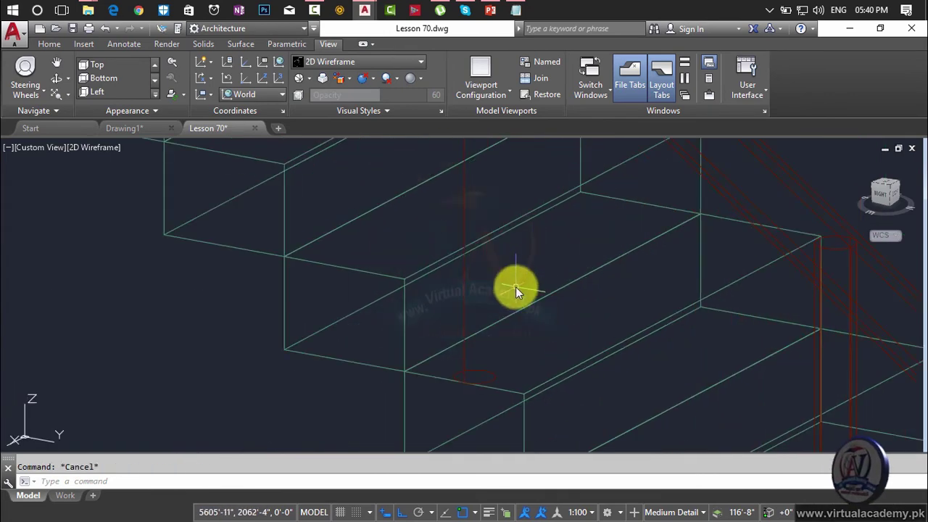
# - Extrude the second tread circle along its path
pyautogui.write('ext')
pyautogui.press('Return')
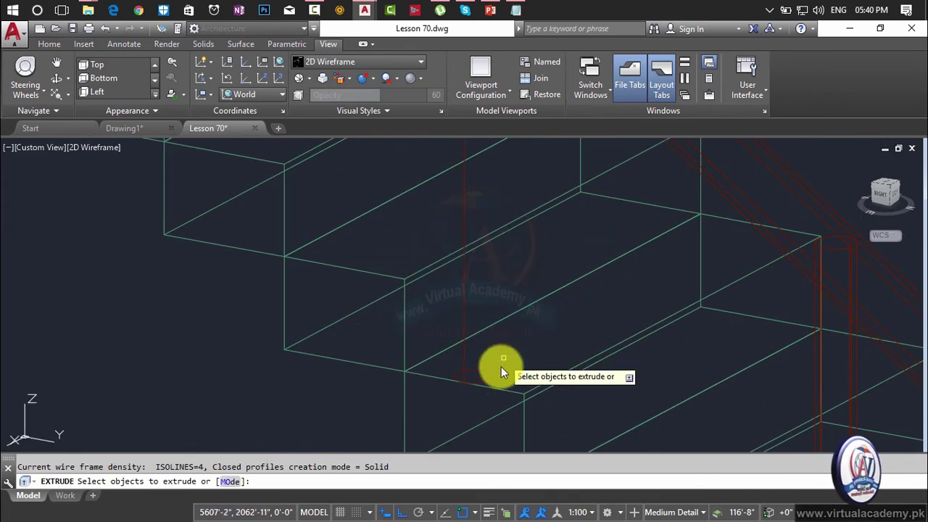
pyautogui.click(497, 372)
pyautogui.press('Return')
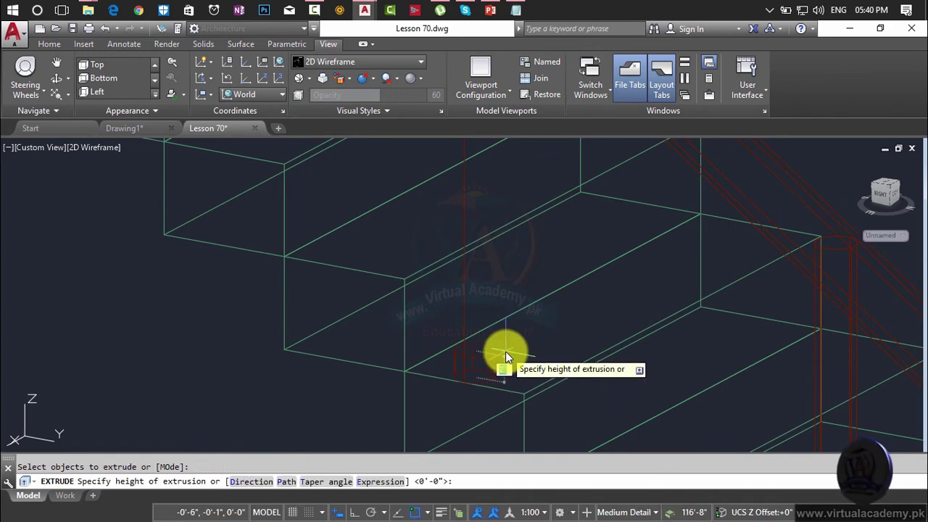
pyautogui.write('p')
pyautogui.press('Return')
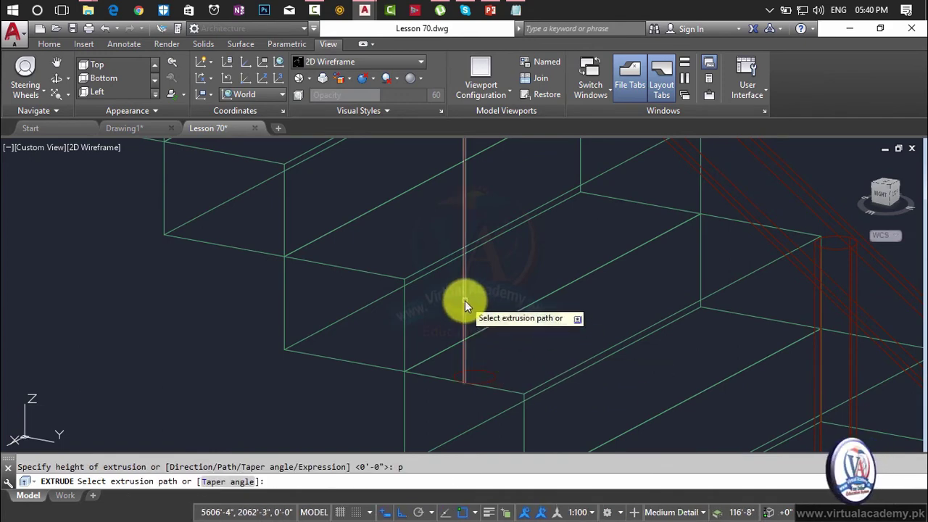
pyautogui.scroll(-5, 464, 300)
pyautogui.scroll(3, 583, 383)
pyautogui.scroll(3, 518, 344)
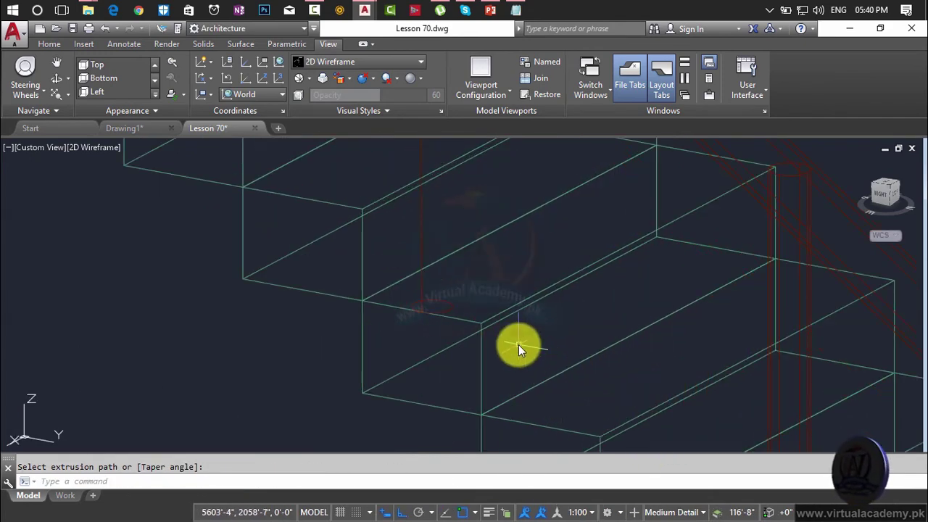
# - Extrude the third circle up its vertical red line into a baluster
pyautogui.write('ext')
pyautogui.press('Return')
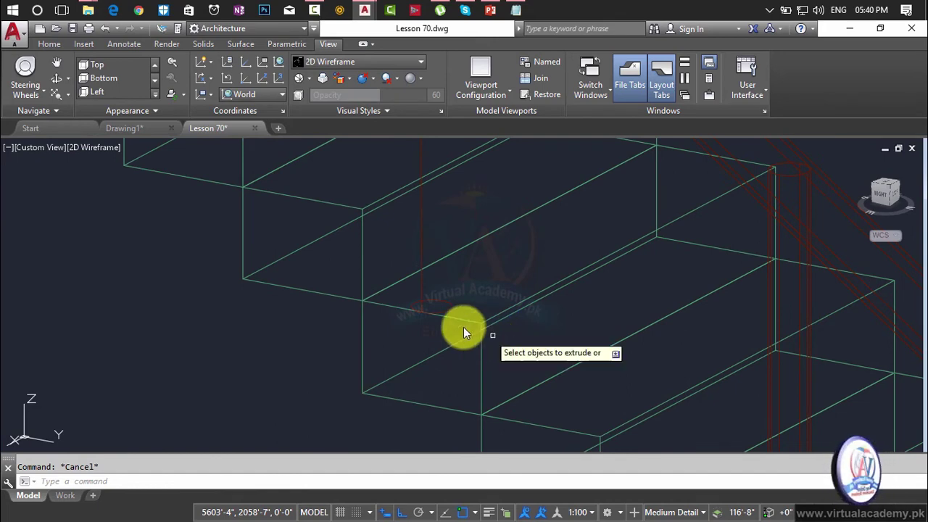
pyautogui.click(450, 312)
pyautogui.press('Return')
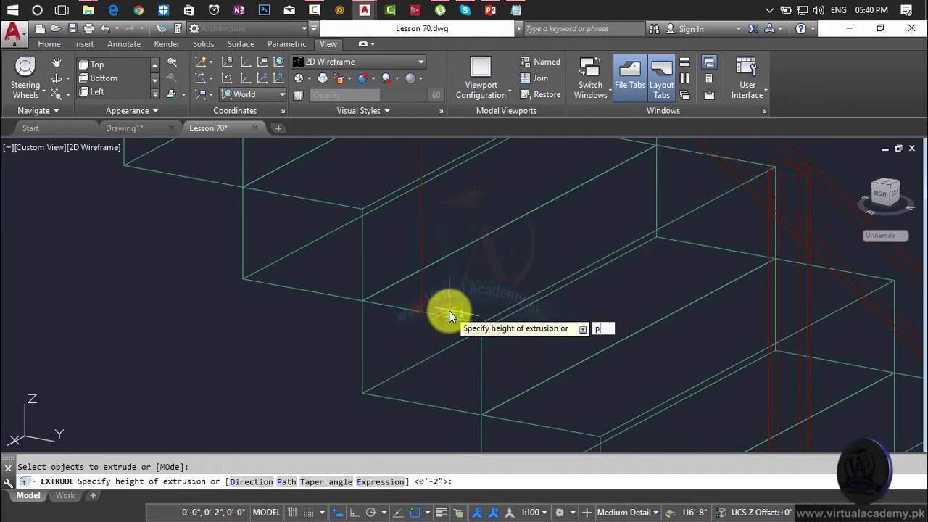
pyautogui.write('p')
pyautogui.press('Return')
pyautogui.click(421, 281)
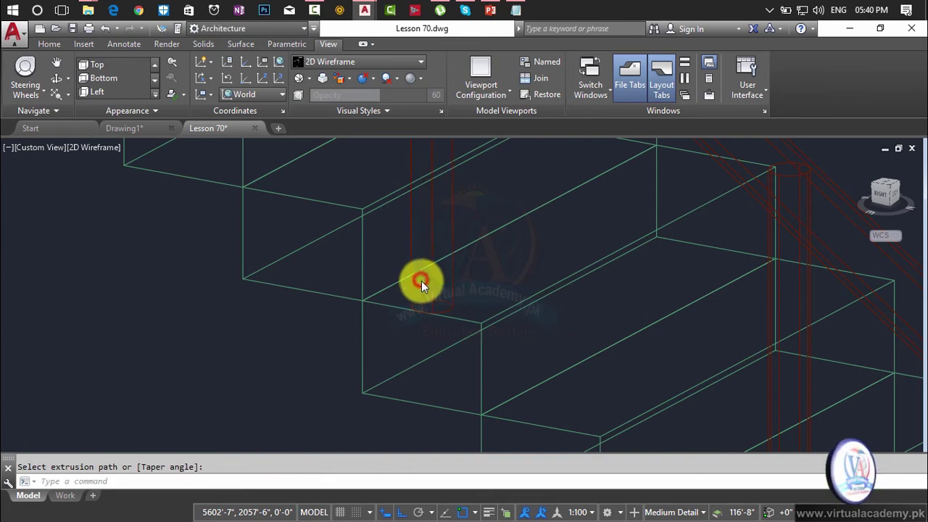
pyautogui.scroll(-3, 556, 439)
pyautogui.scroll(3, 556, 439)
pyautogui.scroll(2, 548, 419)
pyautogui.scroll(1, 466, 375)
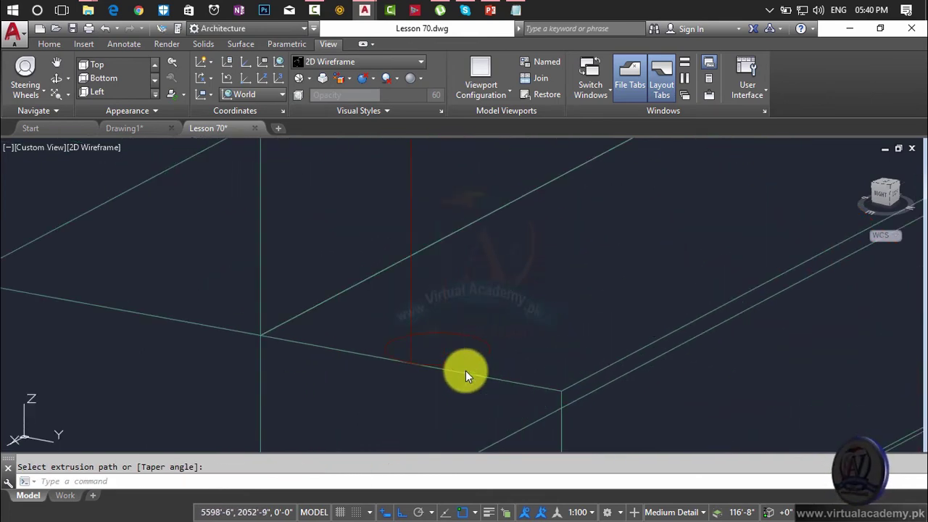
# - Extrude the fourth circle along its vertical red line, then view the whole staircase
pyautogui.write('ext')
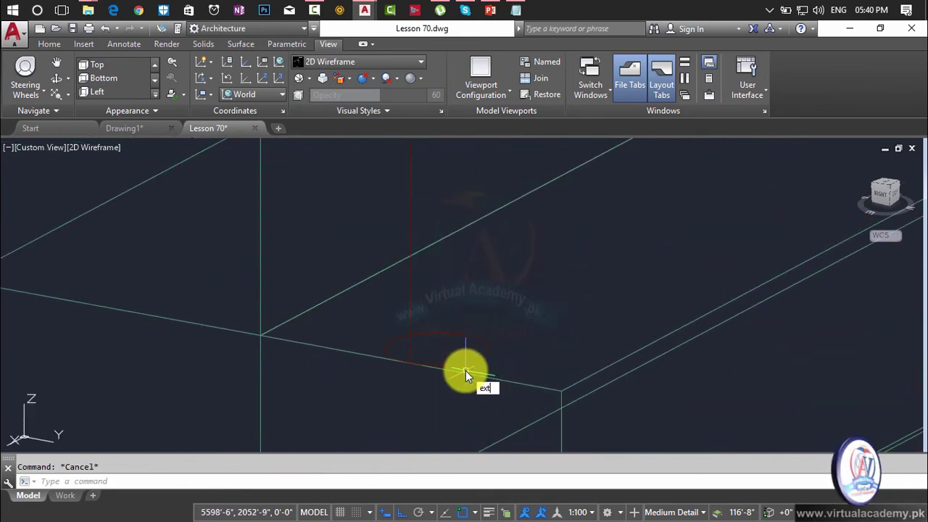
pyautogui.press('Return')
pyautogui.click(469, 360)
pyautogui.click(468, 364)
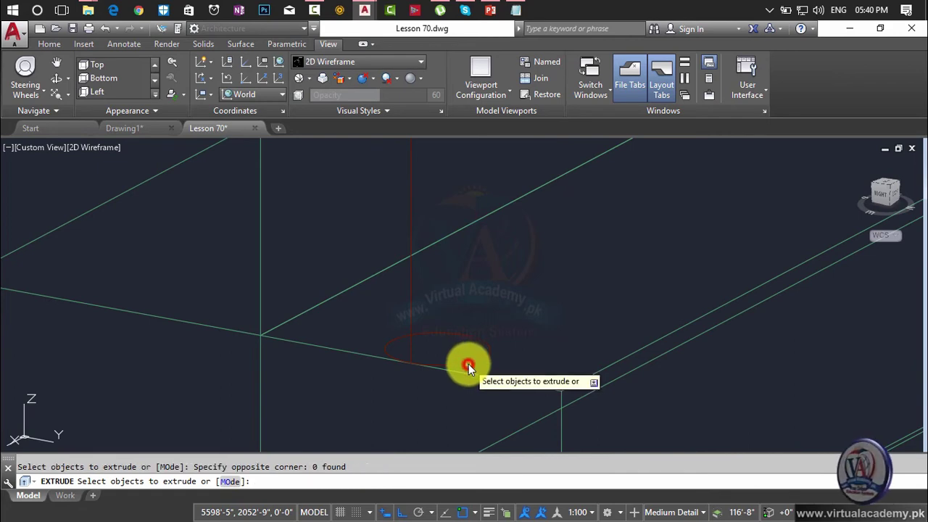
pyautogui.press('Return')
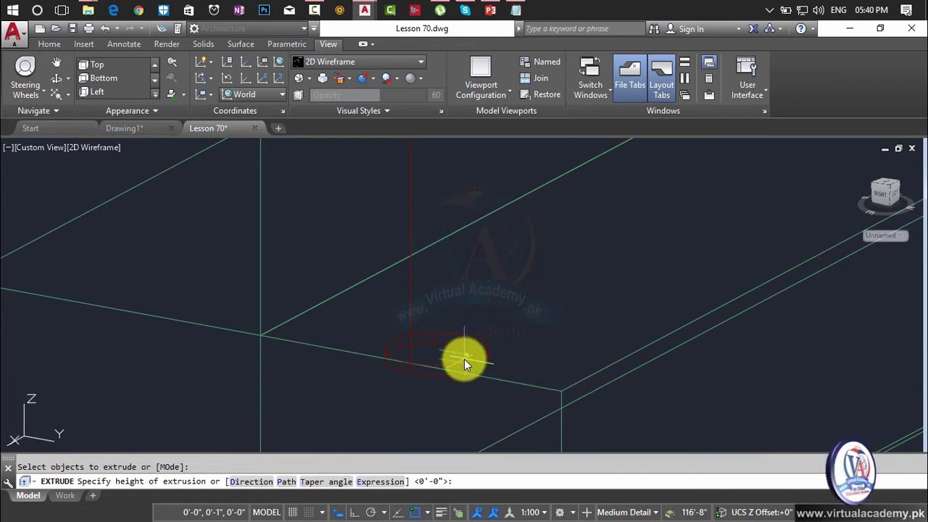
pyautogui.write('p')
pyautogui.press('Return')
pyautogui.click(409, 310)
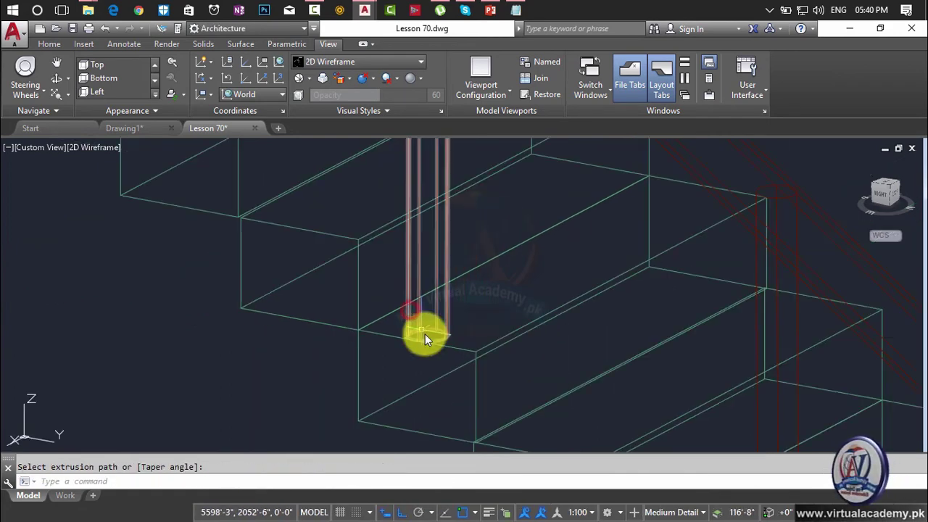
pyautogui.scroll(-3, 425, 334)
pyautogui.scroll(-3, 452, 377)
pyautogui.scroll(2, 499, 382)
pyautogui.press('Escape')
pyautogui.moveTo(498, 382); pyautogui.dragTo(414, 266, button='middle')
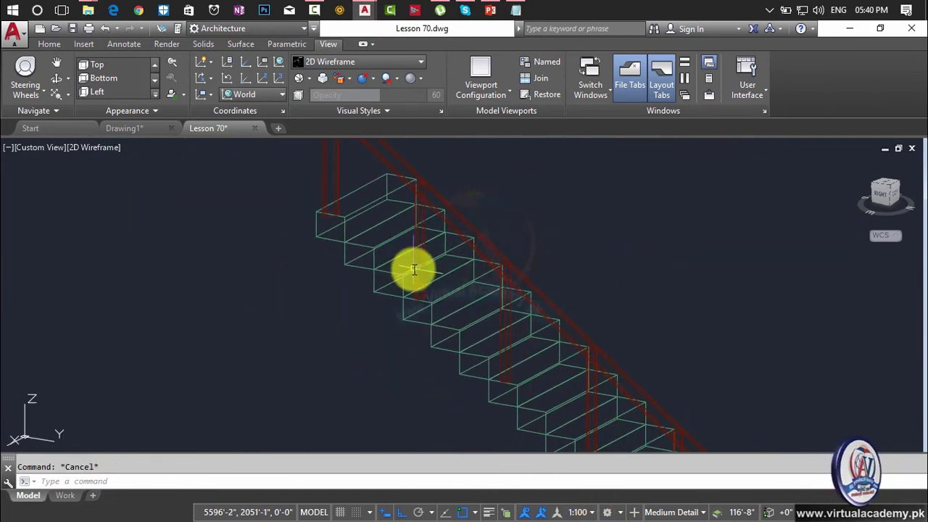
pyautogui.click(91, 148)
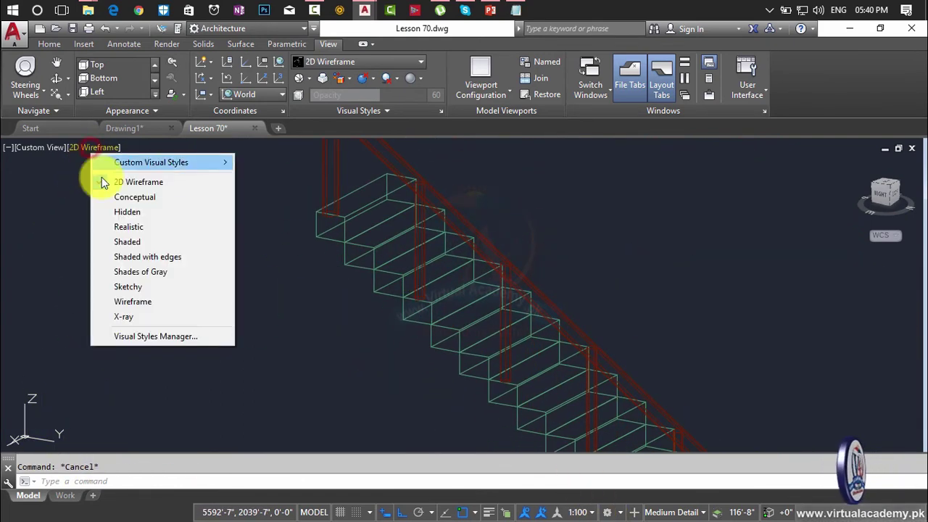
pyautogui.click(119, 226)
pyautogui.scroll(5, 420, 222)
pyautogui.scroll(2, 424, 232)
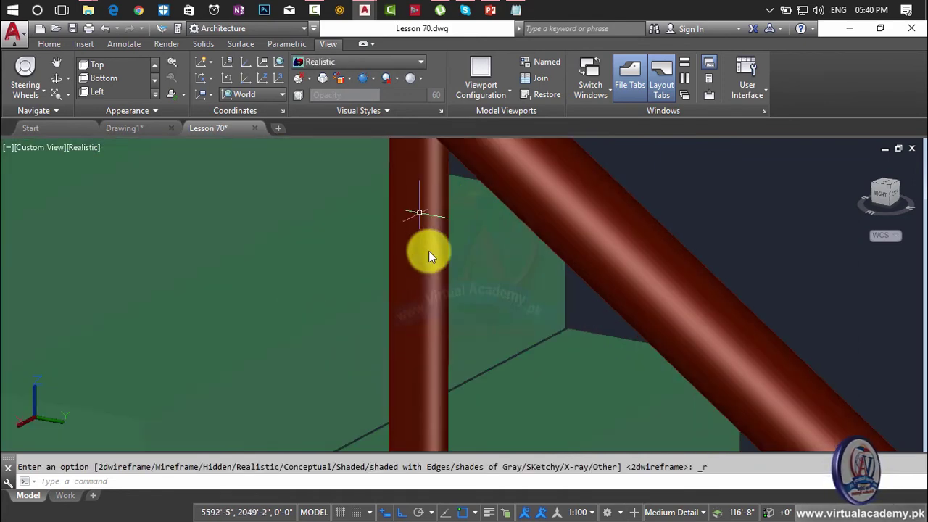
pyautogui.scroll(-4, 486, 302)
pyautogui.scroll(-2, 417, 213)
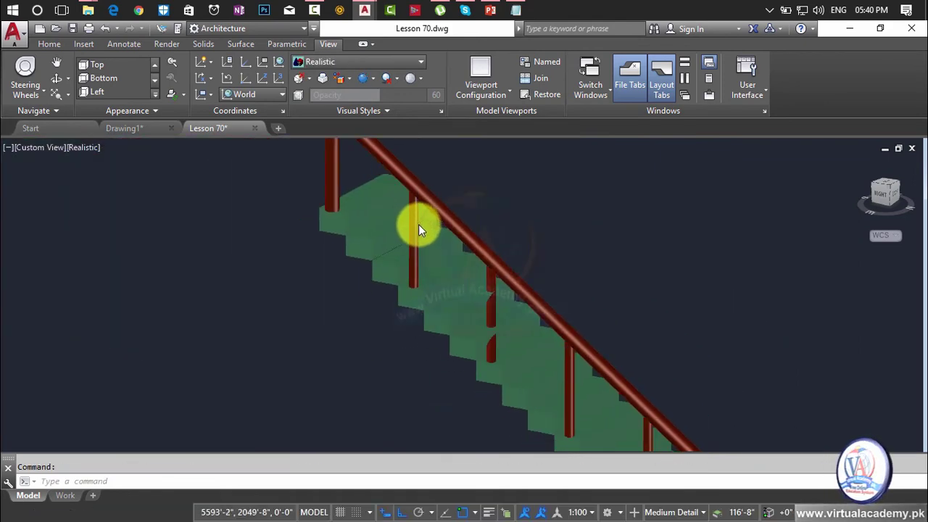
pyautogui.scroll(-4, 428, 243)
pyautogui.scroll(4, 450, 261)
pyautogui.scroll(2, 500, 293)
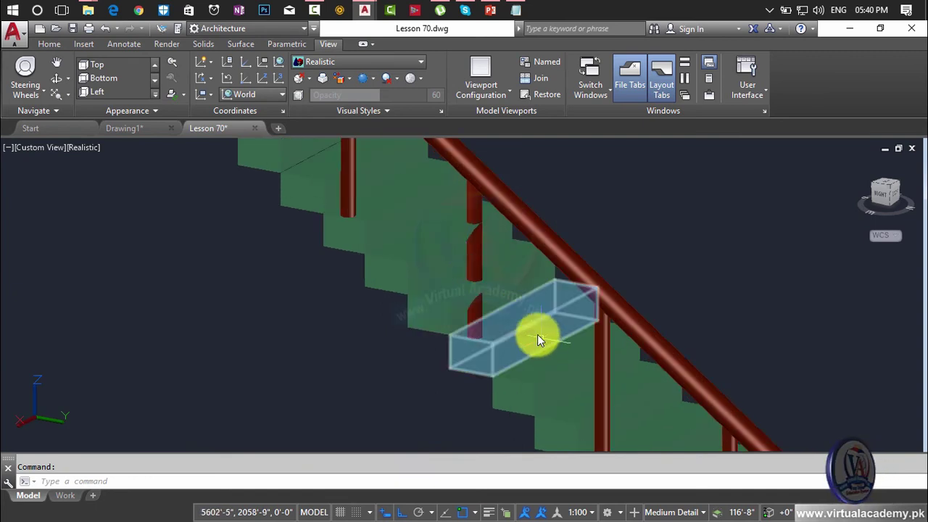
pyautogui.scroll(3, 464, 228)
pyautogui.scroll(-3, 464, 227)
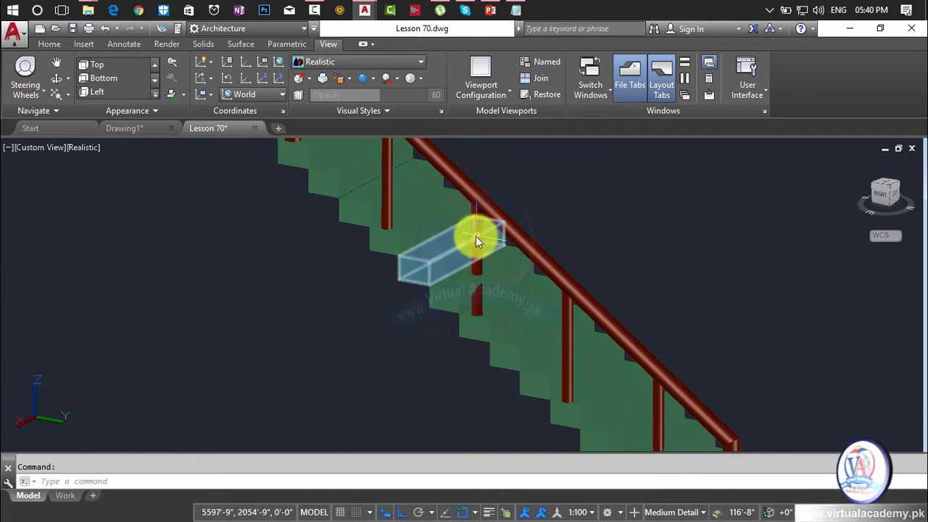
pyautogui.click(477, 220)
pyautogui.scroll(5, 479, 230)
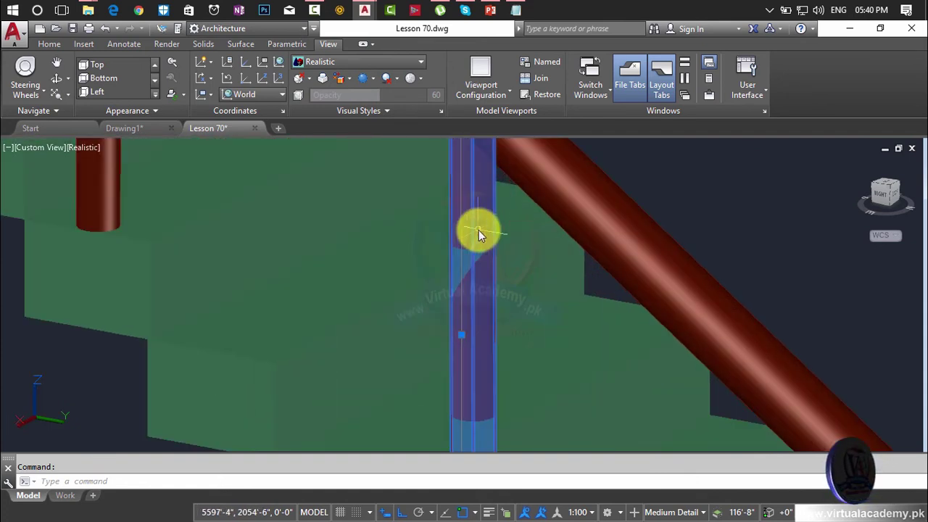
pyautogui.scroll(-3, 465, 334)
pyautogui.moveTo(462, 336); pyautogui.dragTo(471, 229, button='middle')
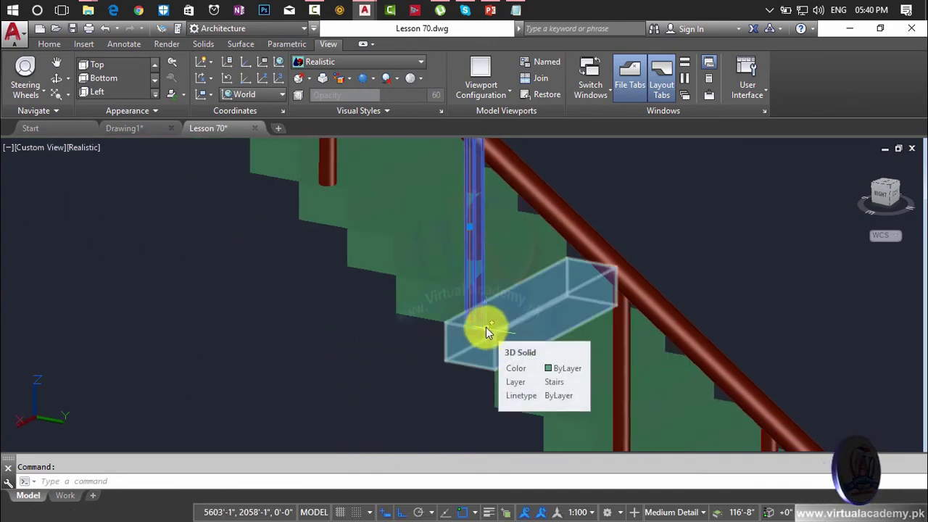
pyautogui.press('Escape')
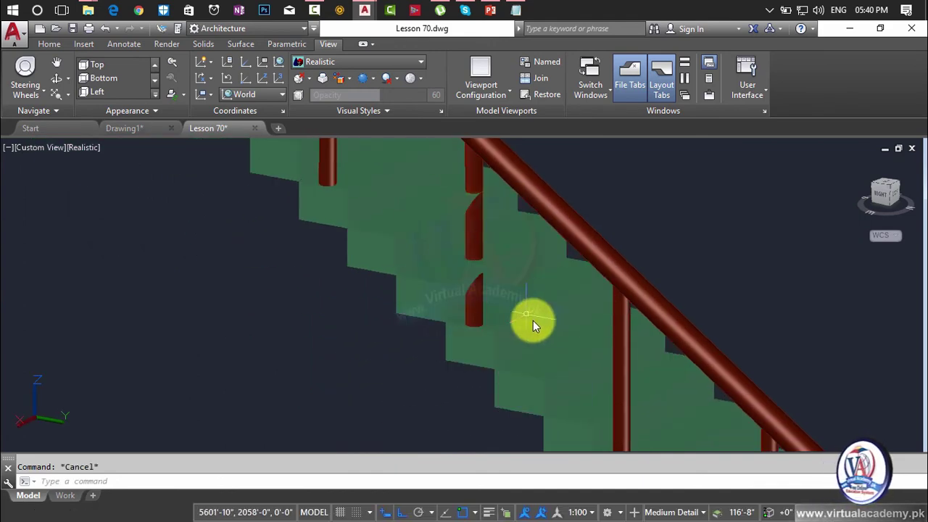
# - Delete the thin rail running through the stair steps
pyautogui.keyDown('shift'); pyautogui.moveTo(546, 332); pyautogui.dragTo(441, 338, button='middle'); pyautogui.keyUp('shift')
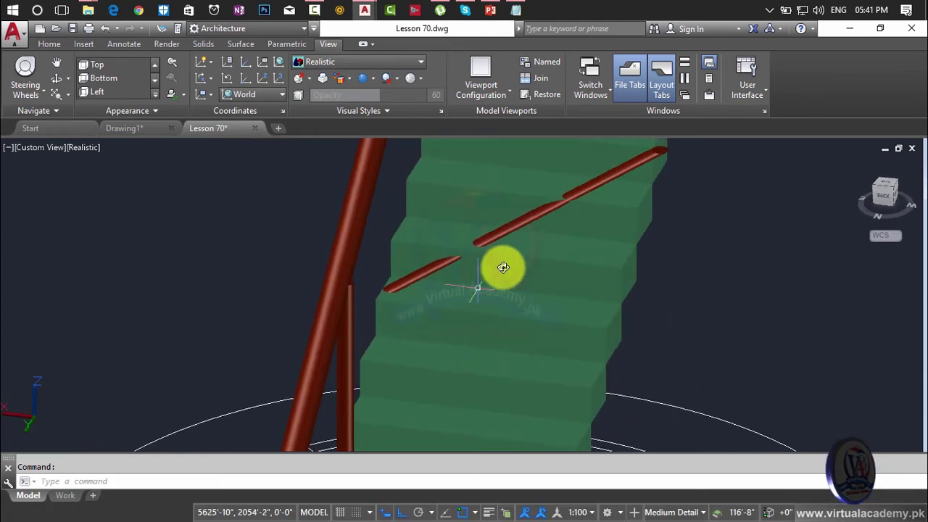
pyautogui.click(524, 220)
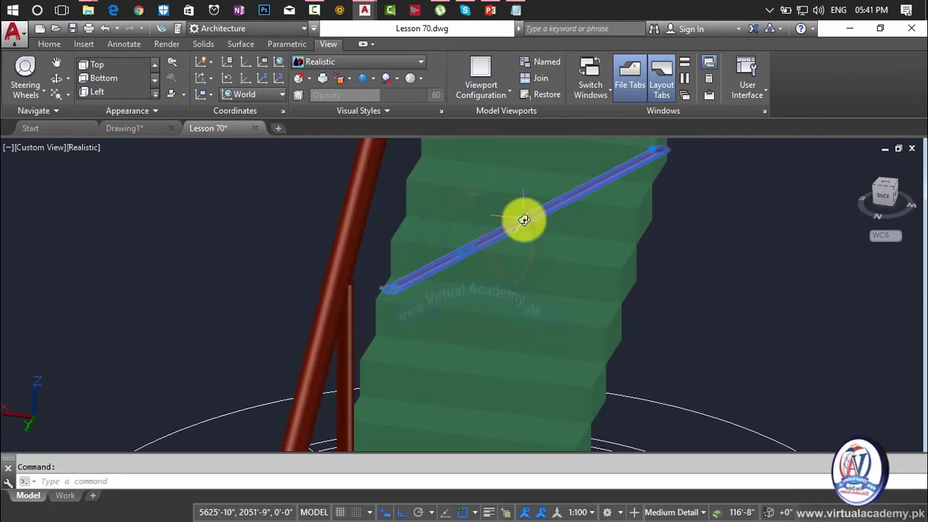
pyautogui.press('Delete')
pyautogui.scroll(-4, 523, 219)
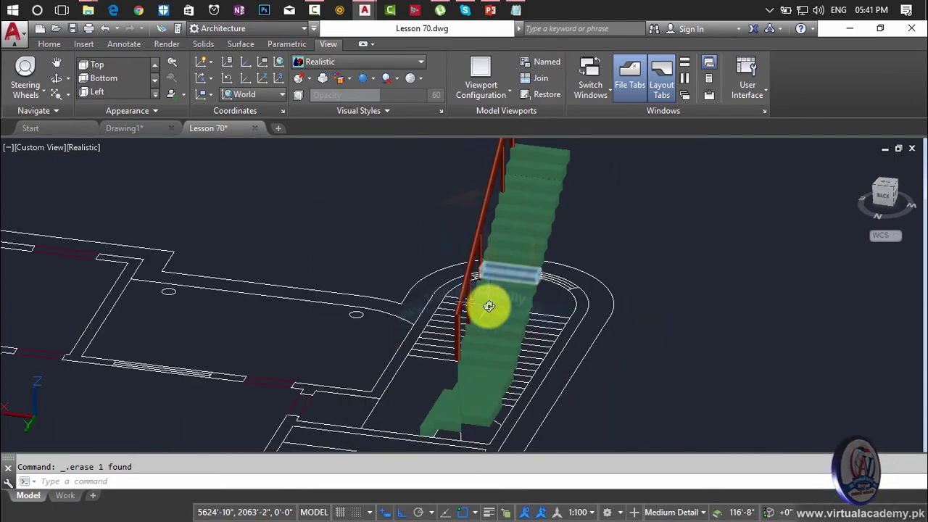
pyautogui.scroll(-2, 498, 284)
pyautogui.moveTo(500, 281)
pyautogui.keyDown('shift'); pyautogui.mouseDown(button='middle')
pyautogui.moveTo(574, 305)
pyautogui.moveTo(549, 253)
pyautogui.moveTo(525, 232)
pyautogui.moveTo(570, 255)
pyautogui.mouseUp(button='middle'); pyautogui.keyUp('shift')
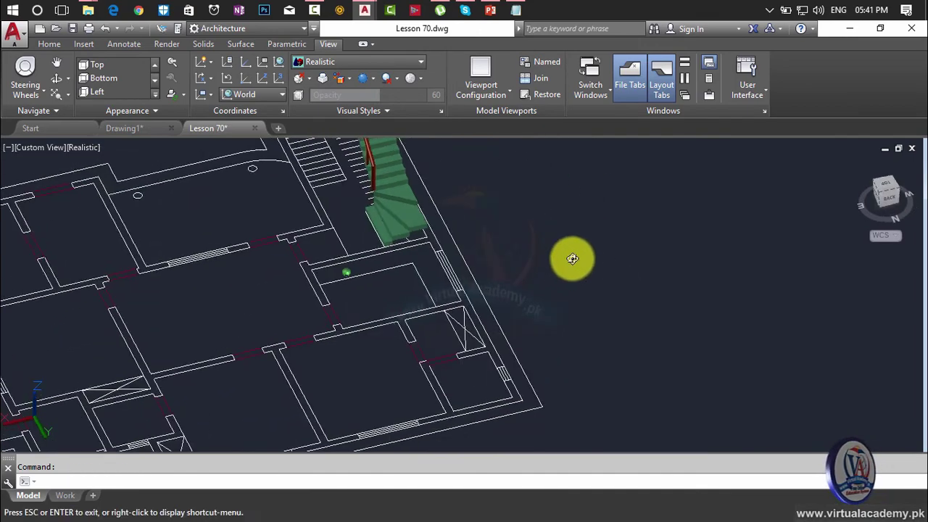
pyautogui.scroll(3, 326, 220)
pyautogui.scroll(3, 269, 216)
pyautogui.scroll(3, 205, 253)
pyautogui.scroll(1, 206, 253)
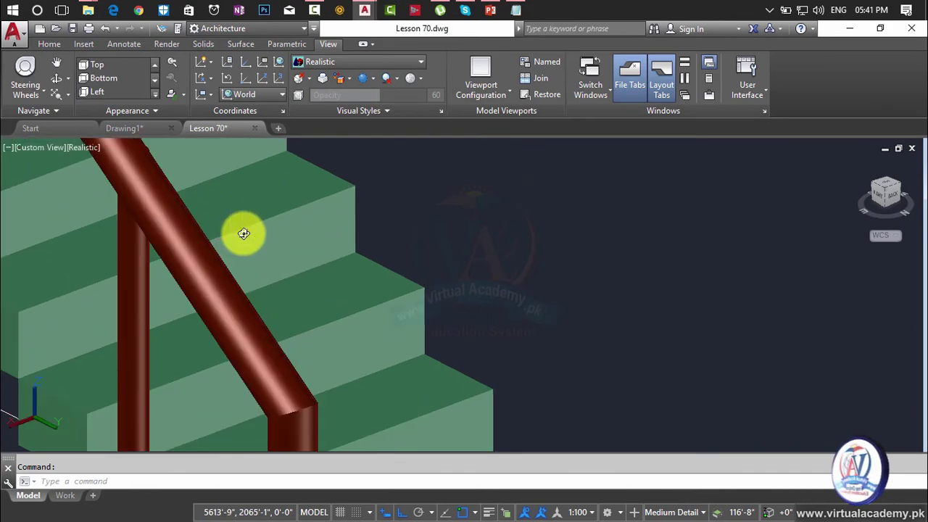
# - Move a baluster post by a distance of 6
pyautogui.moveTo(242, 232)
pyautogui.keyDown('shift'); pyautogui.mouseDown(button='middle')
pyautogui.moveTo(174, 271)
pyautogui.moveTo(140, 261)
pyautogui.moveTo(147, 245)
pyautogui.moveTo(211, 383)
pyautogui.moveTo(254, 203)
pyautogui.moveTo(288, 338)
pyautogui.moveTo(340, 227)
pyautogui.moveTo(338, 387)
pyautogui.moveTo(438, 203)
pyautogui.mouseUp(button='middle'); pyautogui.keyUp('shift')
pyautogui.scroll(3, 404, 266)
pyautogui.scroll(2, 405, 266)
pyautogui.scroll(-5, 406, 267)
pyautogui.scroll(-1, 392, 300)
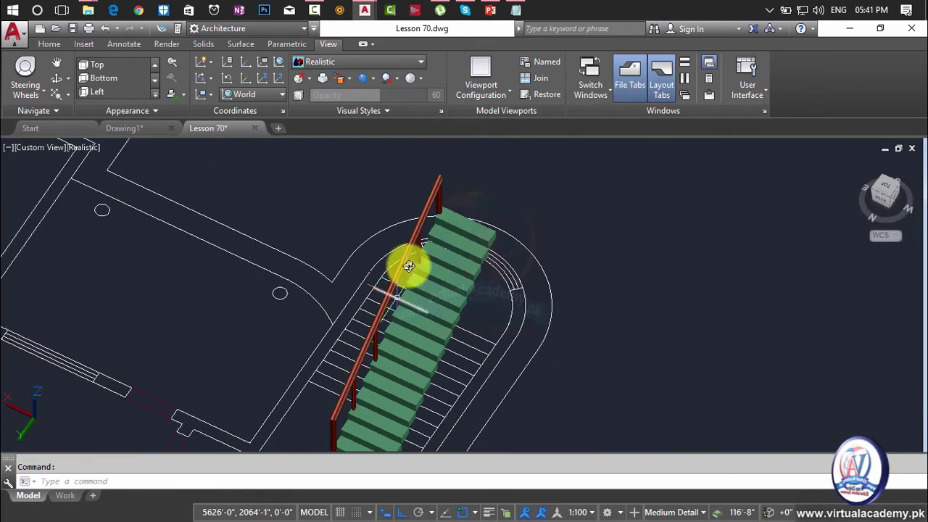
pyautogui.scroll(2, 412, 259)
pyautogui.scroll(3, 415, 279)
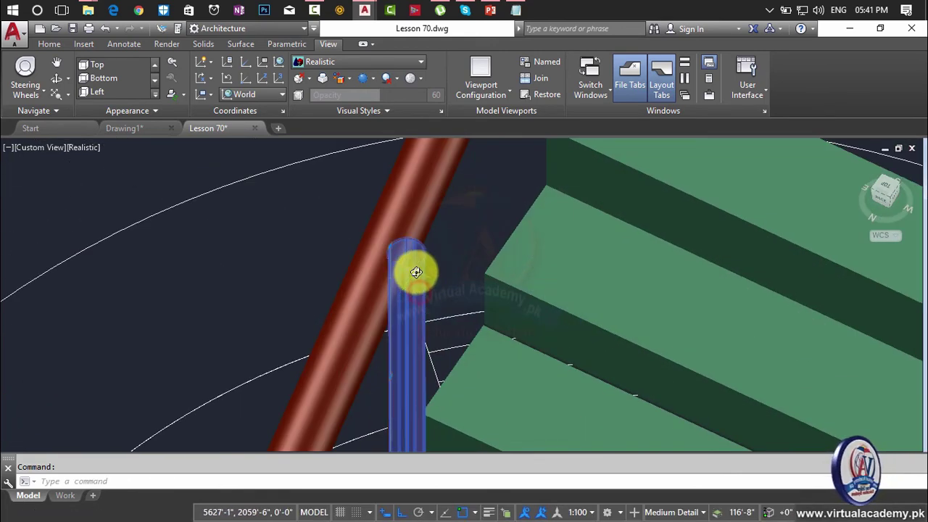
pyautogui.scroll(1, 415, 272)
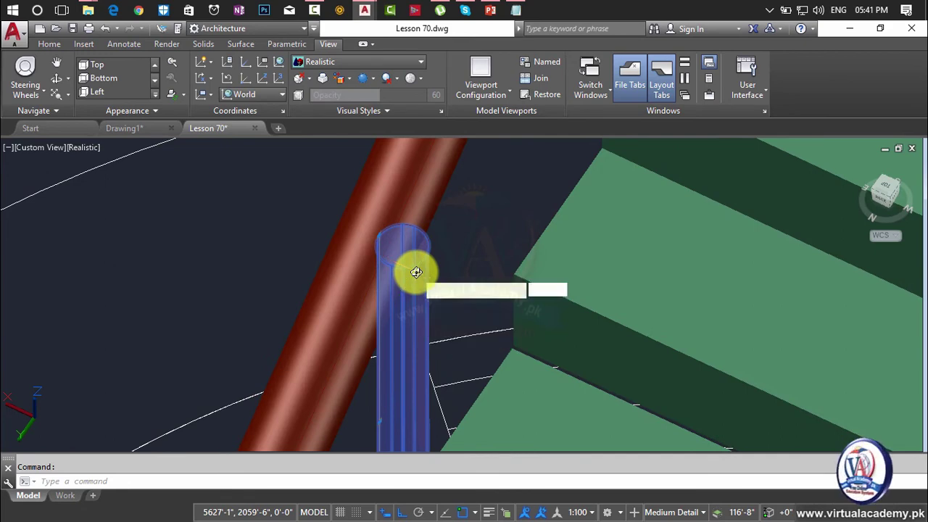
pyautogui.click(389, 239)
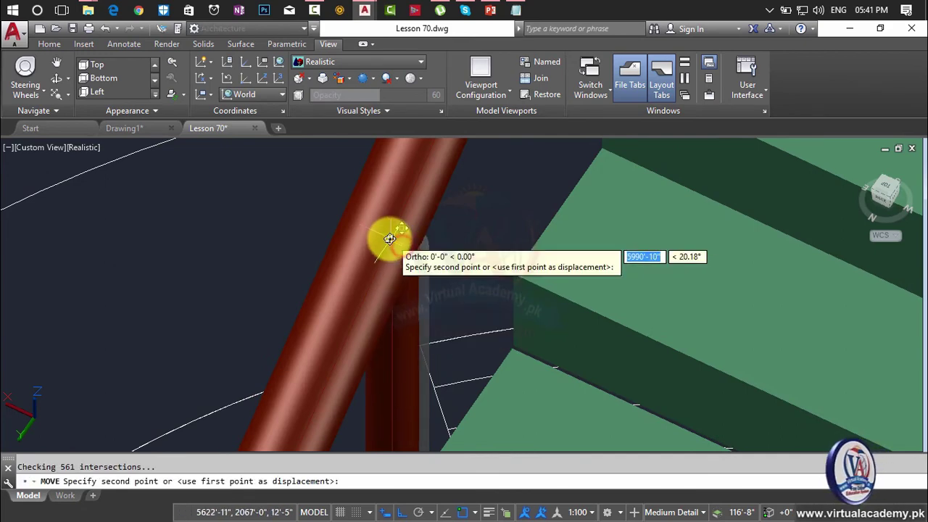
pyautogui.write('6')
pyautogui.press('Return')
# - Start moving the post under the handrail from base point -.5,0, then cancel
pyautogui.scroll(-3, 407, 275)
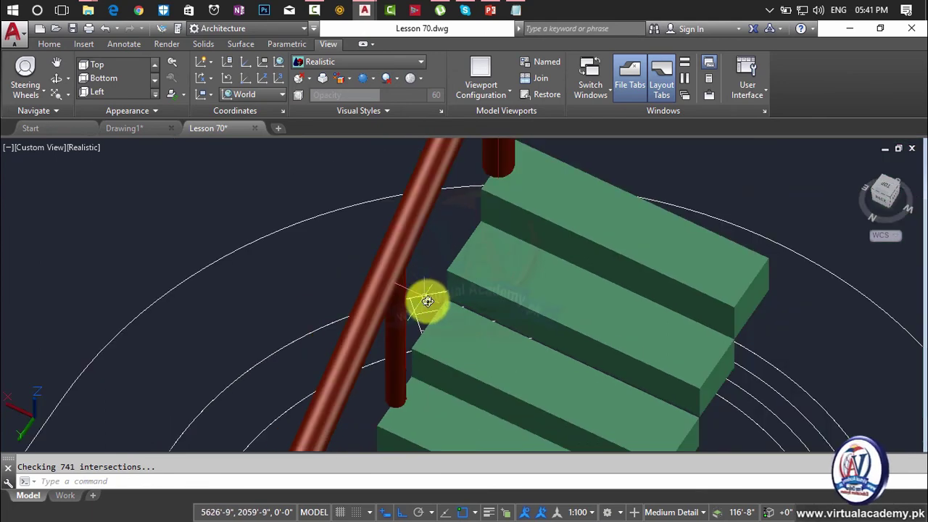
pyautogui.scroll(-3, 428, 301)
pyautogui.scroll(-2, 464, 355)
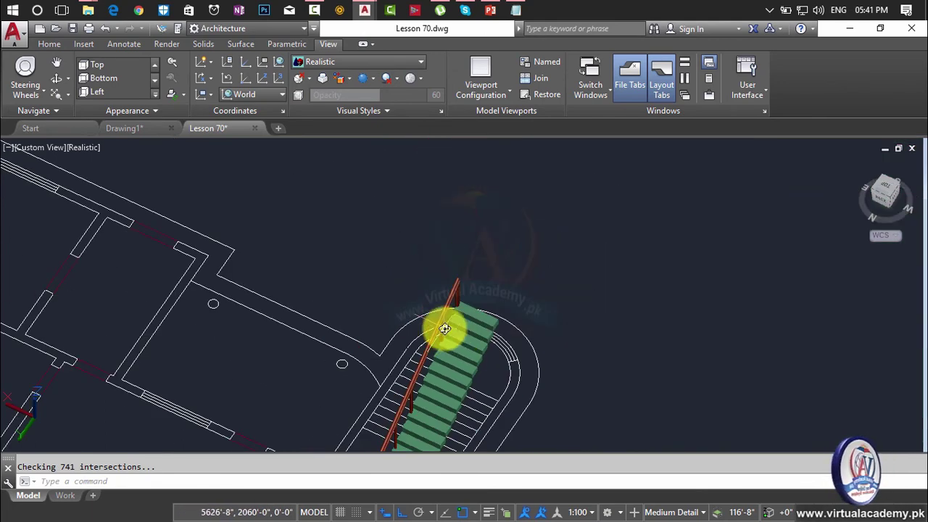
pyautogui.scroll(8, 444, 329)
pyautogui.scroll(3, 442, 330)
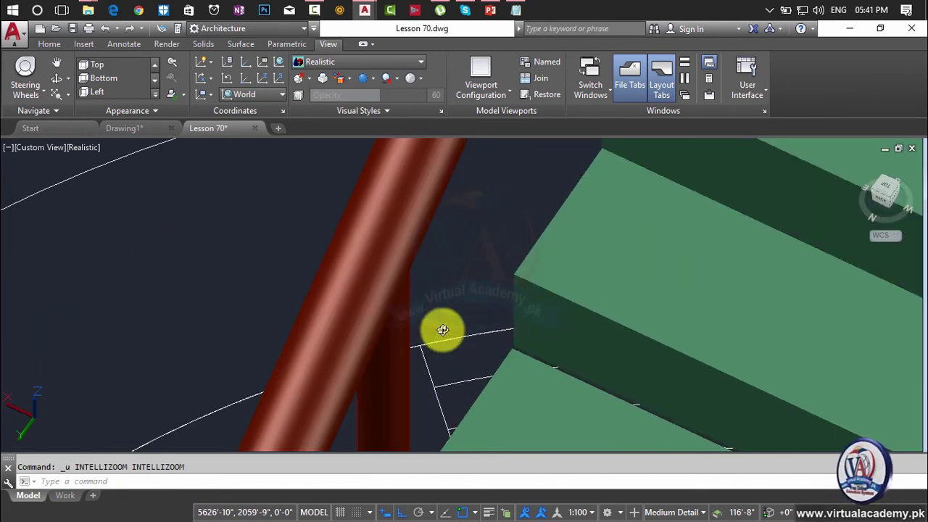
pyautogui.click(419, 280)
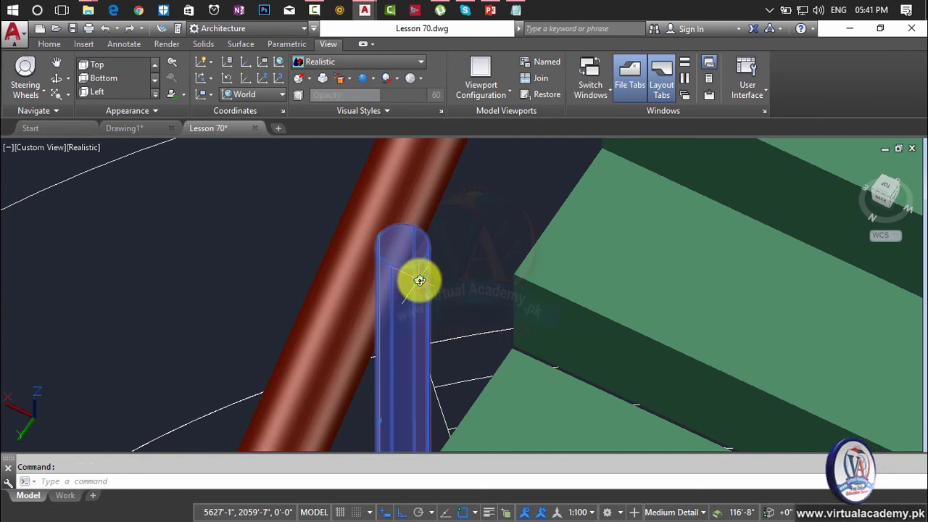
pyautogui.press('Escape')
pyautogui.write('M')
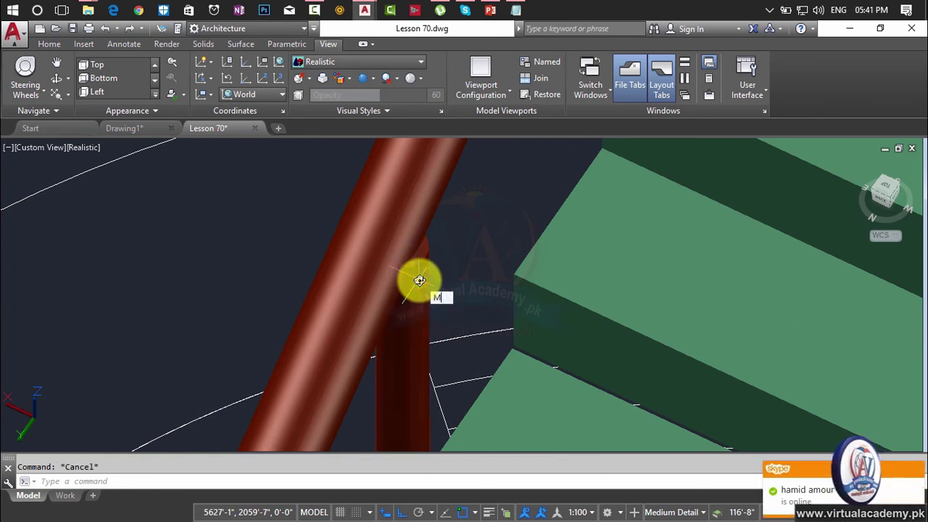
pyautogui.press('Return')
pyautogui.click(419, 282)
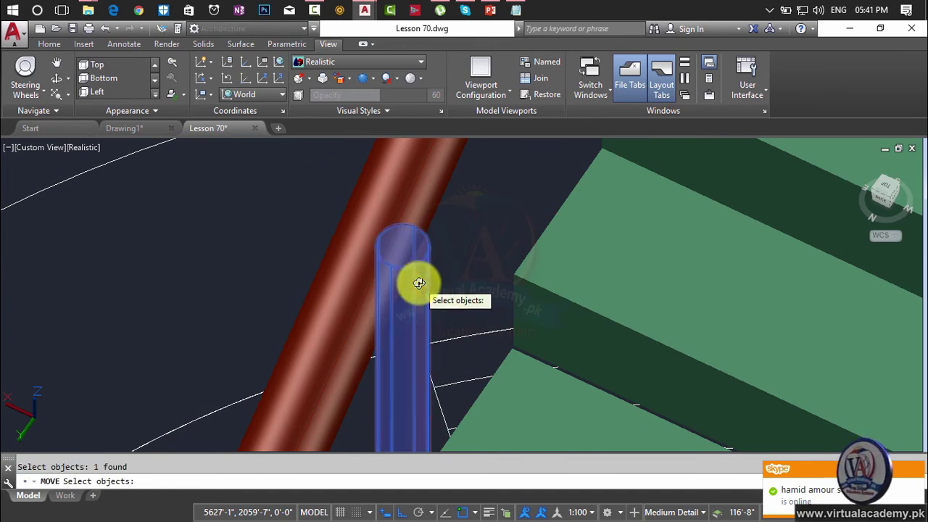
pyautogui.press('Return')
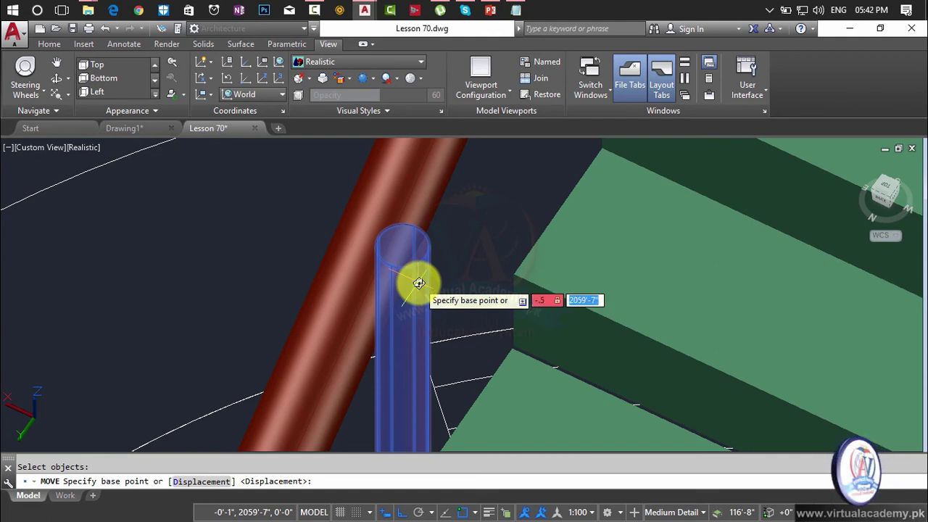
pyautogui.write('0')
pyautogui.press('Return')
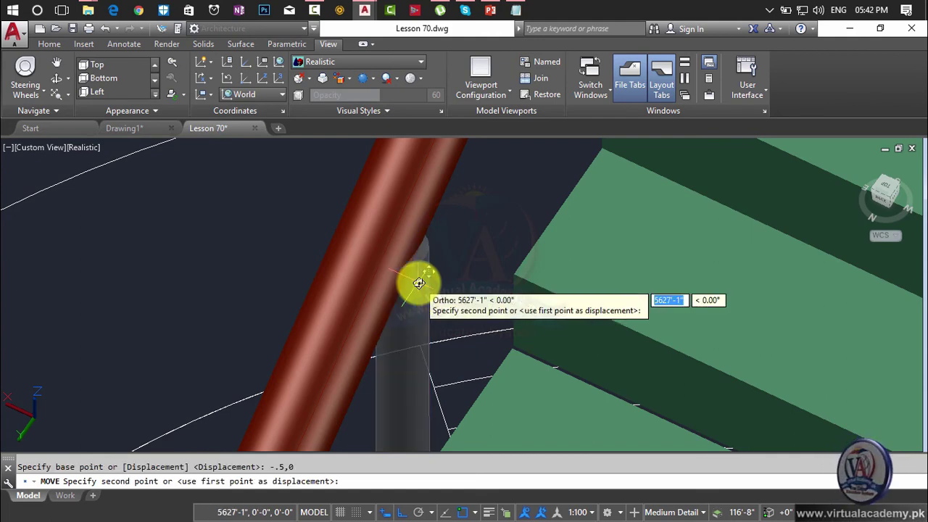
pyautogui.press('Escape')
# - Orbit to a side view of the staircase and inspect a railing post
pyautogui.scroll(-5, 424, 286)
pyautogui.scroll(-3, 442, 288)
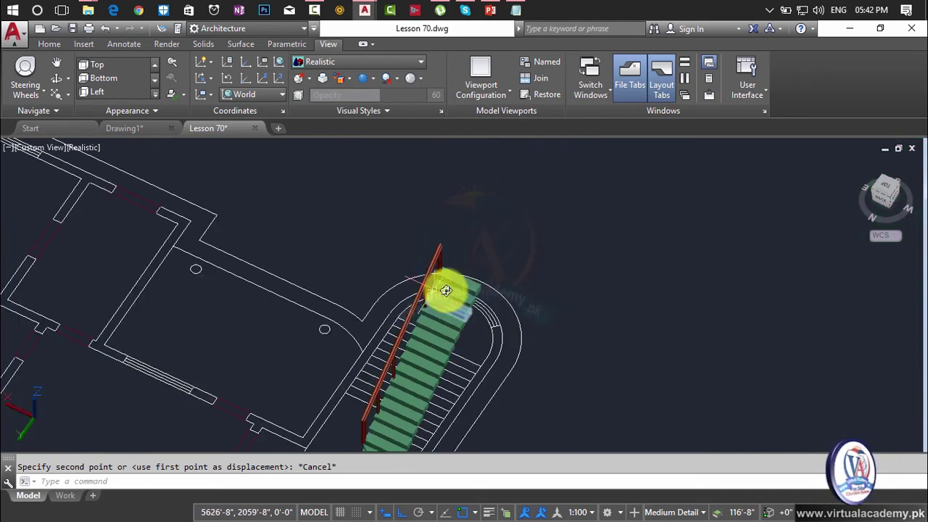
pyautogui.keyDown('shift'); pyautogui.moveTo(435, 352); pyautogui.dragTo(595, 314, button='middle'); pyautogui.keyUp('shift')
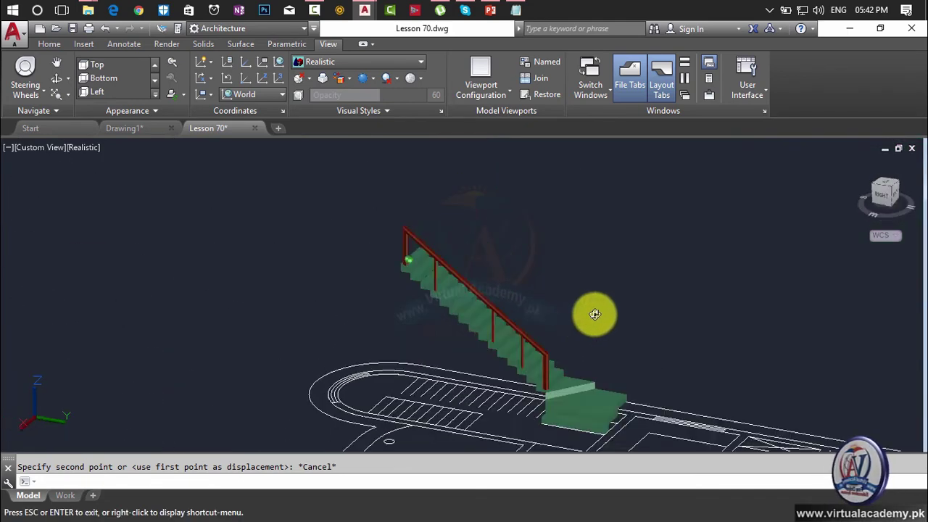
pyautogui.scroll(4, 495, 317)
pyautogui.scroll(5, 479, 301)
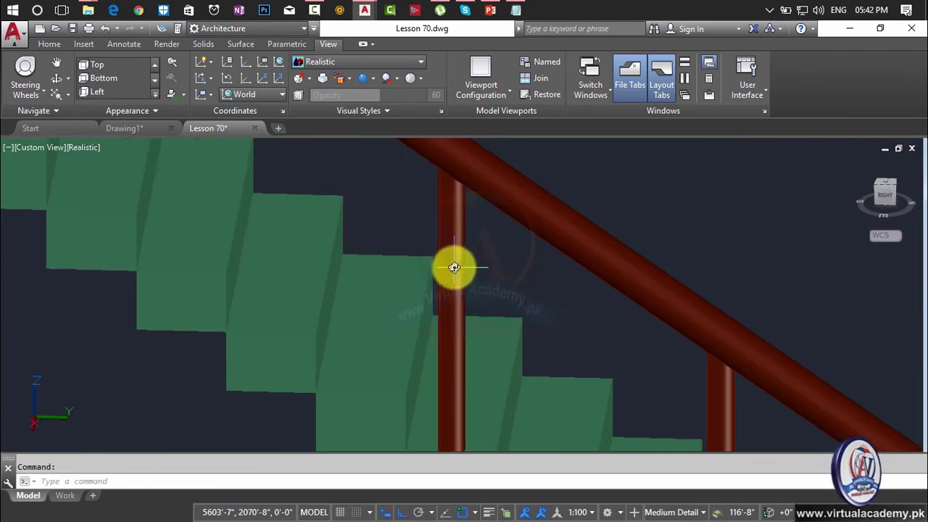
pyautogui.click(454, 268)
pyautogui.press('Escape')
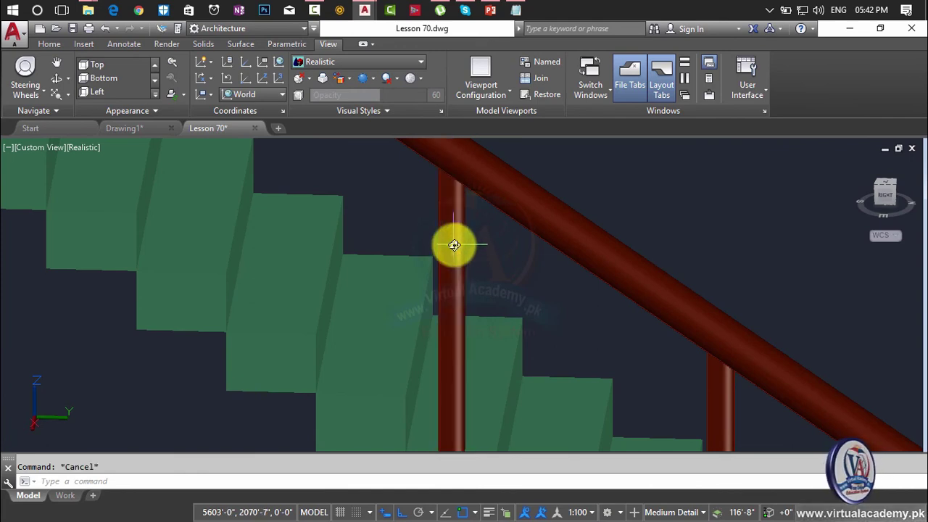
# - Return to the Top plan view with the 2D Wireframe visual style
pyautogui.click(30, 149)
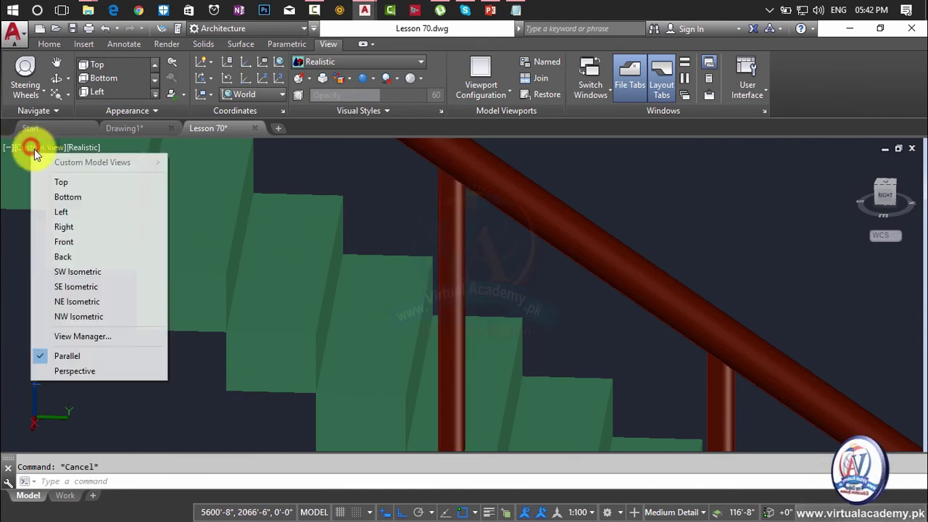
pyautogui.click(61, 181)
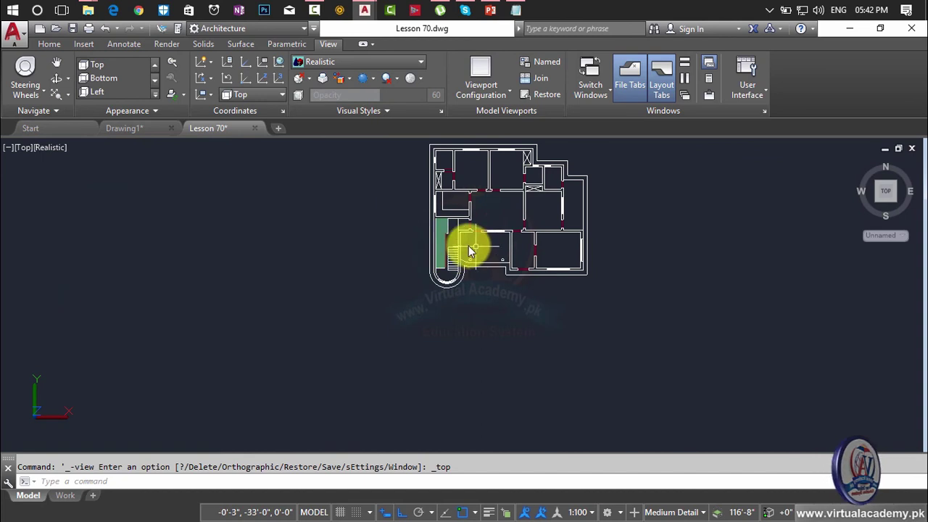
pyautogui.scroll(5, 442, 246)
pyautogui.scroll(5, 377, 269)
pyautogui.scroll(2, 400, 265)
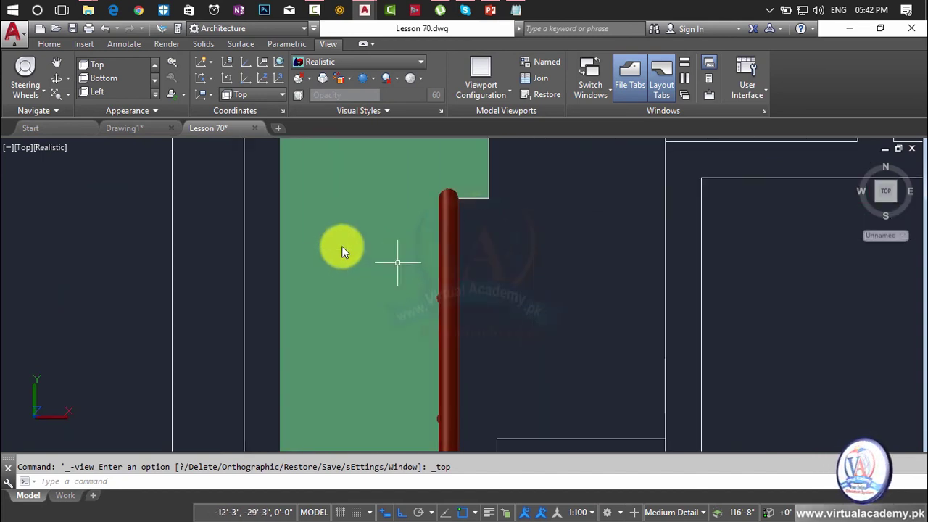
pyautogui.click(44, 148)
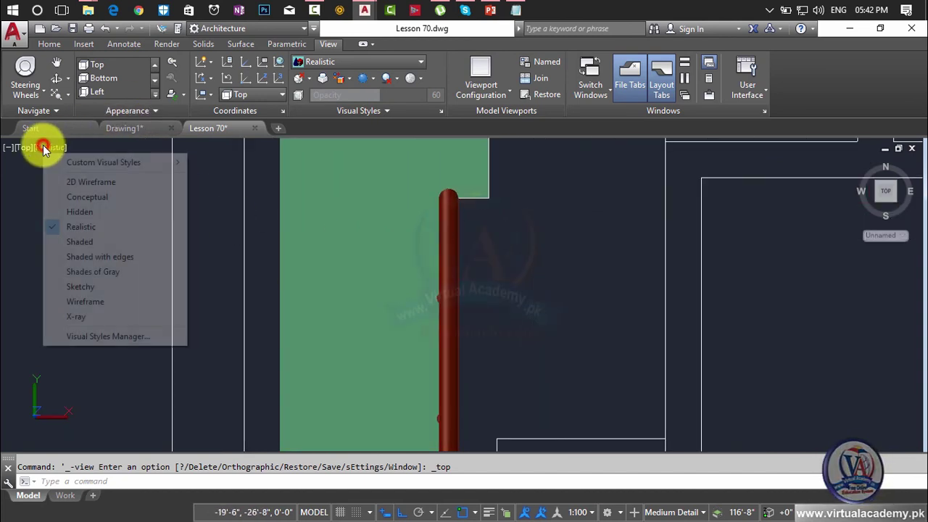
pyautogui.click(77, 180)
pyautogui.scroll(5, 440, 303)
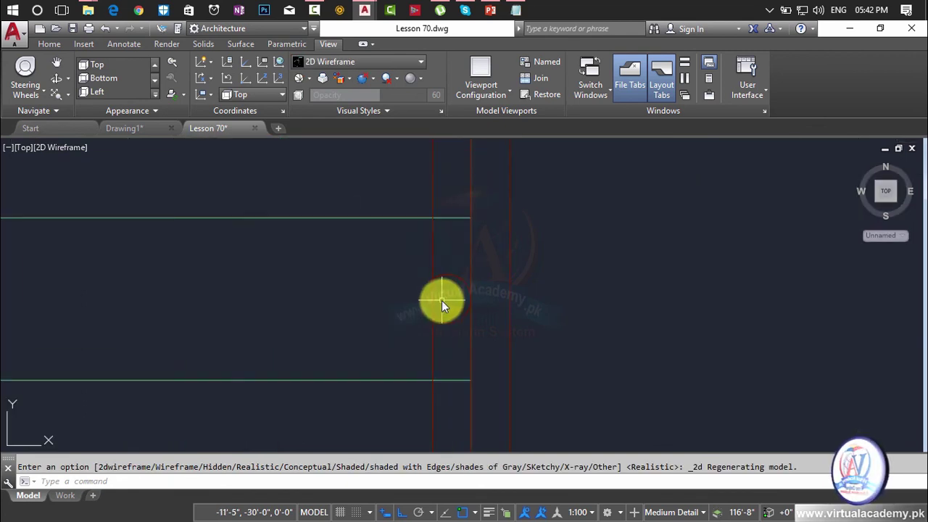
# - Zoom in on the small baluster circles beside the rail in plan
pyautogui.click(449, 276)
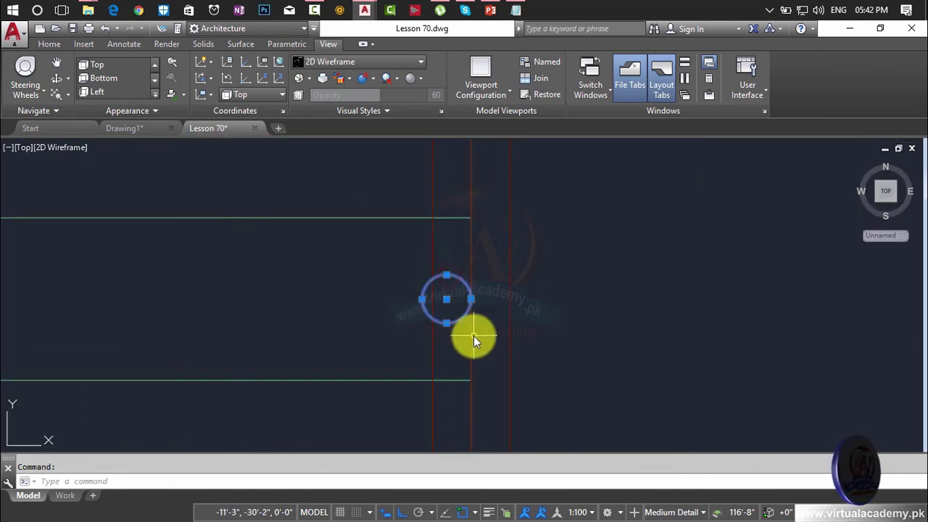
pyautogui.scroll(-2, 474, 334)
pyautogui.press('Escape')
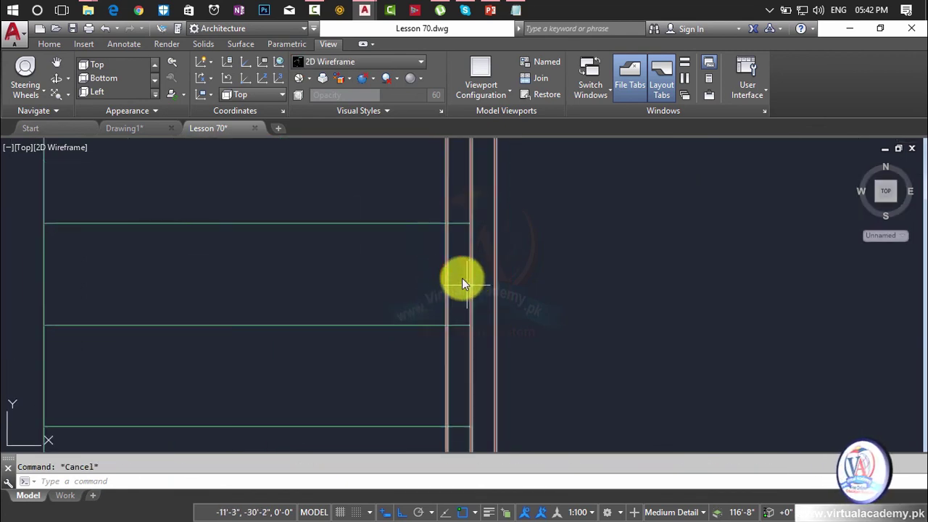
pyautogui.scroll(2, 457, 271)
pyautogui.scroll(-2, 458, 270)
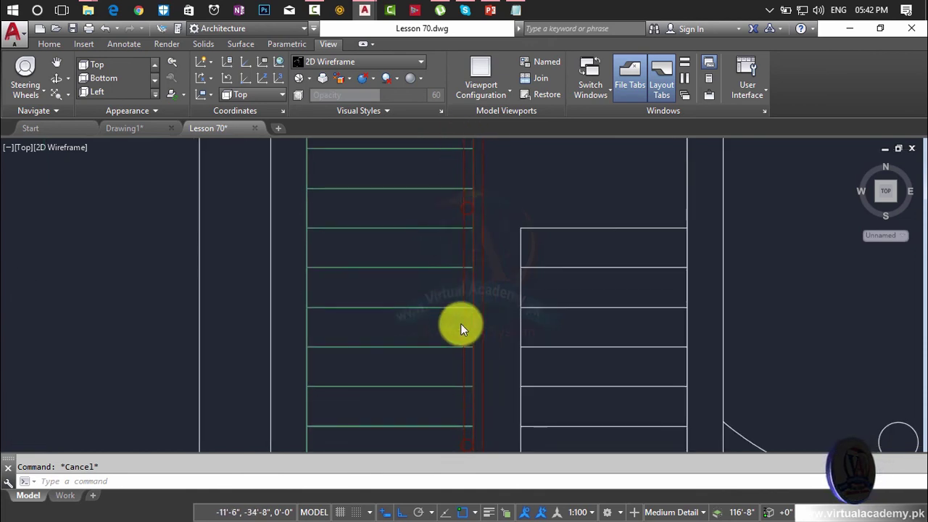
pyautogui.scroll(-2, 458, 206)
pyautogui.scroll(1, 458, 206)
pyautogui.scroll(2, 459, 250)
pyautogui.scroll(1, 470, 310)
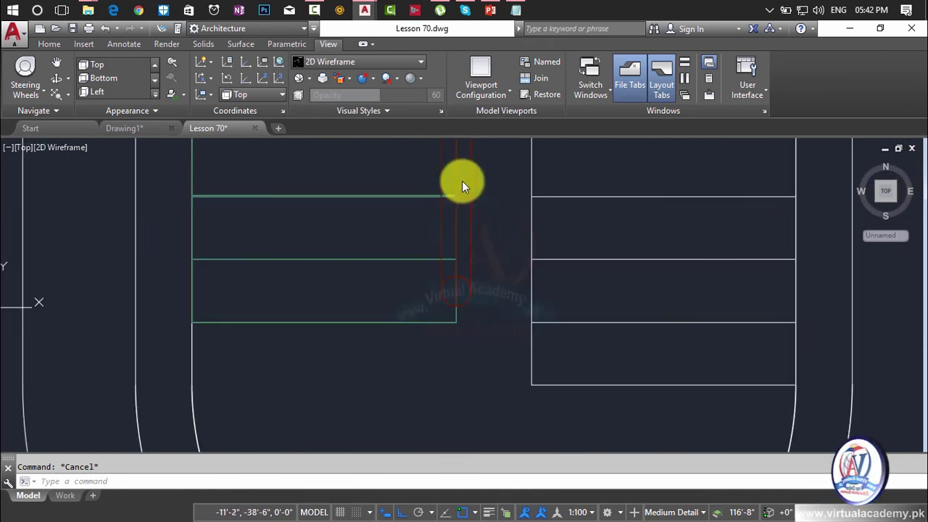
pyautogui.scroll(-3, 468, 270)
pyautogui.scroll(1, 467, 269)
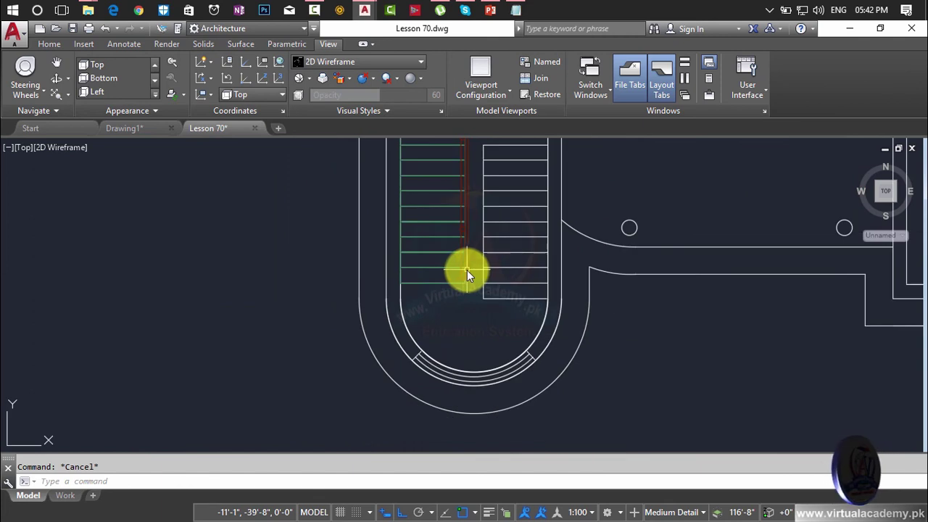
pyautogui.scroll(2, 465, 276)
pyautogui.scroll(2, 464, 279)
pyautogui.scroll(-2, 466, 278)
pyautogui.scroll(-2, 473, 253)
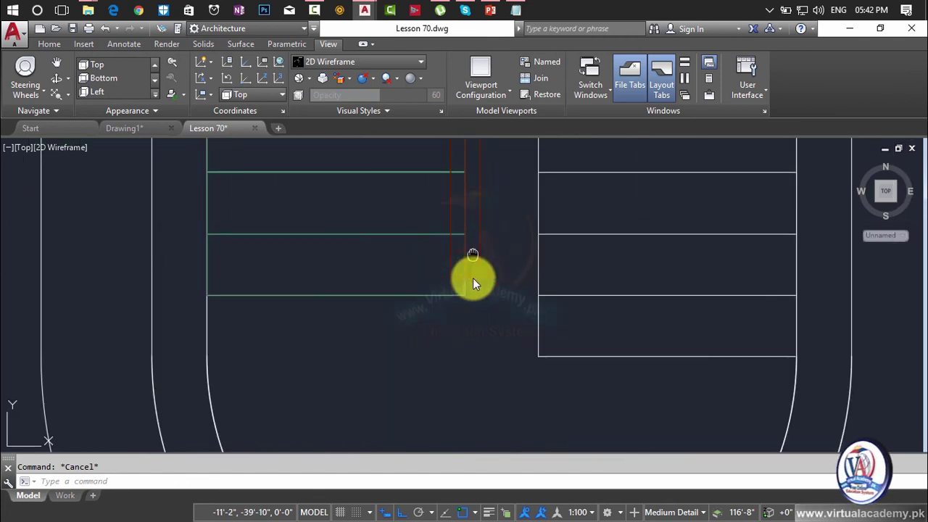
pyautogui.scroll(-1, 473, 278)
pyautogui.scroll(3, 444, 293)
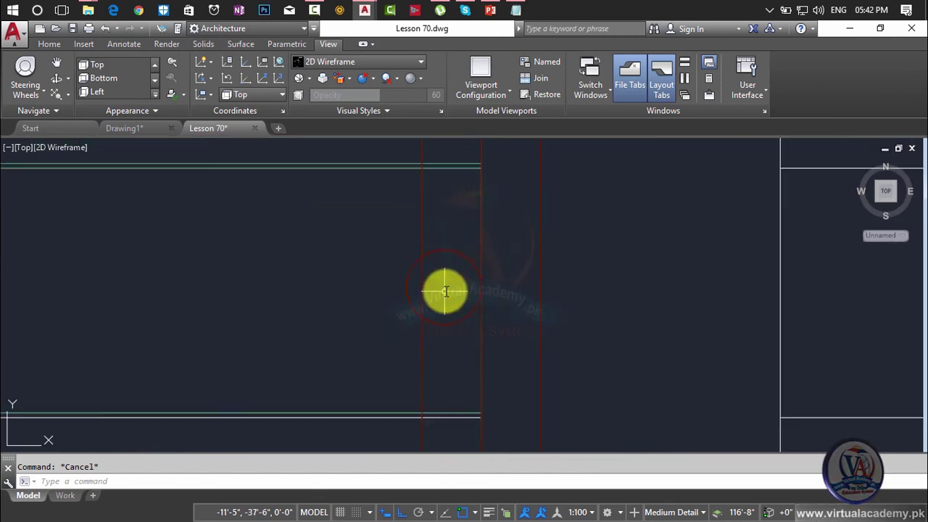
# - Stretch the first baluster circle's radius from its left quadrant grip to fit under the handrail
pyautogui.click(454, 228)
pyautogui.click(382, 285)
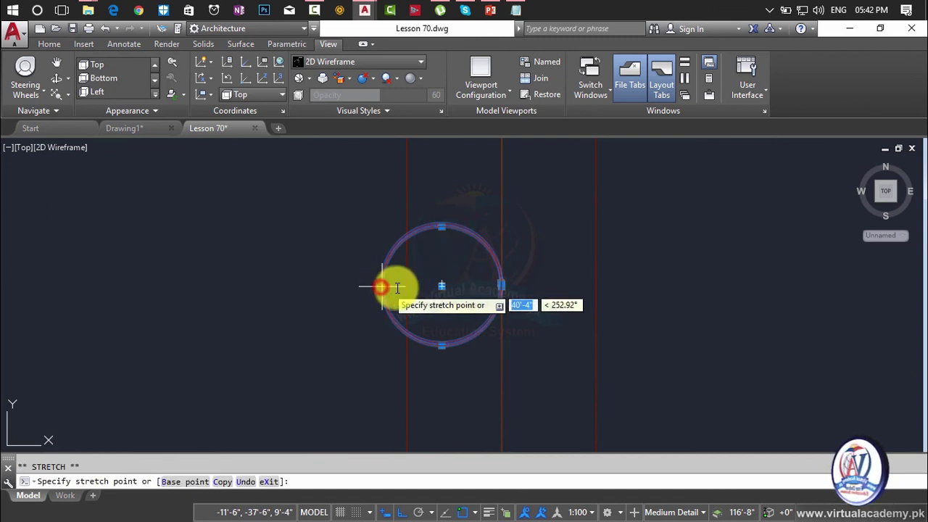
pyautogui.scroll(-2, 414, 280)
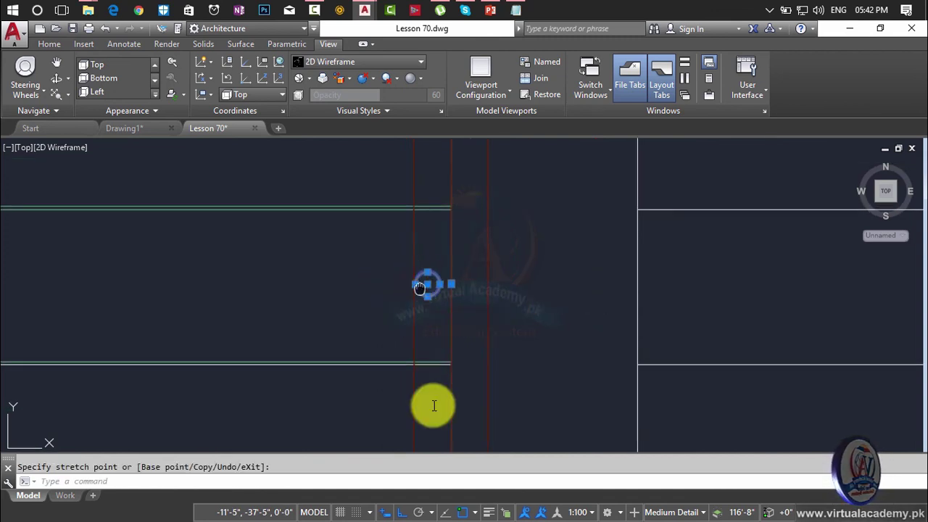
pyautogui.scroll(1, 435, 403)
pyautogui.scroll(-1, 443, 300)
pyautogui.moveTo(445, 328); pyautogui.dragTo(448, 317, button='middle')
pyautogui.scroll(-4, 447, 348)
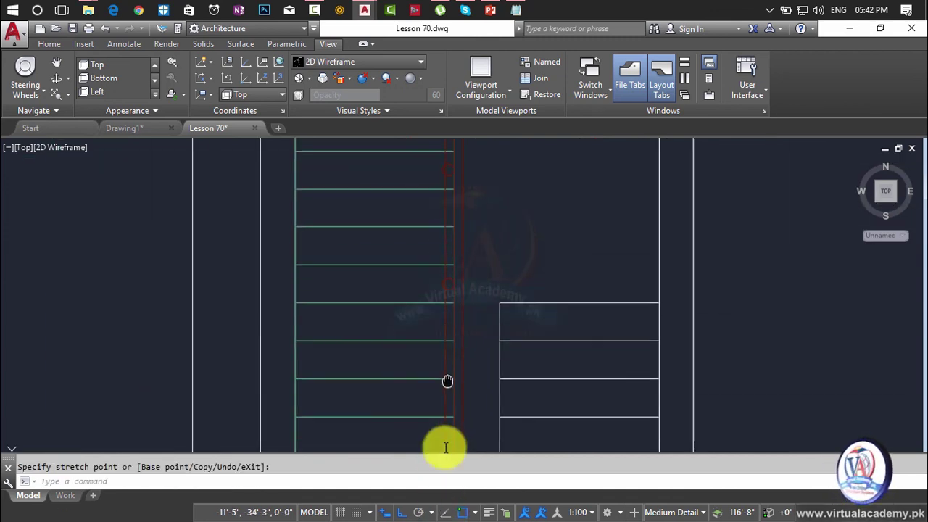
pyautogui.scroll(2, 429, 363)
pyautogui.scroll(5, 469, 387)
pyautogui.click(476, 389)
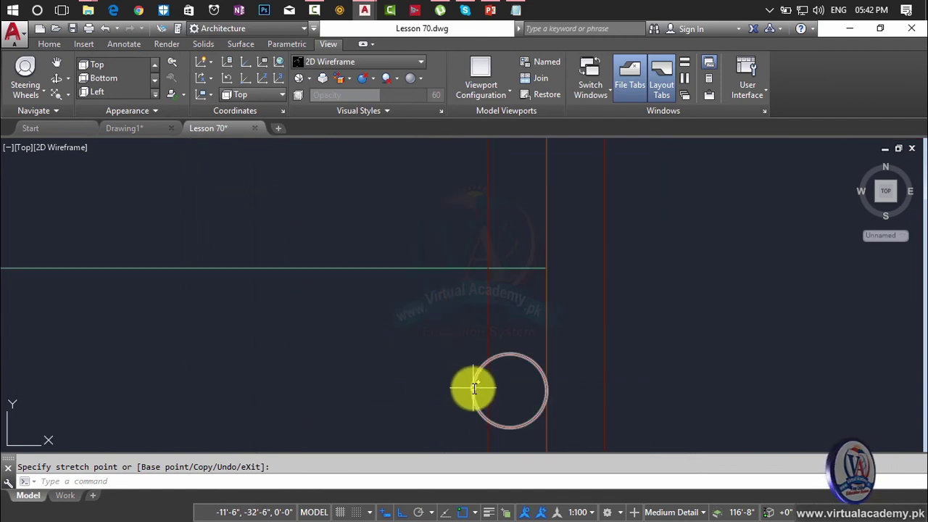
pyautogui.click(472, 390)
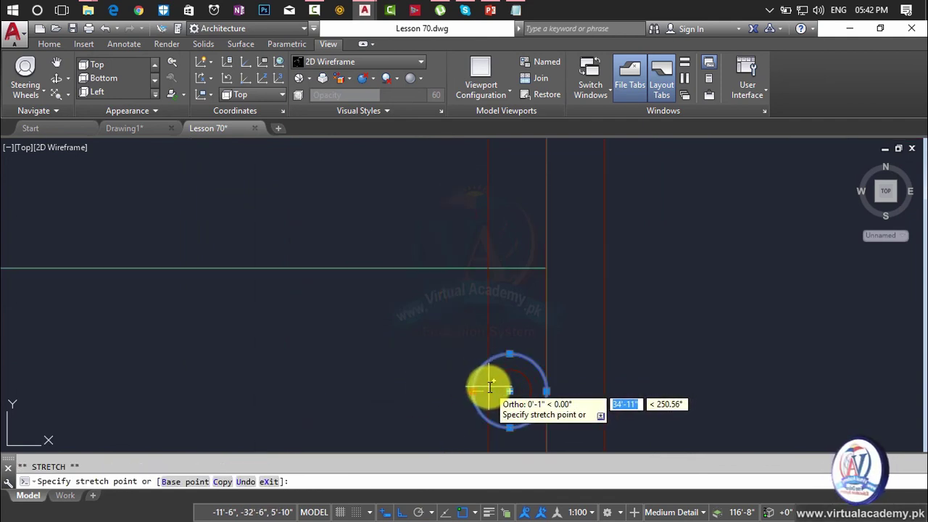
pyautogui.click(491, 387)
pyautogui.press('Escape')
pyautogui.scroll(-4, 452, 210)
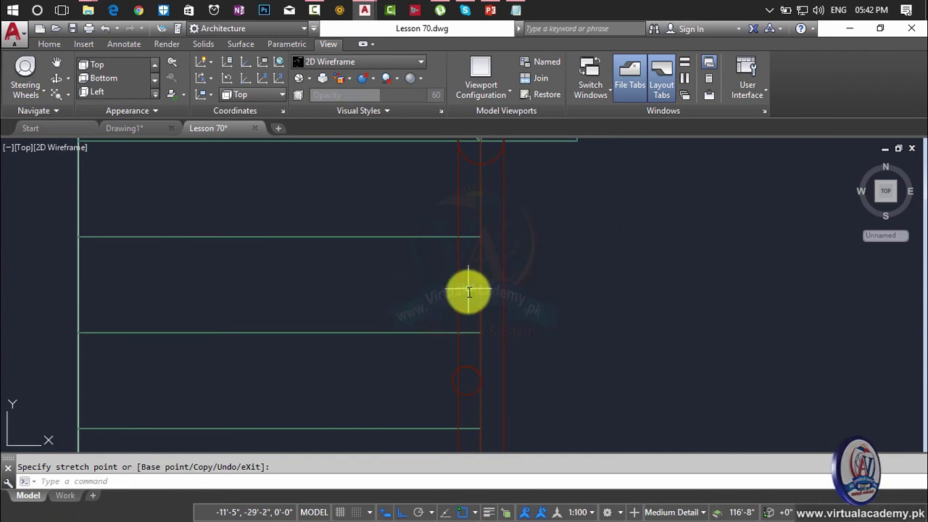
pyautogui.scroll(3, 452, 372)
pyautogui.scroll(2, 445, 383)
# - Resize the other baluster circle from its left quadrant grip
pyautogui.click(446, 389)
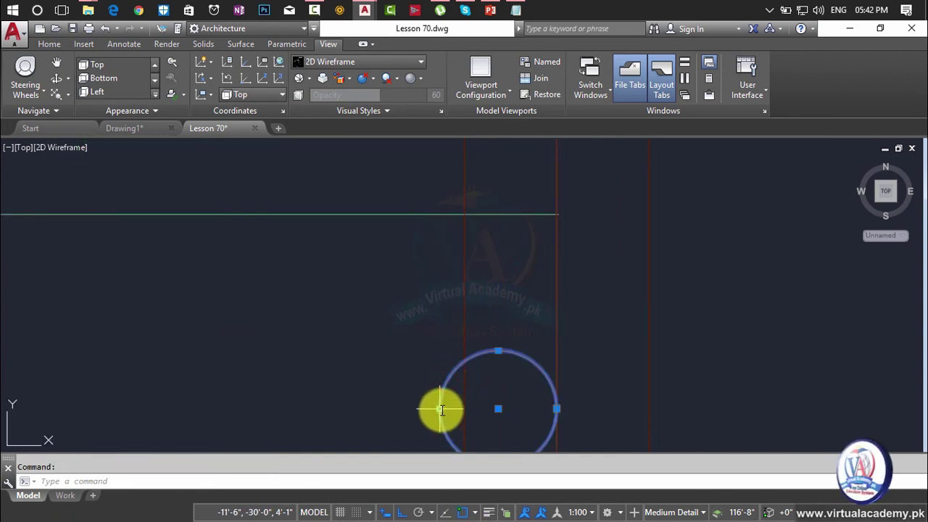
pyautogui.click(440, 409)
pyautogui.scroll(-2, 476, 372)
pyautogui.scroll(-2, 478, 366)
pyautogui.moveTo(479, 366); pyautogui.dragTo(479, 360, button='middle')
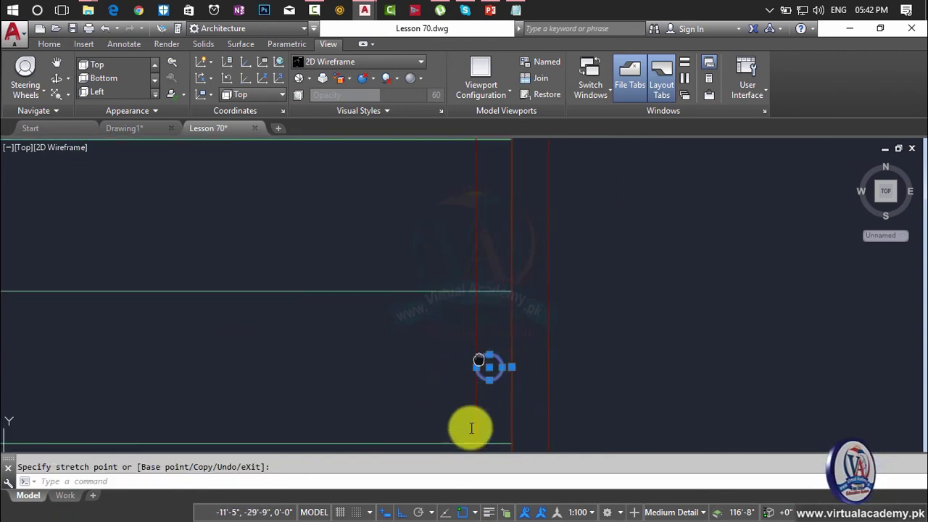
pyautogui.scroll(-2, 475, 367)
pyautogui.scroll(-2, 464, 363)
pyautogui.scroll(-2, 454, 407)
pyautogui.moveTo(454, 408); pyautogui.dragTo(443, 164, button='middle')
pyautogui.click(69, 147)
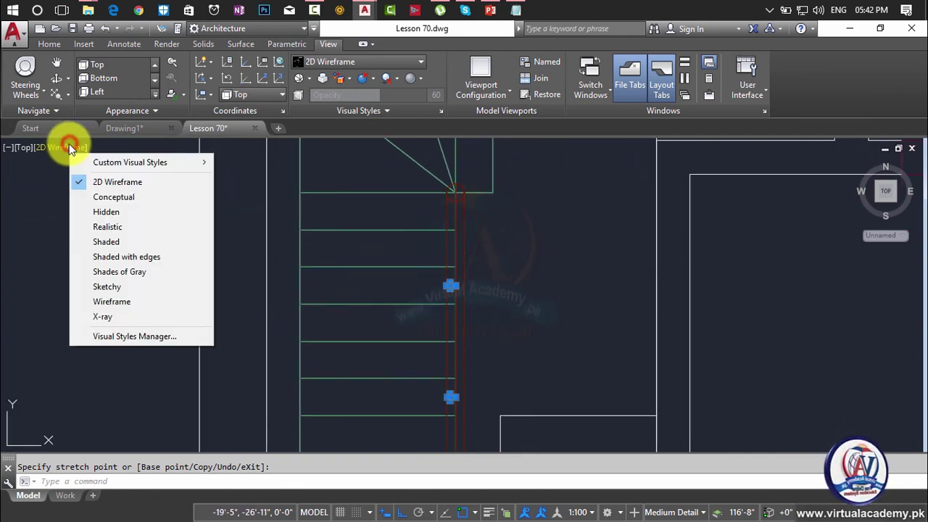
# - Apply the Realistic visual style and tilt the view out of plan
pyautogui.click(101, 226)
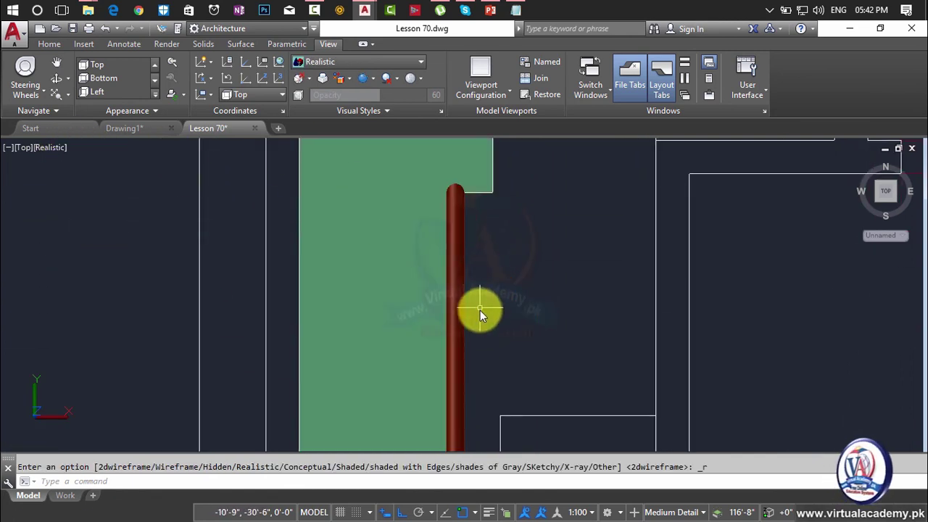
pyautogui.keyDown('shift'); pyautogui.moveTo(480, 311); pyautogui.dragTo(384, 321, button='middle'); pyautogui.keyUp('shift')
pyautogui.scroll(-5, 384, 322)
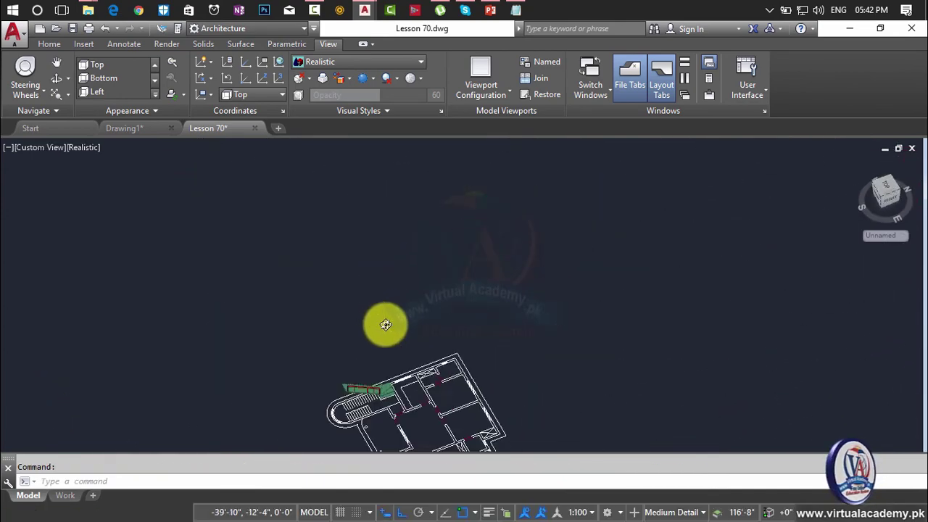
pyautogui.scroll(-3, 382, 348)
pyautogui.scroll(3, 372, 356)
pyautogui.scroll(5, 375, 328)
pyautogui.scroll(3, 375, 328)
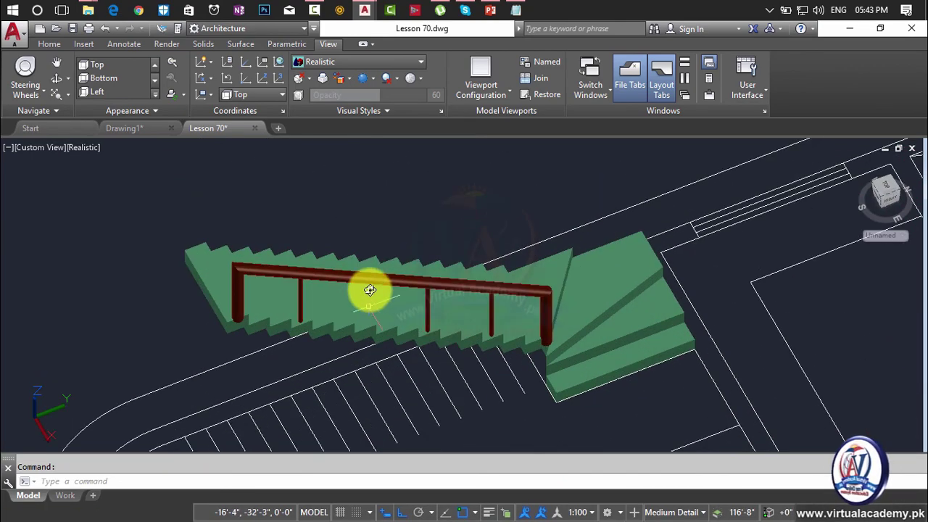
pyautogui.scroll(3, 369, 290)
# - Orbit and zoom to look along the whole staircase with its red handrail and balusters
pyautogui.moveTo(413, 325)
pyautogui.keyDown('shift'); pyautogui.mouseDown(button='middle')
pyautogui.moveTo(328, 380)
pyautogui.moveTo(242, 292)
pyautogui.moveTo(169, 253)
pyautogui.moveTo(180, 240)
pyautogui.moveTo(336, 263)
pyautogui.moveTo(323, 282)
pyautogui.moveTo(201, 297)
pyautogui.mouseUp(button='middle'); pyautogui.keyUp('shift')
pyautogui.scroll(3, 259, 311)
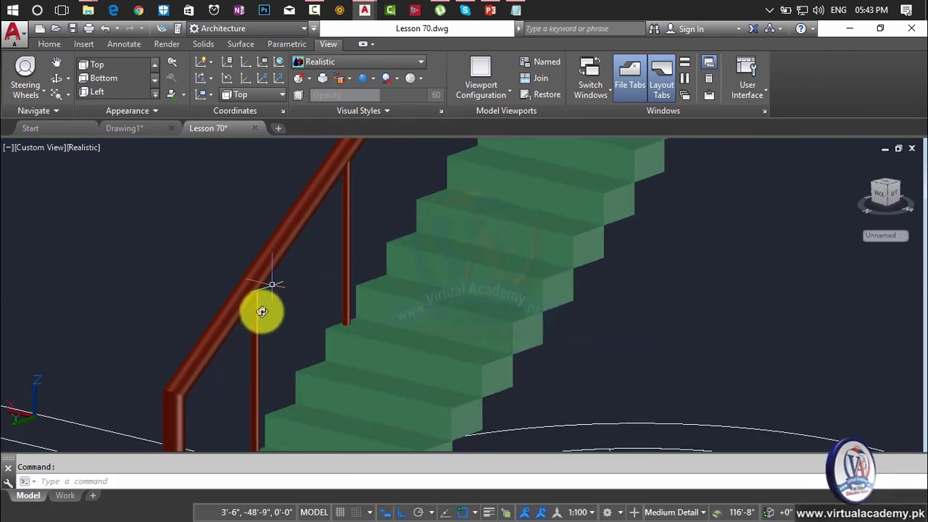
pyautogui.scroll(3, 257, 261)
pyautogui.scroll(3, 257, 261)
pyautogui.scroll(1, 258, 262)
pyautogui.scroll(-3, 258, 261)
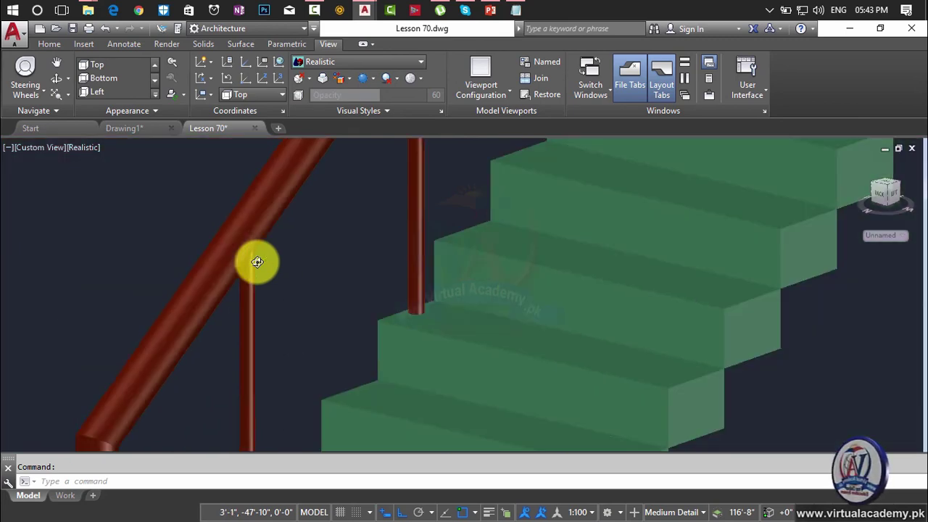
pyautogui.scroll(-3, 256, 261)
pyautogui.keyDown('shift'); pyautogui.moveTo(286, 286); pyautogui.dragTo(341, 293, button='middle'); pyautogui.keyUp('shift')
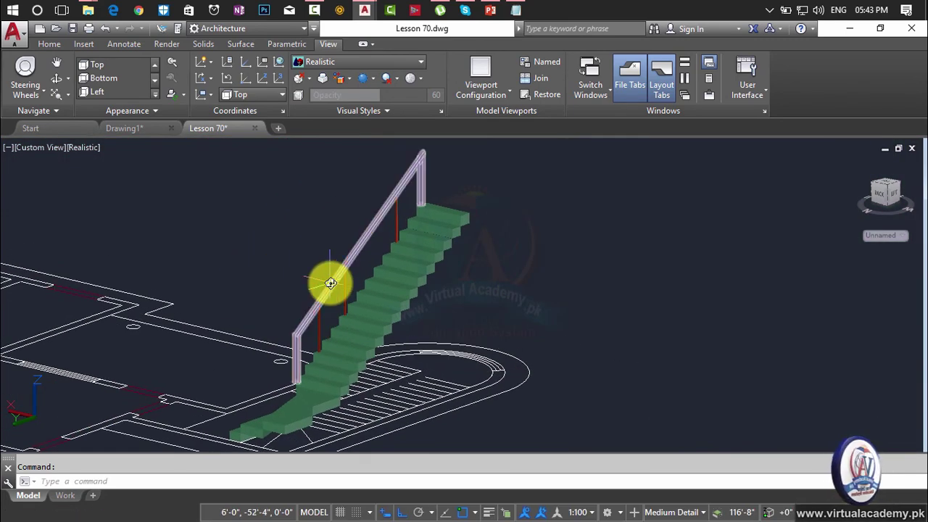